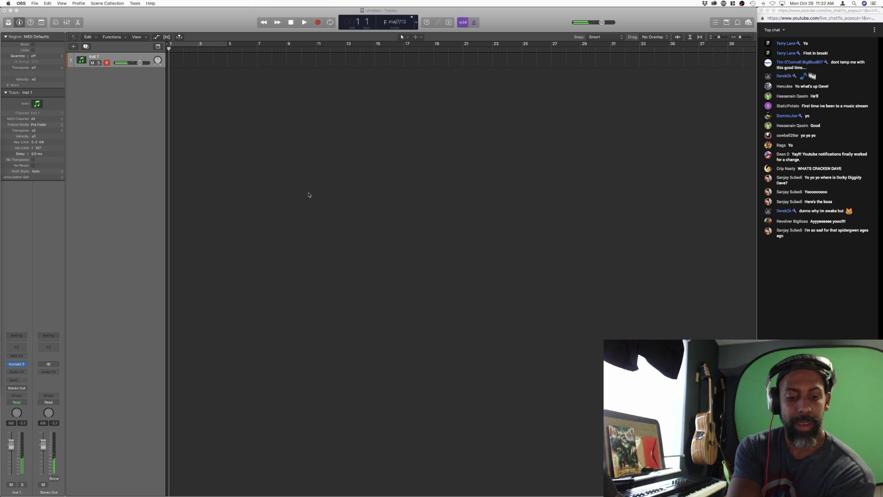
pyautogui.press('XF86AudioLowerVolume')
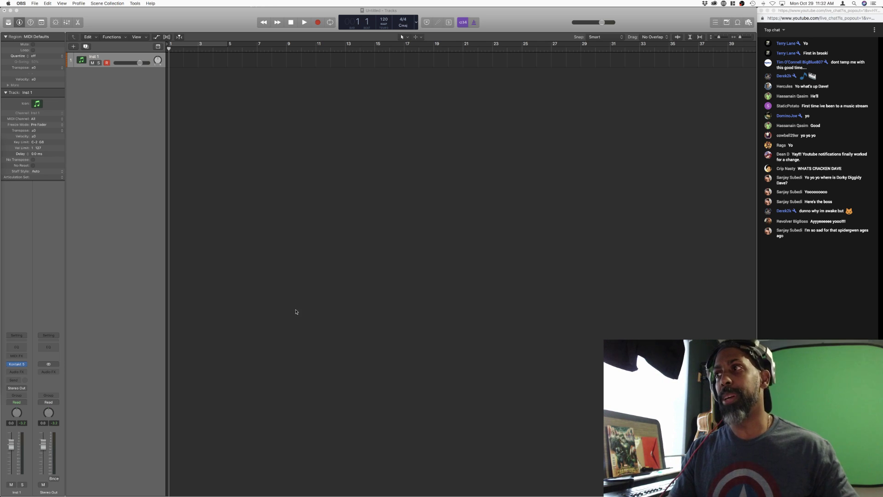
pyautogui.click(25, 356)
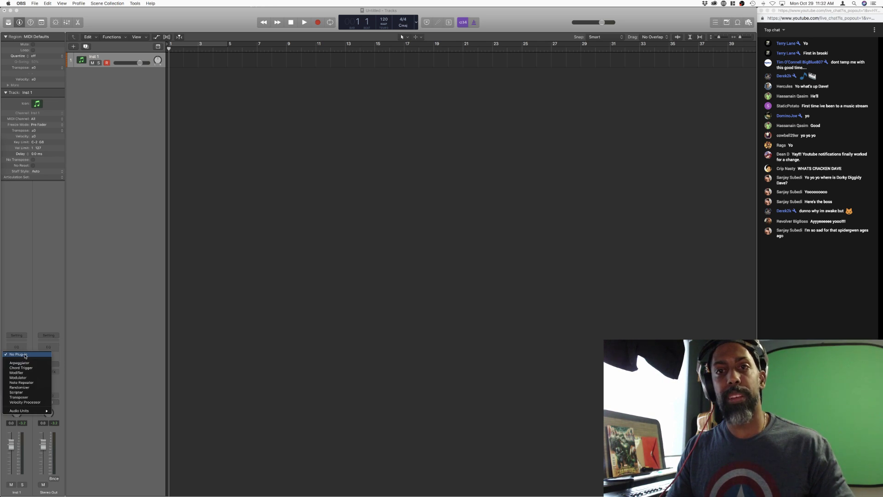
pyautogui.click(25, 321)
# - Open the Kontakt instrument on the Inst 1 track to view its loaded piano, and close its window
pyautogui.click(18, 367)
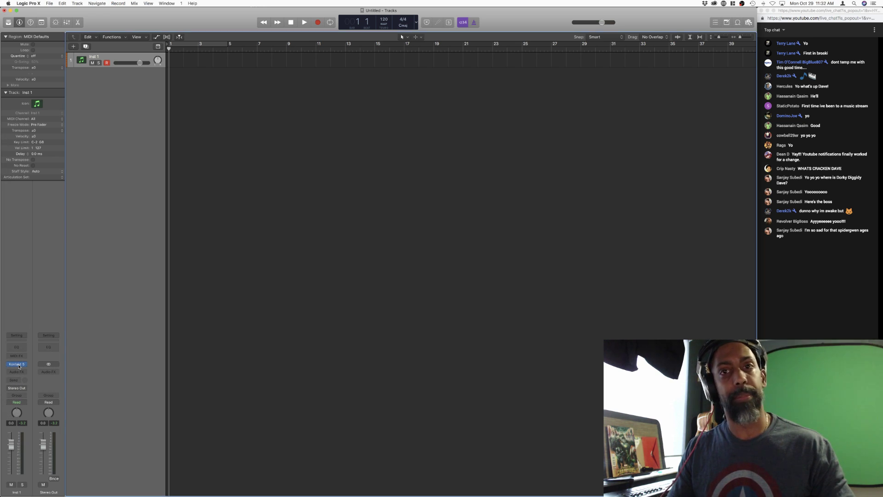
pyautogui.click(19, 366)
pyautogui.moveTo(523, 32); pyautogui.dragTo(568, 40)
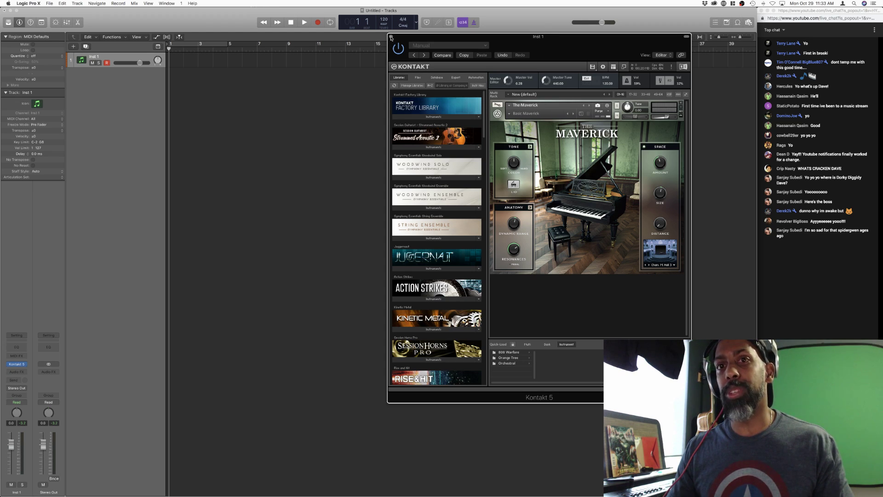
pyautogui.click(391, 37)
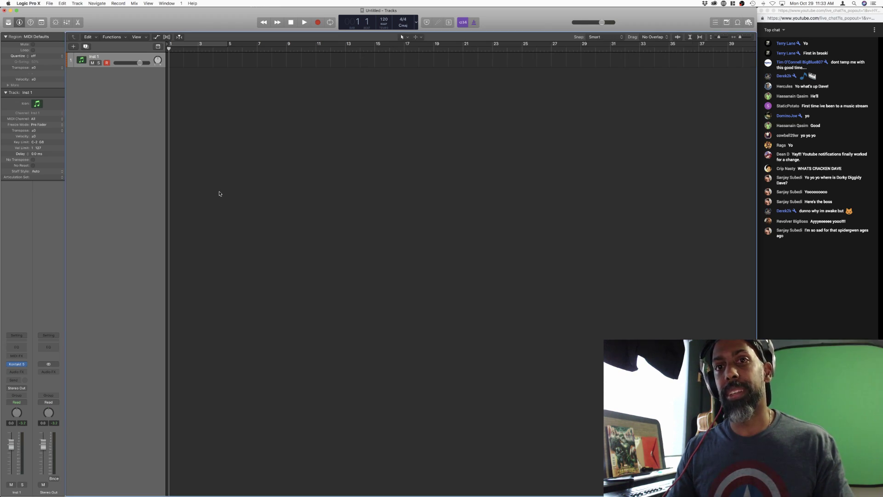
# - Insert the Arpeggiator as a MIDI effect on the Inst 1 track and close its window
pyautogui.click(25, 357)
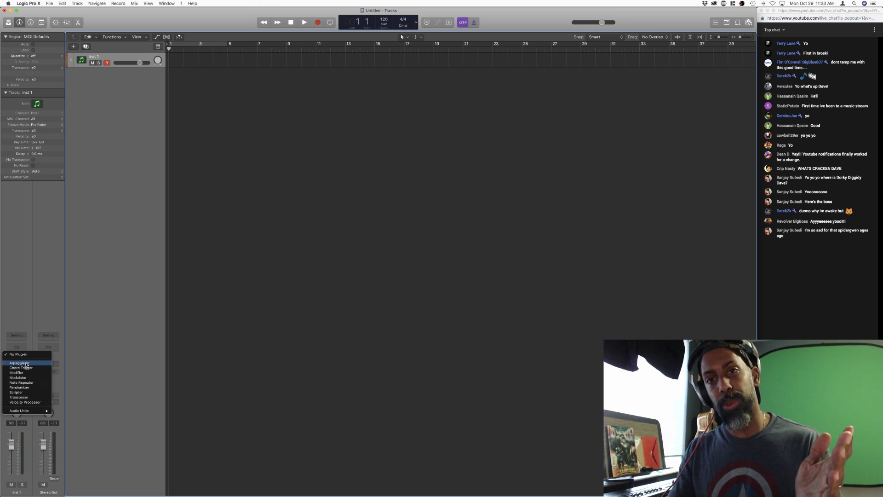
pyautogui.press('Escape')
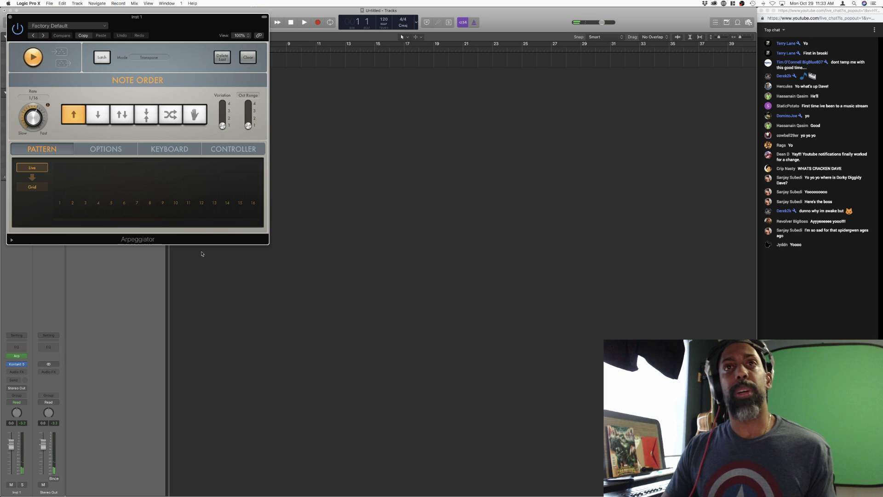
pyautogui.click(10, 17)
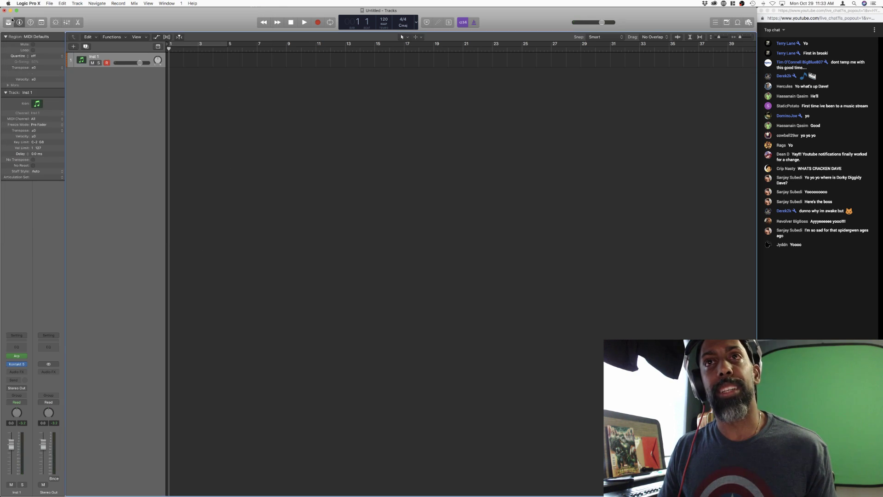
# - Replace the MIDI effect on the Inst 1 track with Chord Trigger and move its window over the empty tracks area
pyautogui.click(24, 356)
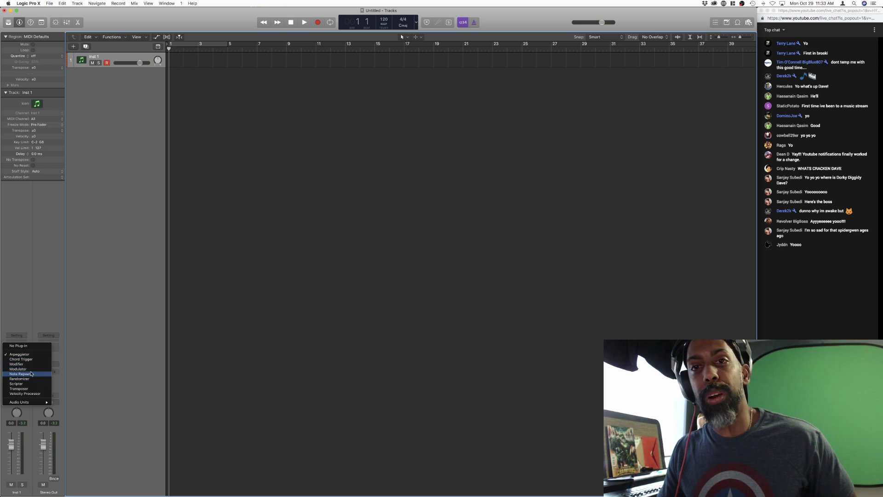
pyautogui.click(31, 363)
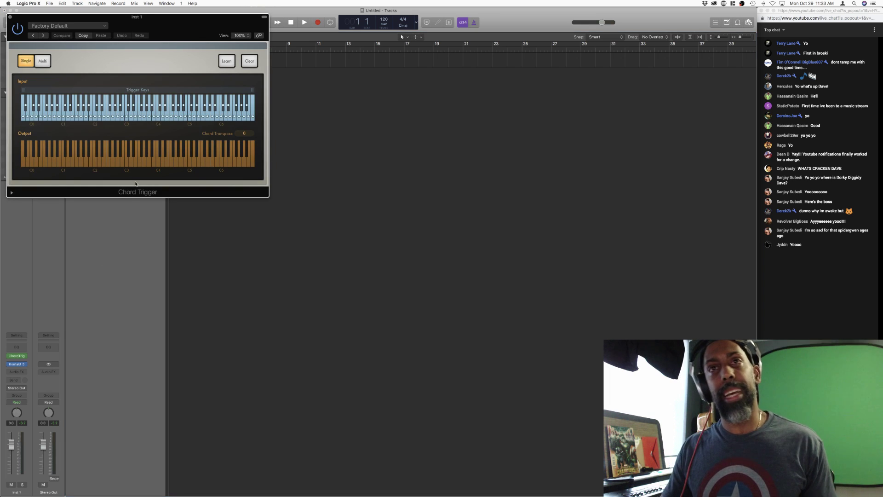
pyautogui.moveTo(175, 25); pyautogui.dragTo(348, 119)
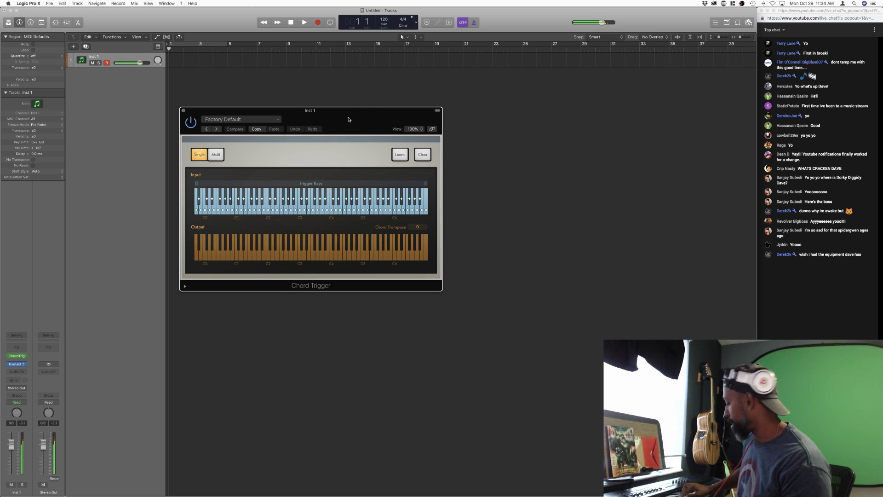
# - Try the Major 7th, 9 extended-harmony preset in Chord Trigger, and load the Fully Diminished preset in its place
pyautogui.click(269, 119)
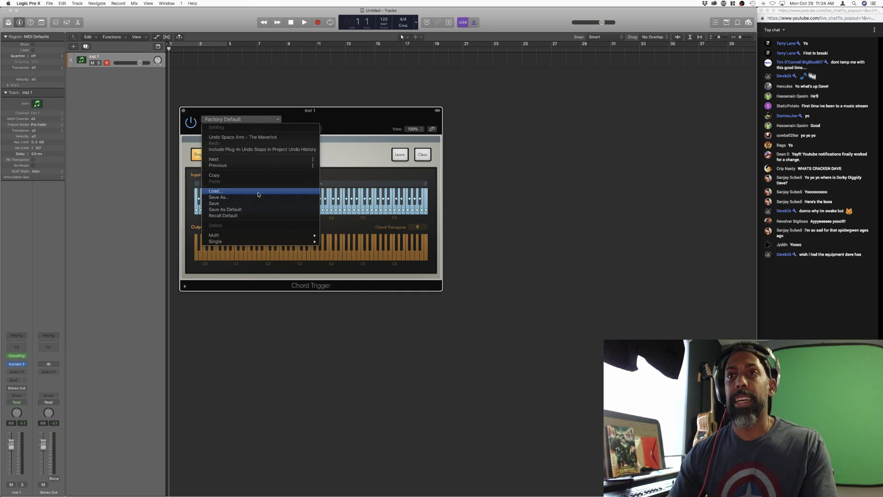
pyautogui.moveTo(237, 244)
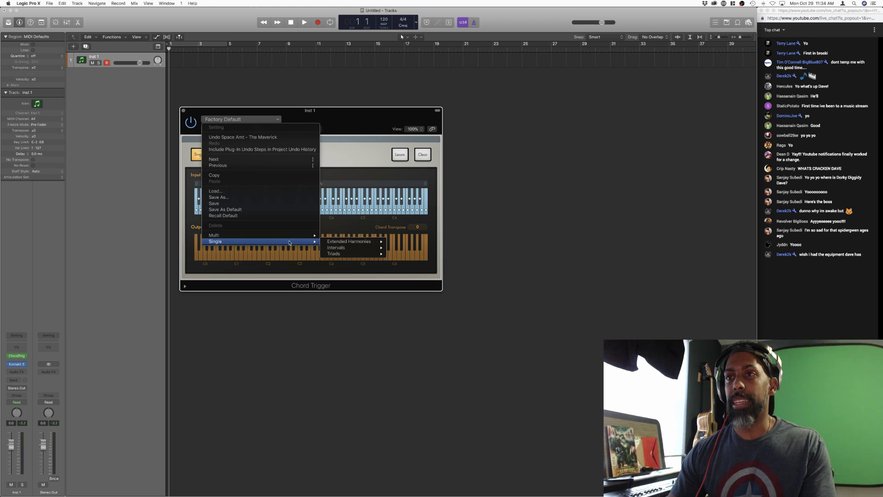
pyautogui.moveTo(353, 246)
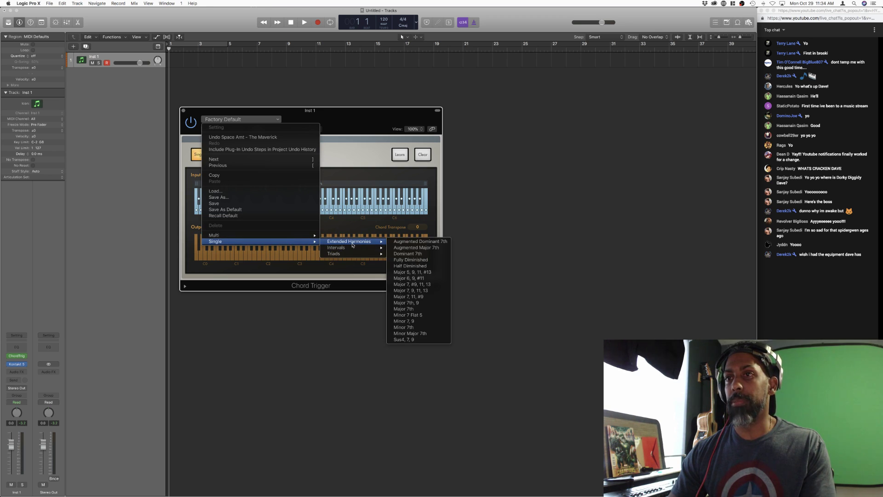
pyautogui.click(419, 303)
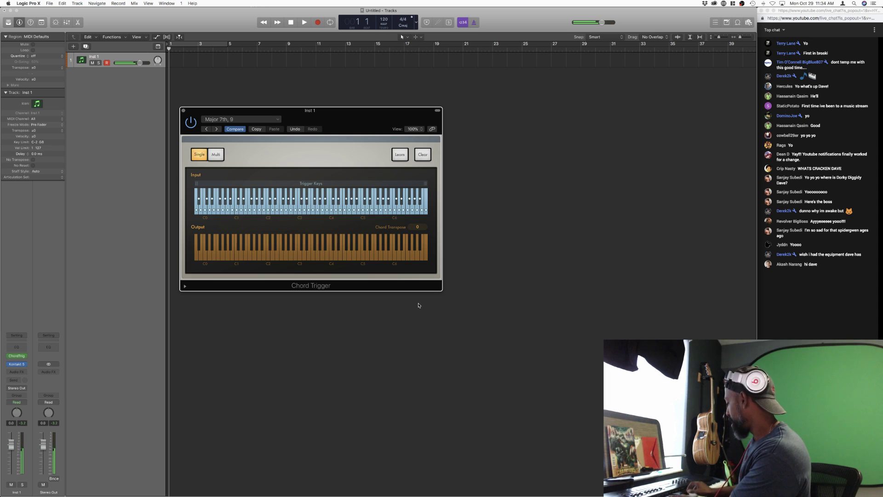
pyautogui.click(276, 119)
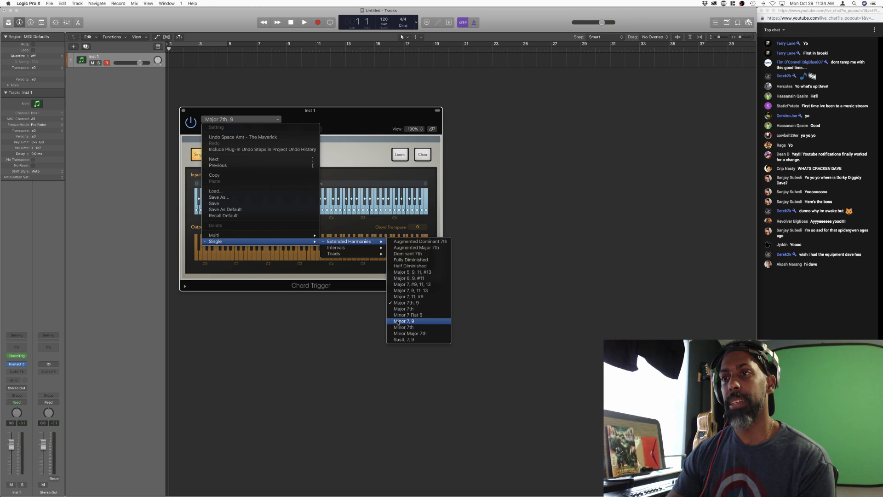
pyautogui.click(405, 260)
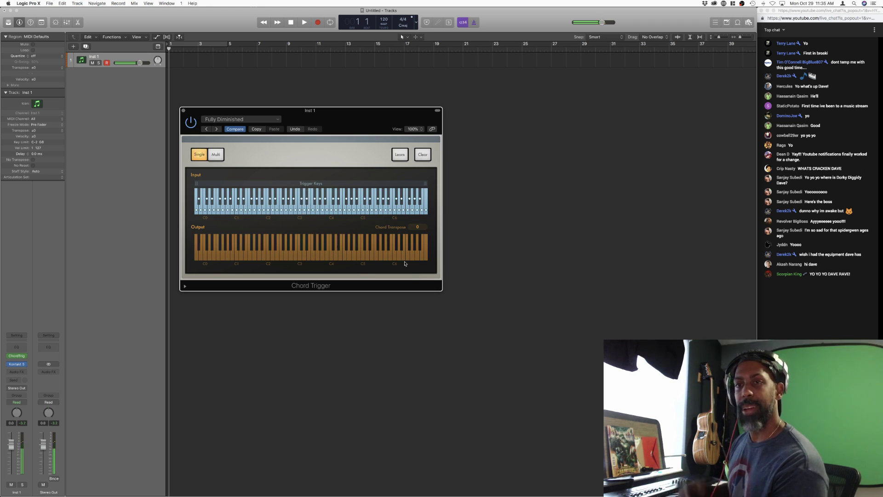
# - Show the loop browser and search the loops for "hip hop"
pyautogui.click(713, 79)
pyautogui.click(737, 23)
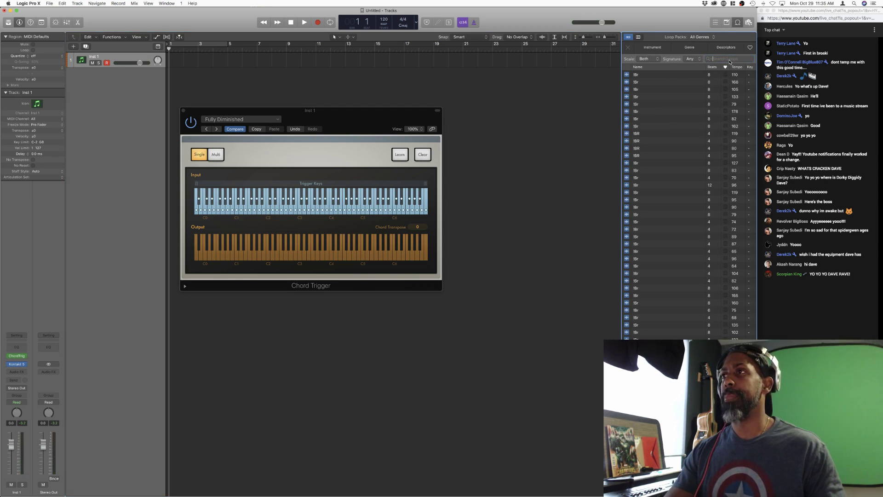
pyautogui.write('hip')
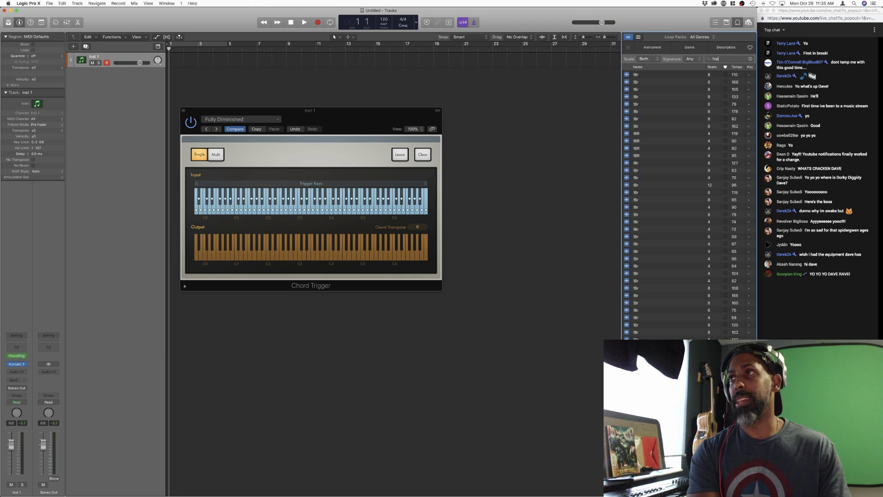
pyautogui.write('hop')
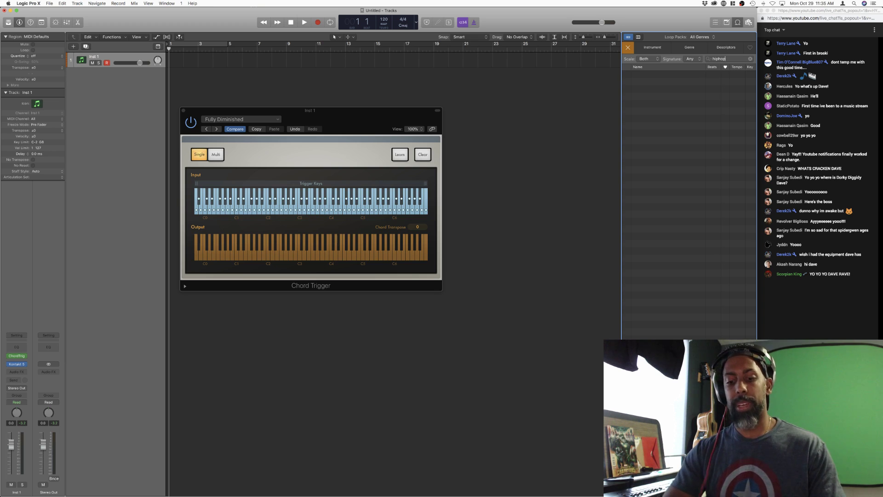
pyautogui.press('BackSpace')
pyautogui.press('BackSpace')
pyautogui.press('BackSpace')
pyautogui.write('hop')
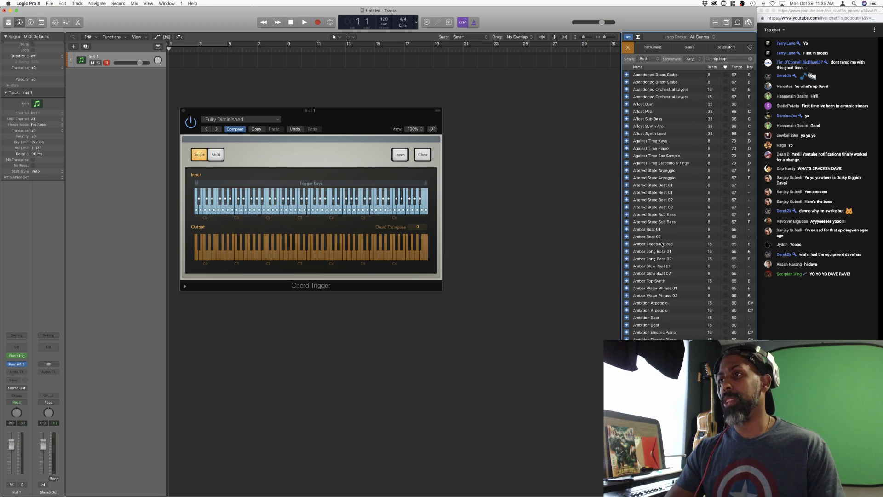
# - Filter the hip hop loops by instrument to All Drums
pyautogui.scroll(-5, 664, 244)
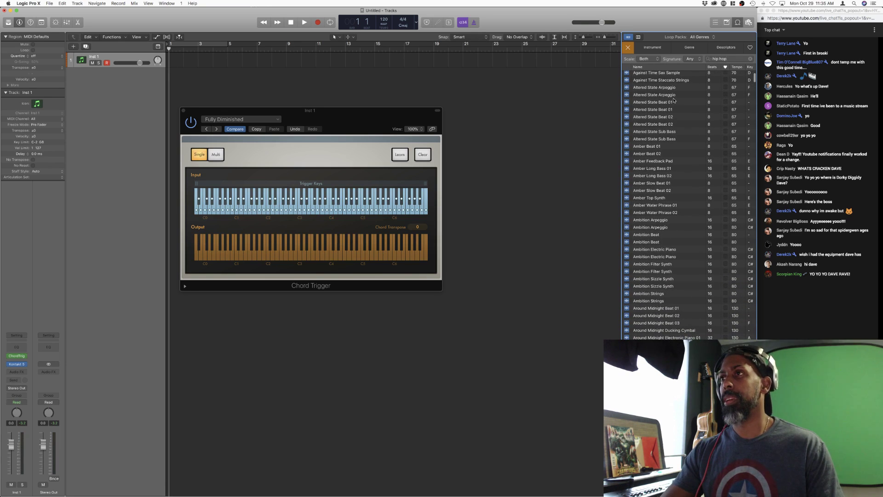
pyautogui.click(653, 48)
pyautogui.click(638, 63)
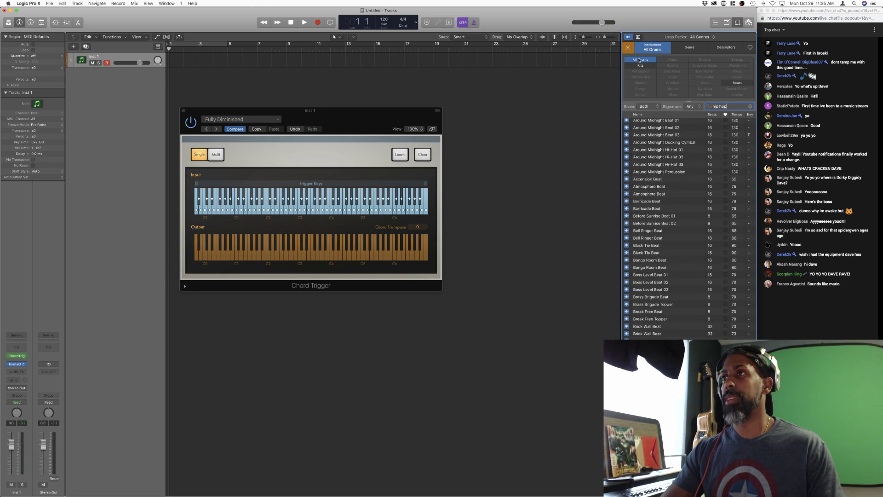
# - Audition hip hop drum loops such as Boss Level Beat 02, Chill Hip-Hop Beat 01 and Chip Shot Beat 01
pyautogui.click(651, 283)
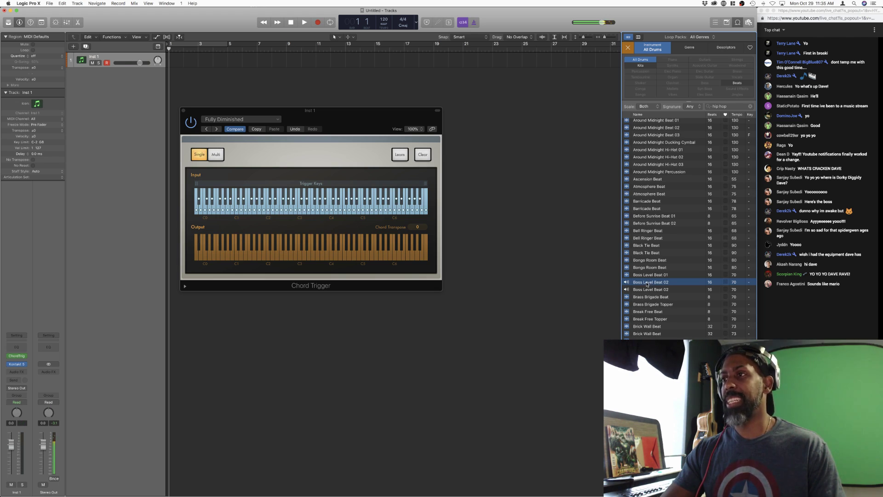
pyautogui.scroll(-3, 648, 284)
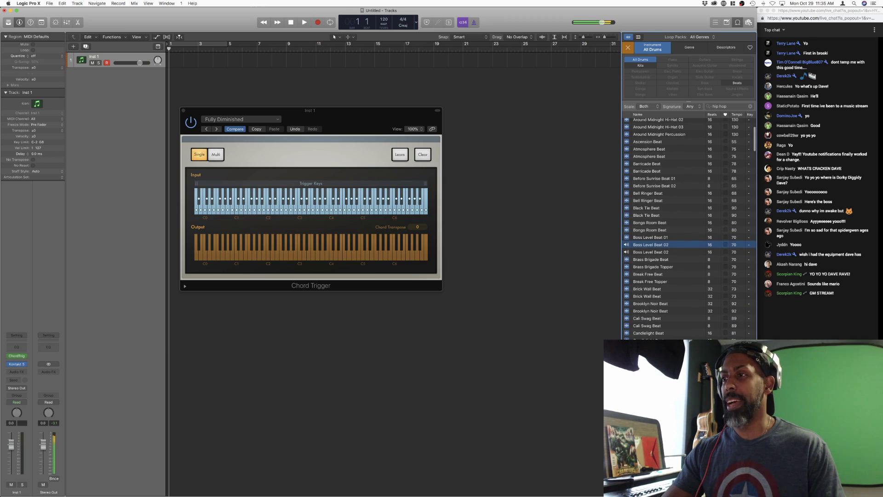
pyautogui.scroll(-3, 648, 284)
pyautogui.click(649, 335)
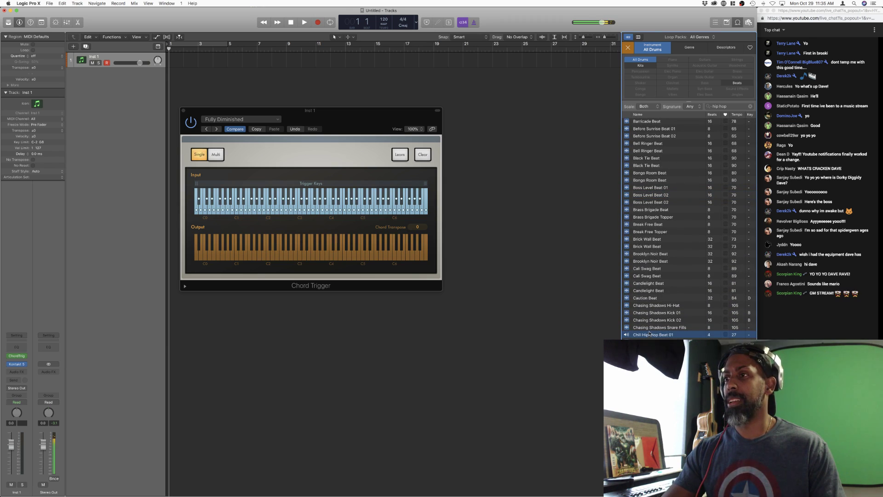
pyautogui.press('Down')
pyautogui.press('Down')
pyautogui.press('Down')
pyautogui.press('Down')
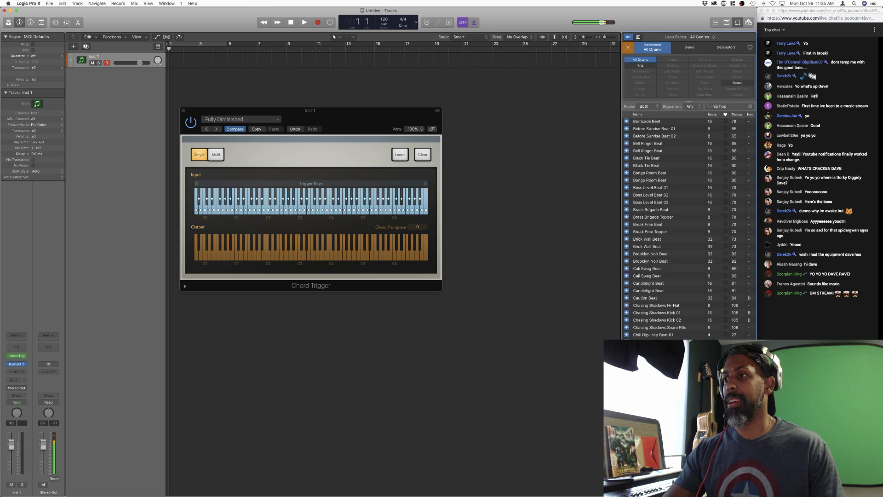
pyautogui.click(648, 347)
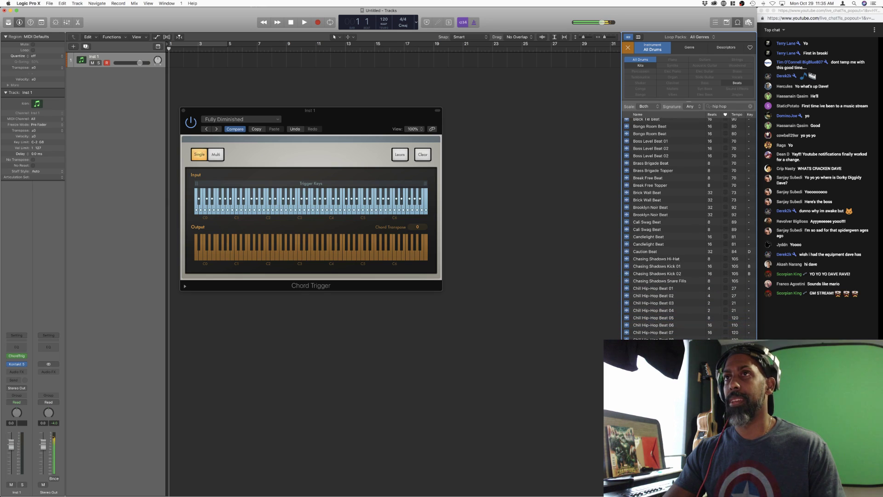
pyautogui.scroll(-3, 685, 230)
pyautogui.scroll(-2, 688, 226)
pyautogui.press('Down')
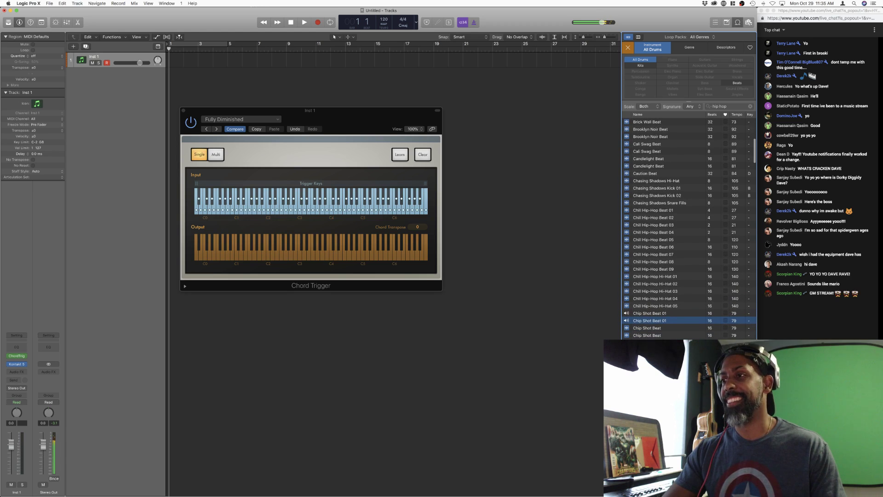
pyautogui.scroll(-2, 691, 230)
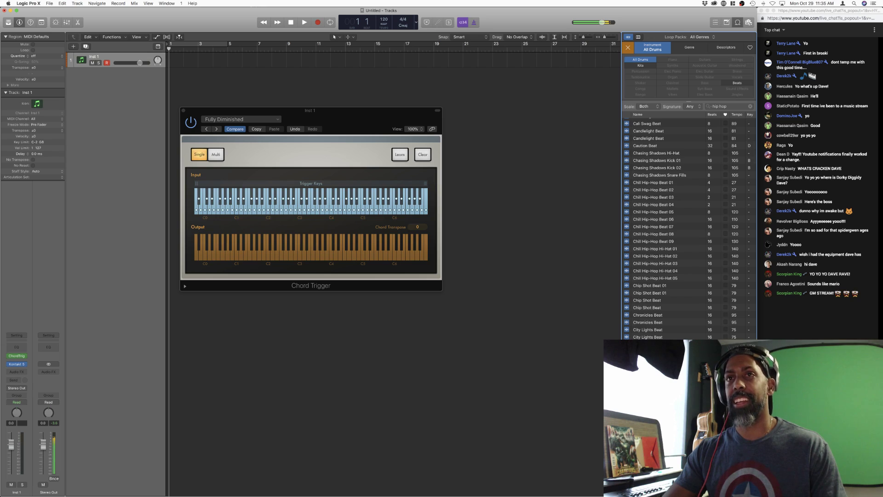
# - Add the Cold Chills Beat loop on a new track at bar 1 and play it with cycle mode enabled
pyautogui.moveTo(653, 359); pyautogui.dragTo(228, 71)
pyautogui.click(216, 43)
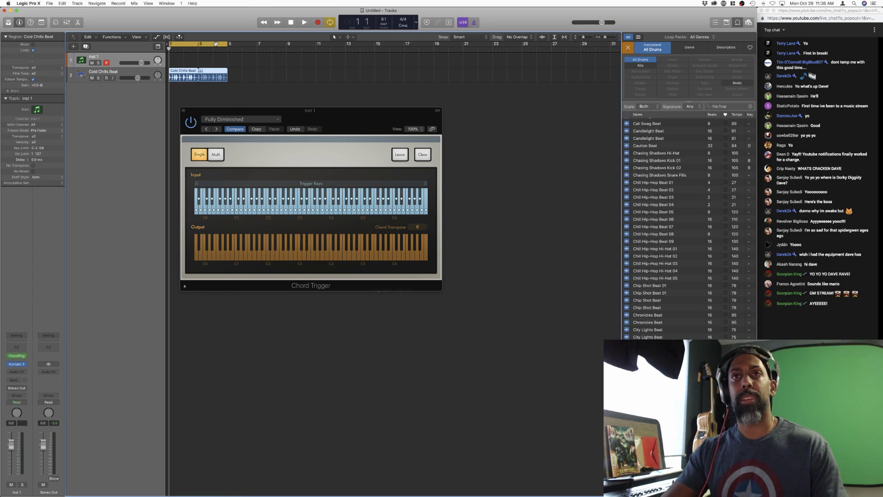
pyautogui.press('space')
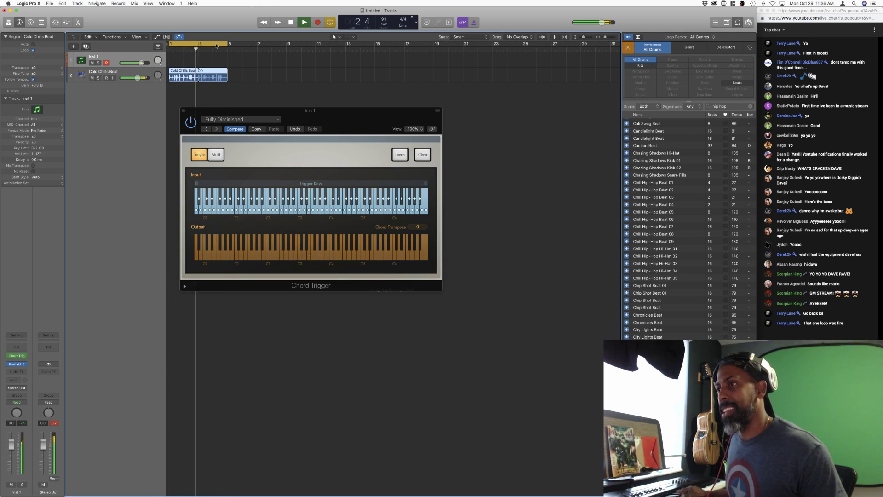
pyautogui.press('space')
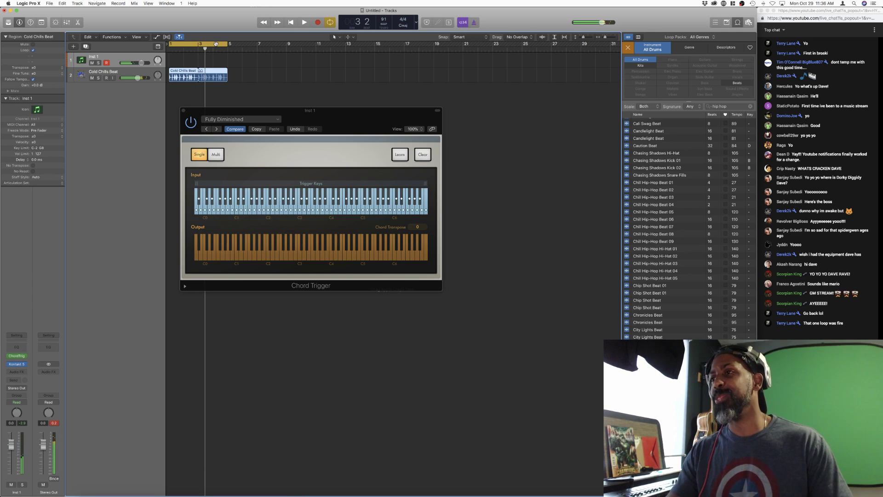
# - Audition alternative hip hop drum loops such as Chill Hip-Hop Beat 02, Around Midnight Hi-Hat 03 and Bongo Room Beat
pyautogui.click(669, 189)
pyautogui.scroll(5, 665, 189)
pyautogui.scroll(3, 658, 188)
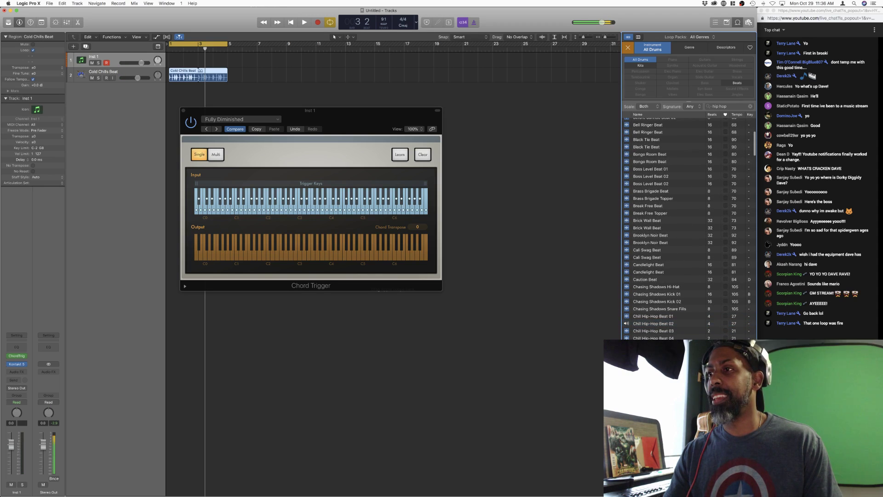
pyautogui.scroll(4, 644, 187)
pyautogui.scroll(3, 644, 187)
pyautogui.click(645, 155)
pyautogui.scroll(5, 644, 153)
pyautogui.scroll(-5, 644, 184)
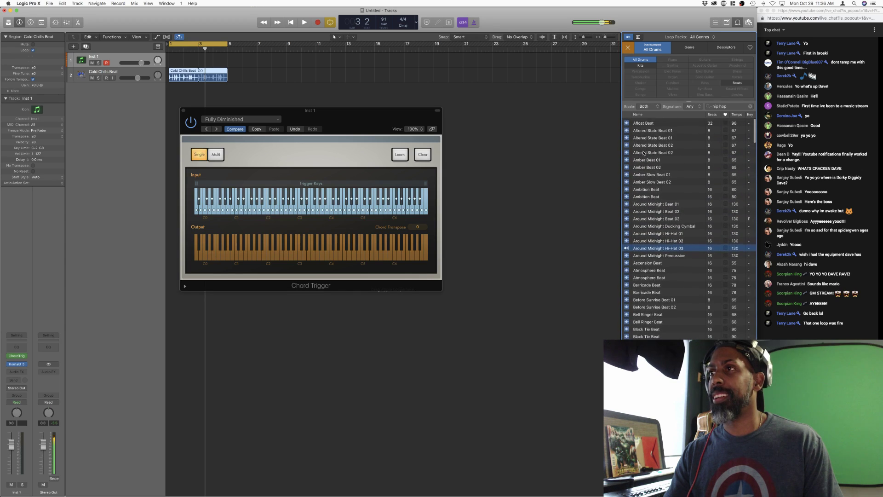
pyautogui.click(642, 237)
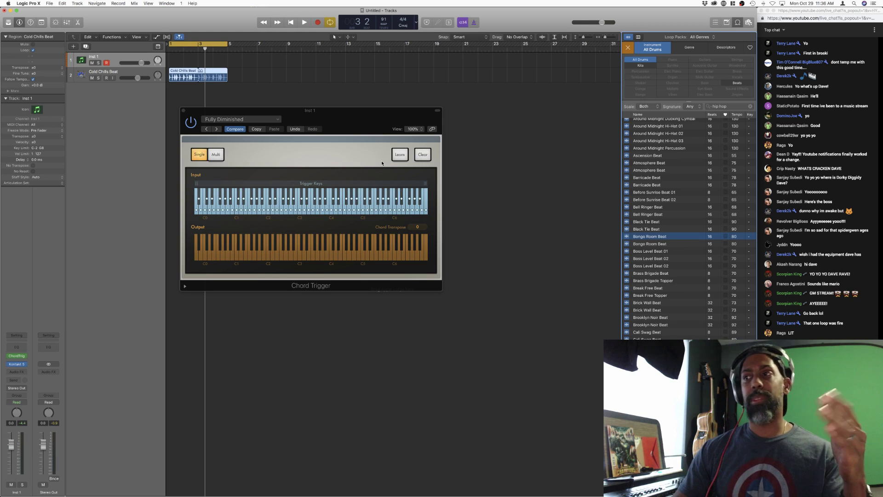
# - Examine Chord Trigger's factory presets for Single mode, including Extended Harmonies, Intervals and Triads, without loading one
pyautogui.click(251, 120)
pyautogui.moveTo(234, 245)
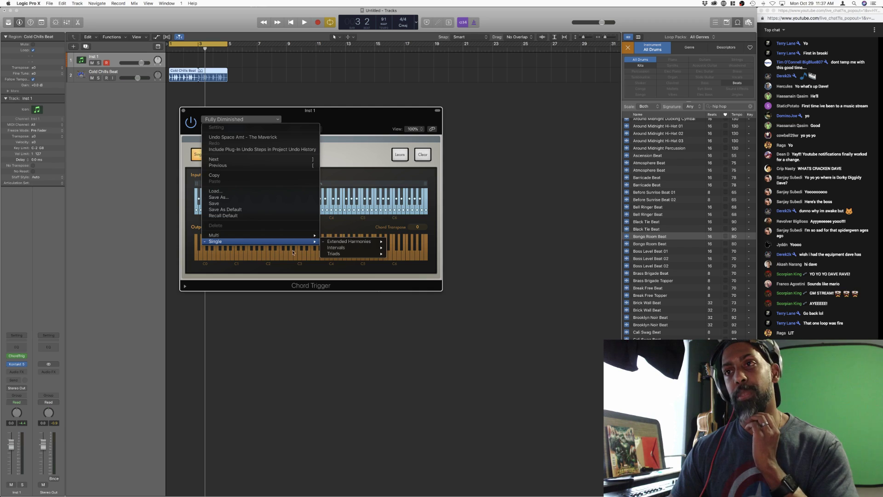
pyautogui.moveTo(344, 253)
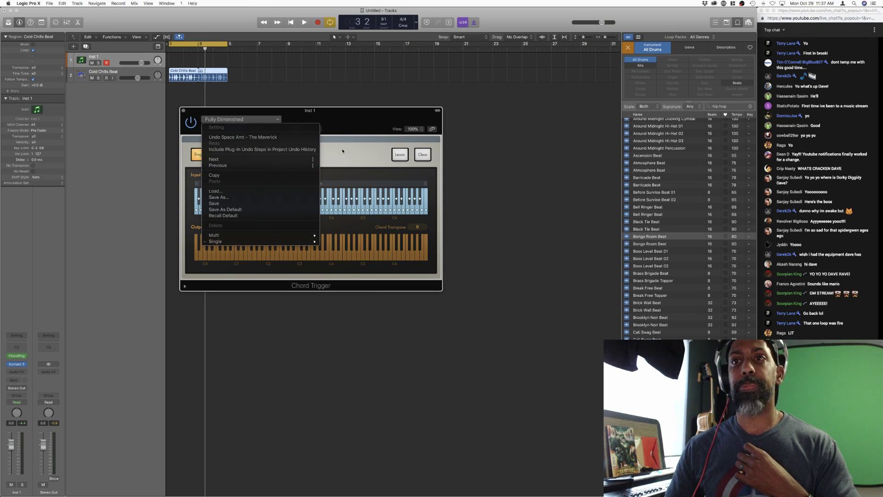
pyautogui.click(357, 156)
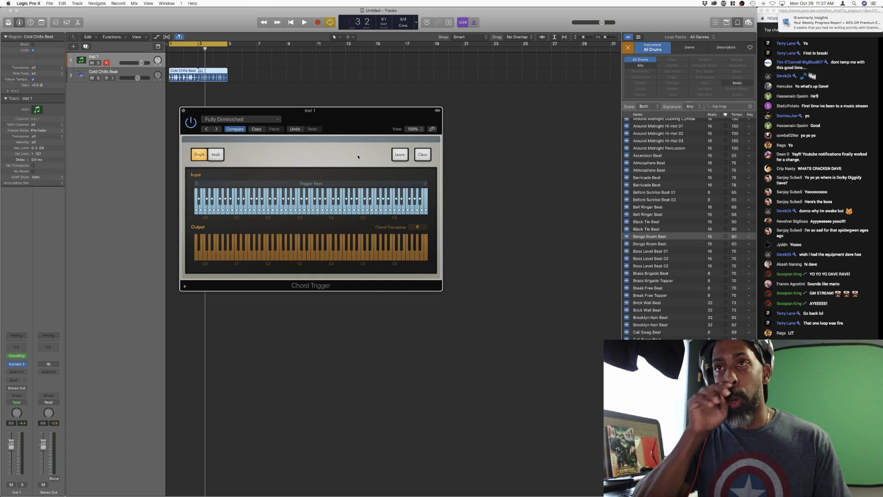
pyautogui.moveTo(826, 25)
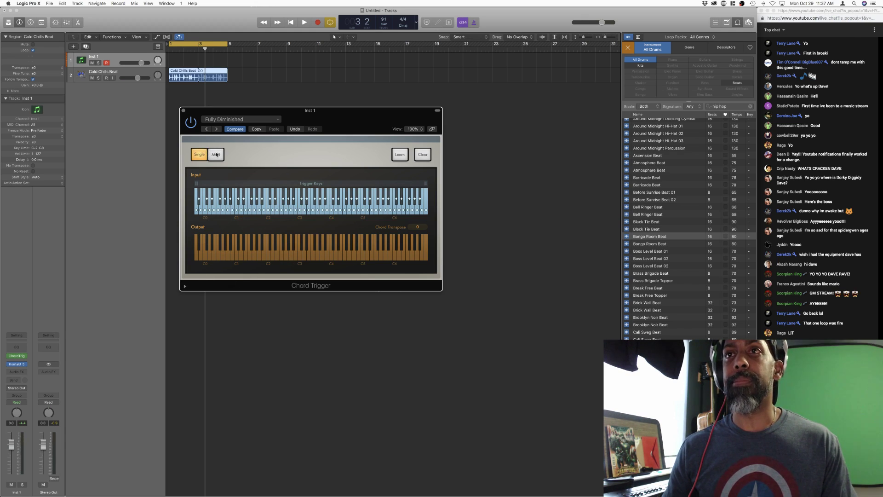
# - Clear Chord Trigger's stored chord and narrow the trigger key range to the octave starting at C1
pyautogui.click(423, 157)
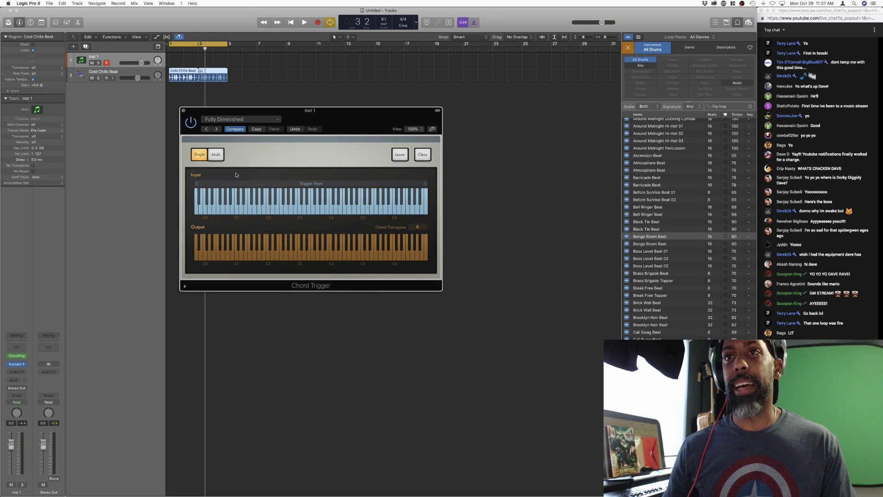
pyautogui.moveTo(200, 185); pyautogui.dragTo(235, 189)
pyautogui.moveTo(426, 185); pyautogui.dragTo(265, 187)
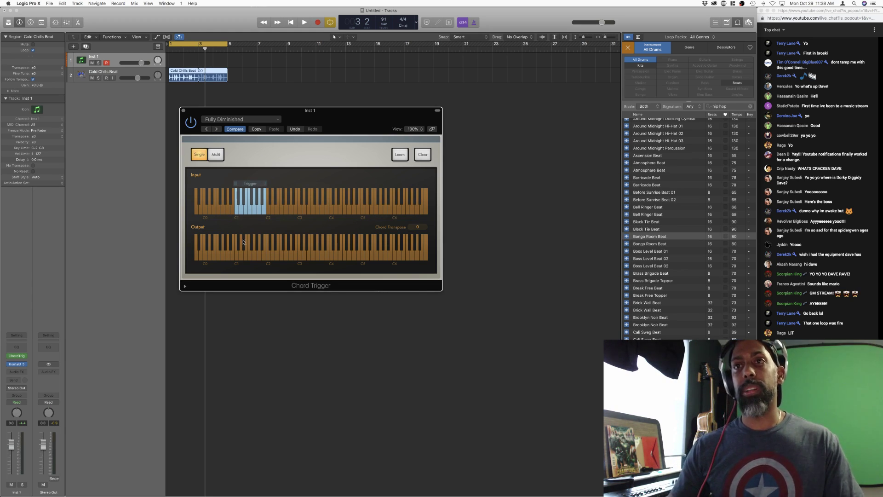
# - Teach Chord Trigger an F maj7 chord in Single mode with C1 as its trigger key
pyautogui.click(398, 154)
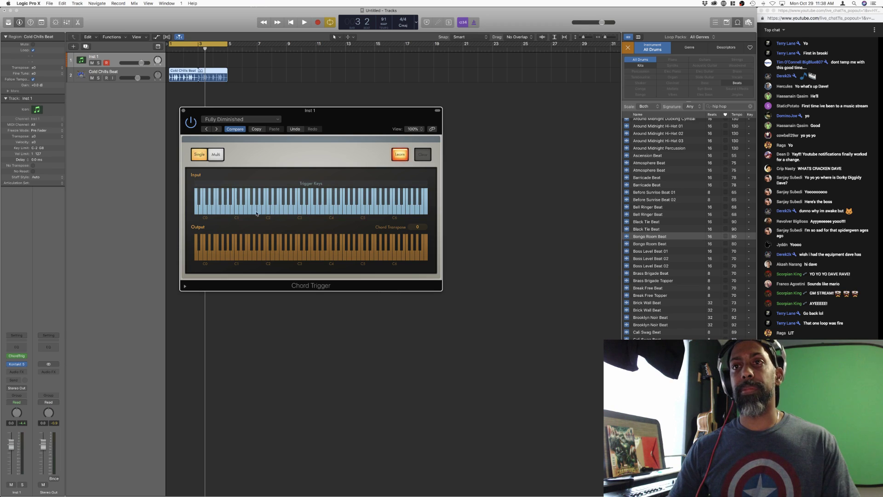
pyautogui.click(237, 211)
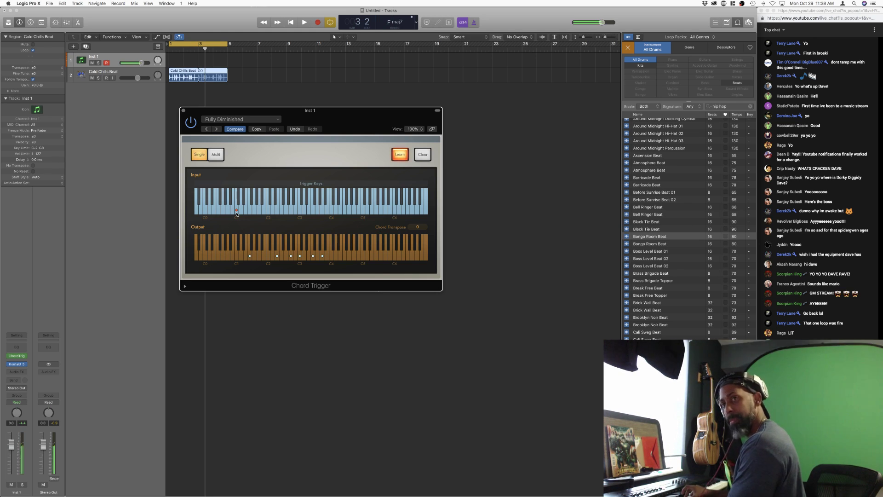
pyautogui.click(237, 212)
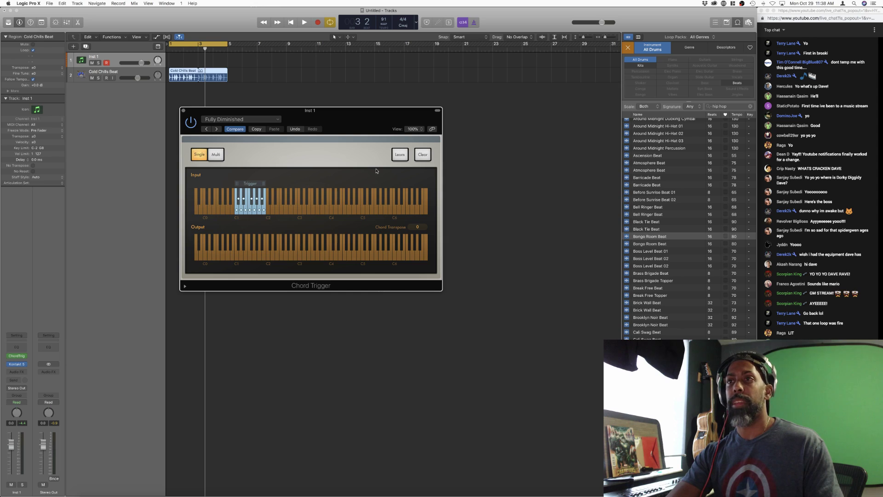
# - Switch Chord Trigger to Multi mode and teach it an F maj7 chord on trigger key C1
pyautogui.click(398, 156)
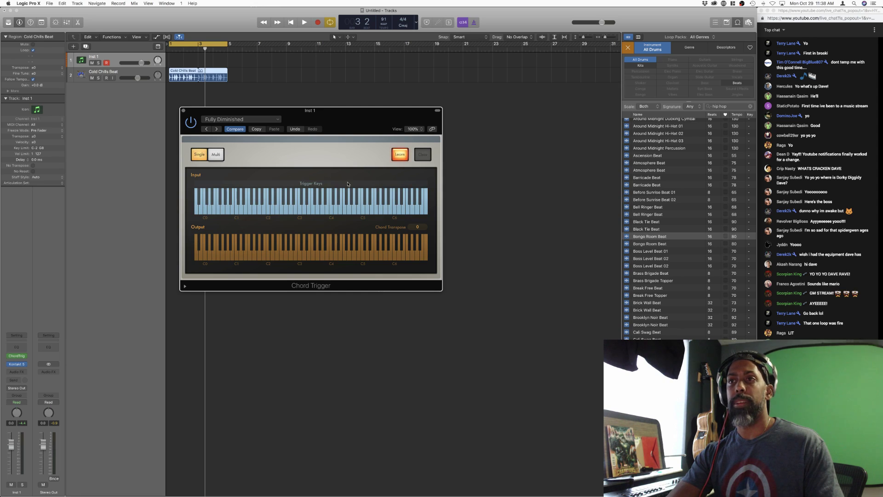
pyautogui.click(215, 155)
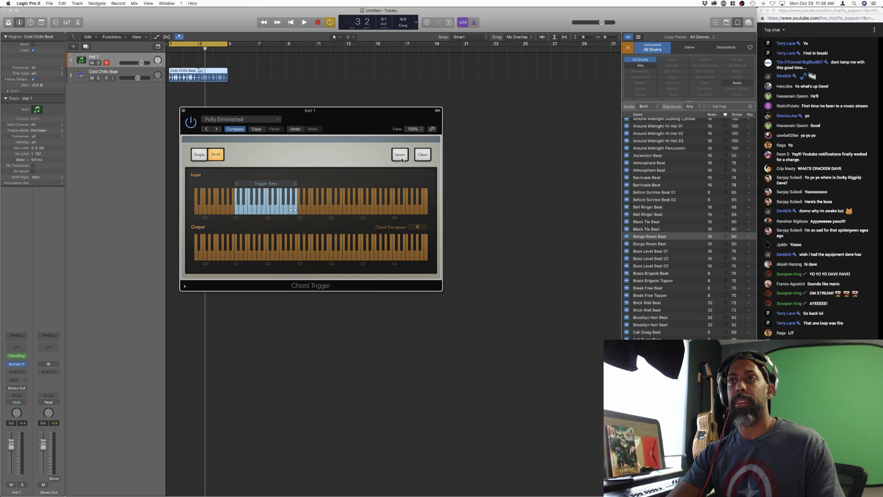
pyautogui.click(400, 155)
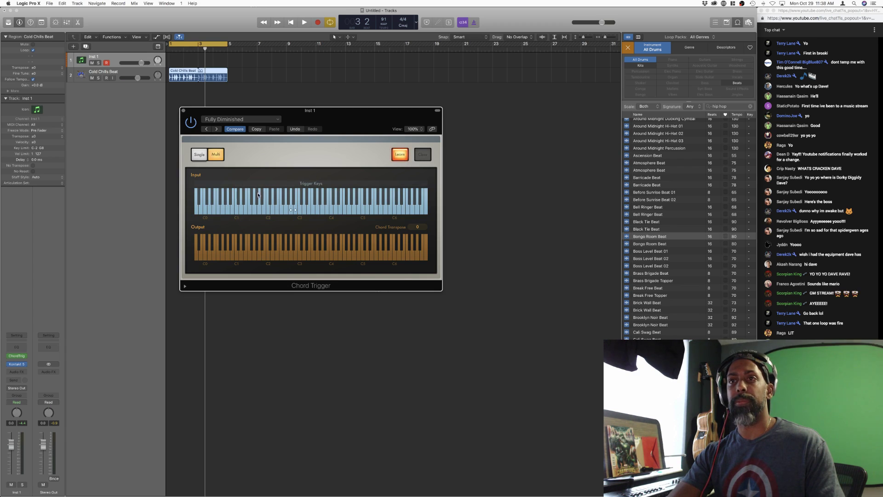
pyautogui.click(236, 212)
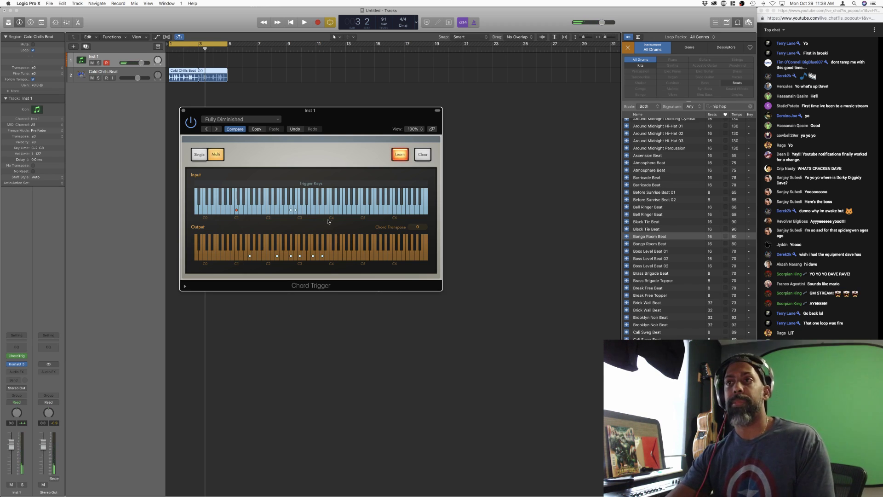
pyautogui.click(399, 155)
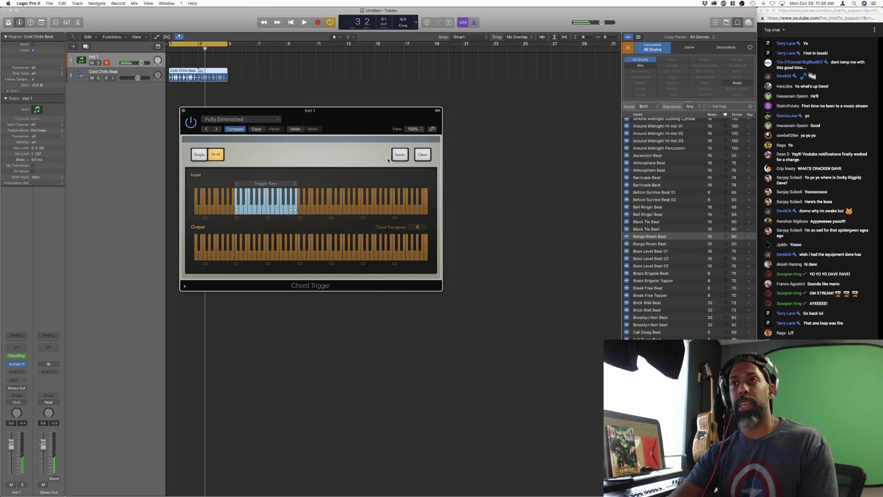
# - Teach Chord Trigger further chords on the white trigger keys D1 through G1, and end chord learning
pyautogui.click(400, 155)
pyautogui.click(241, 211)
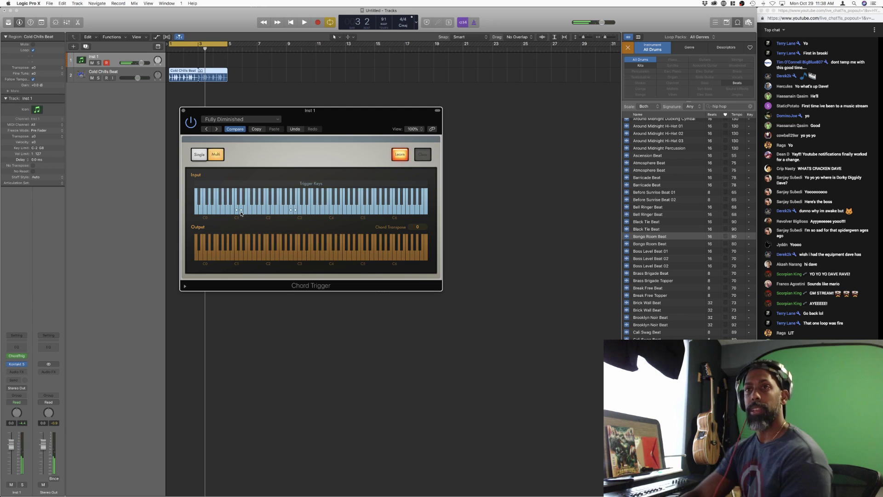
pyautogui.click(245, 211)
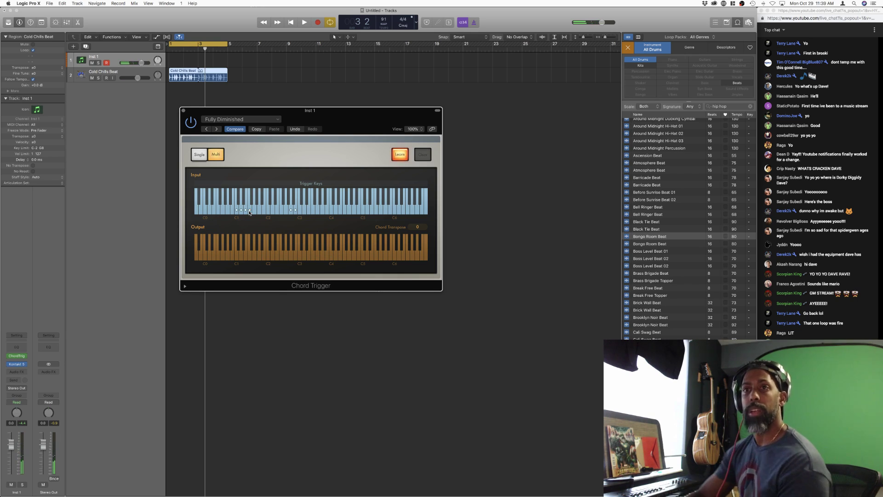
pyautogui.click(255, 212)
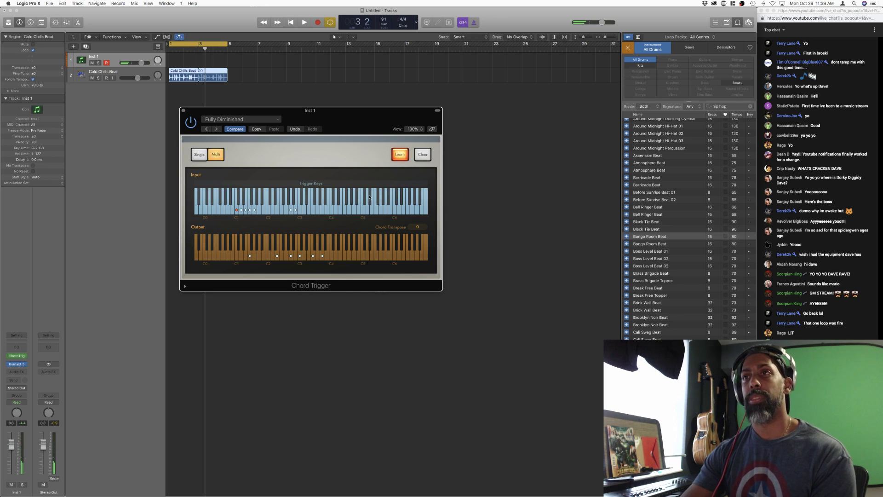
pyautogui.click(400, 155)
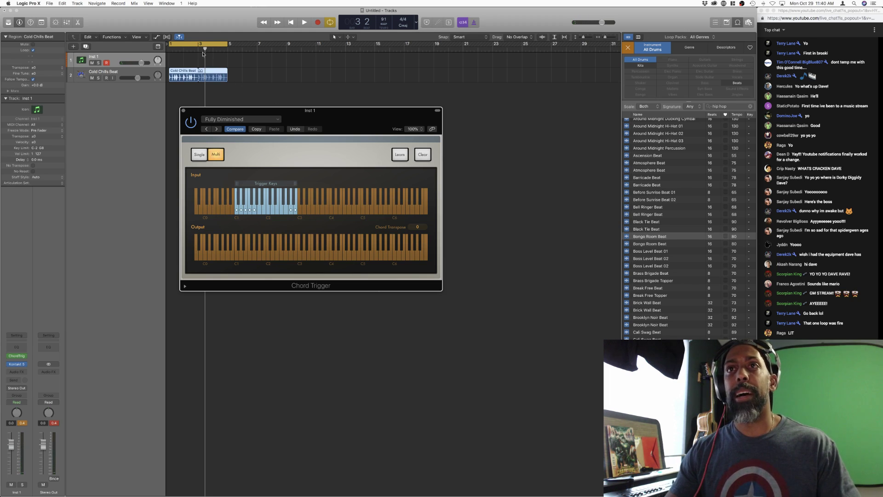
# - Play the beat from bar 1 with the learned chords, and delete the Cold Chills Beat region
pyautogui.click(169, 48)
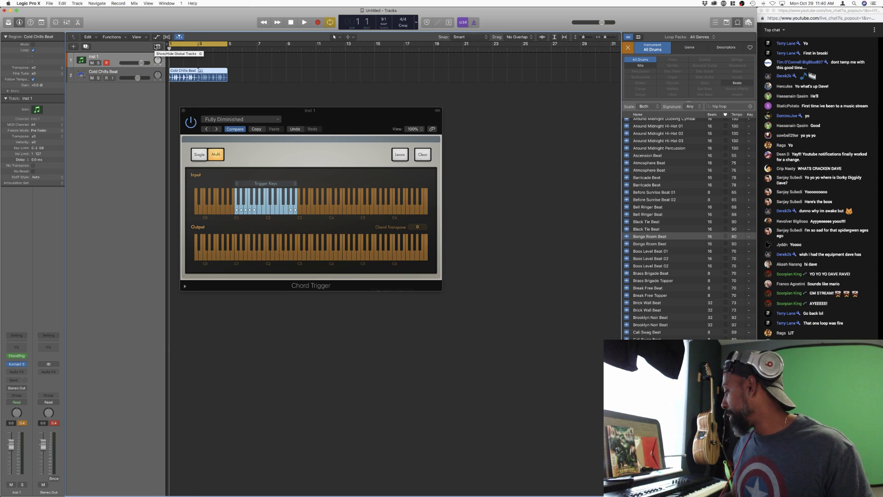
pyautogui.press('space')
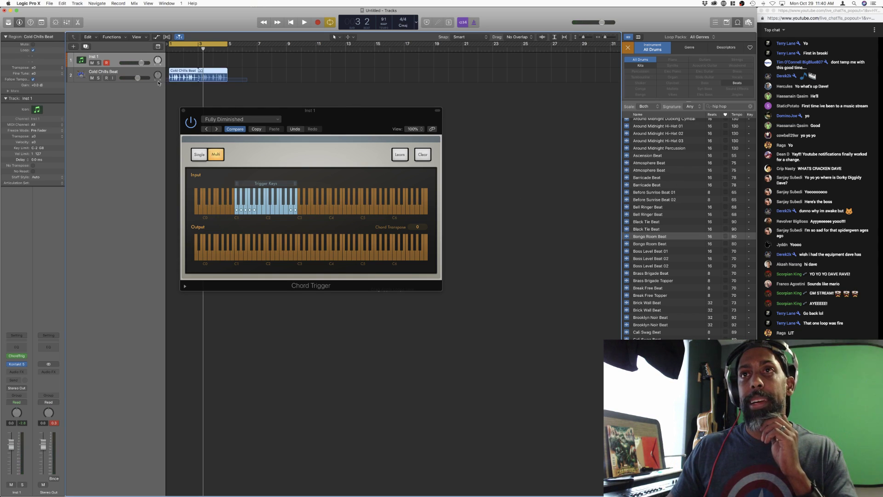
pyautogui.press('Delete')
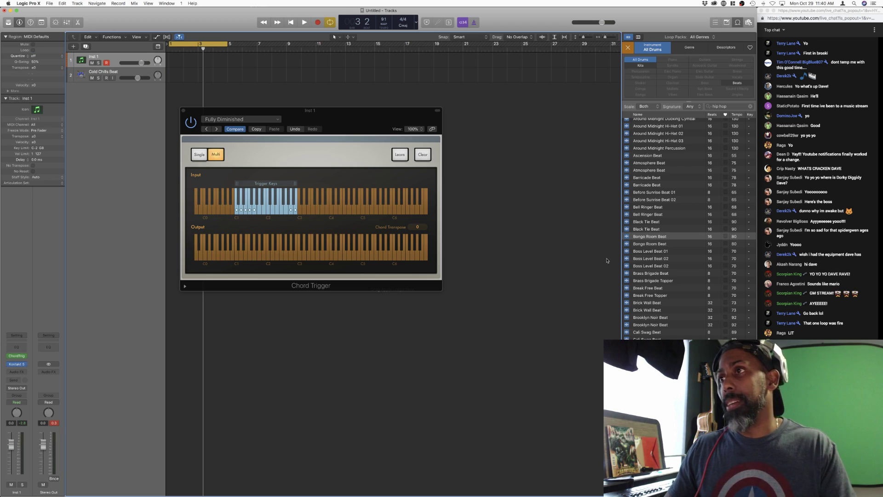
# - Audition replacement hip hop drum loops, including Before Sunrise Beat 01 and Caution Beat
pyautogui.click(669, 191)
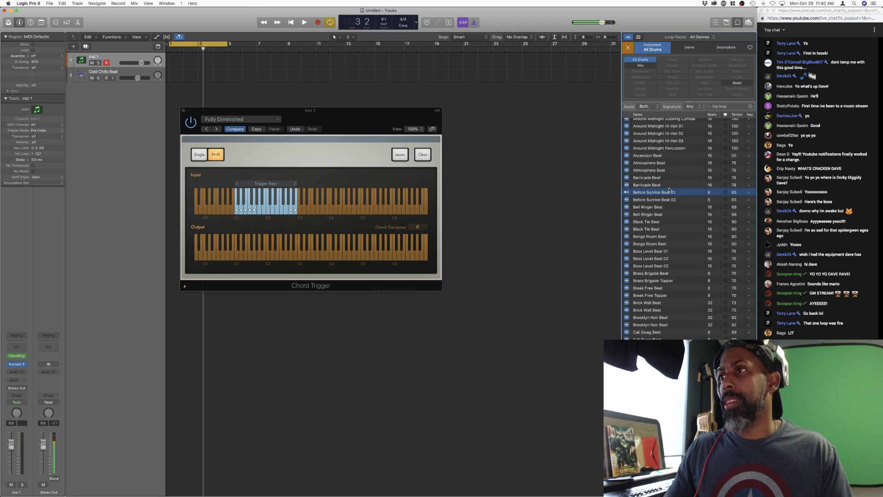
pyautogui.scroll(-3, 689, 228)
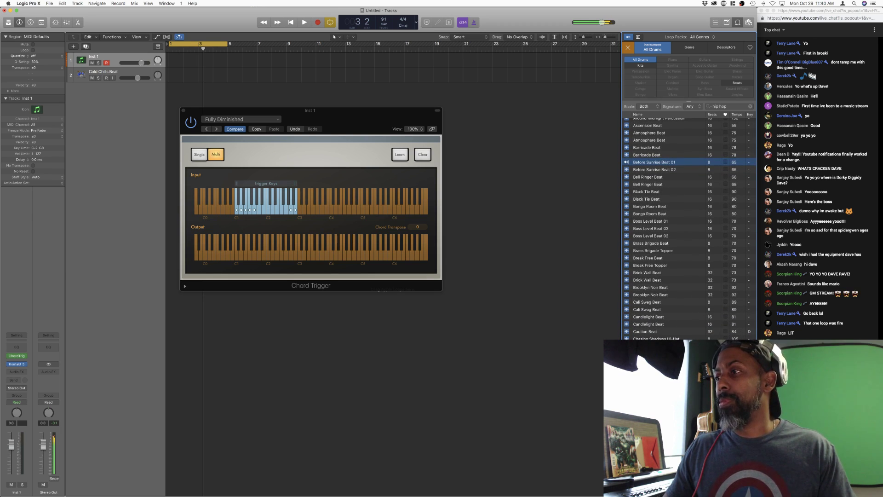
pyautogui.scroll(-3, 656, 276)
pyautogui.click(656, 306)
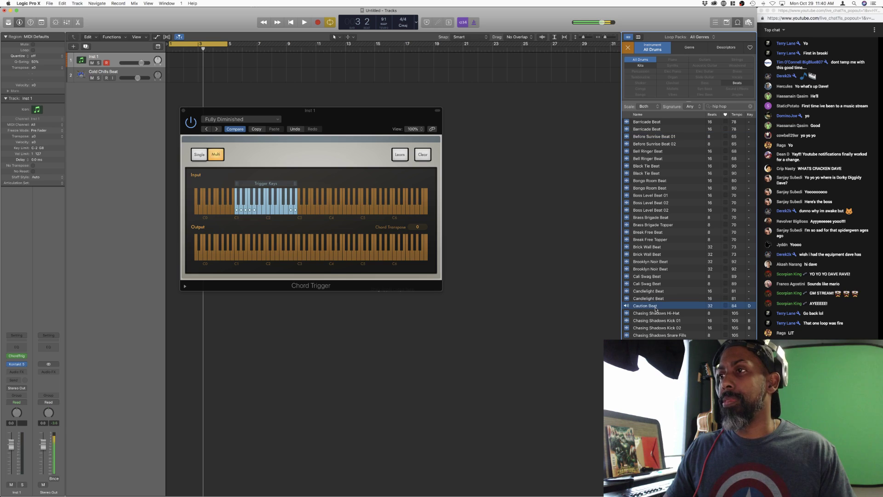
pyautogui.click(659, 335)
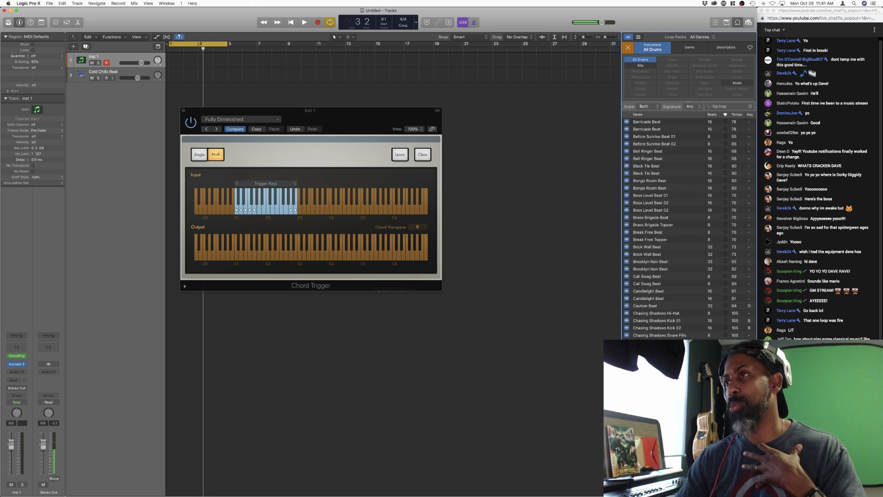
# - Audition the hip hop loops Crossroads Beat, Deep End Beat and Diesel Power Percussion
pyautogui.scroll(-4, 691, 230)
pyautogui.scroll(-15, 649, 315)
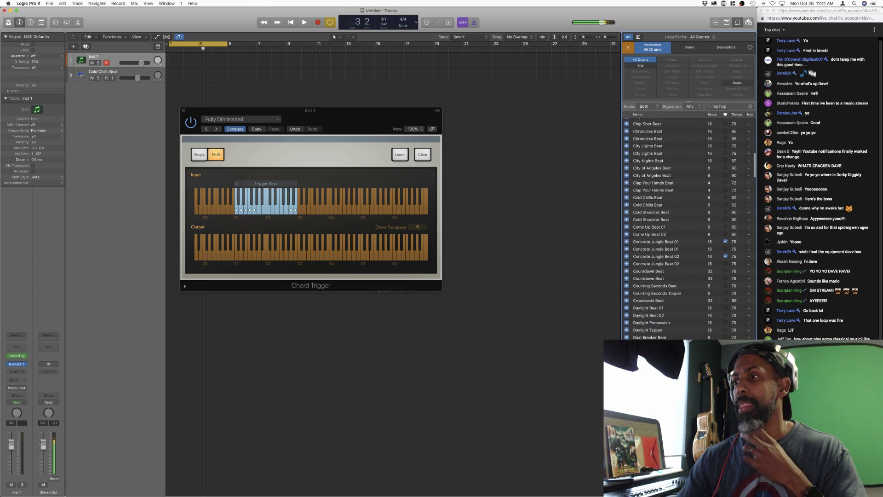
pyautogui.click(649, 312)
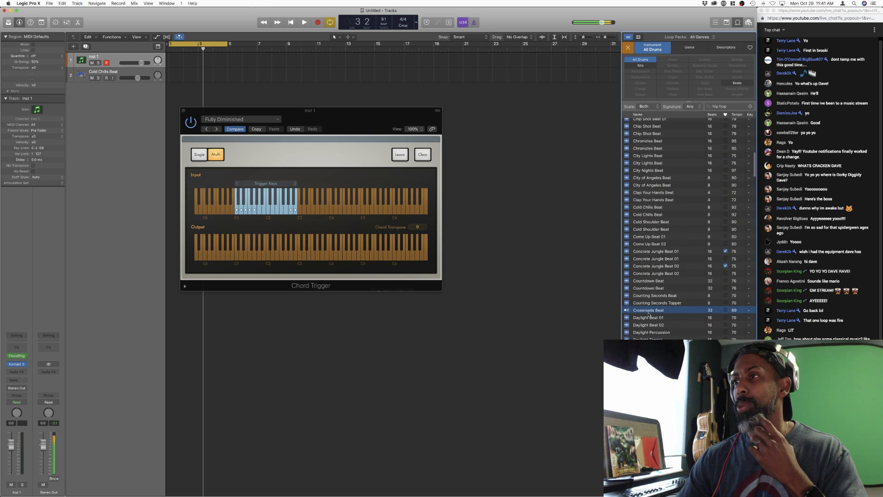
pyautogui.scroll(-4, 658, 299)
pyautogui.click(649, 272)
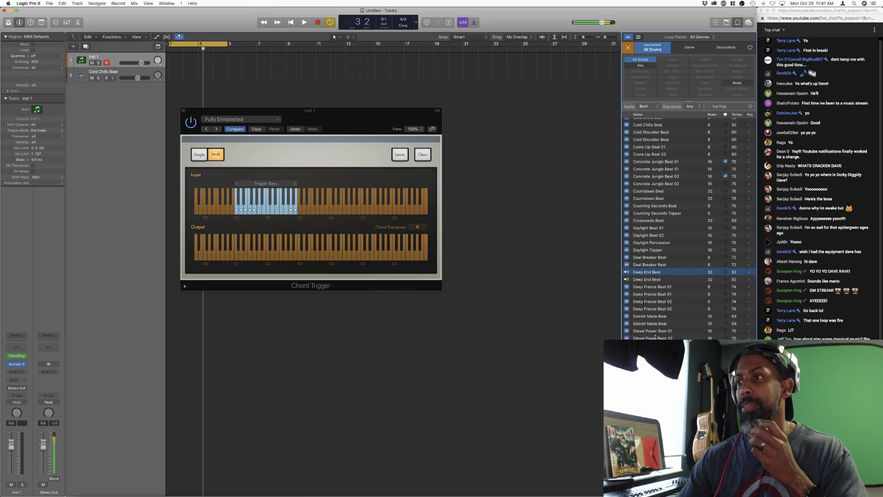
pyautogui.scroll(-2, 653, 294)
pyautogui.click(652, 303)
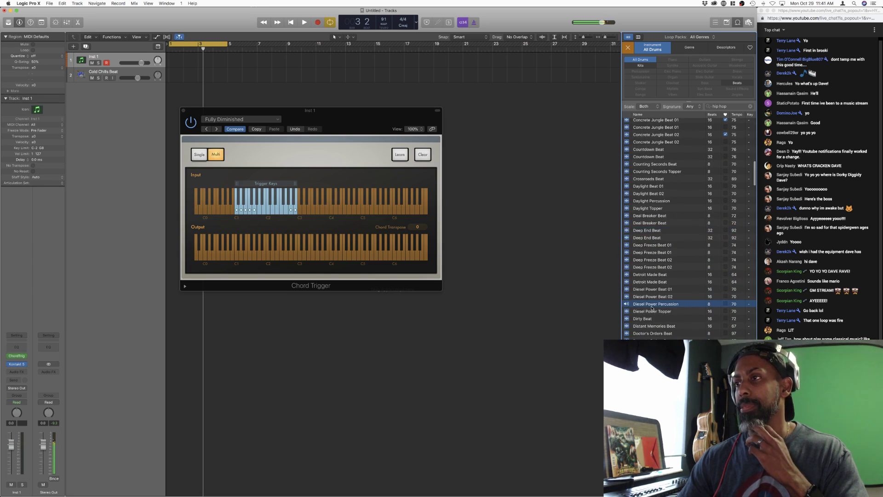
# - Audition more drum loops further down the hip hop results, including Early Days Beat and Faceoff Beat
pyautogui.scroll(-4, 652, 307)
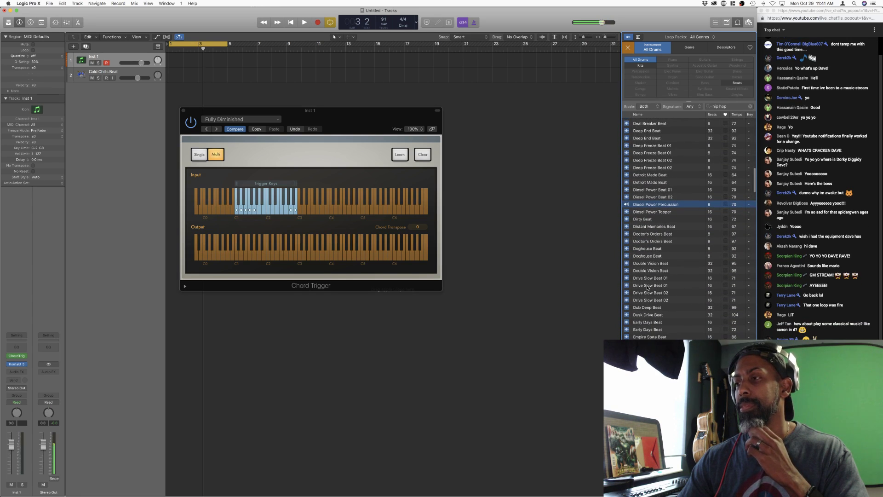
pyautogui.scroll(-1, 649, 287)
pyautogui.click(647, 270)
pyautogui.scroll(-2, 642, 272)
pyautogui.scroll(-1, 641, 271)
pyautogui.click(643, 268)
pyautogui.scroll(-4, 645, 271)
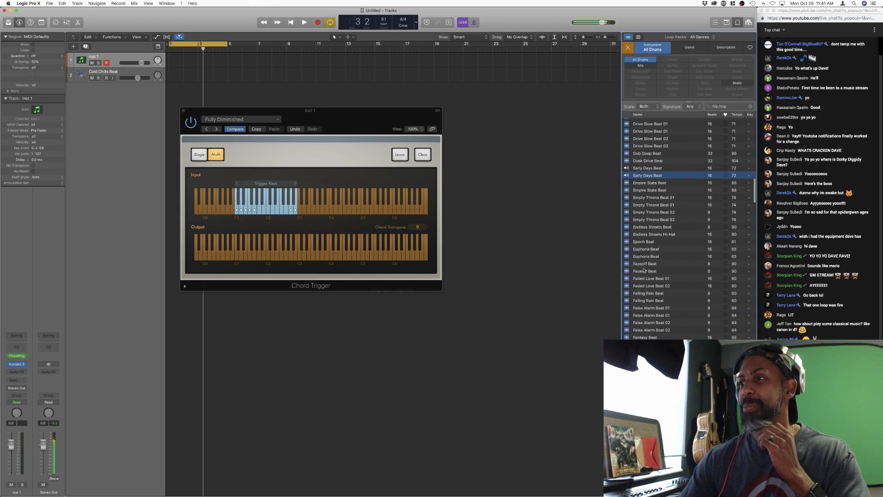
pyautogui.click(641, 265)
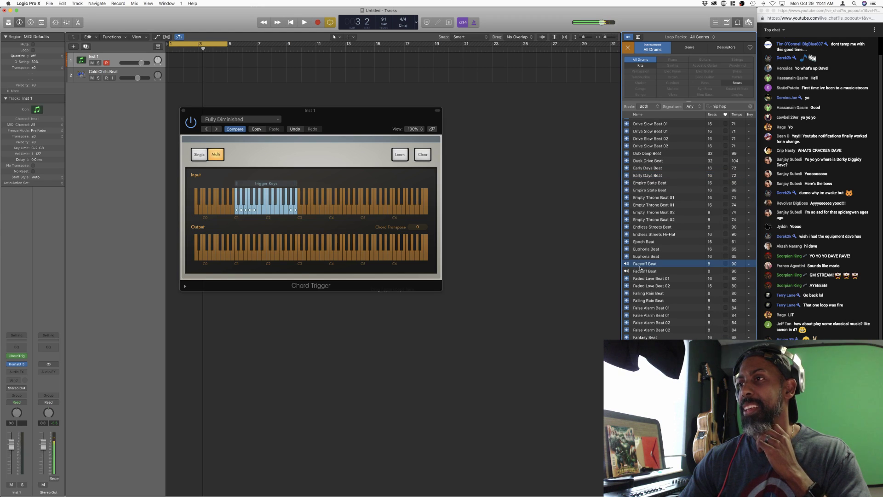
# - Place the Faceoff Beat loop at bar 1 on the drum track
pyautogui.scroll(-2, 641, 304)
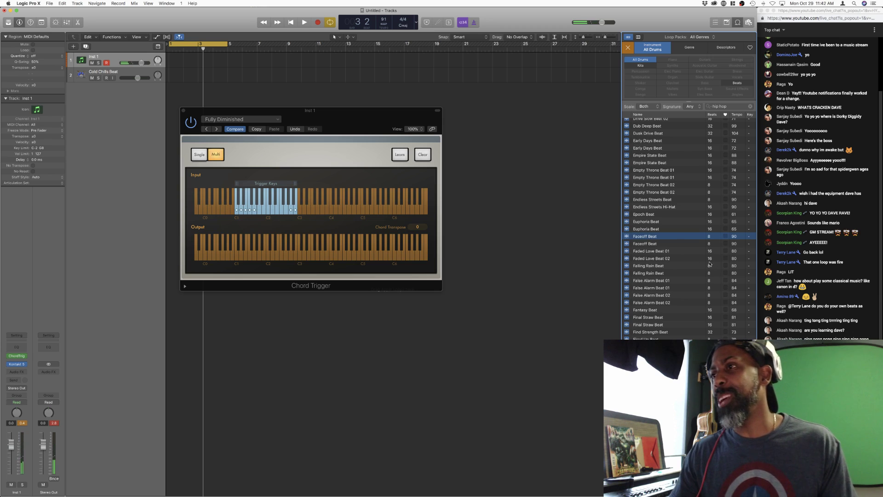
pyautogui.moveTo(642, 237); pyautogui.dragTo(169, 80)
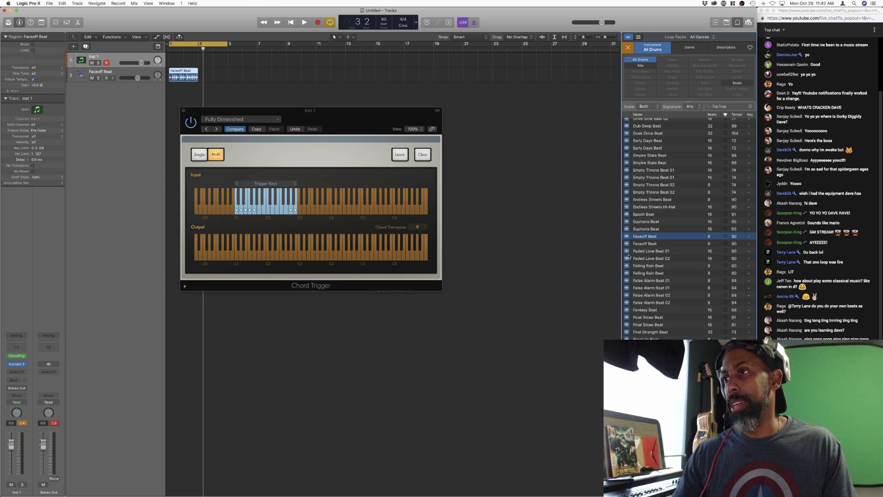
# - Audition the Falling Rain Beat, Faded Love Beat 02 and second Faceoff Beat loops for comparison
pyautogui.click(652, 266)
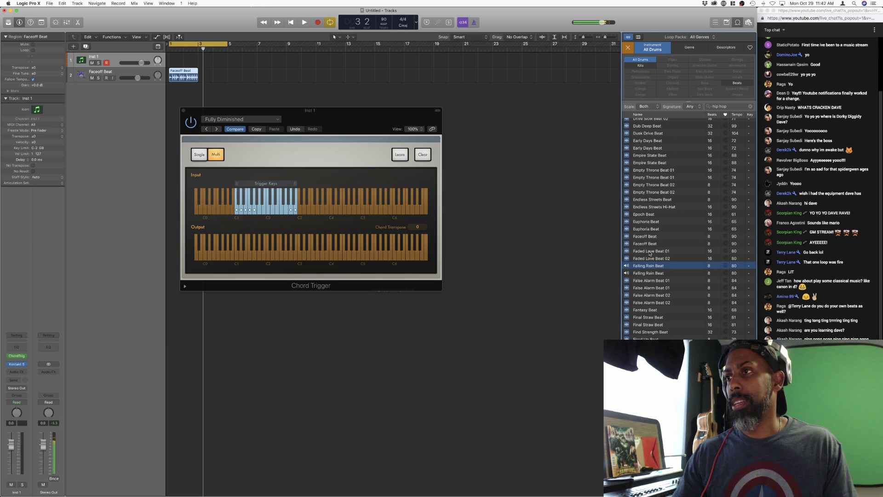
pyautogui.click(649, 259)
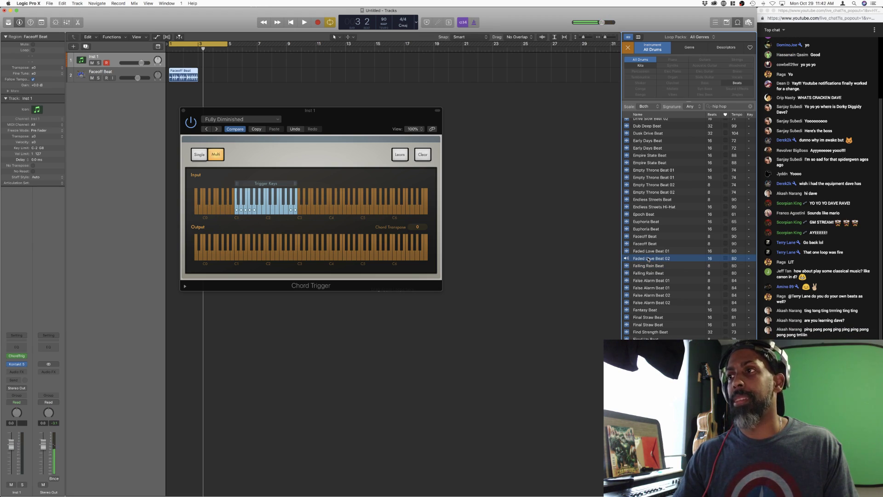
pyautogui.click(647, 244)
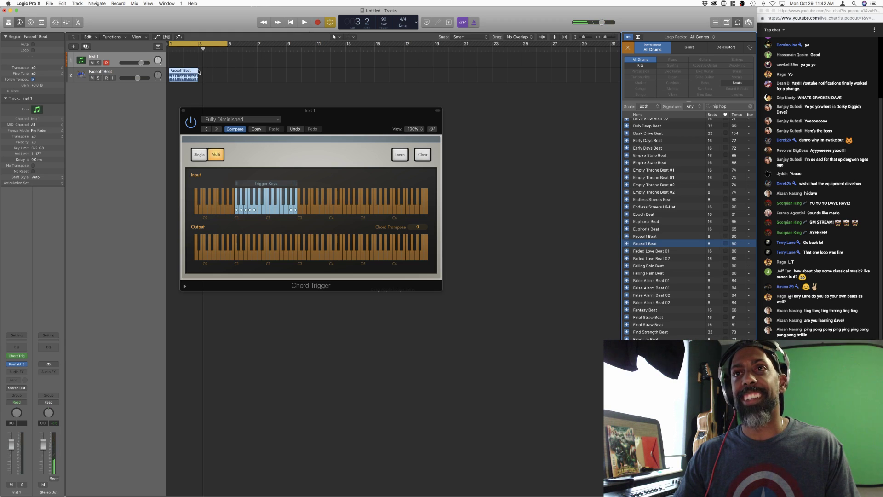
# - Loop the Faceoff Beat region out to bar 5 and play it back
pyautogui.moveTo(199, 72); pyautogui.dragTo(227, 75)
pyautogui.press('space')
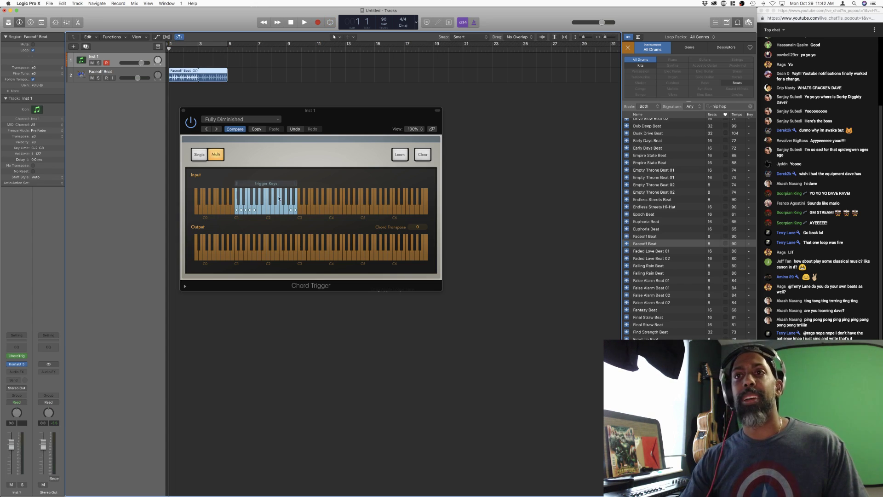
# - Duplicate the Inst 1 track with its settings and rename the original track Trigger Piano
pyautogui.click(94, 59)
pyautogui.click(85, 46)
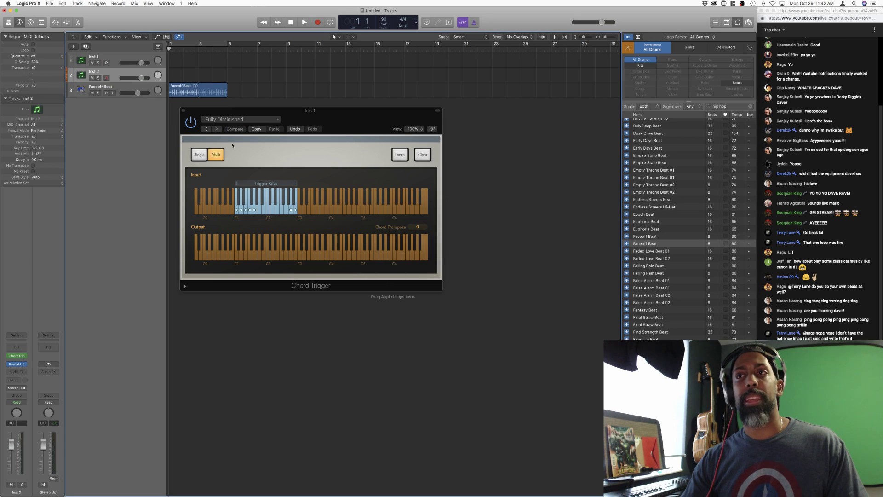
pyautogui.click(95, 57)
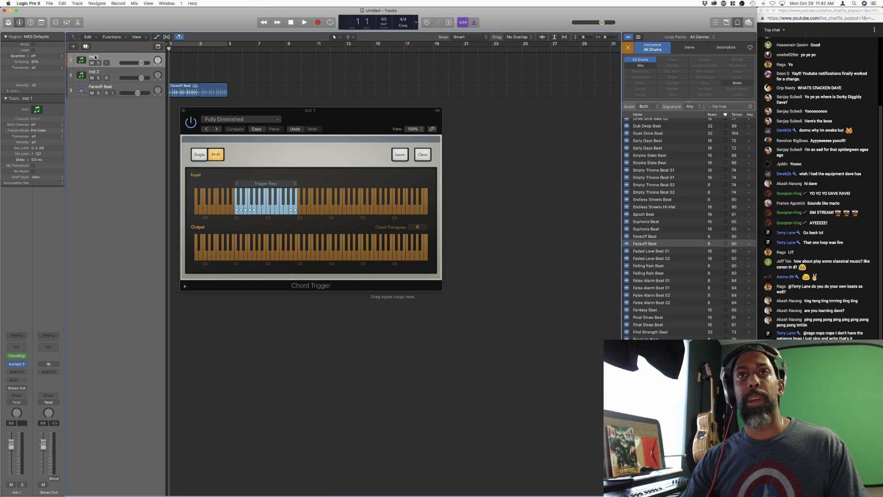
pyautogui.press('super+a')
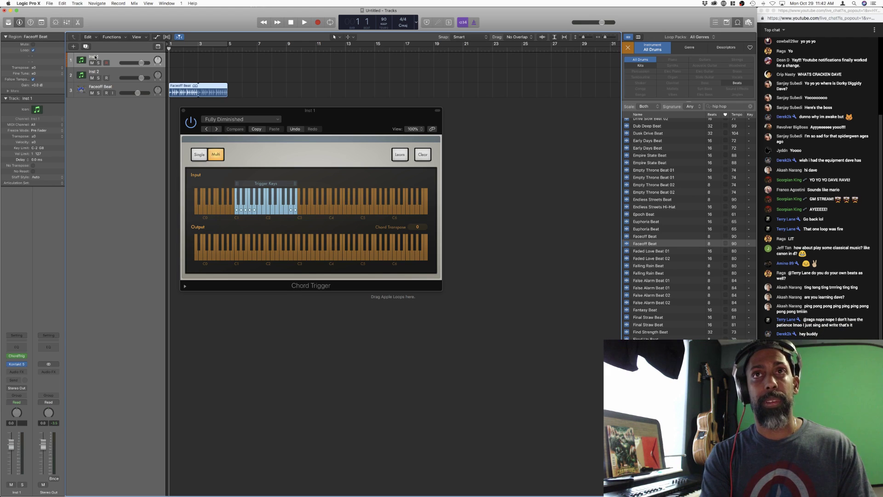
pyautogui.doubleClick(96, 57)
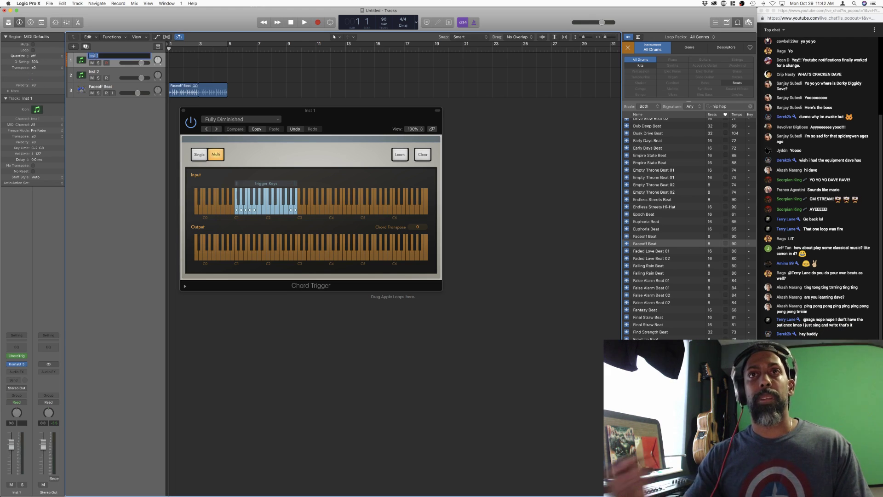
pyautogui.write('Trigger Pi')
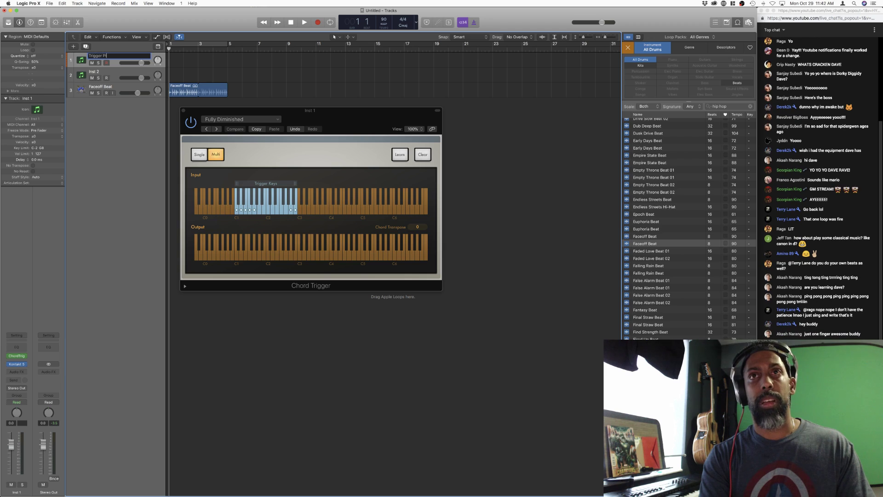
pyautogui.write('ano')
# - Rename the duplicated track Regular Piano and remove the Chord Trigger effect from it
pyautogui.press('Tab')
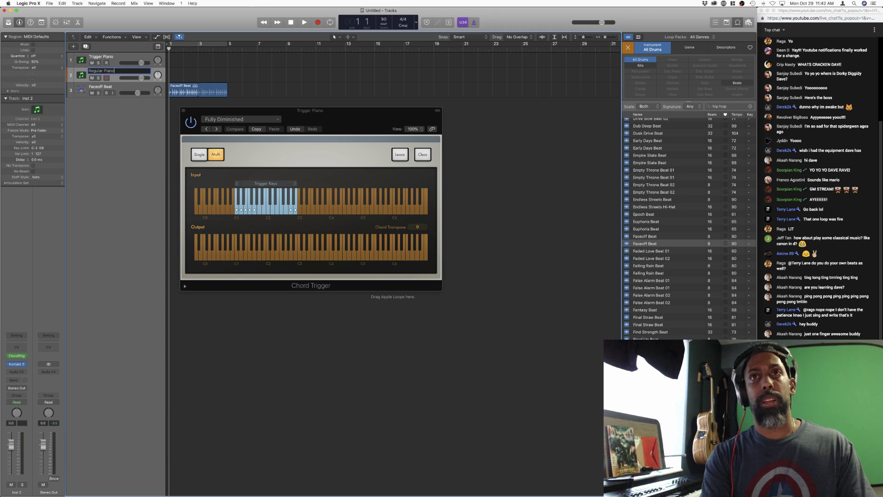
pyautogui.write('Regular Piano')
pyautogui.press('Return')
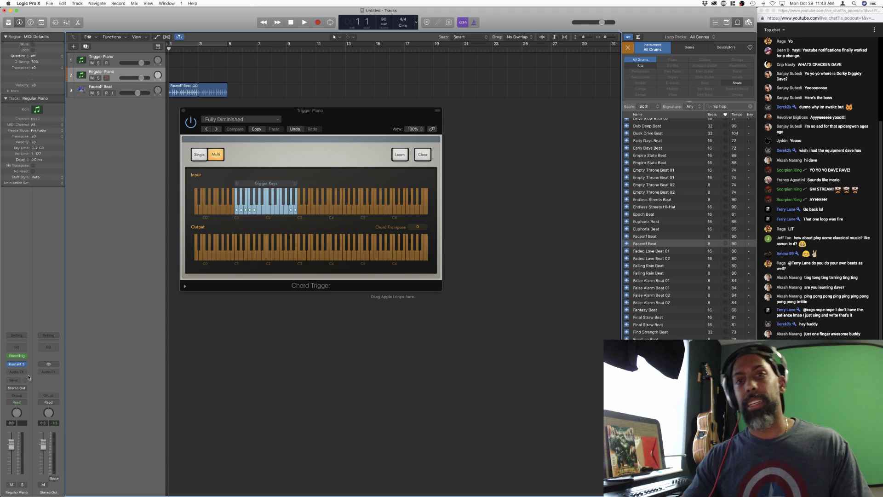
pyautogui.click(23, 356)
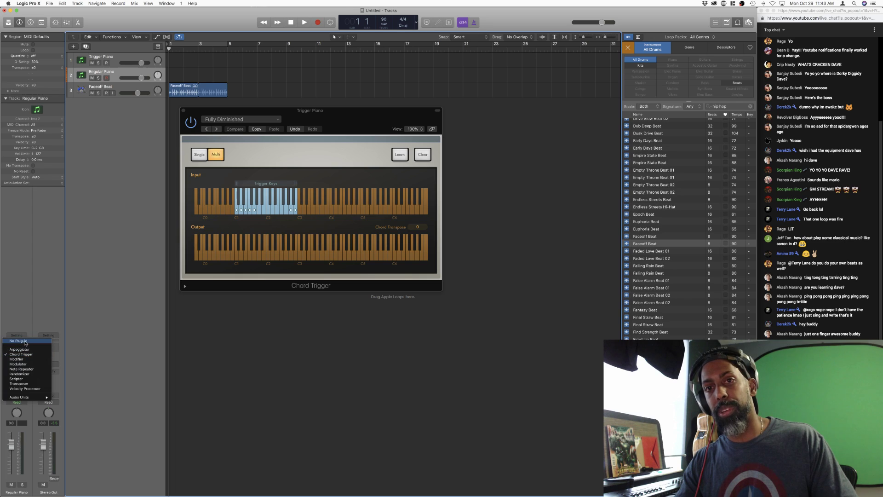
pyautogui.click(25, 342)
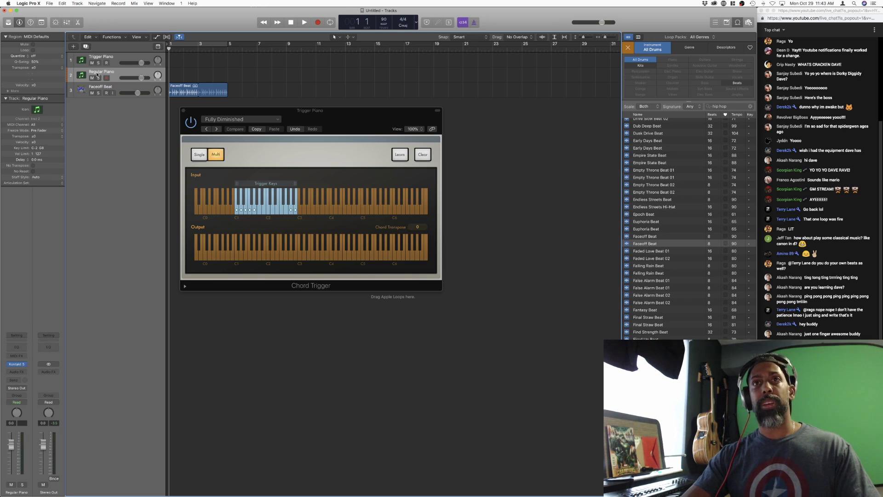
# - Record a four-bar chord part on the Trigger Piano track over the Faceoff Beat
pyautogui.click(103, 56)
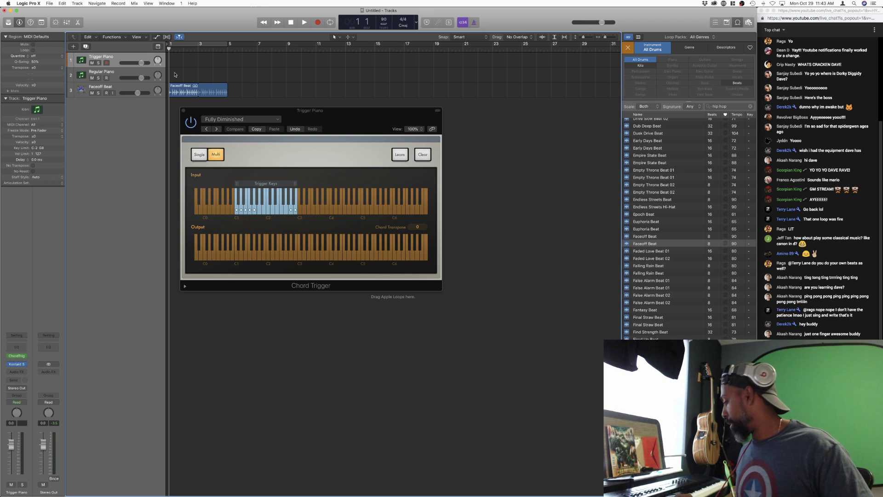
pyautogui.press('r')
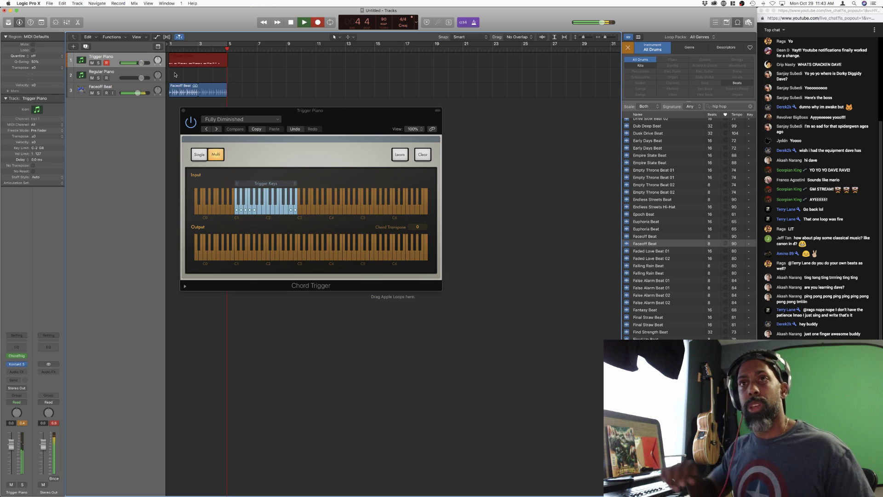
pyautogui.press('space')
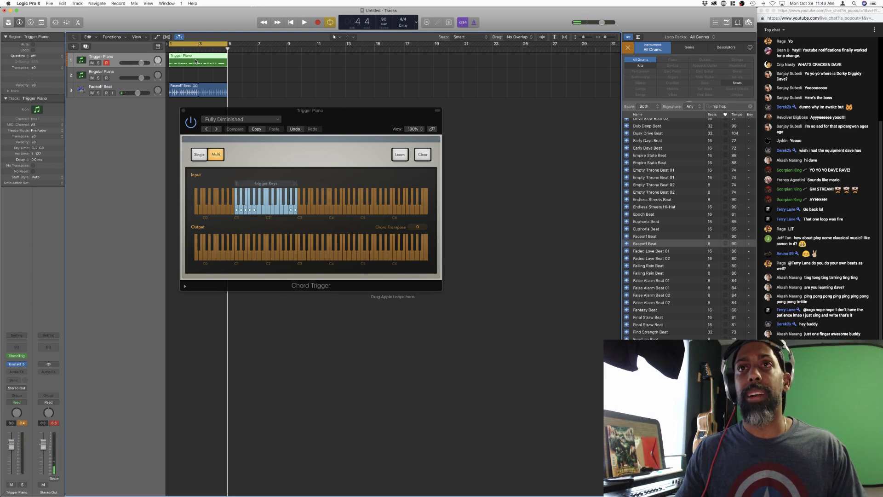
# - Quantize the recorded Trigger Piano region to 1/16 Note and play it back from bar 1
pyautogui.click(38, 60)
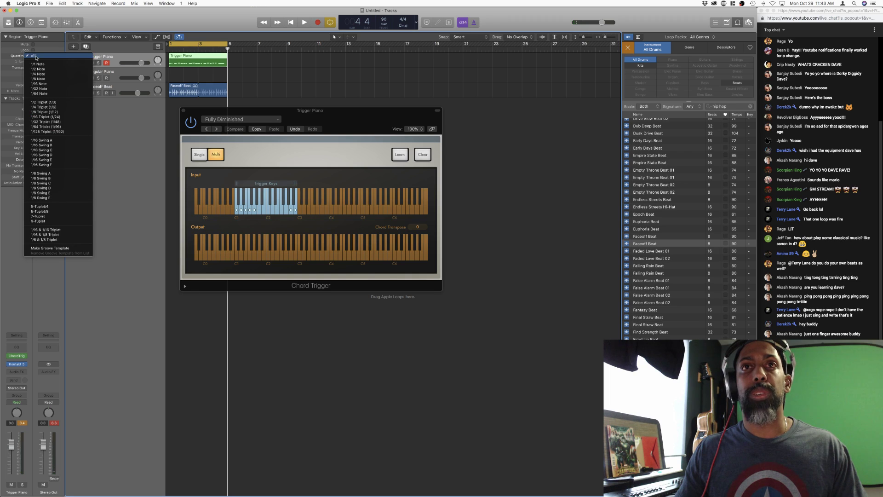
pyautogui.click(46, 81)
pyautogui.press('Return')
pyautogui.press('space')
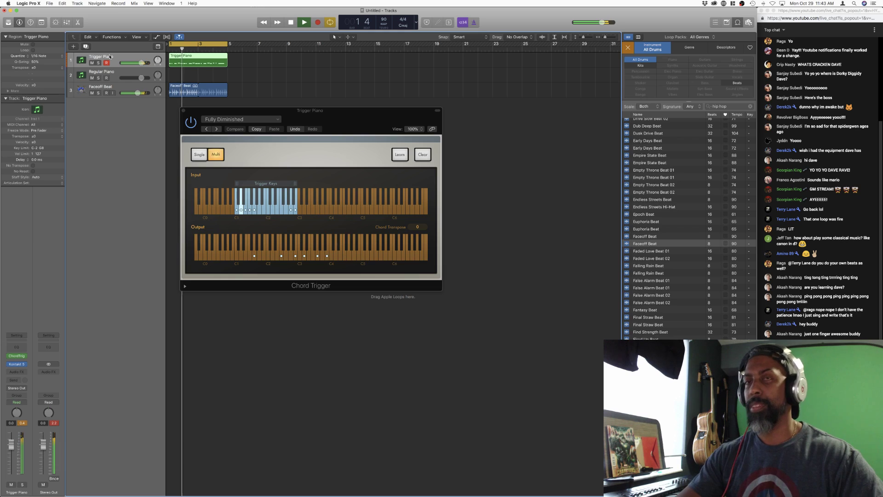
# - Play along on the Regular Piano track, and lower the Trigger Piano track's volume to about -4.1 dB
pyautogui.click(100, 73)
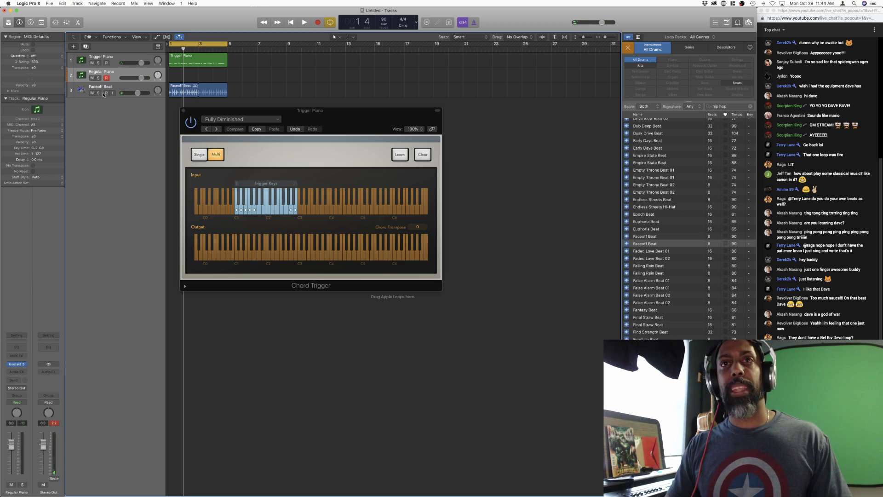
pyautogui.click(100, 87)
pyautogui.click(101, 58)
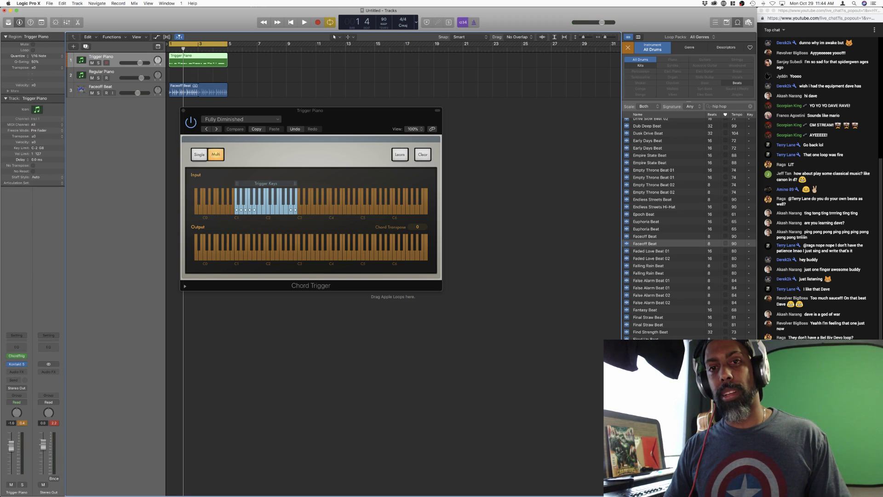
pyautogui.press('space')
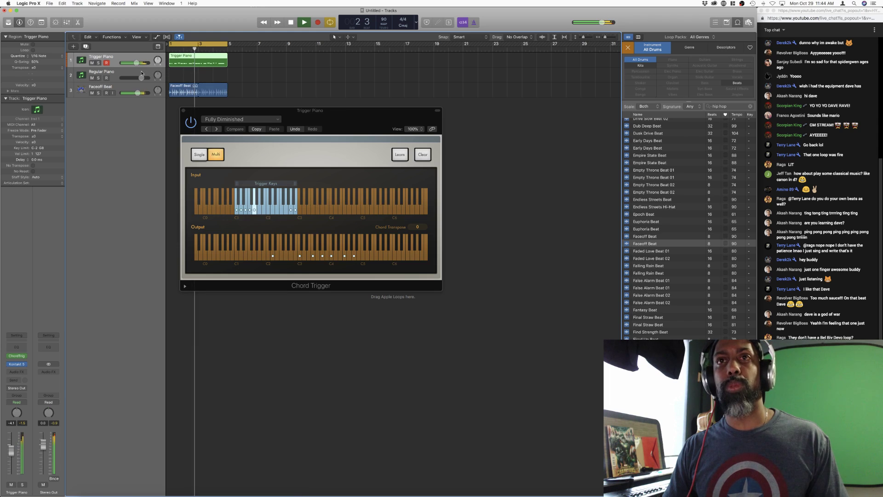
# - Open the Regular Piano's Kontakt instrument, adjust The Maverick's Space Size setting, and move its window clear of the track list
pyautogui.click(109, 71)
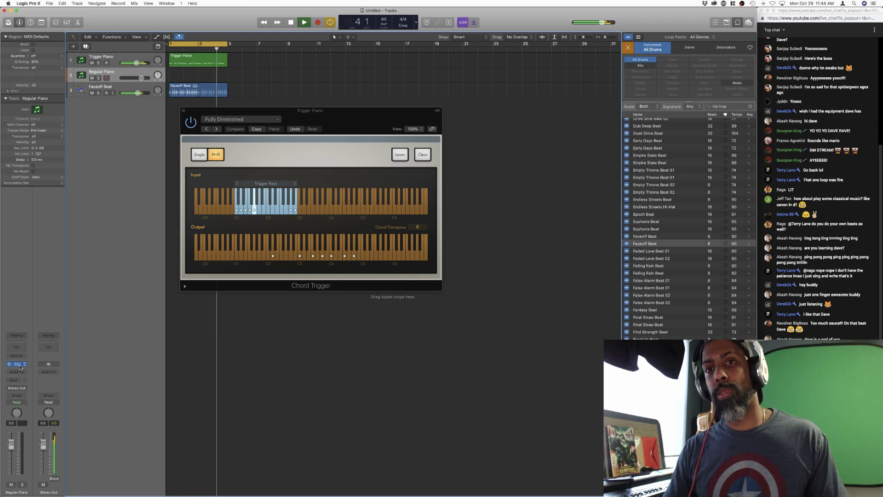
pyautogui.click(18, 366)
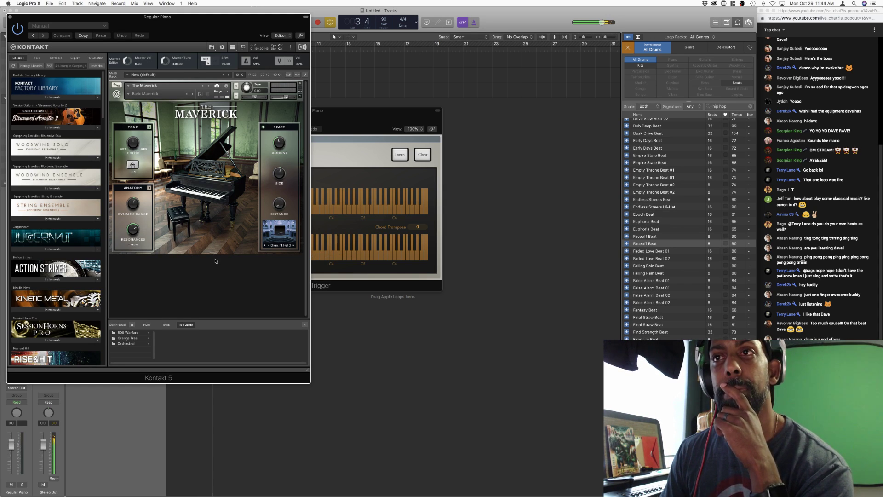
pyautogui.moveTo(283, 168); pyautogui.dragTo(280, 198)
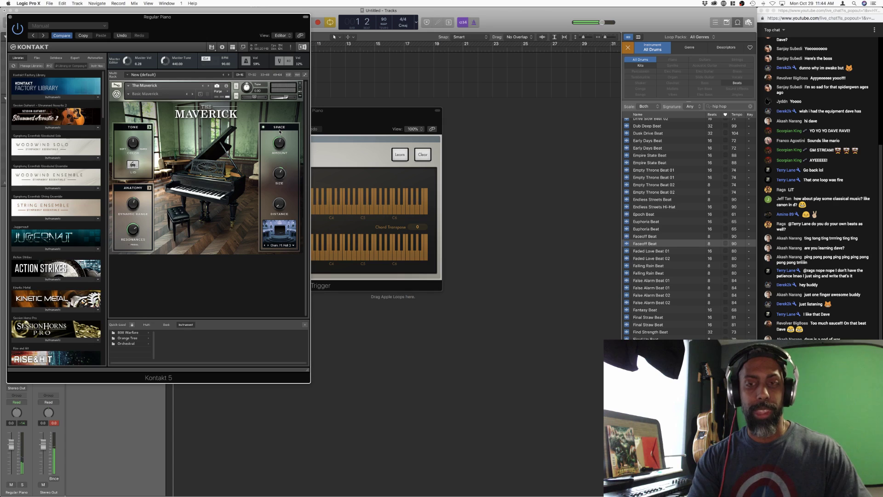
pyautogui.moveTo(246, 24); pyautogui.dragTo(574, 115)
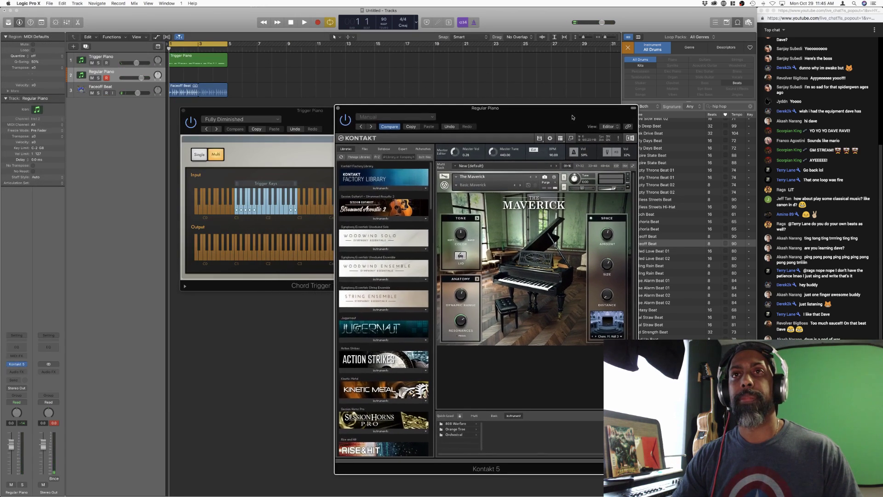
# - Add a Channel EQ to the Trigger Piano track, cutting the low shelf around 118 Hz and boosting the high shelf around 2350 Hz
pyautogui.click(98, 59)
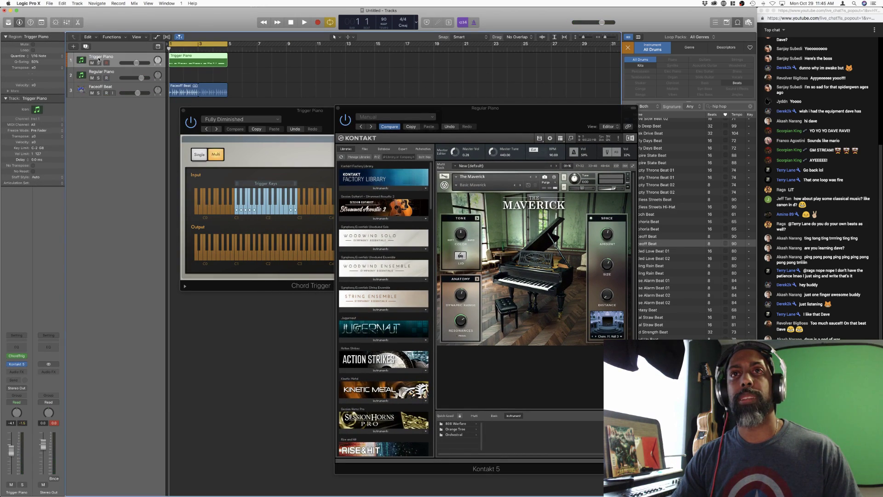
pyautogui.click(22, 348)
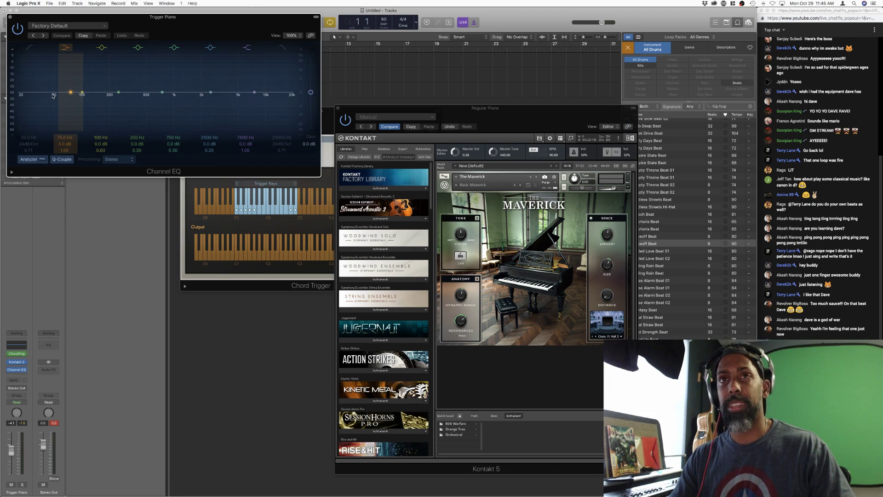
pyautogui.press('space')
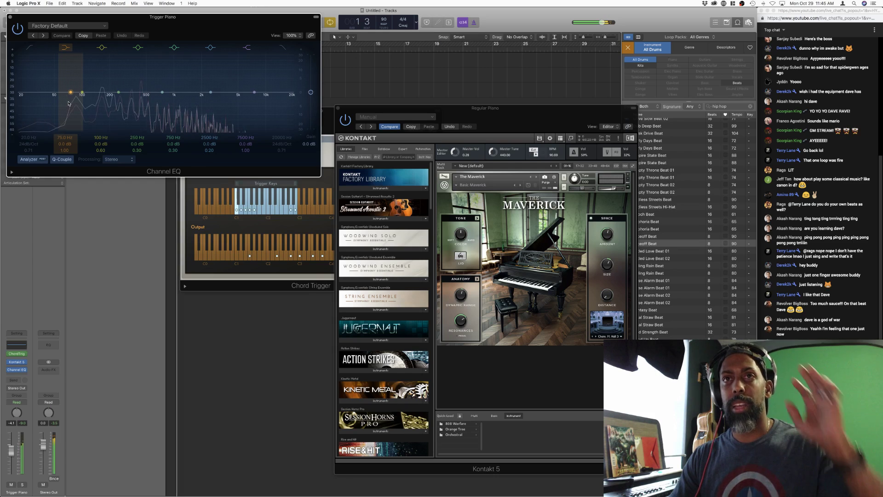
pyautogui.moveTo(70, 93); pyautogui.dragTo(120, 122)
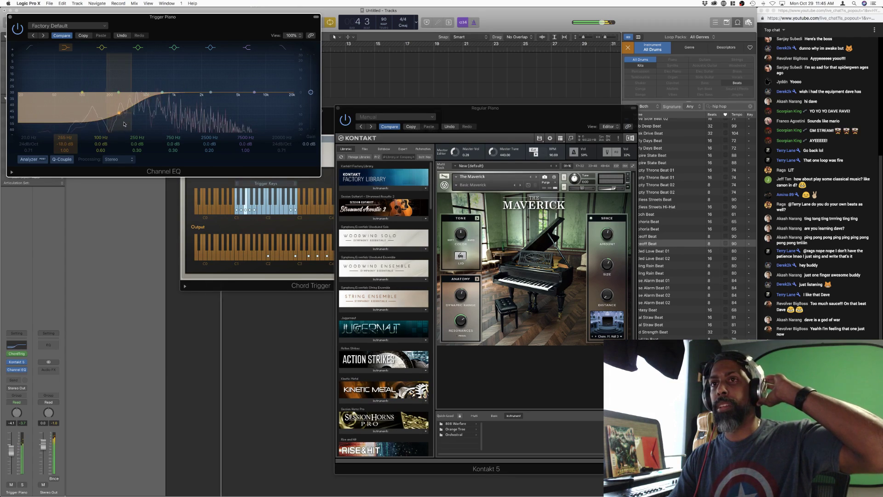
pyautogui.moveTo(119, 122); pyautogui.dragTo(92, 110)
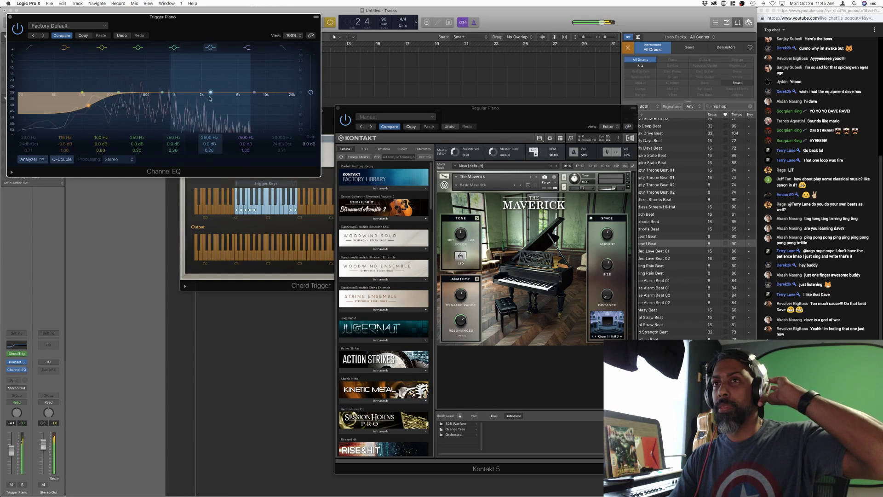
pyautogui.moveTo(254, 92); pyautogui.dragTo(183, 93)
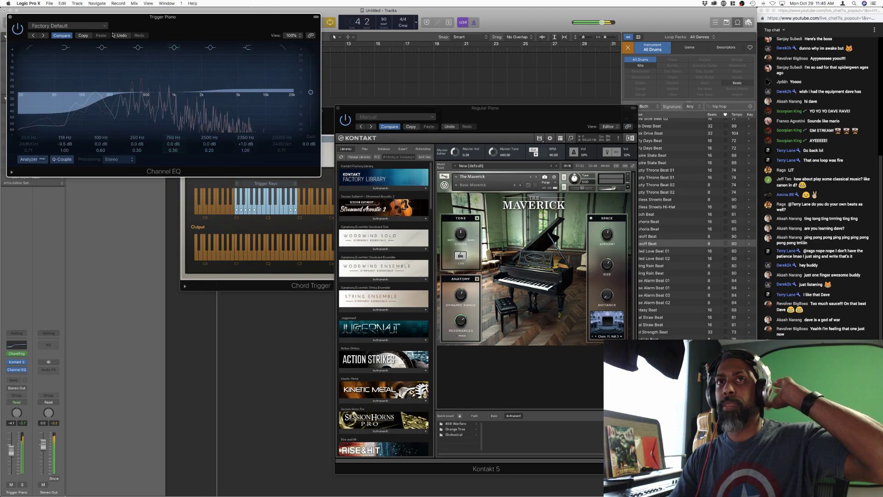
pyautogui.click(10, 17)
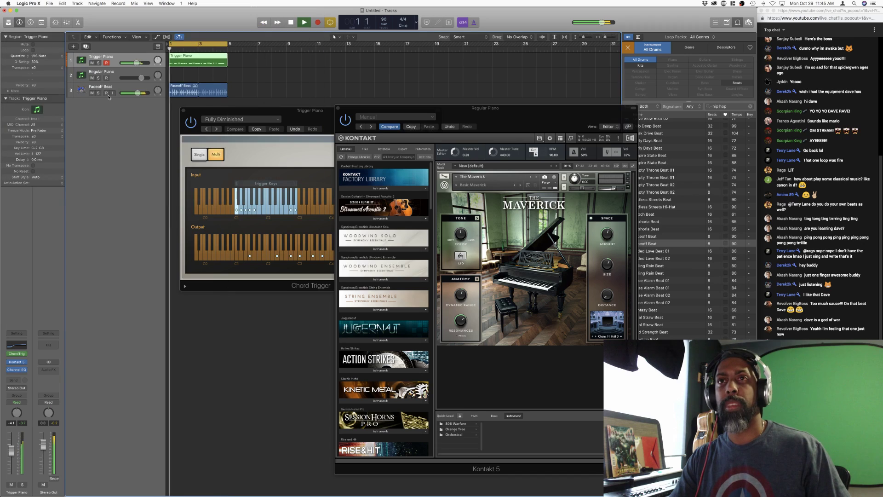
# - Record a piano part on the Regular Piano track over the Trigger Piano chords and the Faceoff Beat loop
pyautogui.click(96, 72)
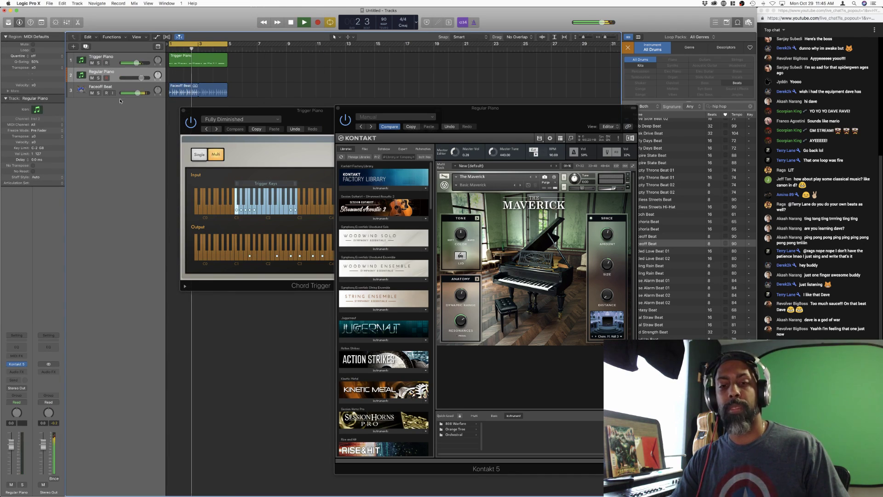
pyautogui.press('space')
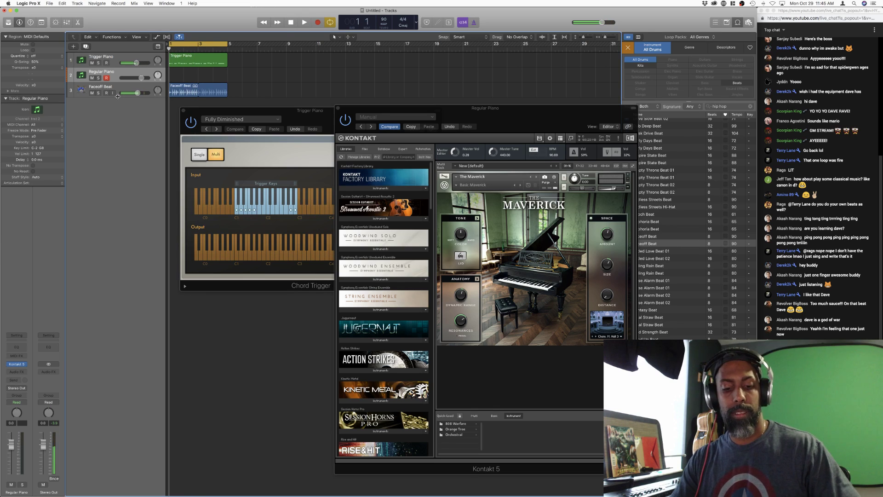
pyautogui.press('r')
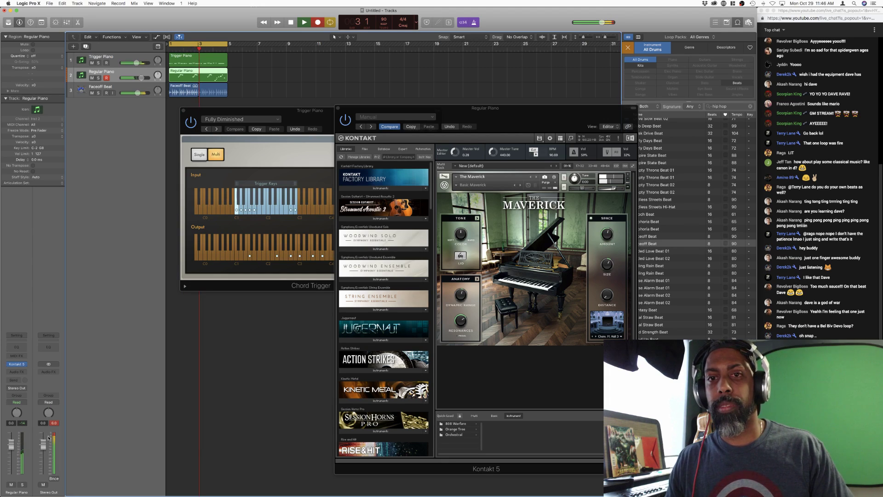
pyautogui.click(106, 88)
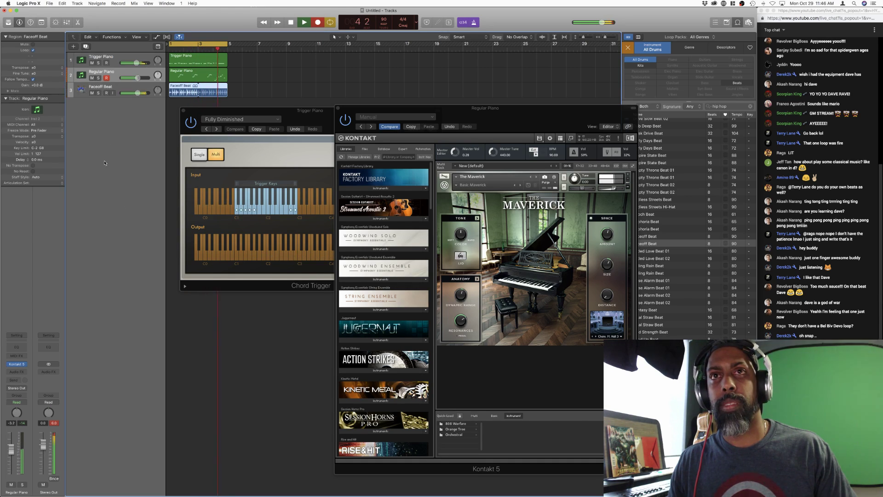
pyautogui.press('space')
# - Play the loop back from bar 1 with the new part, setting the Regular Piano track's volume to about -0.5 dB
pyautogui.click(99, 89)
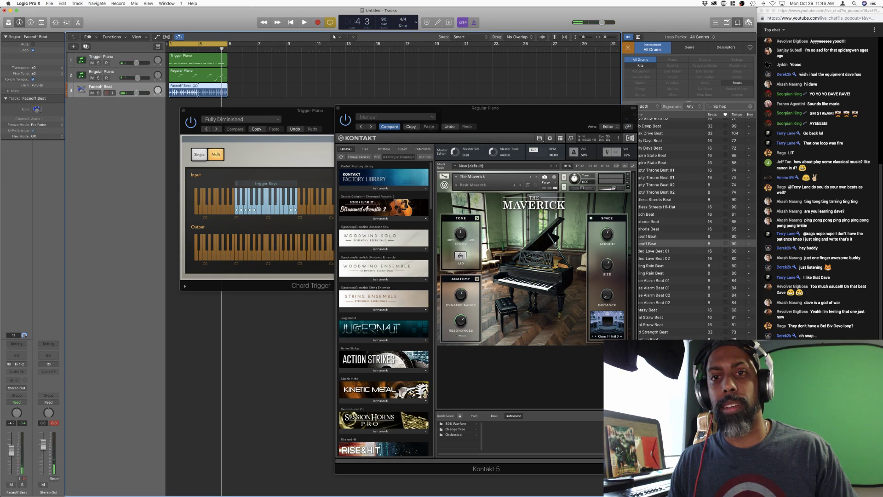
pyautogui.press('space')
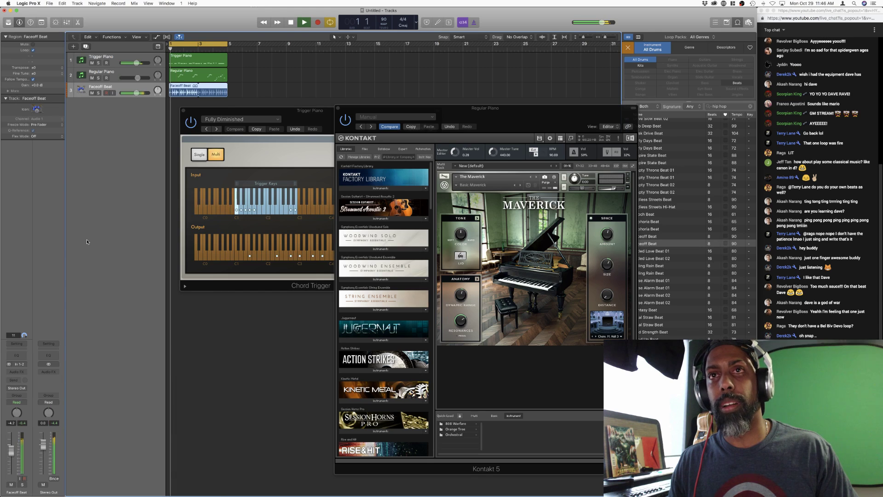
pyautogui.click(104, 78)
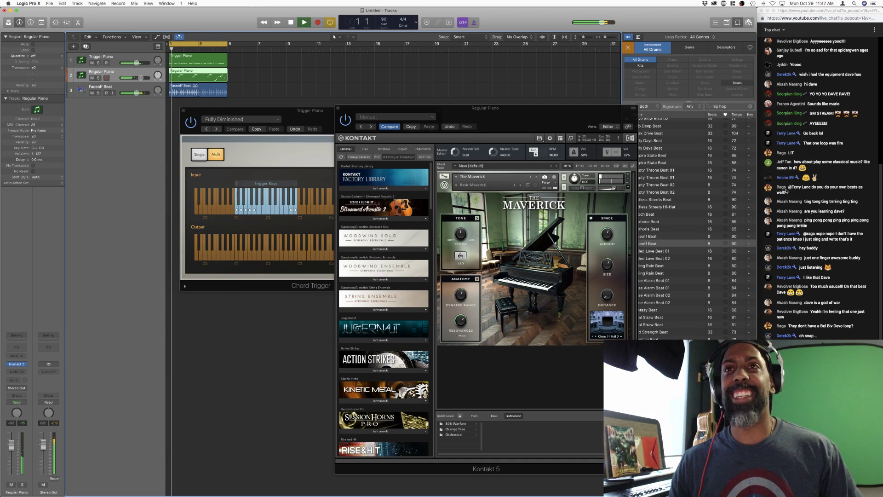
pyautogui.click(179, 93)
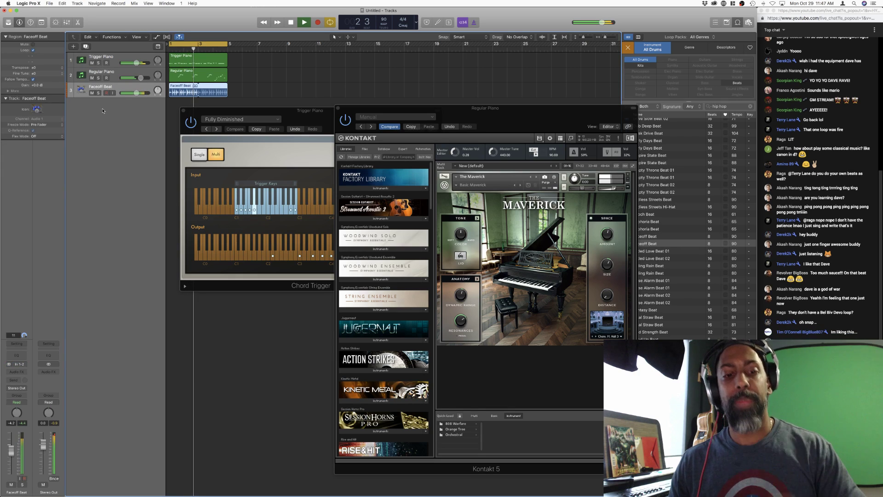
pyautogui.press('space')
# - Start saving the project and choose the Dorklessons folder inside Music and Logic on External HD as the location
pyautogui.press('super+s')
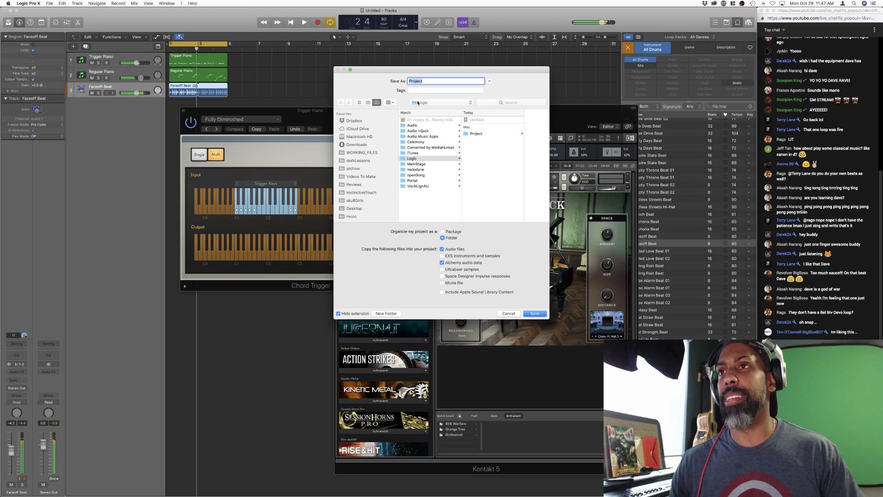
pyautogui.scroll(-10, 367, 181)
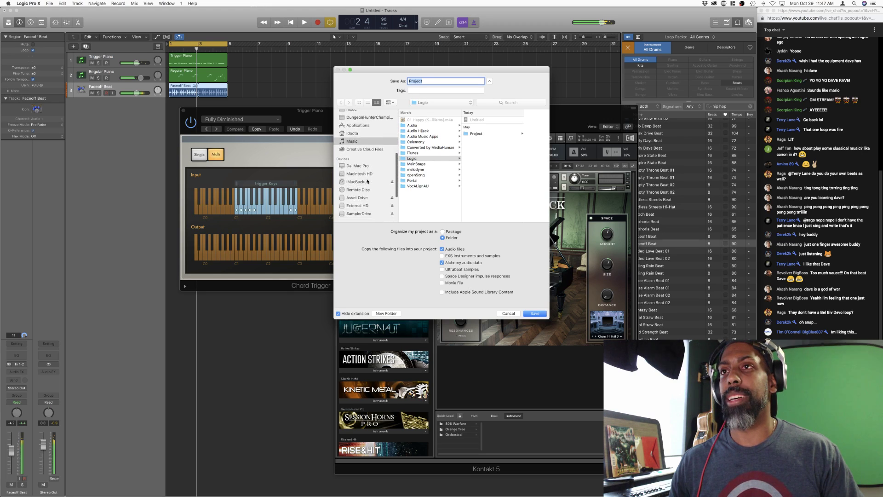
pyautogui.click(360, 166)
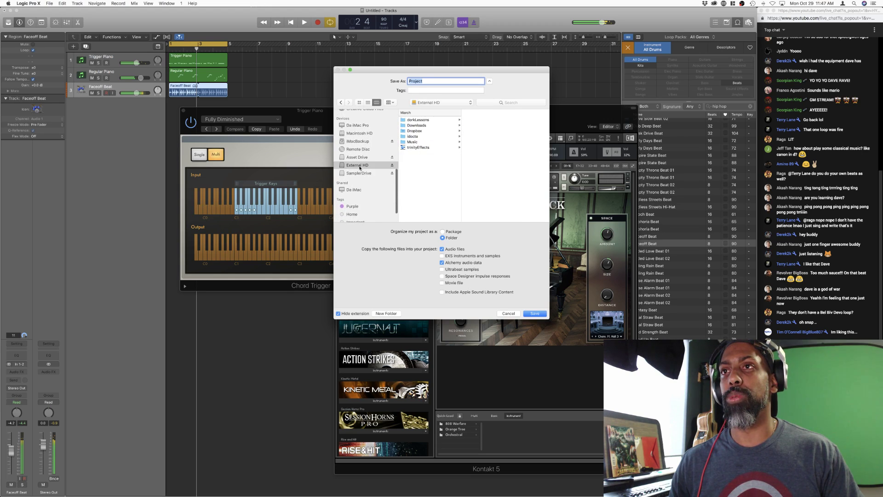
pyautogui.click(411, 142)
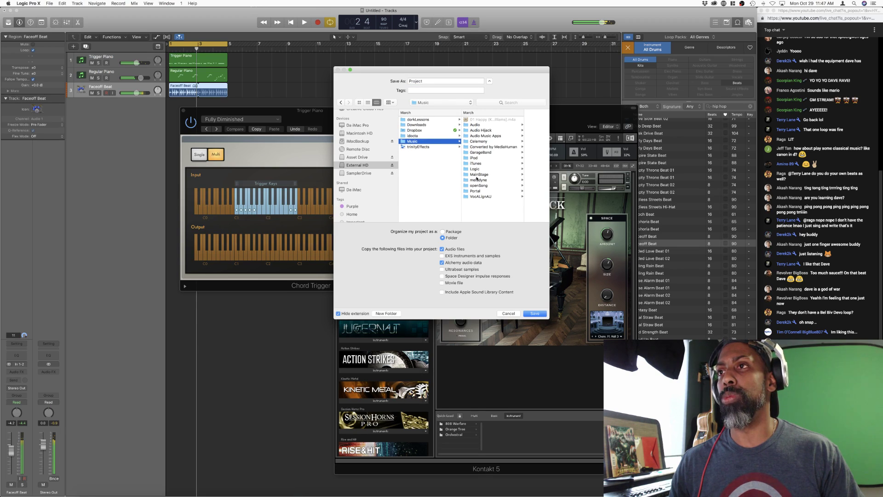
pyautogui.click(479, 169)
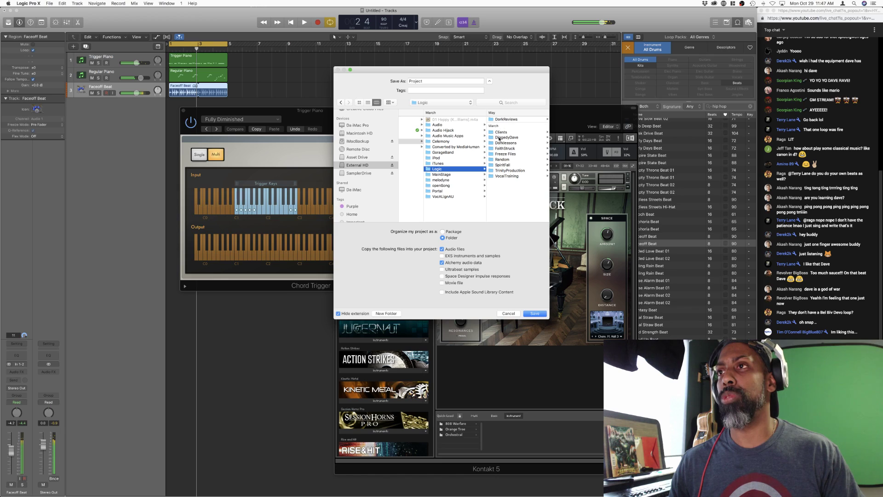
pyautogui.click(500, 143)
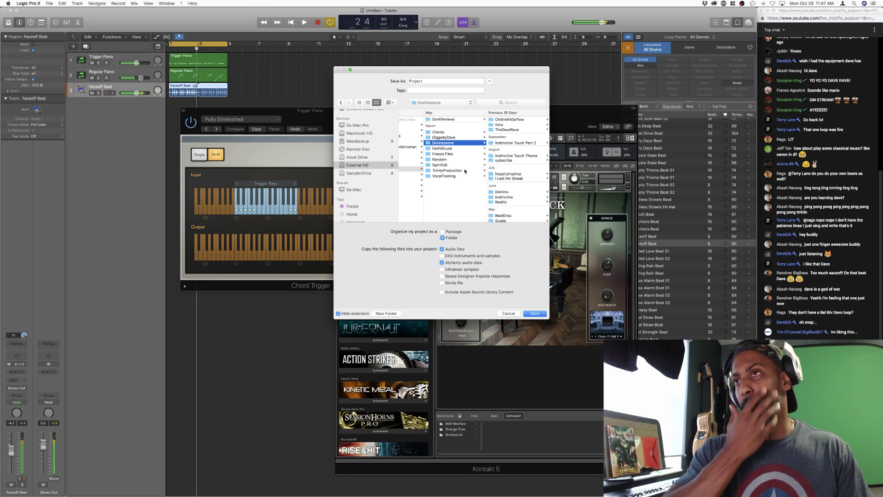
# - Create a folder named Music Monday in Dorklessons and save the project there as SunsetGroove
pyautogui.click(386, 313)
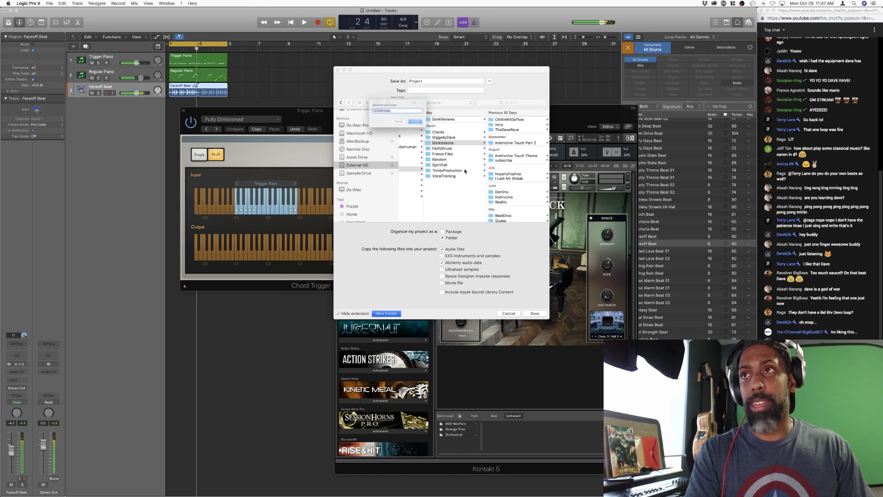
pyautogui.write('Music Monday')
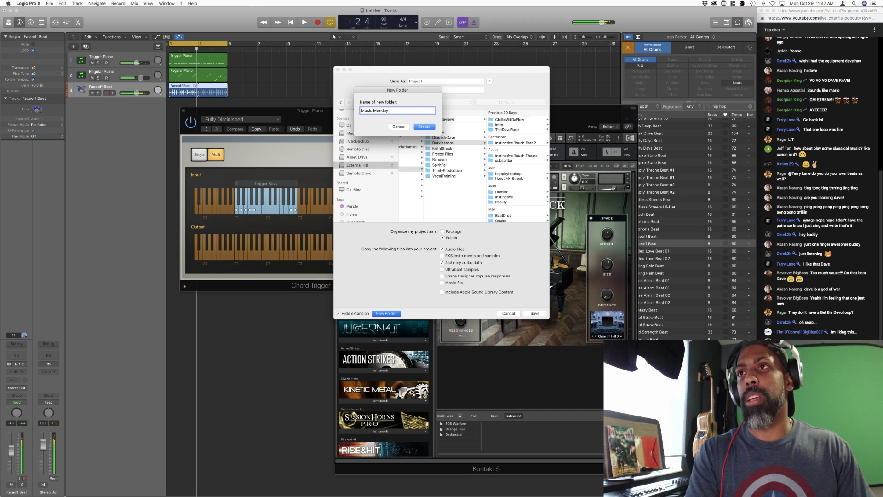
pyautogui.press('Escape')
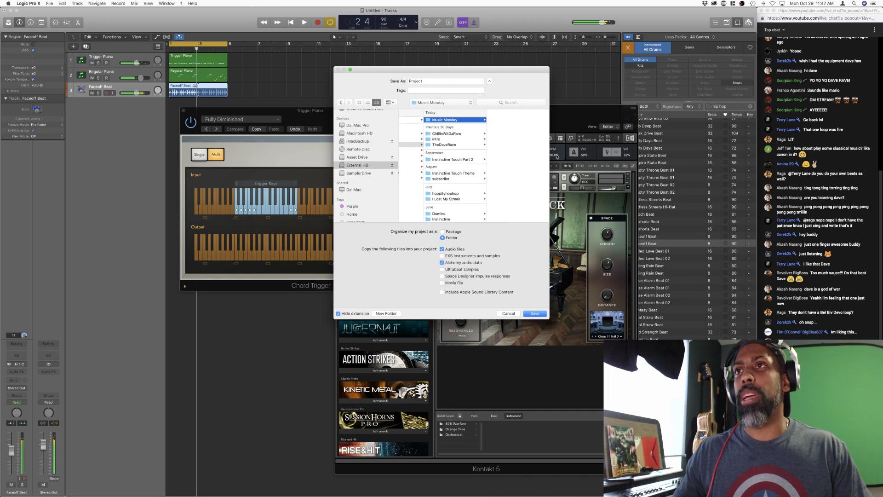
pyautogui.press('Return')
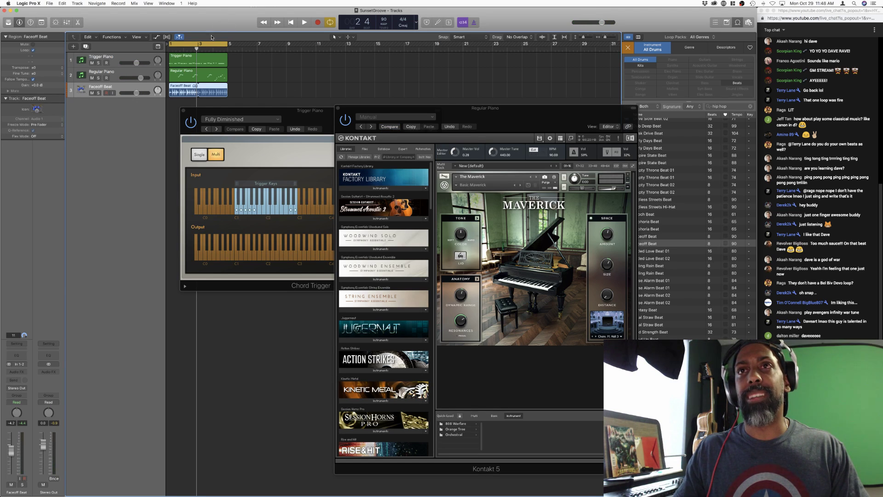
# - Add one empty software instrument track while the loop plays and rename it Strings, with the plug-in windows hidden
pyautogui.press('space')
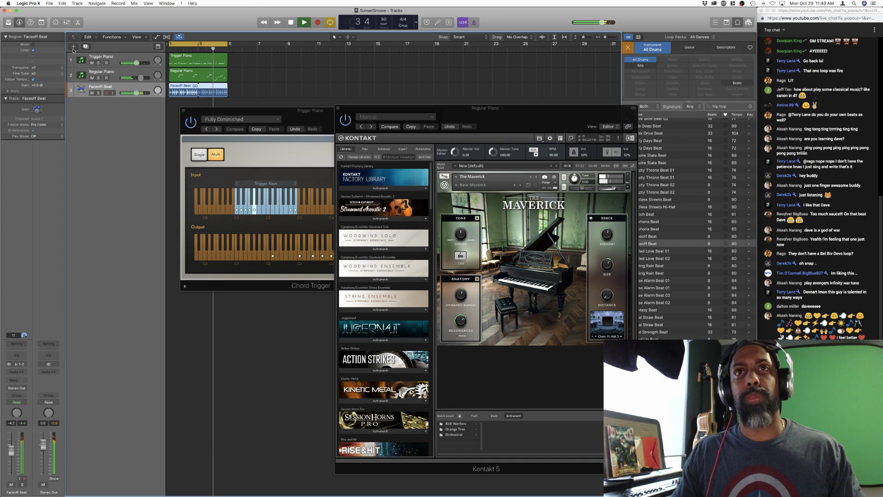
pyautogui.click(72, 46)
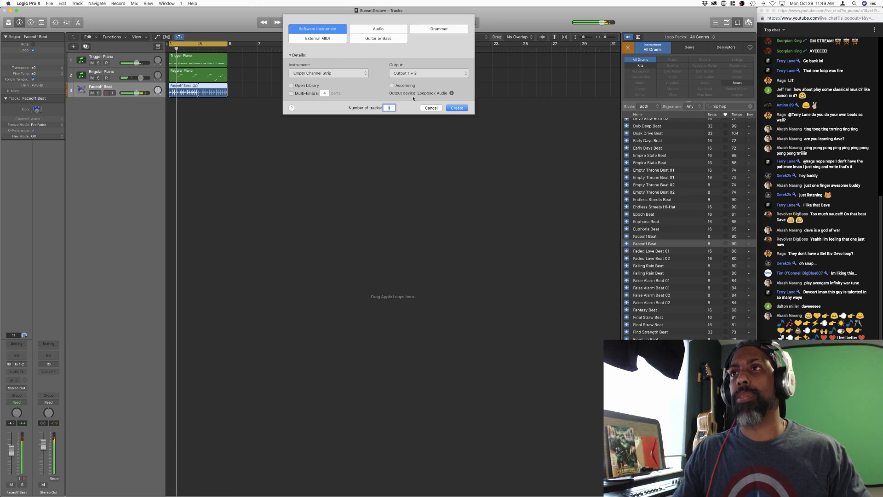
pyautogui.click(456, 109)
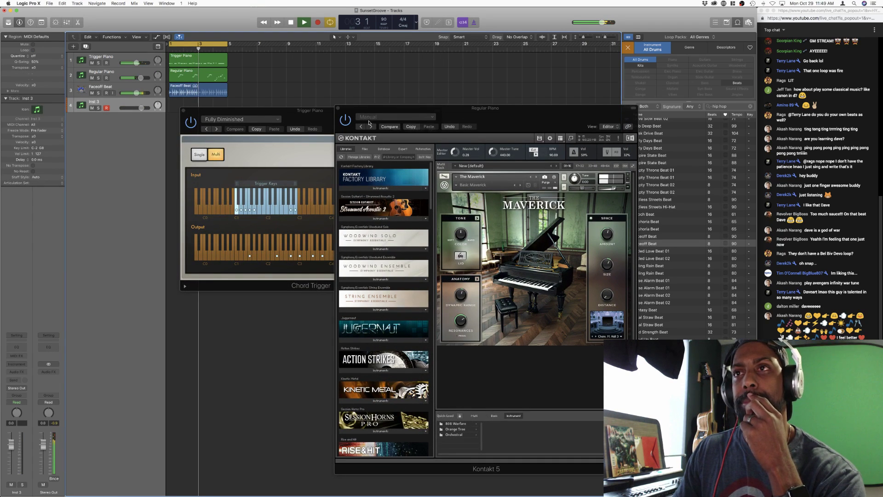
pyautogui.press('v')
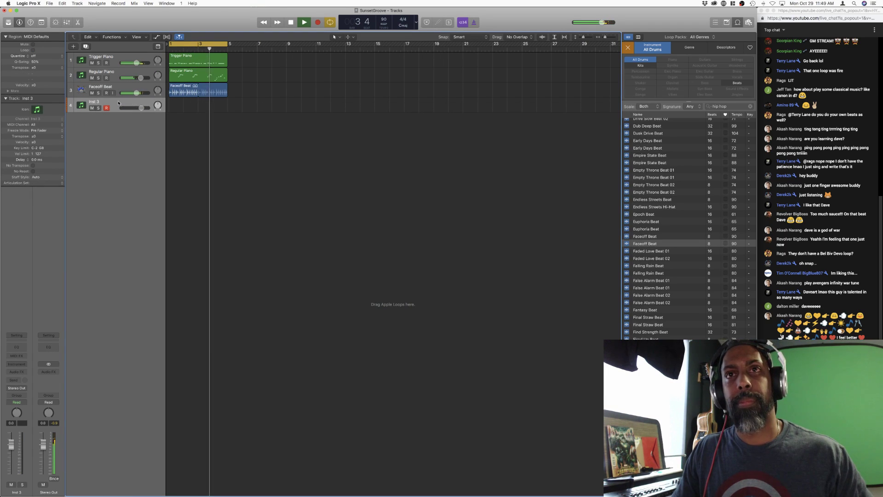
pyautogui.hotkey('shift', 'Return')
pyautogui.write('Strings')
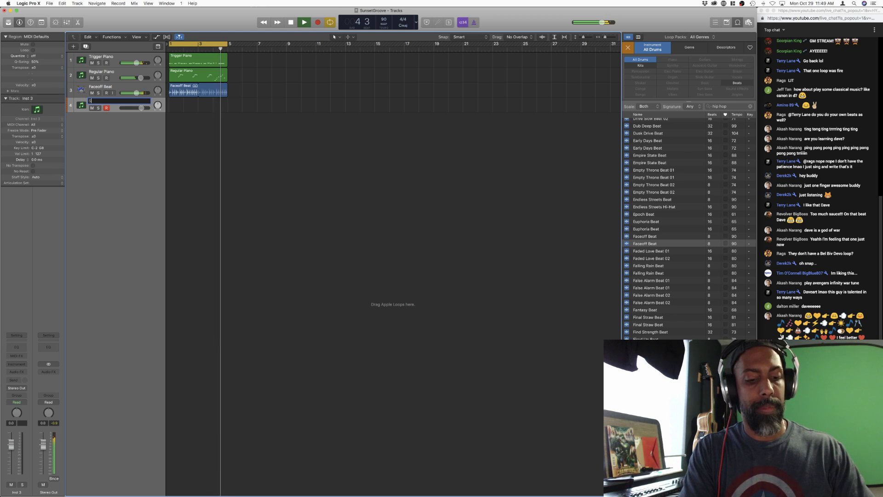
pyautogui.press('Return')
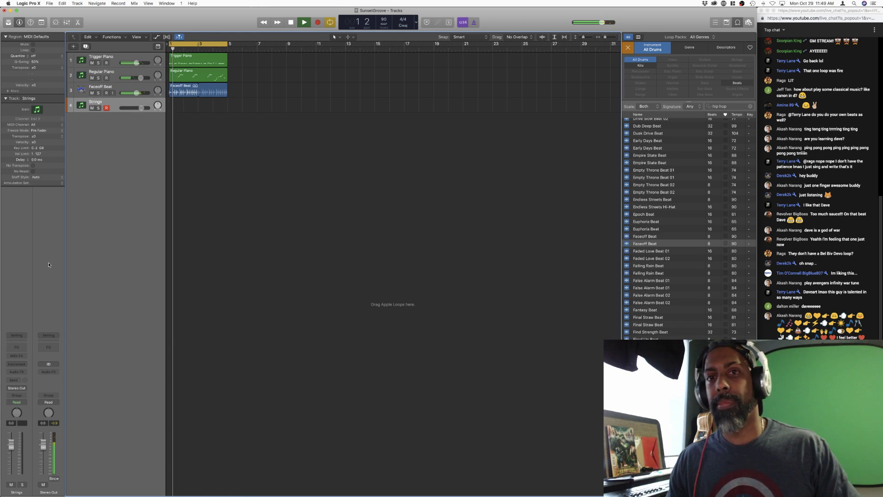
# - Load Studio Strings in stereo as the Strings track's instrument
pyautogui.click(24, 365)
pyautogui.moveTo(37, 439)
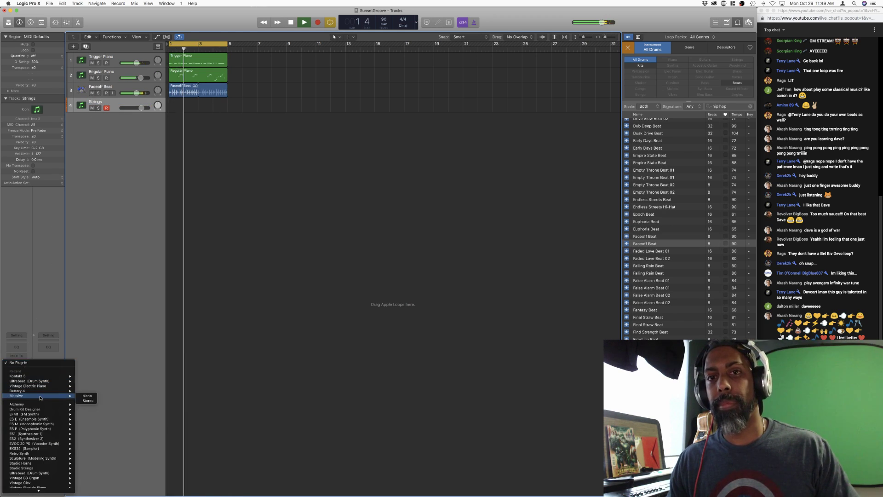
pyautogui.scroll(-3, 37, 483)
pyautogui.moveTo(35, 480)
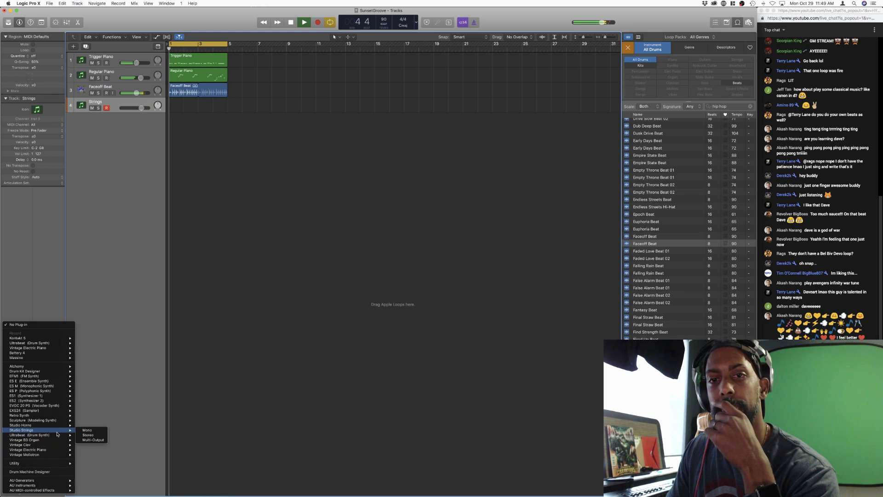
pyautogui.click(92, 435)
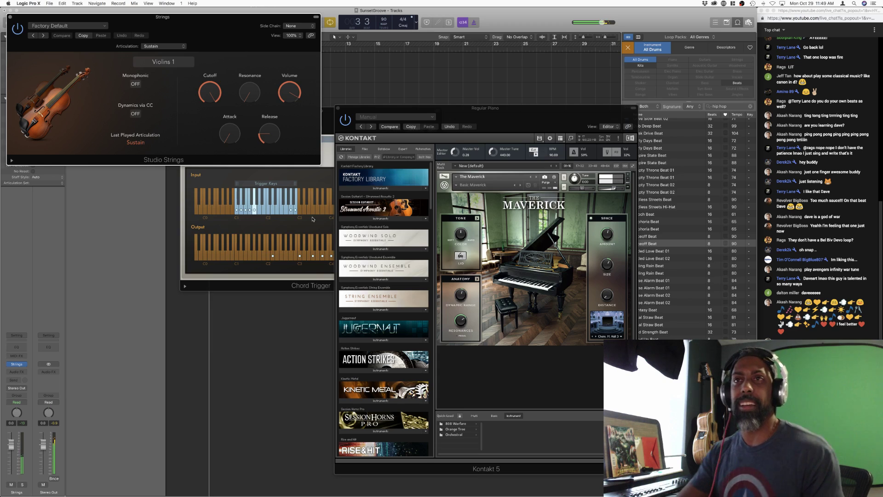
# - Audition Monophonic mode on Violins 1 and the Singer Songwriter section, and switch Studio Strings to String Ensemble
pyautogui.click(139, 84)
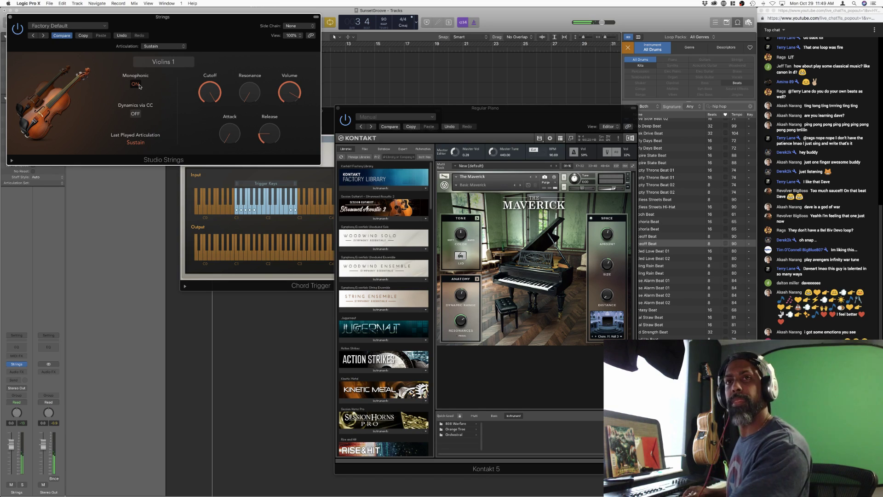
pyautogui.click(138, 85)
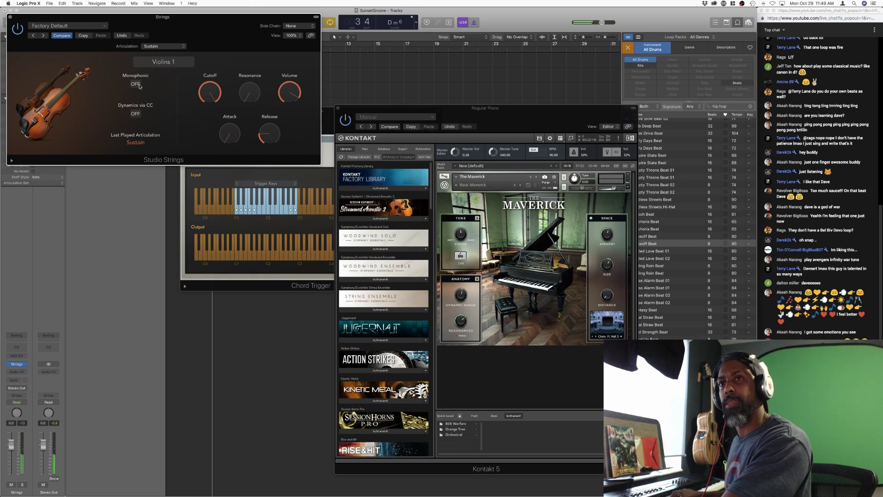
pyautogui.click(184, 64)
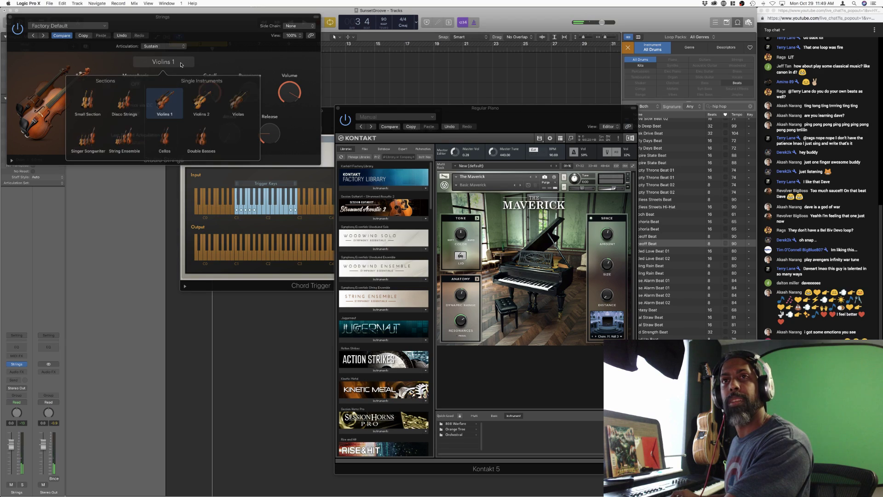
pyautogui.click(95, 141)
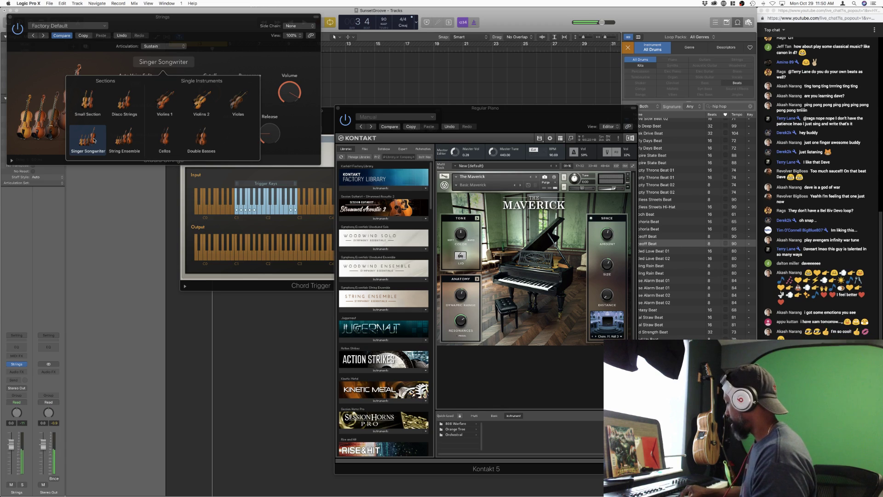
pyautogui.click(124, 143)
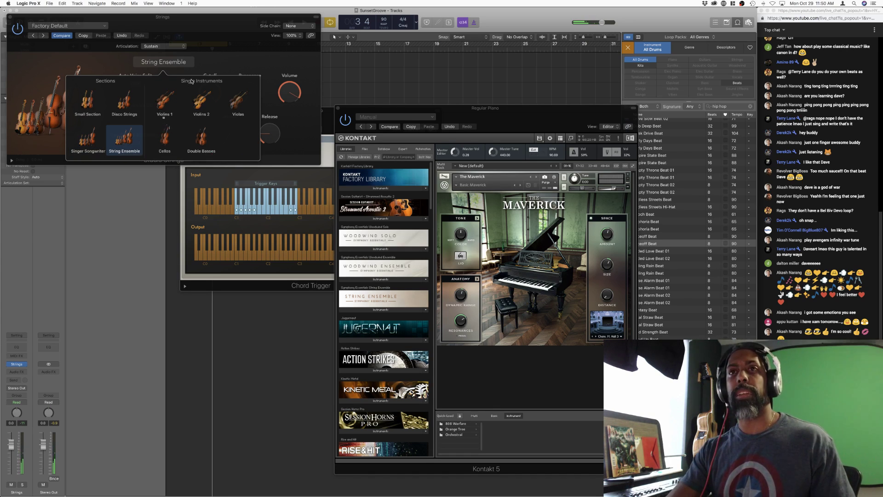
pyautogui.click(220, 69)
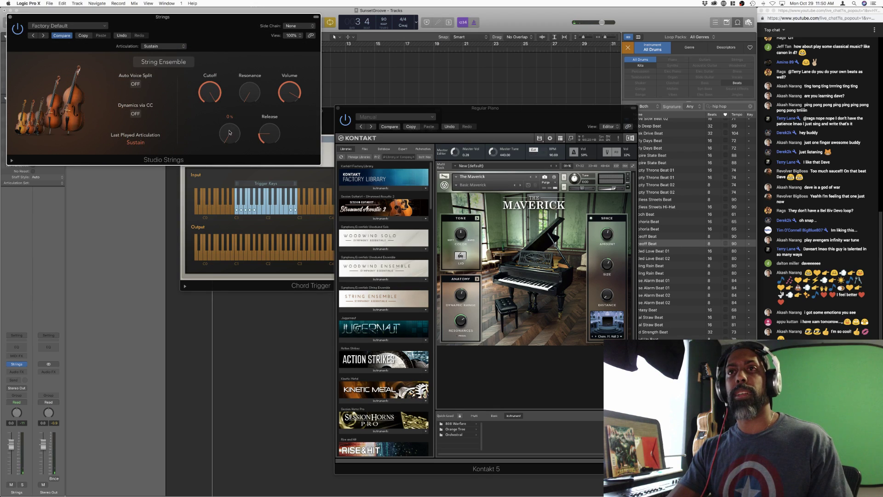
# - Slightly raise the Attack and Release of the String Ensemble in Studio Strings
pyautogui.moveTo(230, 140); pyautogui.dragTo(229, 138)
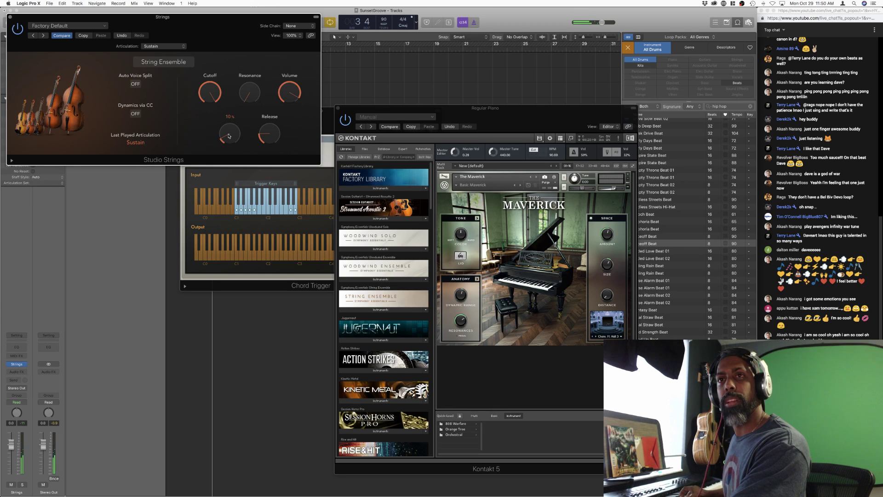
pyautogui.moveTo(261, 141)
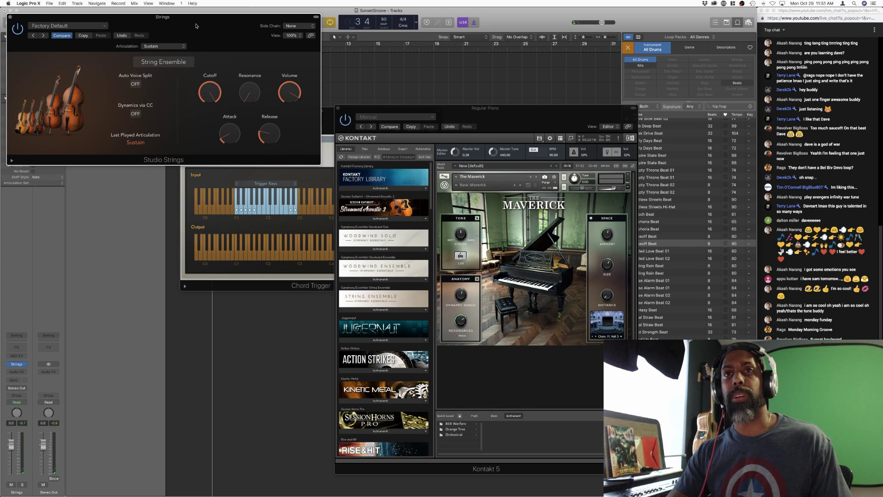
# - Close the Studio Strings window and copy the Chord Trigger settings from the Trigger Piano track
pyautogui.click(9, 17)
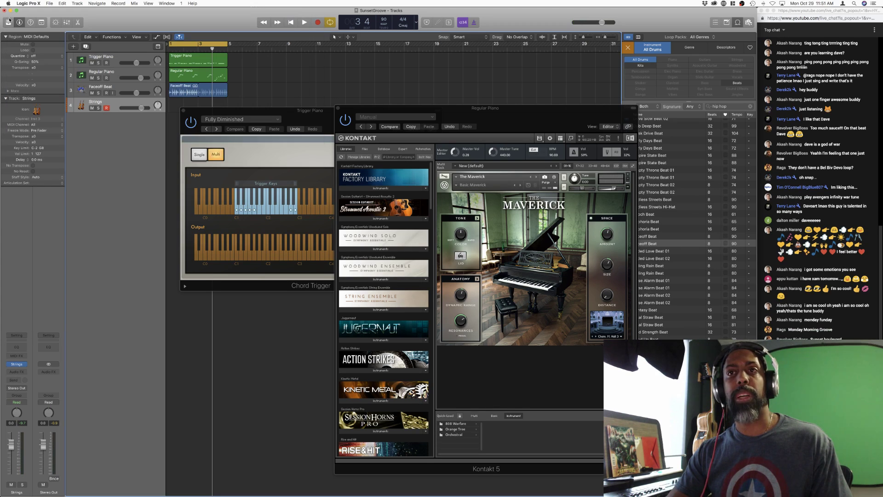
pyautogui.click(99, 60)
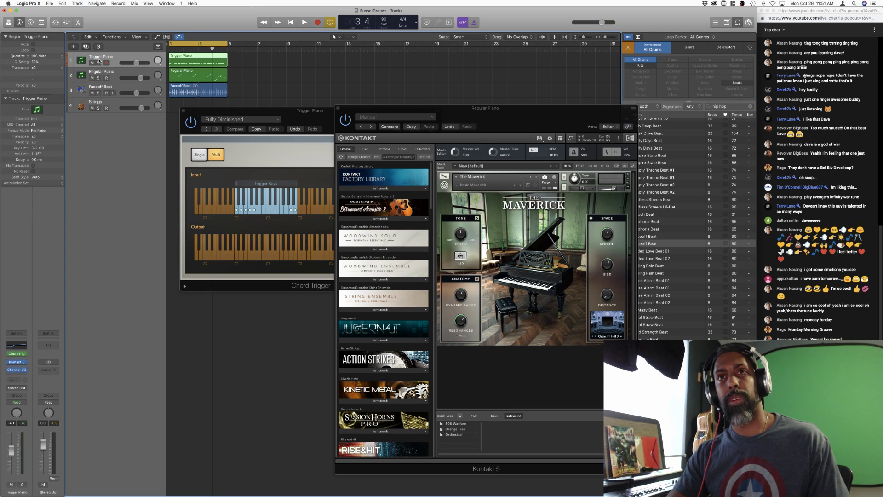
pyautogui.click(17, 355)
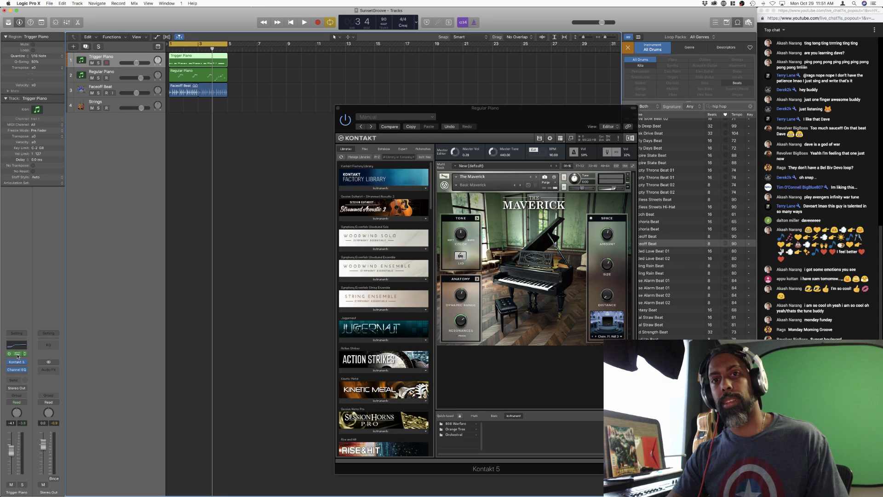
pyautogui.click(17, 354)
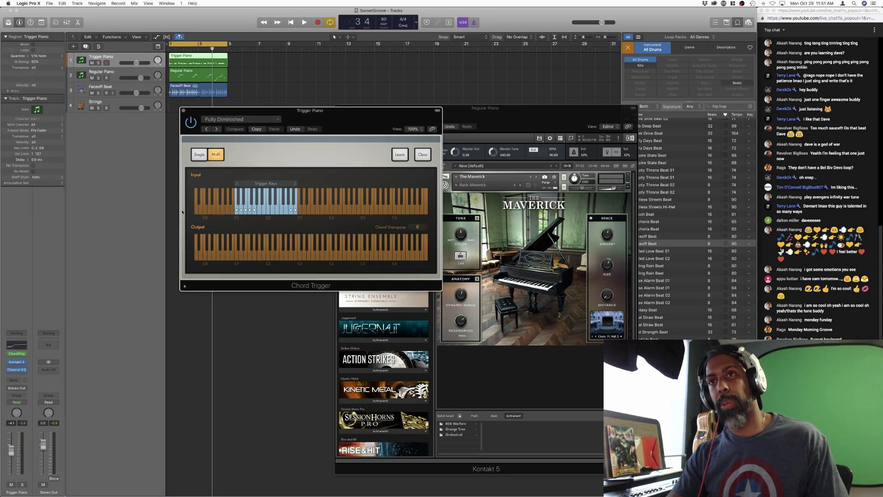
pyautogui.click(256, 129)
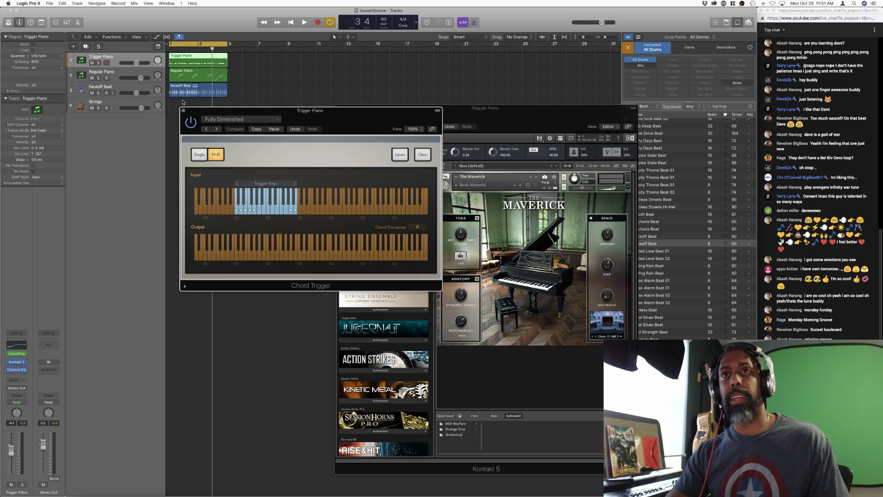
# - Insert Chord Trigger as the MIDI effect on the Strings track and paste the copied chord settings into it
pyautogui.click(95, 102)
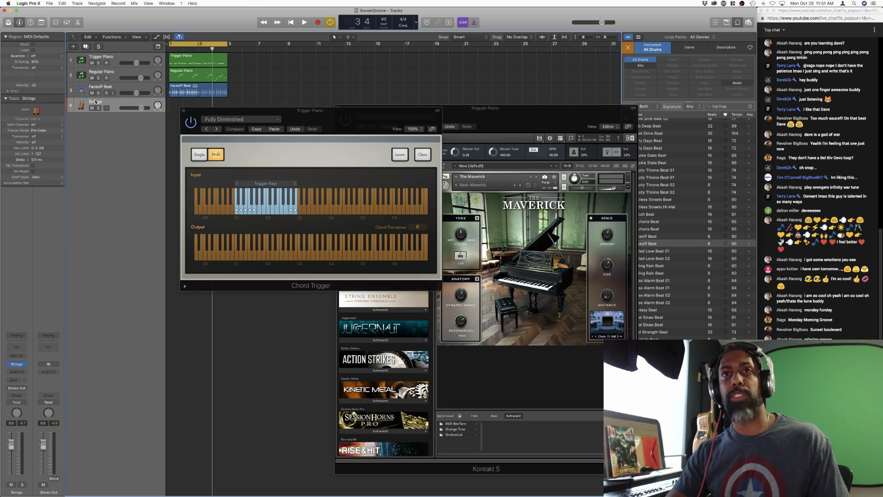
pyautogui.click(23, 356)
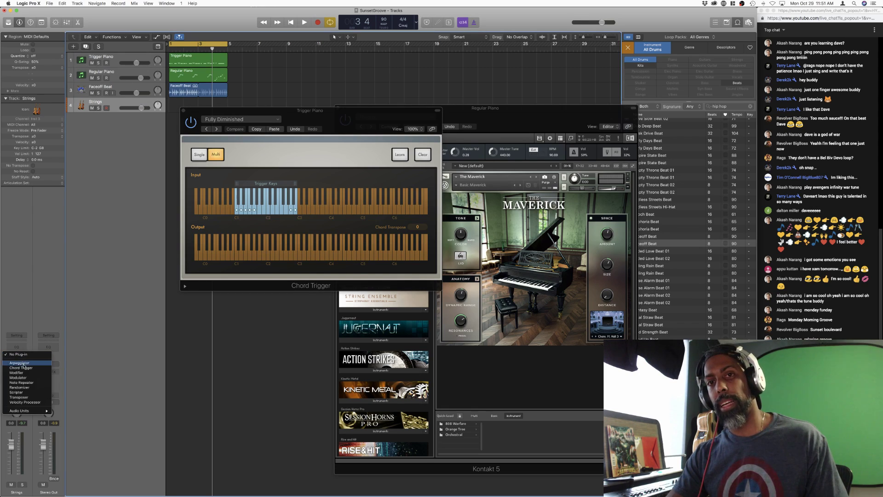
pyautogui.click(23, 369)
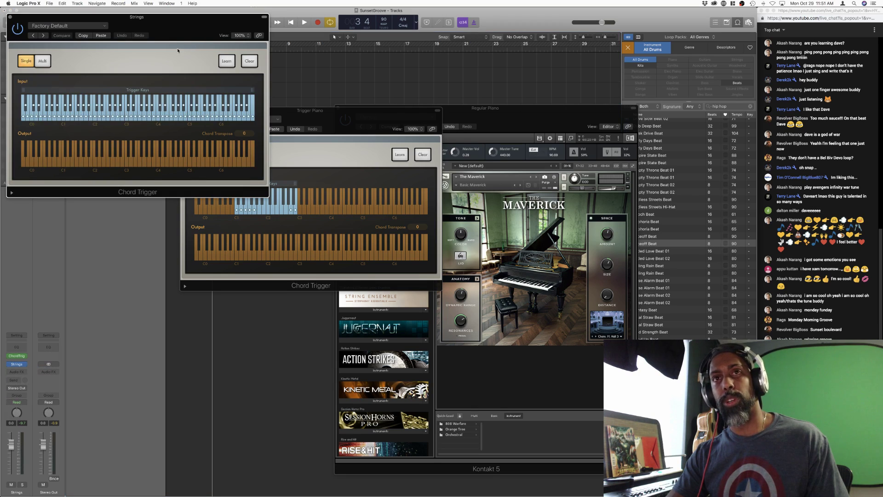
pyautogui.click(101, 37)
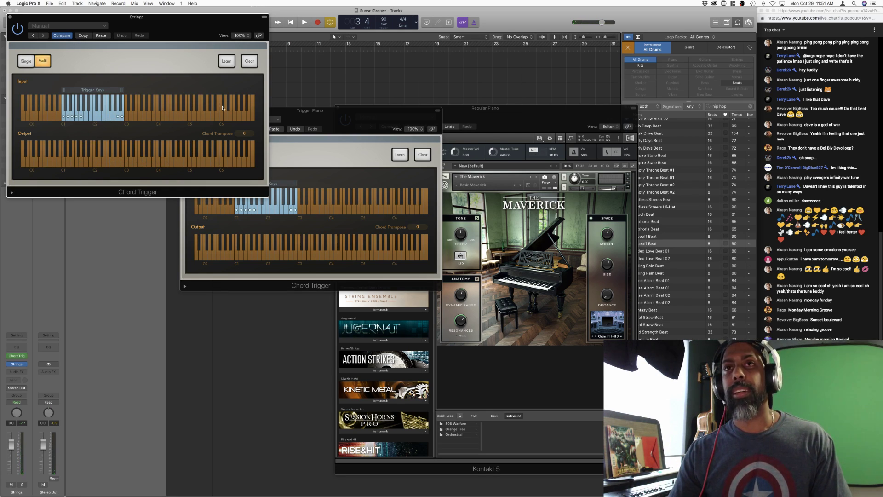
# - Close both Chord Trigger windows and lower the Strings track's volume while trying the chords over the loop
pyautogui.click(7, 16)
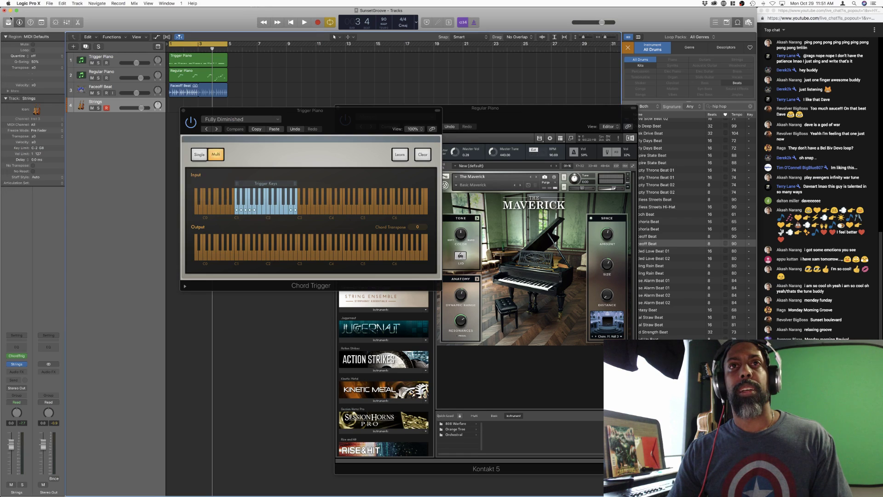
pyautogui.click(184, 111)
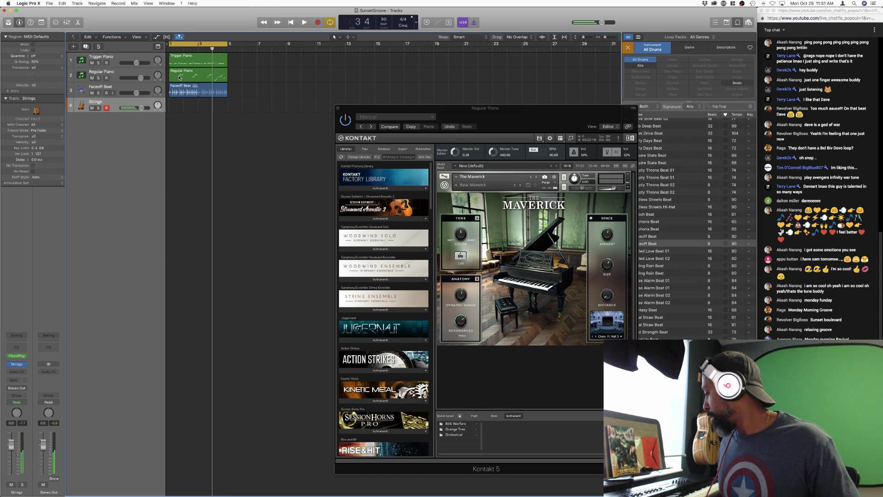
pyautogui.press('space')
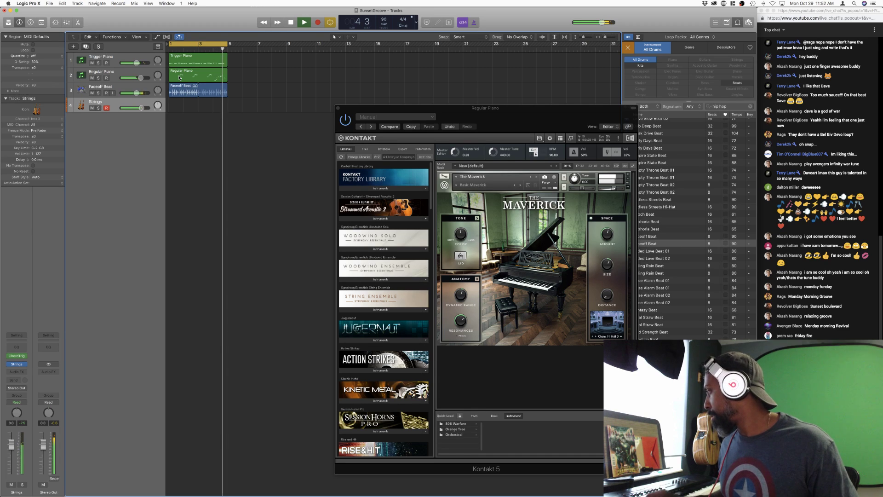
pyautogui.press('space')
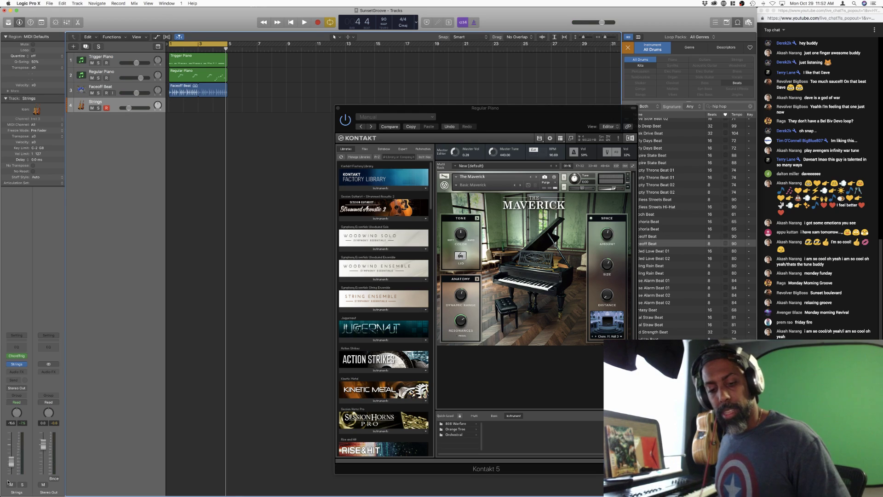
pyautogui.press('space')
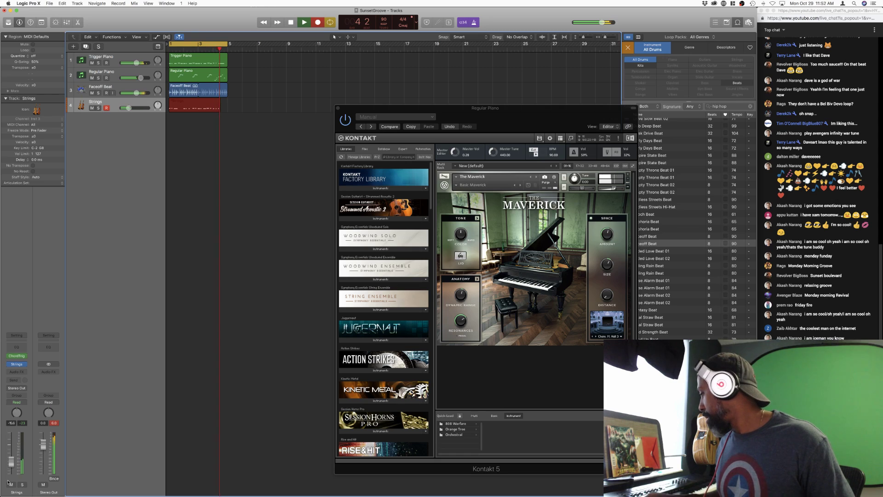
pyautogui.press('space')
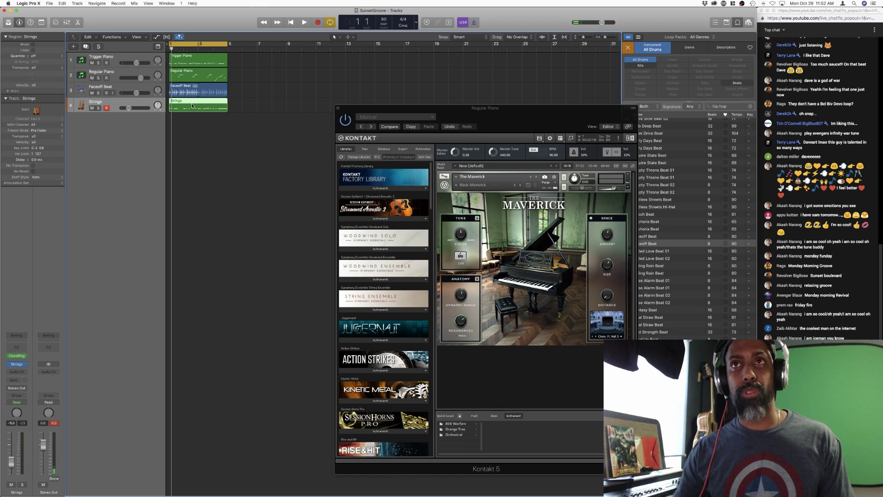
pyautogui.press('Delete')
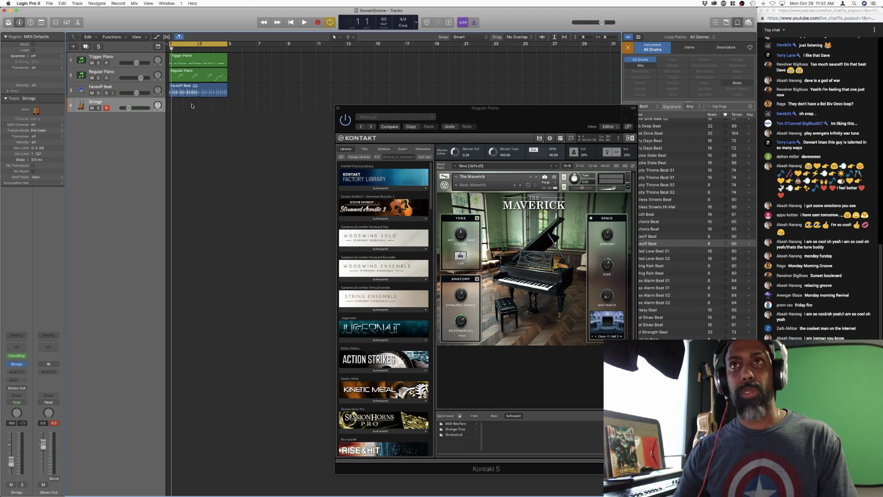
# - Copy the Trigger Piano region to the Strings track at bar 1 and open it in the Piano Roll, with the Kontakt window closed
pyautogui.moveTo(194, 58); pyautogui.dragTo(190, 105)
pyautogui.press('space')
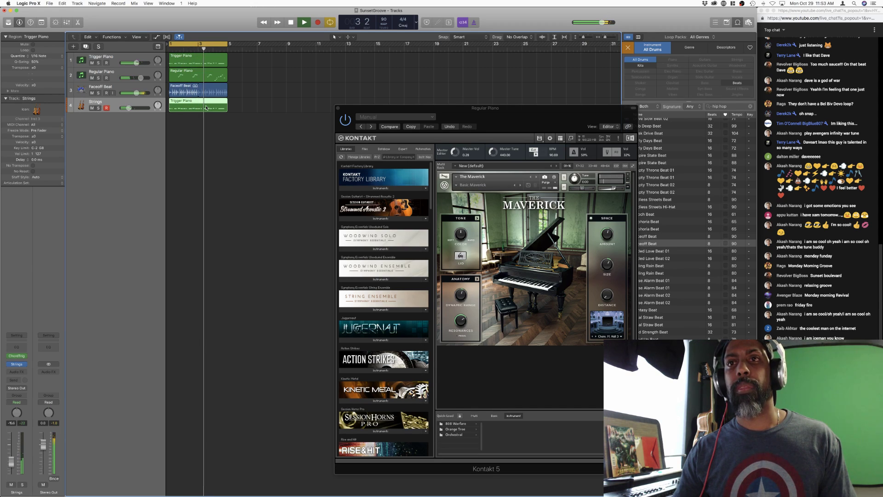
pyautogui.press('p')
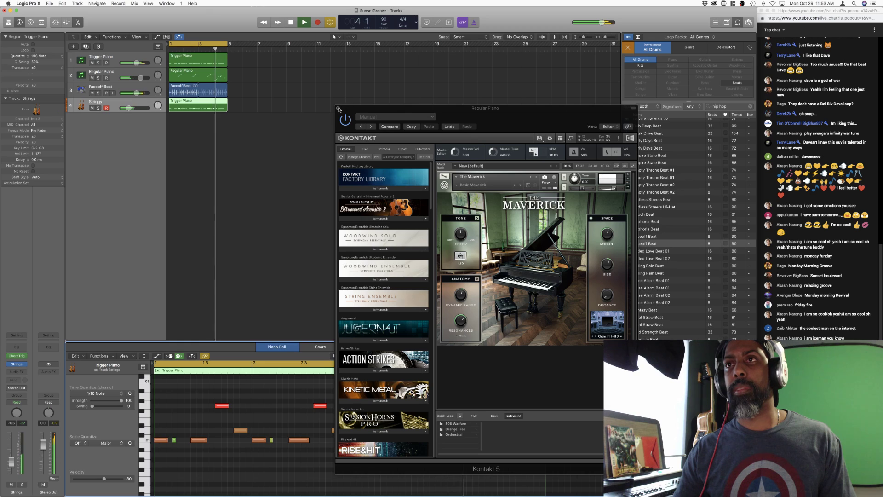
pyautogui.click(338, 108)
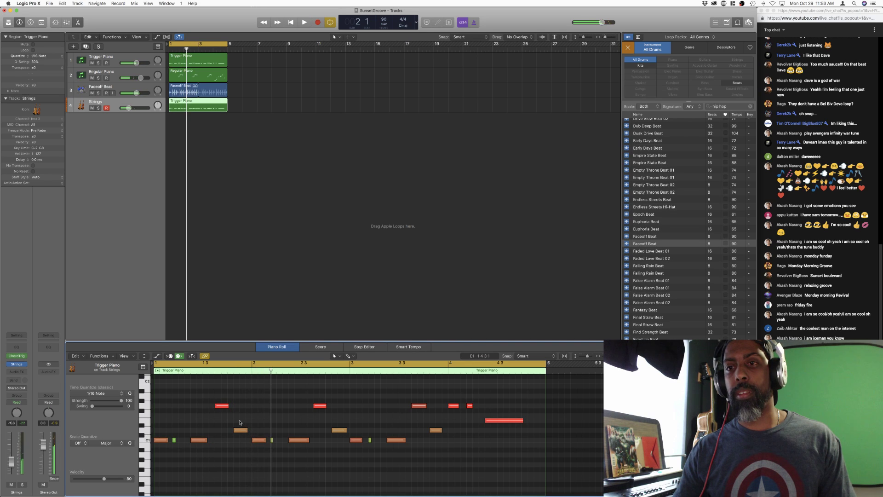
# - Delete the D1 and C1 notes around the start of bar 2 and extend bar 1's G1 note to bar 2
pyautogui.moveTo(257, 446); pyautogui.dragTo(276, 458)
pyautogui.press('Delete')
pyautogui.moveTo(227, 405); pyautogui.dragTo(269, 413)
pyautogui.press('Return')
pyautogui.press('space')
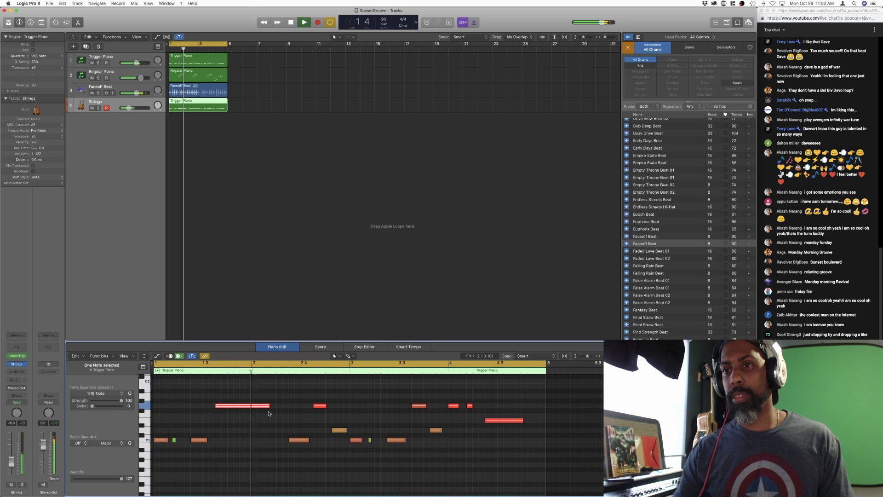
pyautogui.press('space')
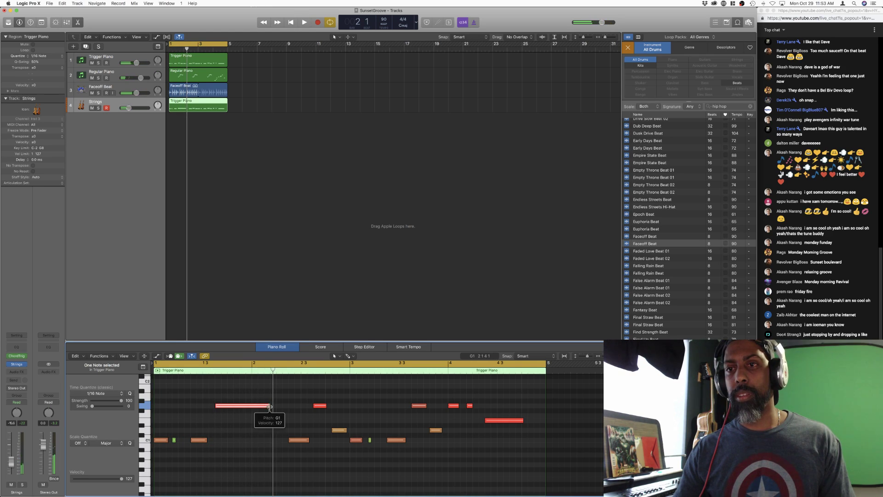
pyautogui.moveTo(270, 406); pyautogui.dragTo(257, 408)
pyautogui.press('space')
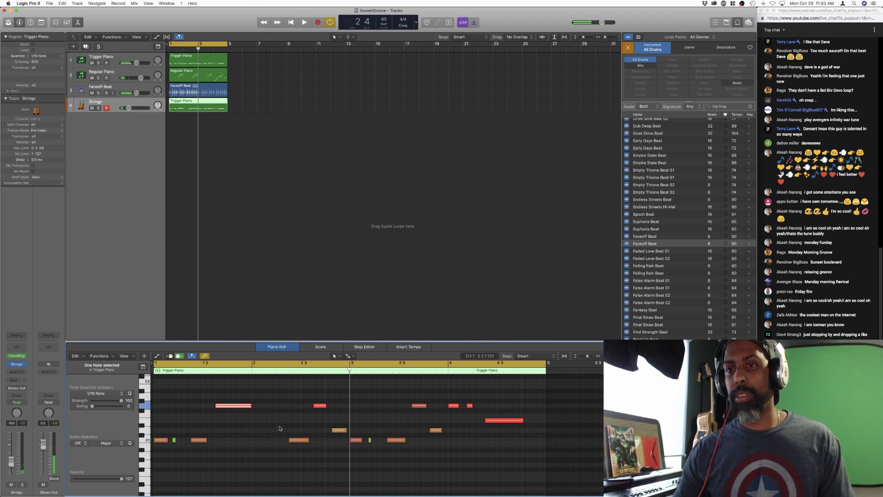
# - Delete the six C1 and D1 notes between bar 2's middle and bar 4, and extend bar 2's G1 note to bar 3
pyautogui.moveTo(320, 450); pyautogui.dragTo(435, 473)
pyautogui.press('Delete')
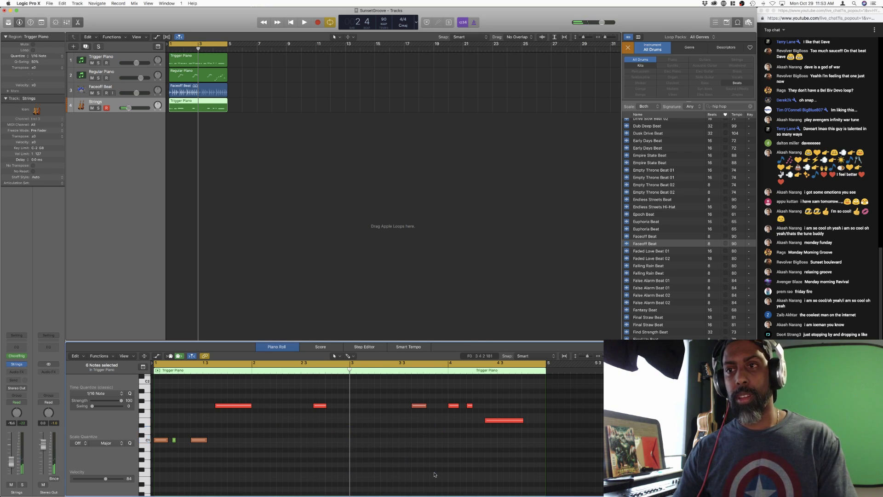
pyautogui.press('Return')
pyautogui.press('space')
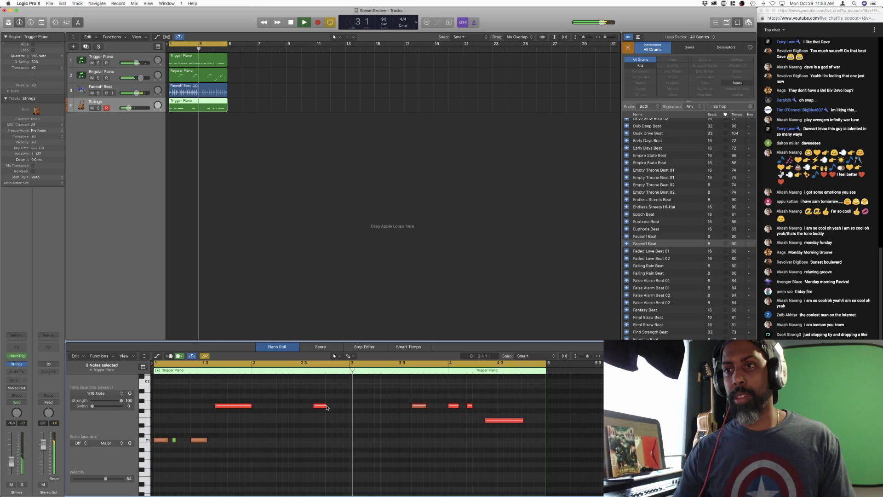
pyautogui.moveTo(325, 405); pyautogui.dragTo(348, 408)
pyautogui.press('space')
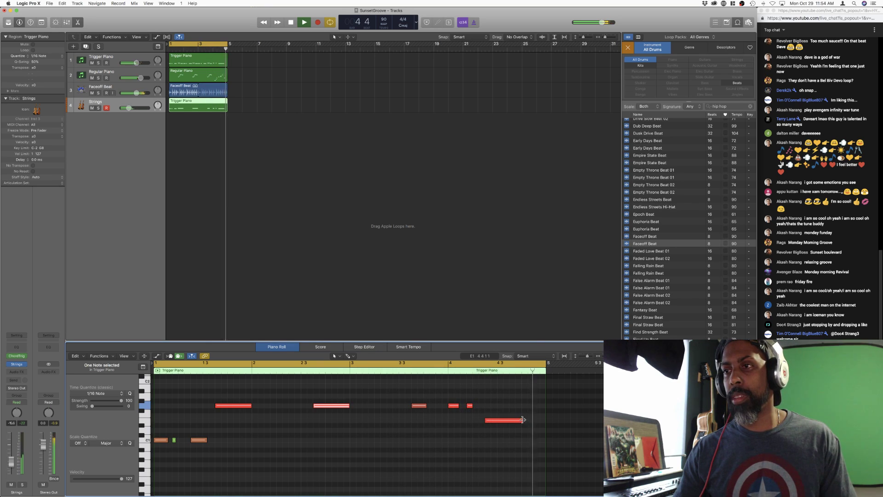
# - Extend the last E1 note to the region's end at bar 5 and play back the strings part
pyautogui.moveTo(524, 420); pyautogui.dragTo(534, 421)
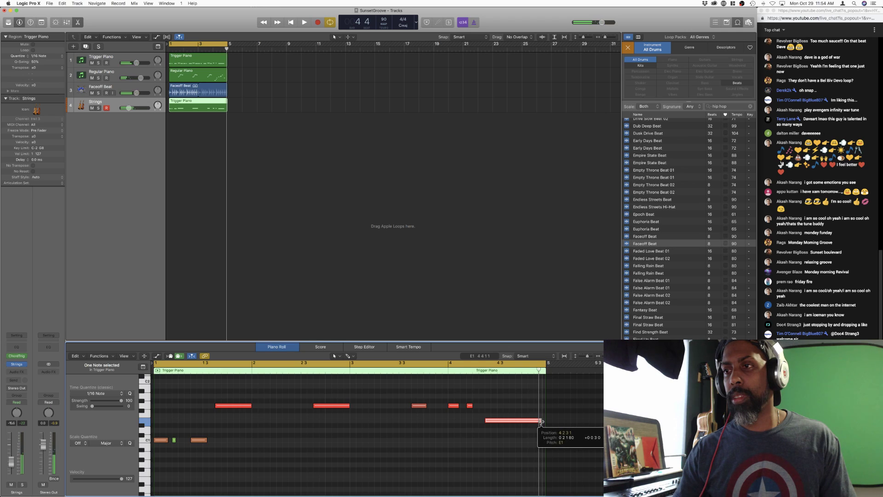
pyautogui.press('space')
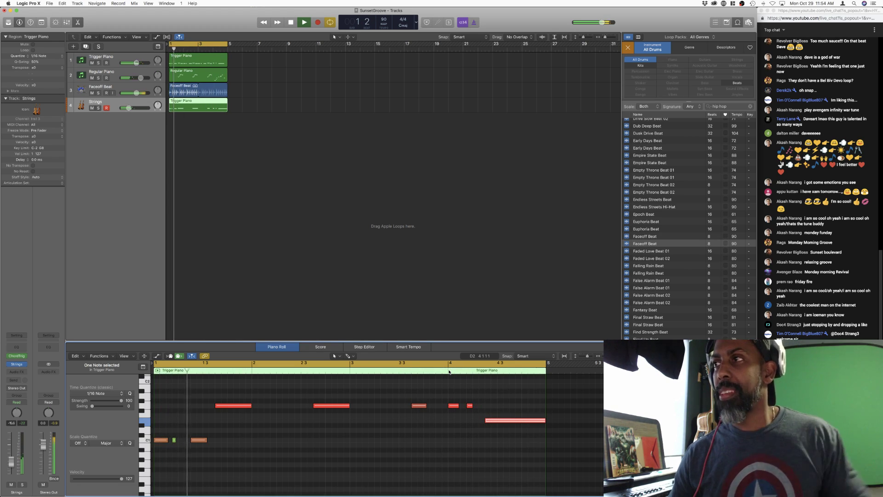
pyautogui.click(98, 102)
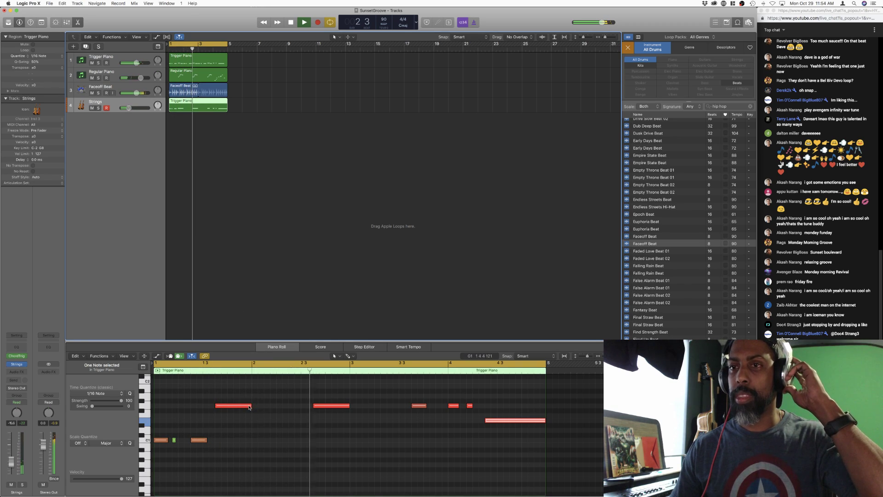
# - Shorten bar 1's G1 note to length 0 0 3 0 and place a copy of it on D1 at position 1 4 2 1
pyautogui.moveTo(250, 406)
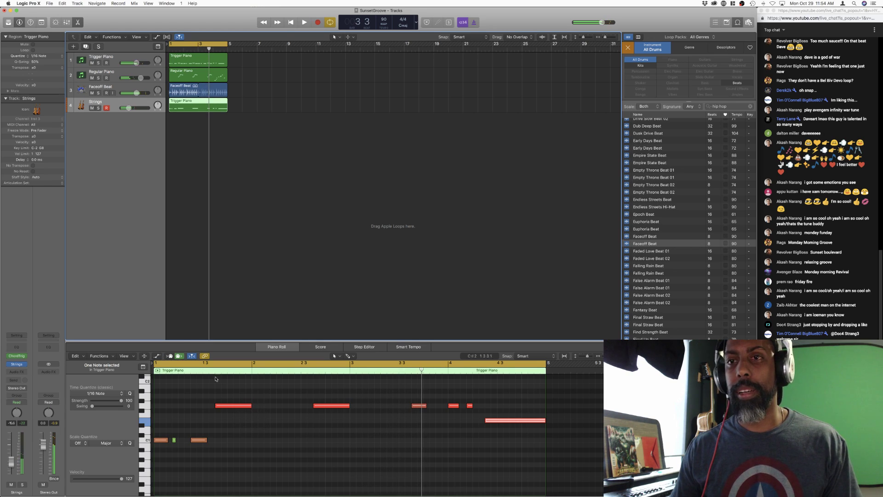
pyautogui.moveTo(250, 405); pyautogui.dragTo(239, 409)
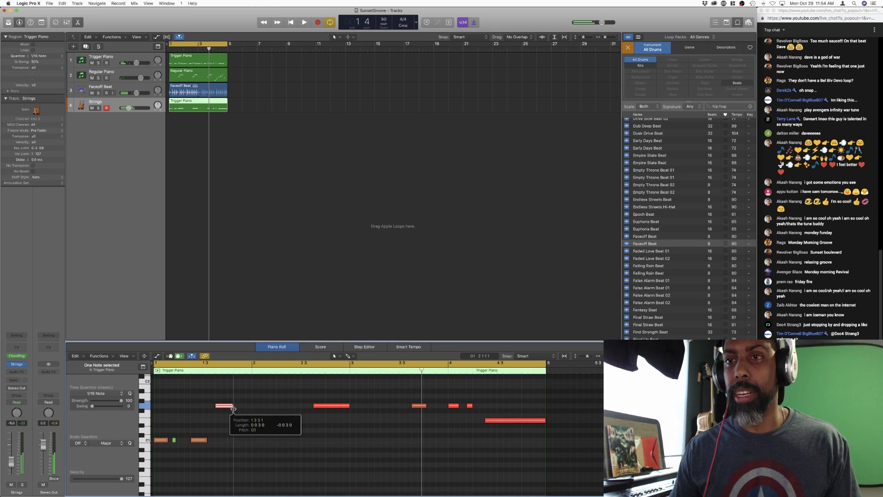
pyautogui.press('space')
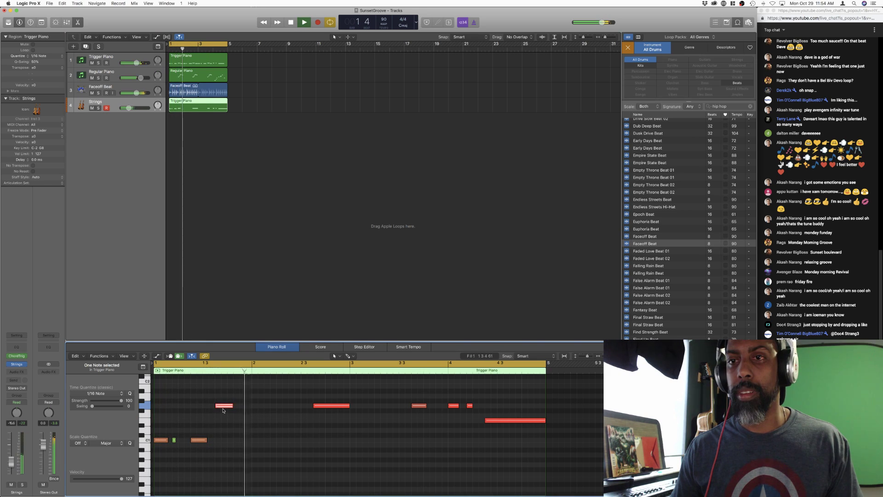
pyautogui.moveTo(224, 408); pyautogui.dragTo(242, 415)
pyautogui.press('space')
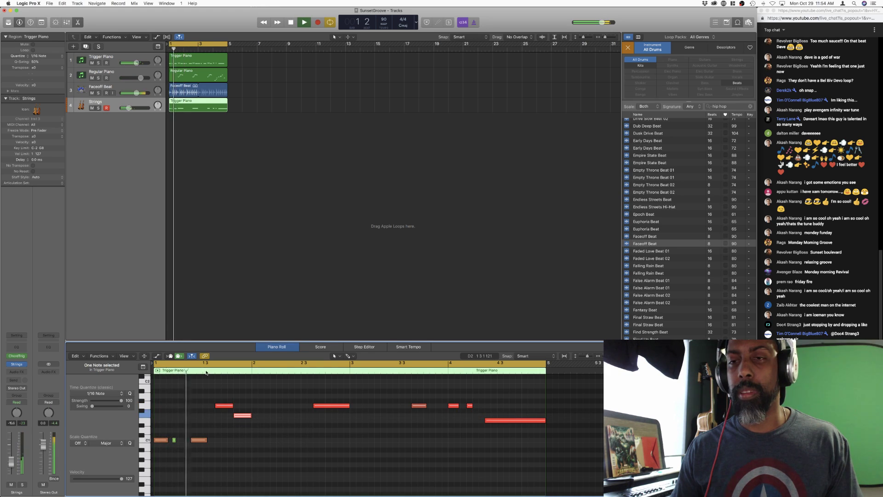
pyautogui.press('space')
pyautogui.moveTo(240, 417); pyautogui.dragTo(239, 433)
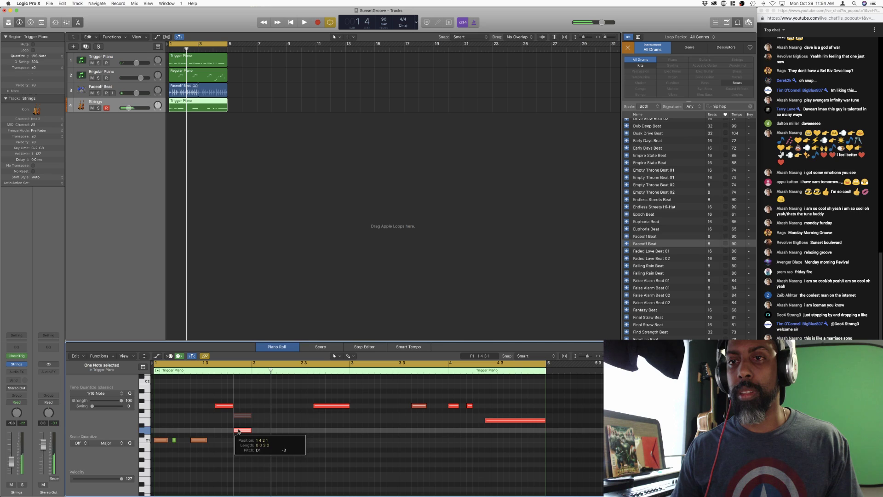
pyautogui.press('space')
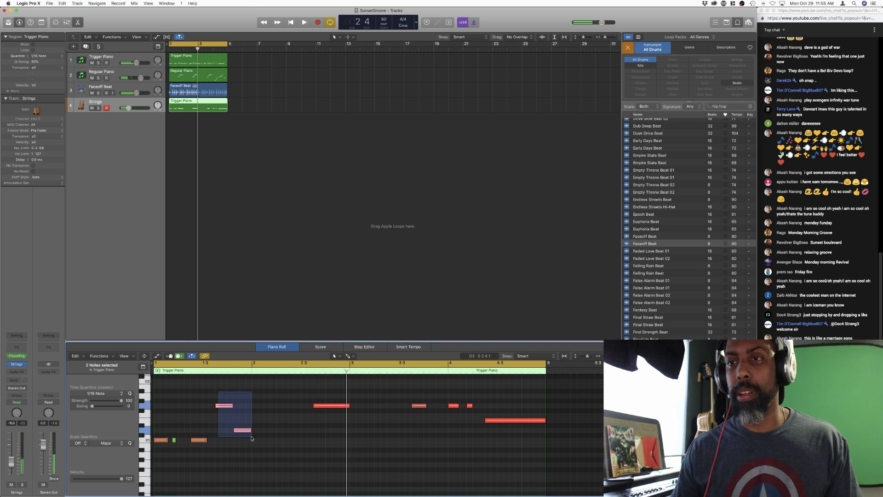
# - Copy bar 1's G1 and D1 note pair to the same beats in bar 2
pyautogui.moveTo(218, 392); pyautogui.dragTo(251, 438)
pyautogui.moveTo(223, 406); pyautogui.dragTo(316, 411)
pyautogui.moveTo(318, 410); pyautogui.dragTo(319, 407)
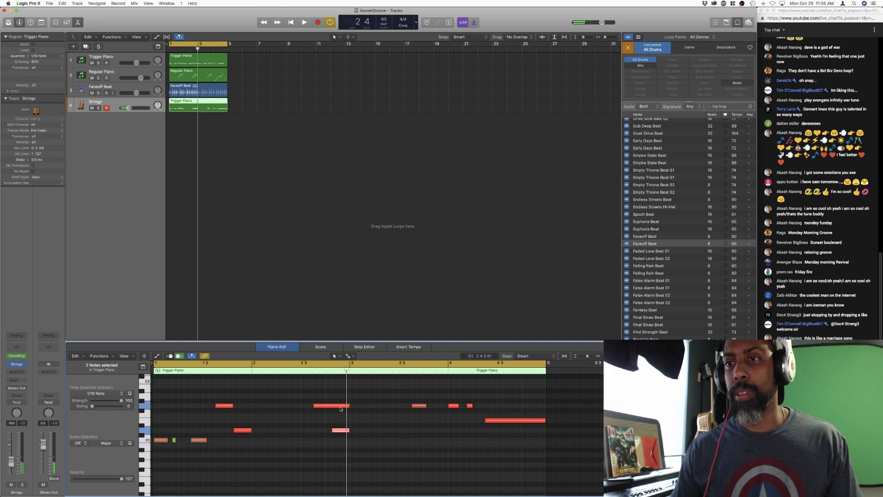
# - Shorten bar 2's G1 note so it ends where the following D1 note starts, and play back the arrangement
pyautogui.click(340, 407)
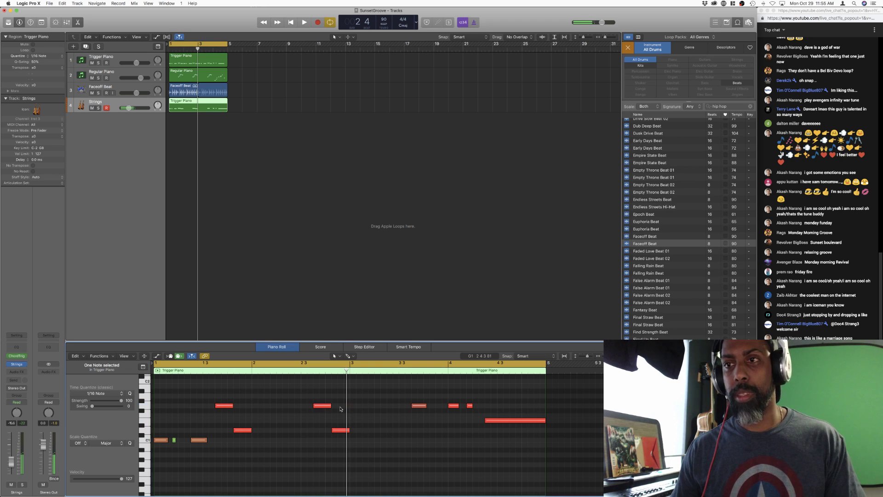
pyautogui.press('space')
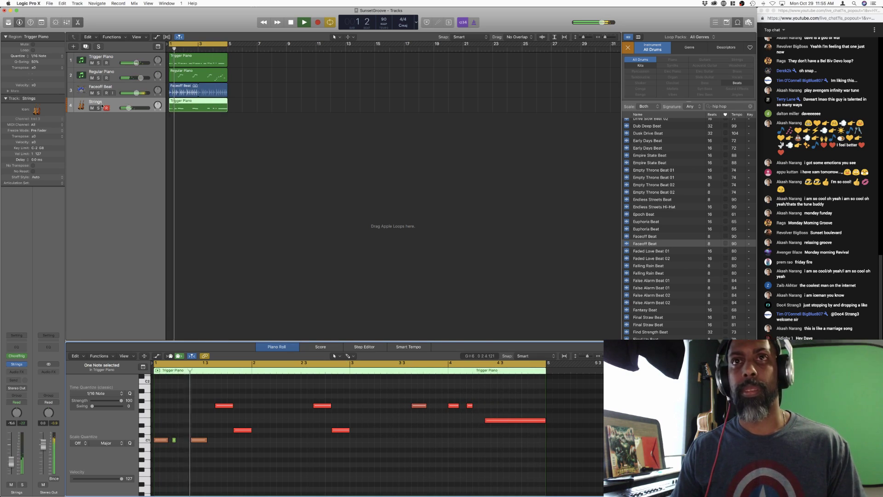
pyautogui.press('space')
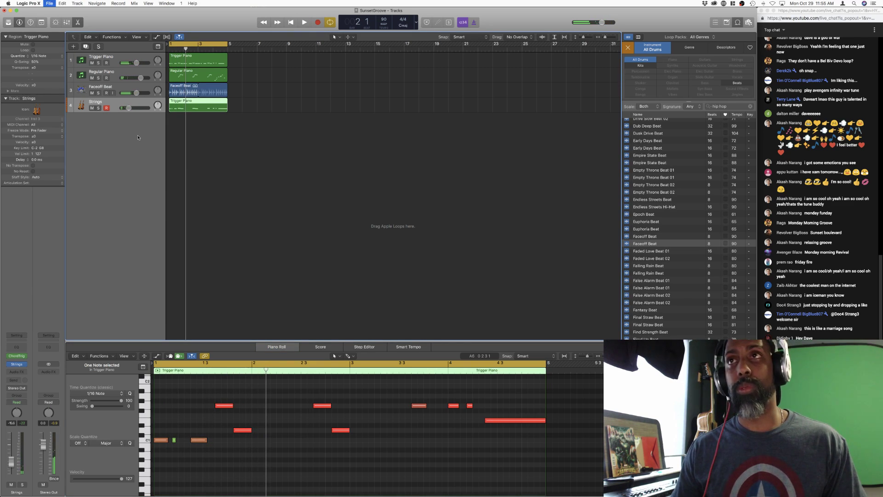
# - Create a software instrument track and load the Ultrabeat drum synth on it as Multi-Output
pyautogui.click(74, 46)
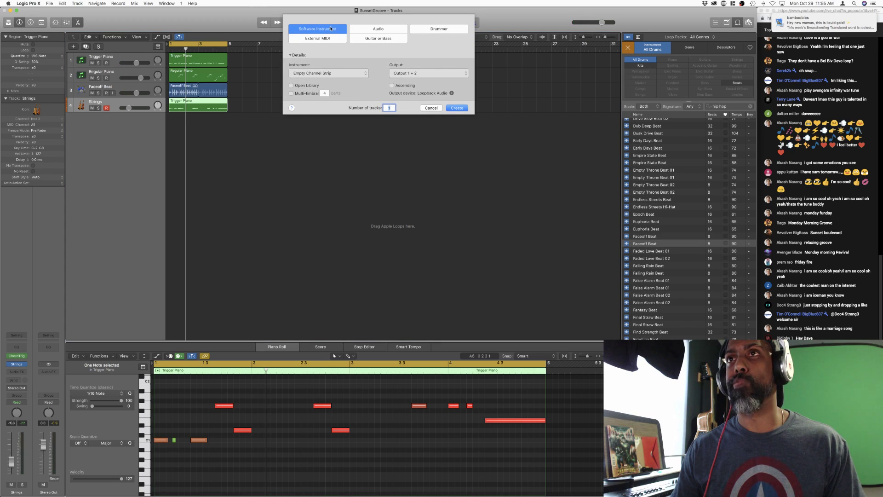
pyautogui.click(457, 108)
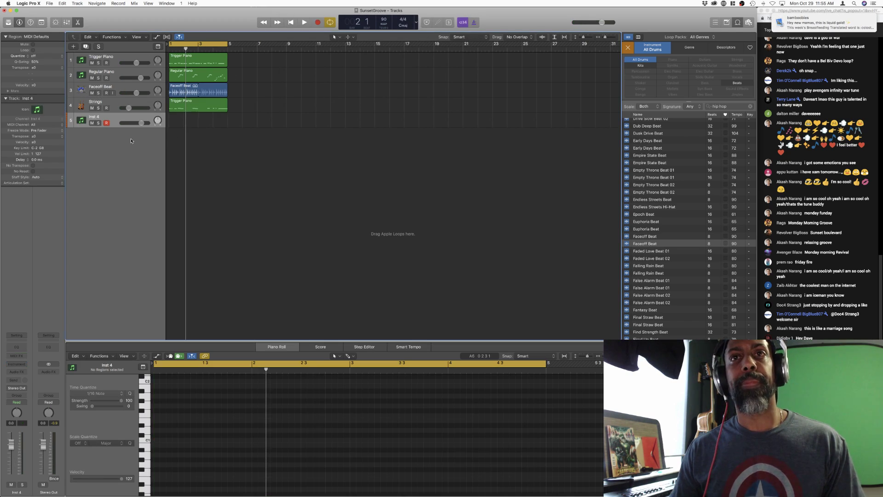
pyautogui.click(16, 364)
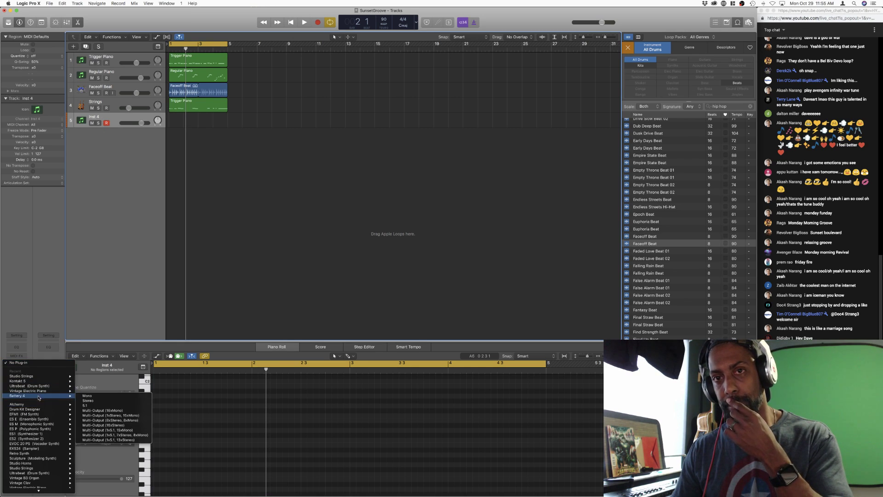
pyautogui.moveTo(59, 389)
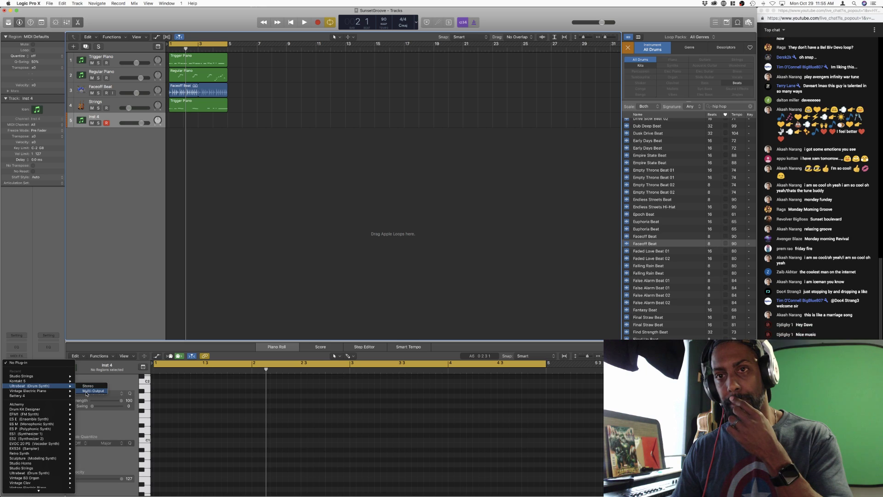
pyautogui.click(87, 391)
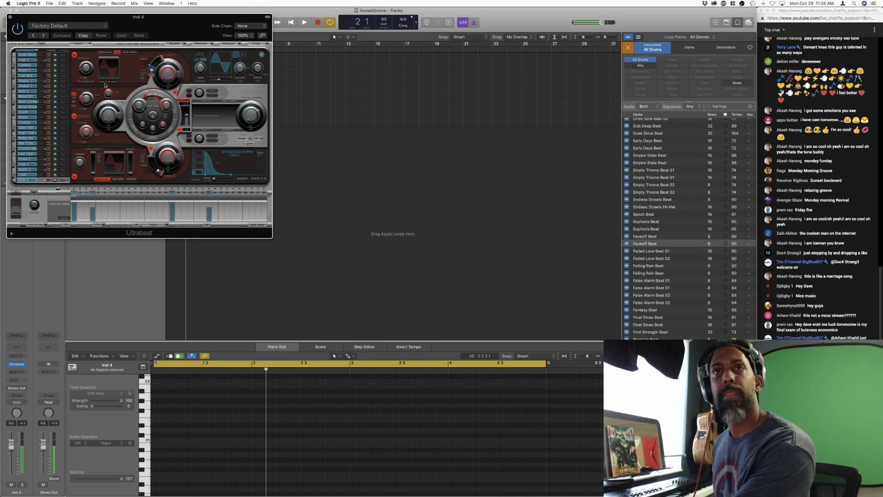
# - Load the Classic Hip Hop Remix Kit drum kit preset in Ultrabeat and close the plug-in window
pyautogui.click(90, 25)
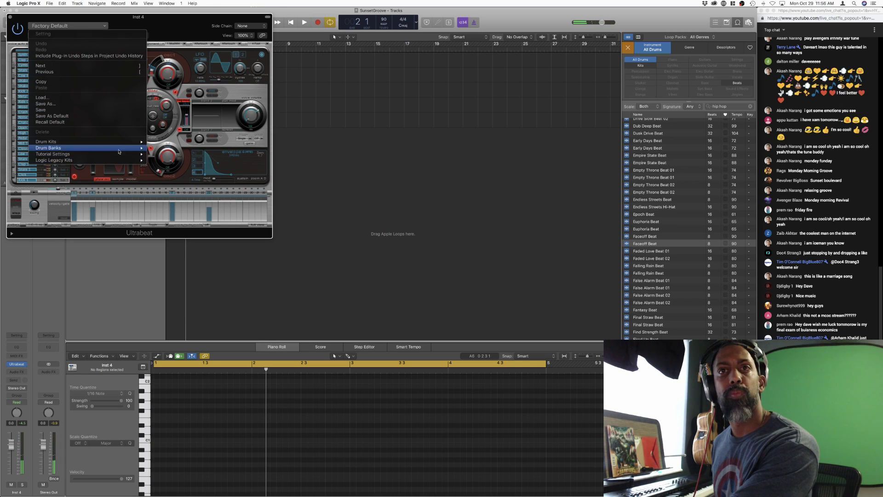
pyautogui.moveTo(119, 142)
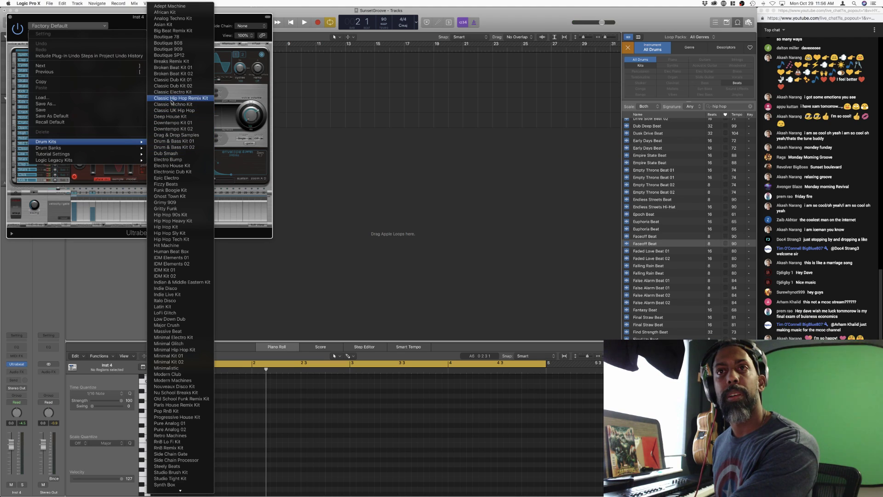
pyautogui.click(172, 99)
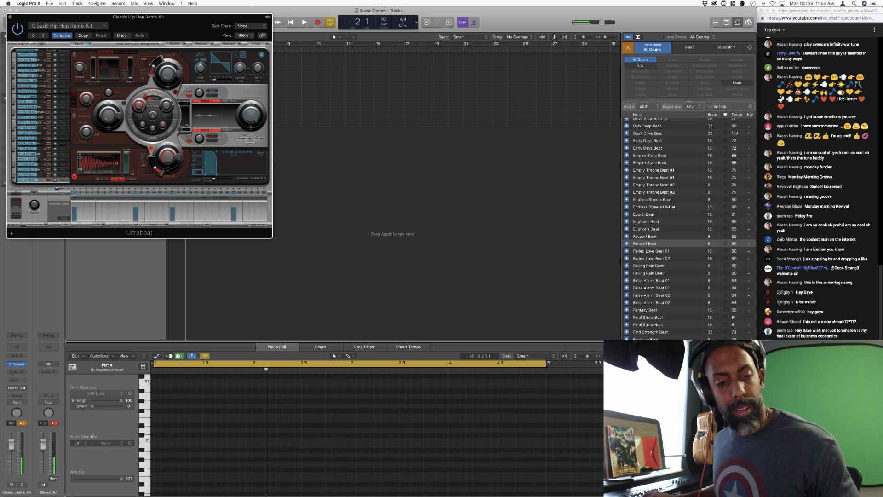
pyautogui.press('super+w')
# - Return to the beginning and record a drum part over bars 1 to 4 on the Classic Hip Hop Remix Kit track
pyautogui.press('space')
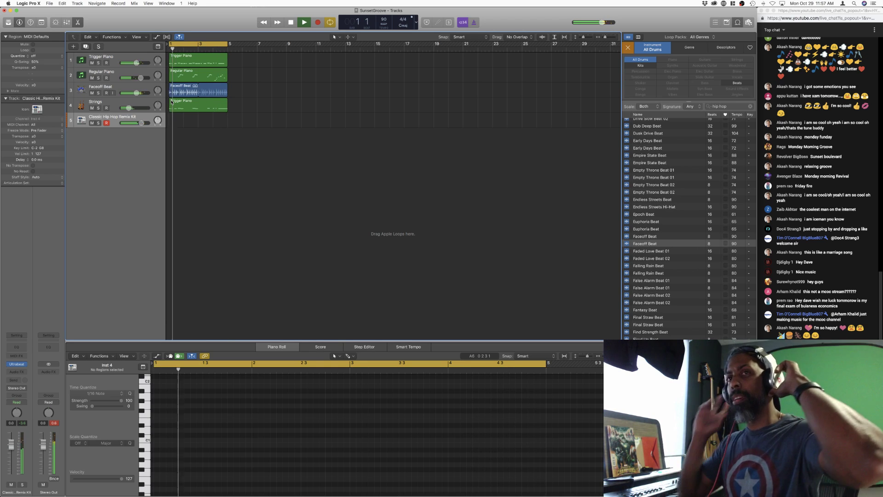
pyautogui.press('space')
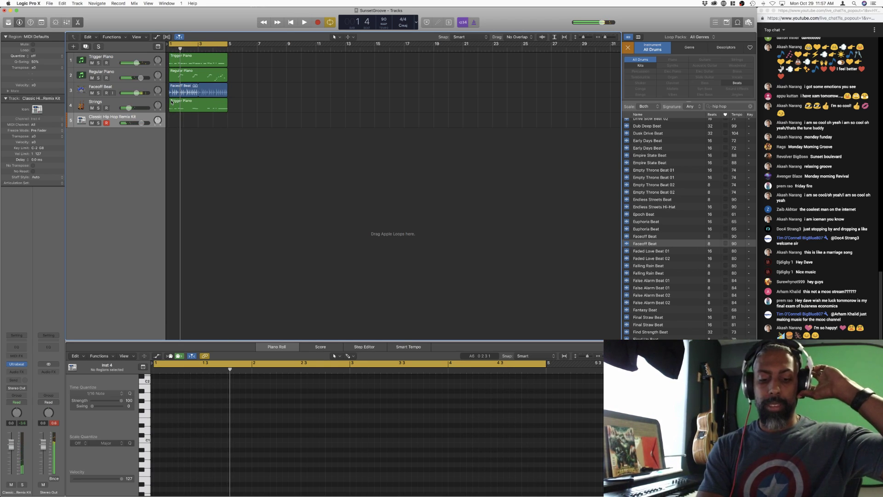
pyautogui.press('Return')
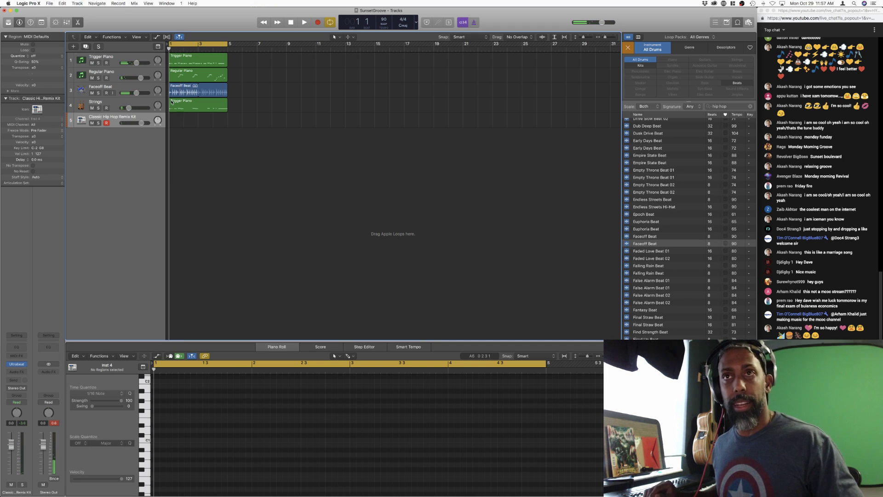
pyautogui.press('r')
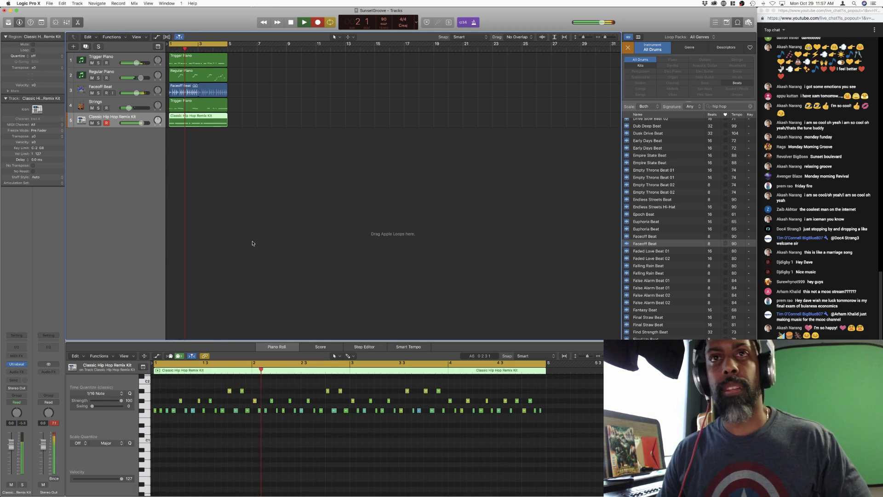
# - Quantize the recorded drum region to 1/16 Note, lower the drum track's volume and stop the transport
pyautogui.click(38, 56)
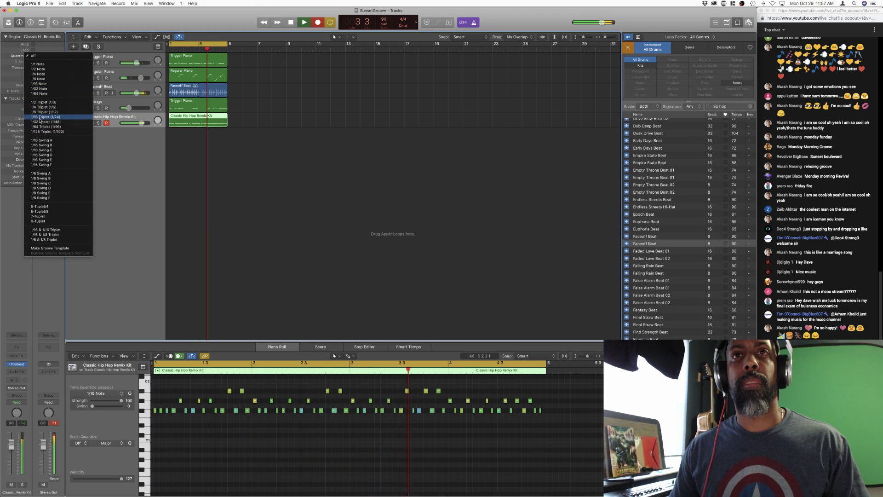
pyautogui.click(38, 84)
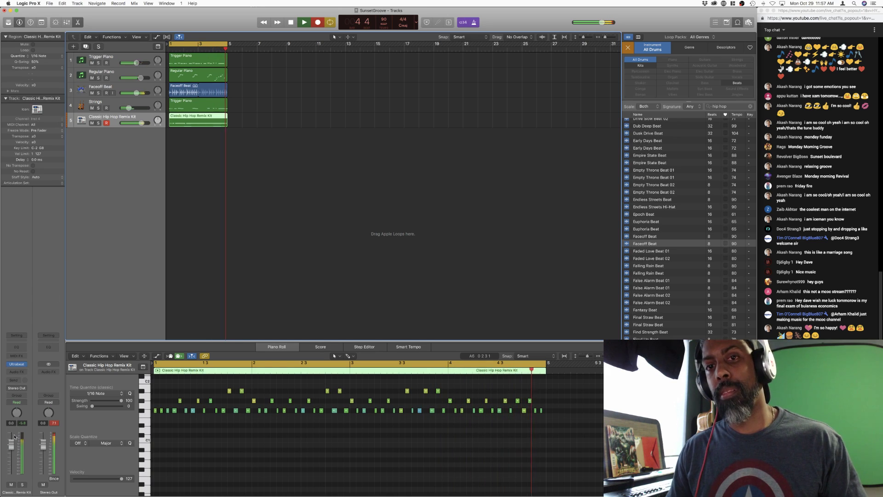
pyautogui.moveTo(14, 435); pyautogui.dragTo(14, 445)
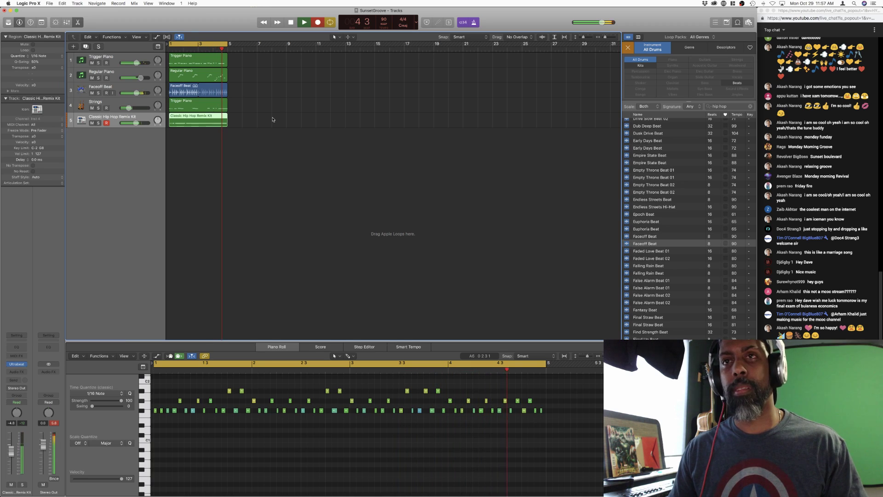
pyautogui.press('space')
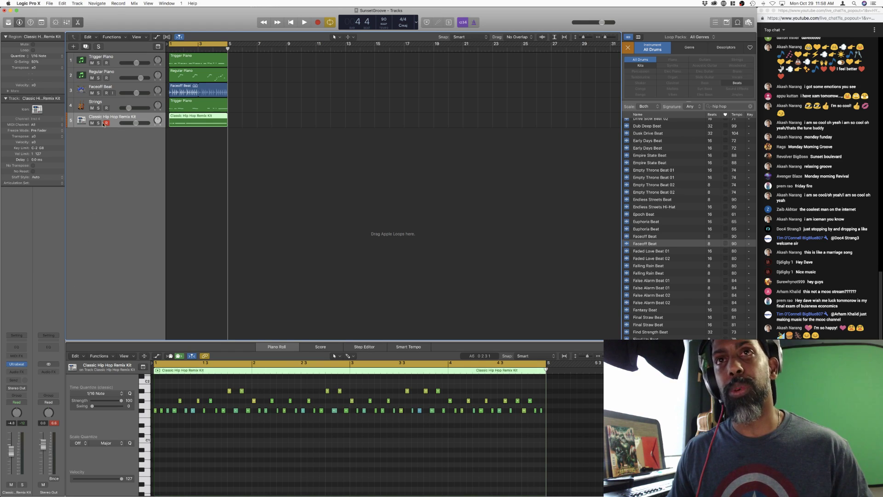
# - Create another software instrument track named Bass
pyautogui.click(73, 47)
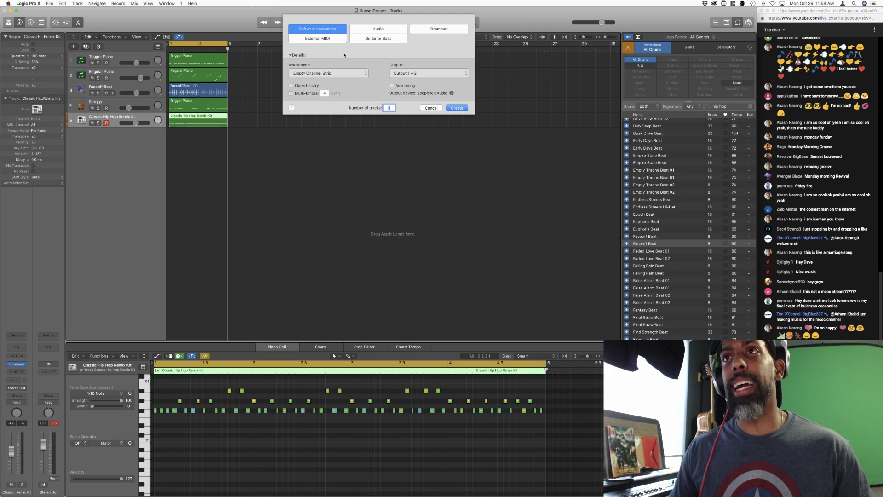
pyautogui.press('Return')
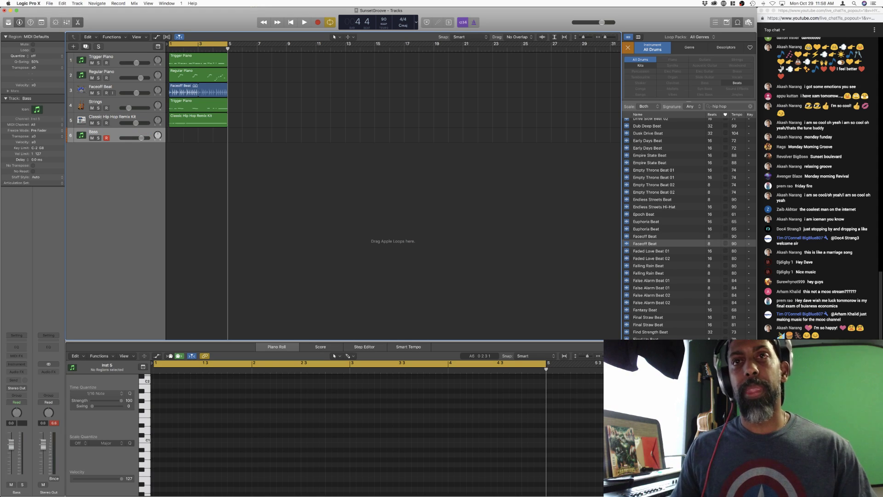
pyautogui.click(25, 364)
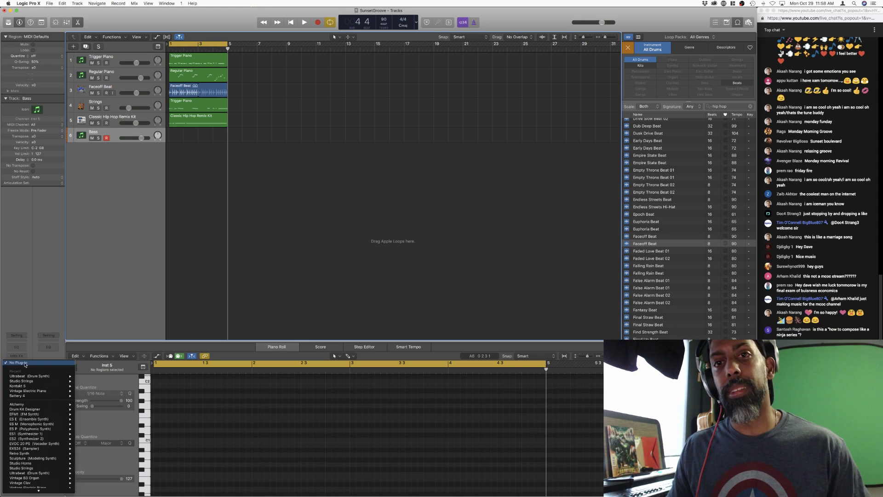
pyautogui.moveTo(32, 404)
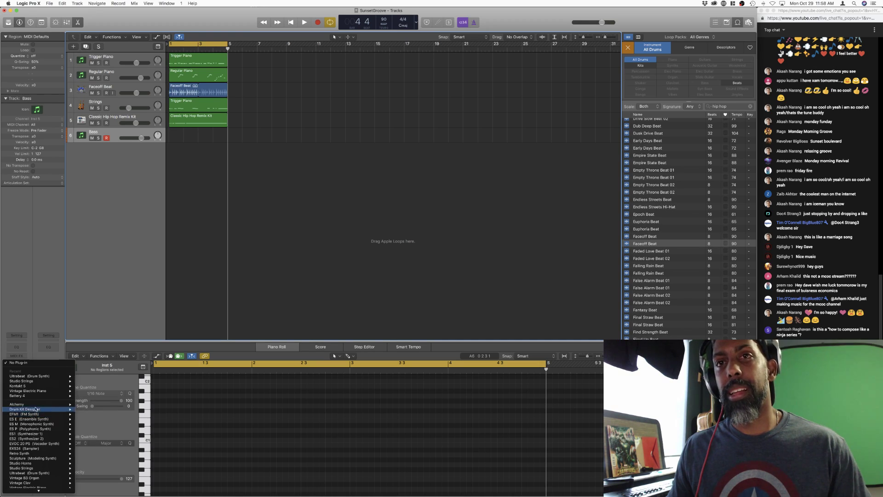
pyautogui.click(100, 270)
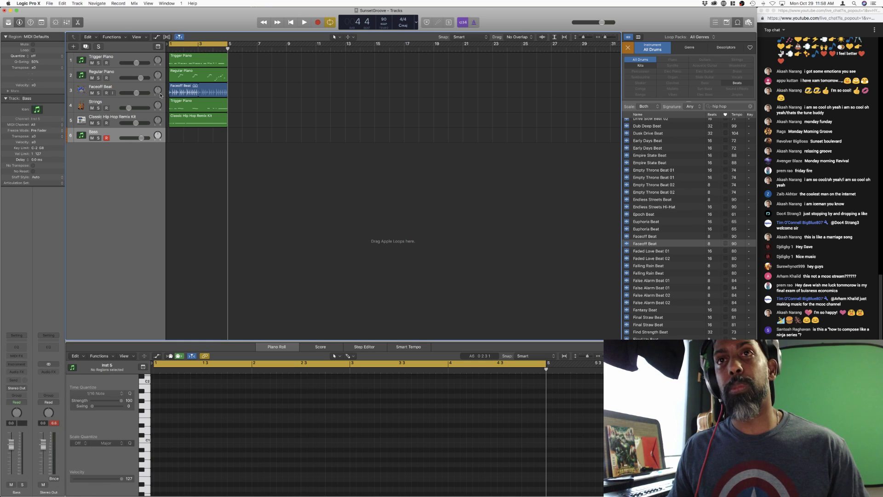
# - Play back the arrangement, review the strings part and lower the Classic Hip Hop Remix Kit track's volume further
pyautogui.press('space')
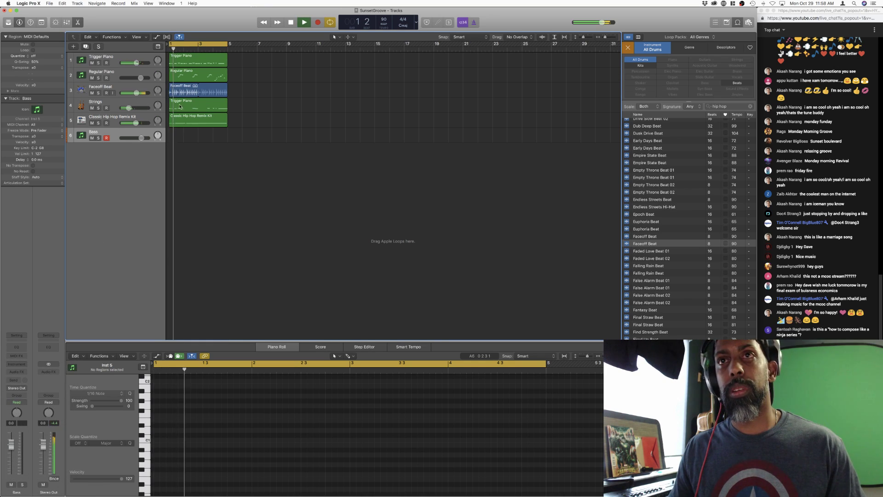
pyautogui.click(104, 104)
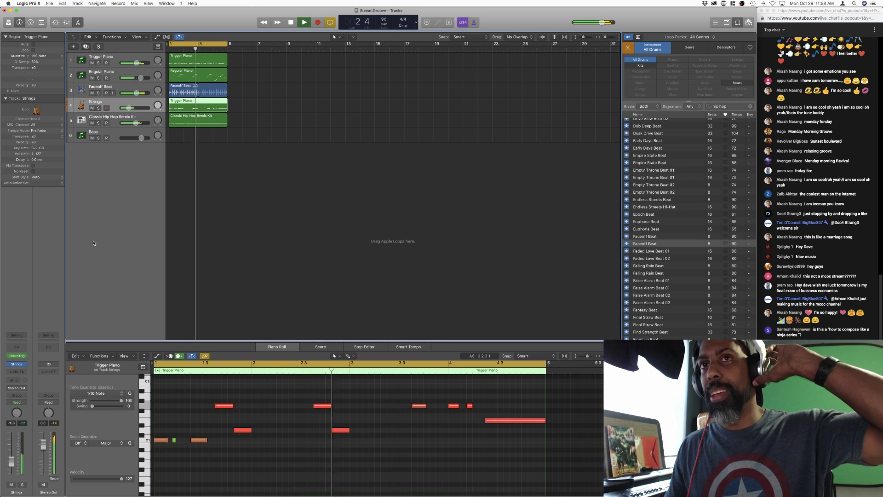
pyautogui.click(118, 126)
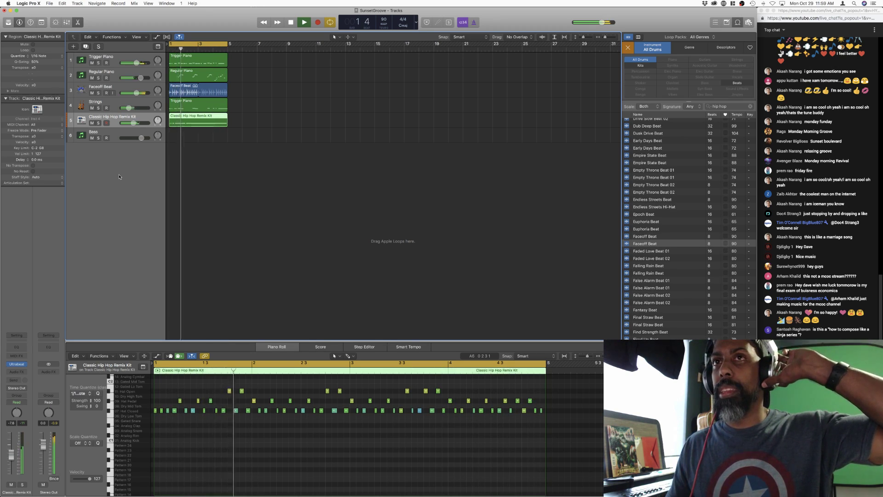
# - Load Kontakt 5 as the instrument on the Bass track
pyautogui.click(109, 131)
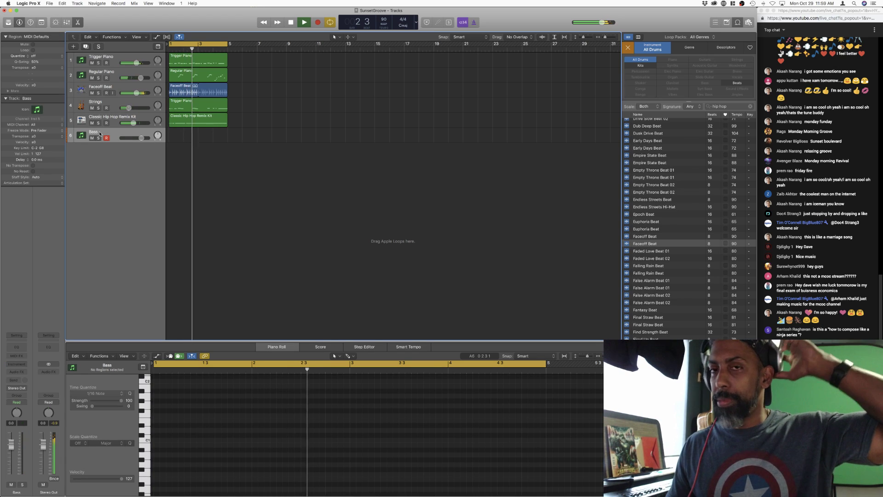
pyautogui.click(17, 364)
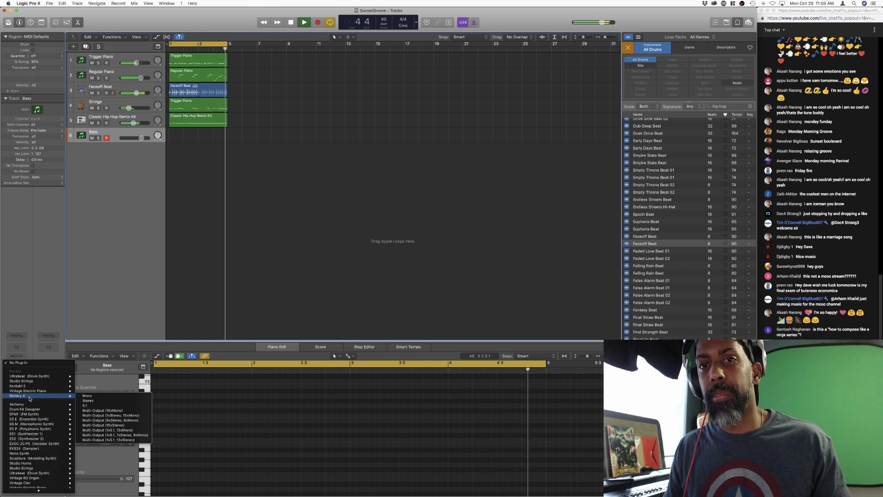
pyautogui.moveTo(59, 390)
pyautogui.click(88, 390)
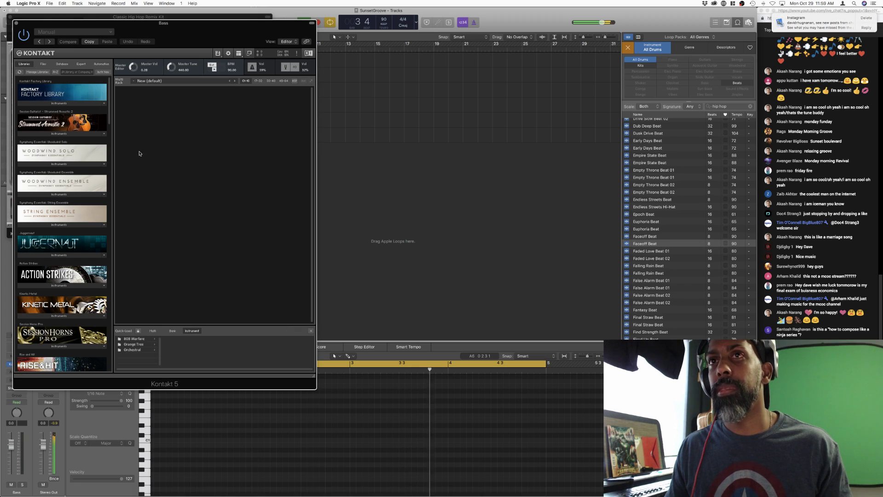
# - Load the Upright Bass instrument from the Band bass folder of the Kontakt Factory Library
pyautogui.click(66, 104)
pyautogui.click(49, 110)
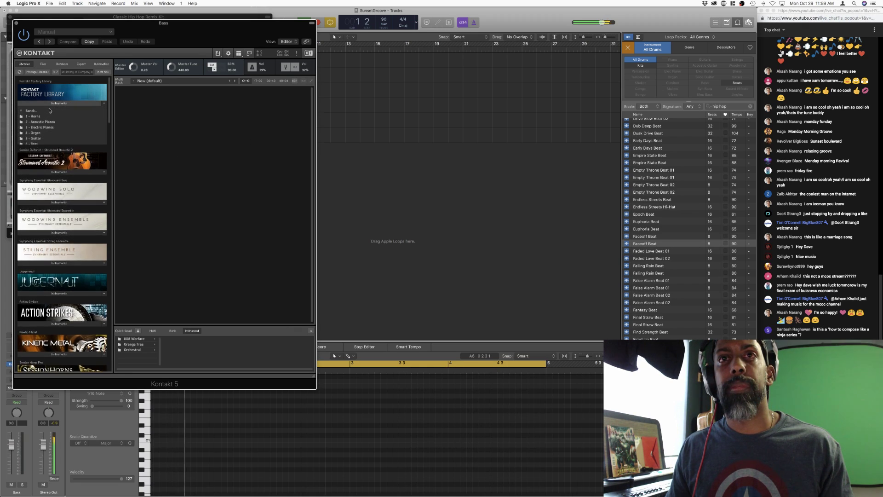
pyautogui.click(33, 111)
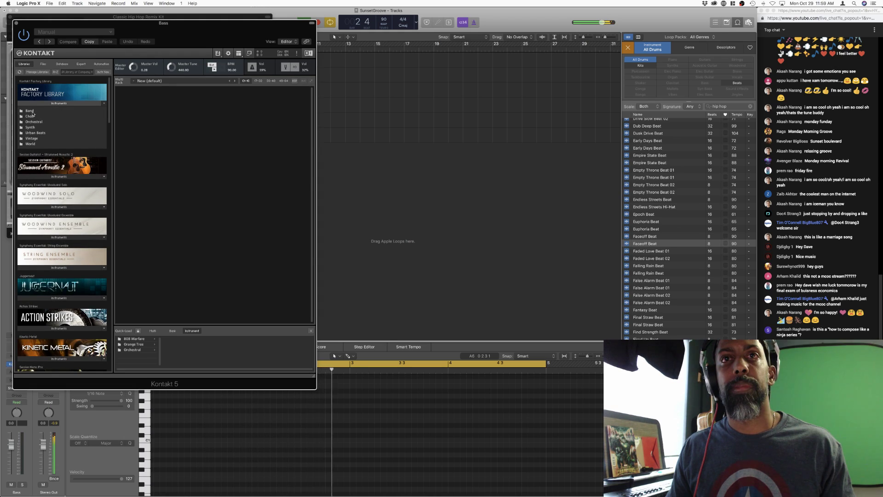
pyautogui.click(33, 112)
pyautogui.click(35, 144)
pyautogui.doubleClick(38, 138)
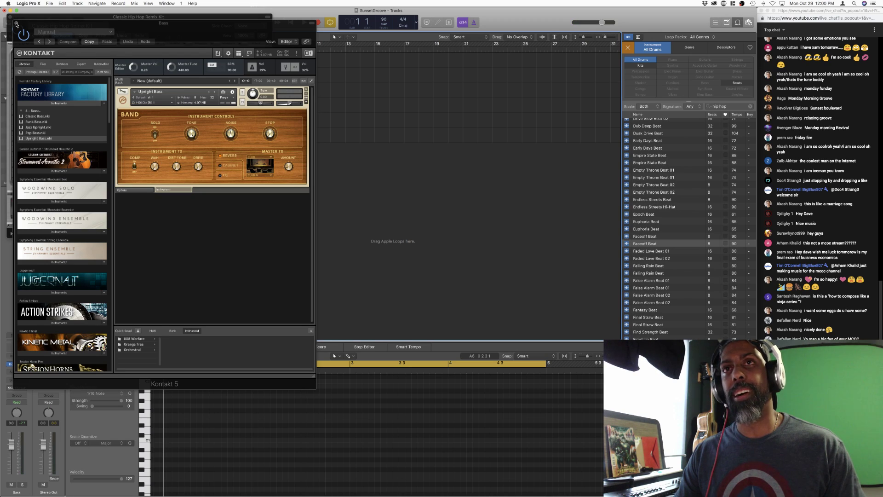
# - Close the Kontakt and Ultrabeat plug-in windows and move the playhead to the start of bar 1
pyautogui.click(16, 23)
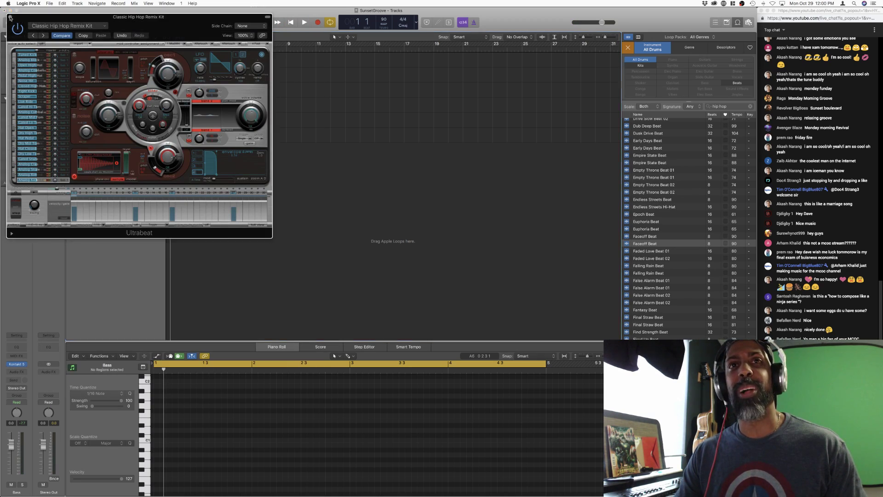
pyautogui.click(10, 18)
pyautogui.moveTo(170, 48); pyautogui.dragTo(169, 49)
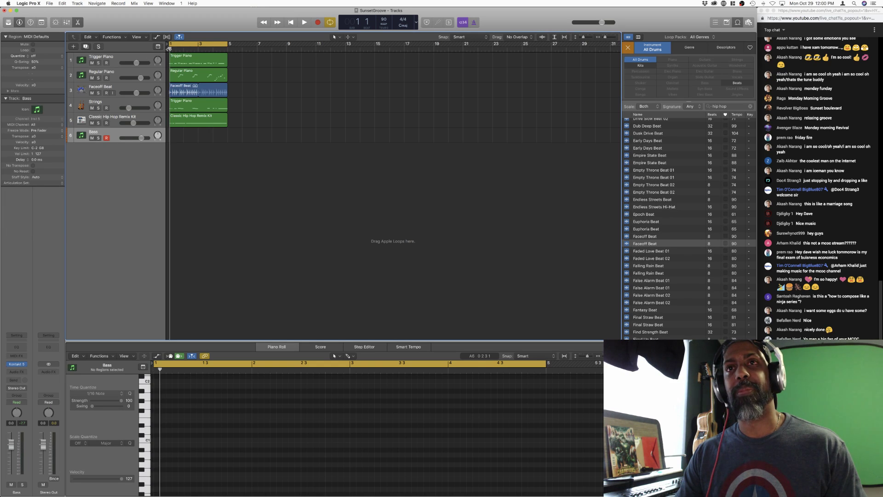
# - Select the Trigger Piano track and open its Chord Trigger plug-in to check the trigger keys
pyautogui.click(97, 58)
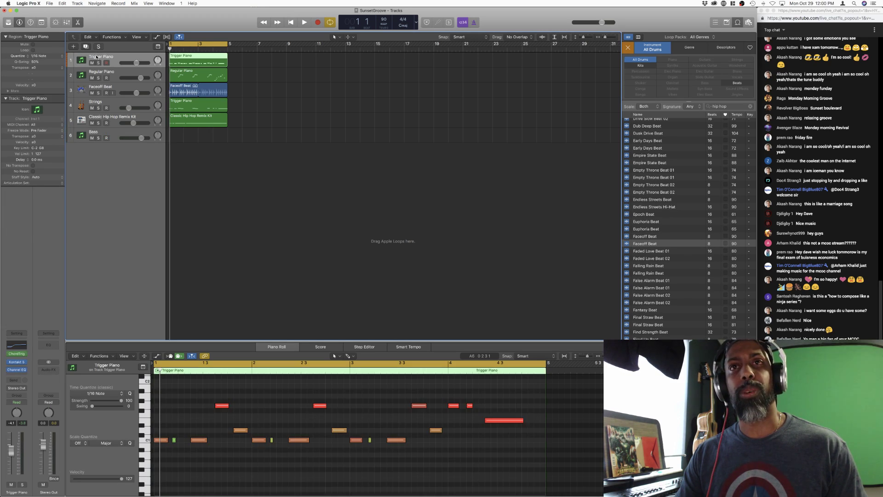
pyautogui.click(17, 355)
pyautogui.press('space')
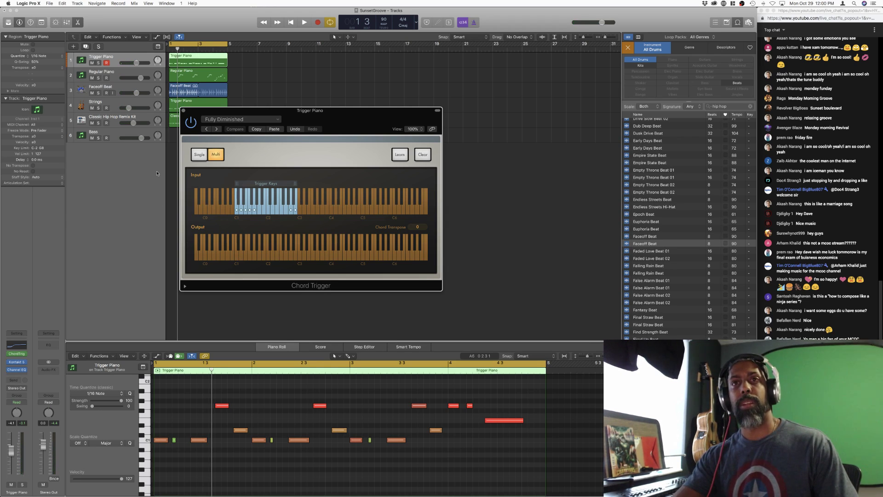
# - Select the Bass track, rehearse the bass line over the arrangement and move the Chord Trigger window lower over the tracks
pyautogui.click(102, 127)
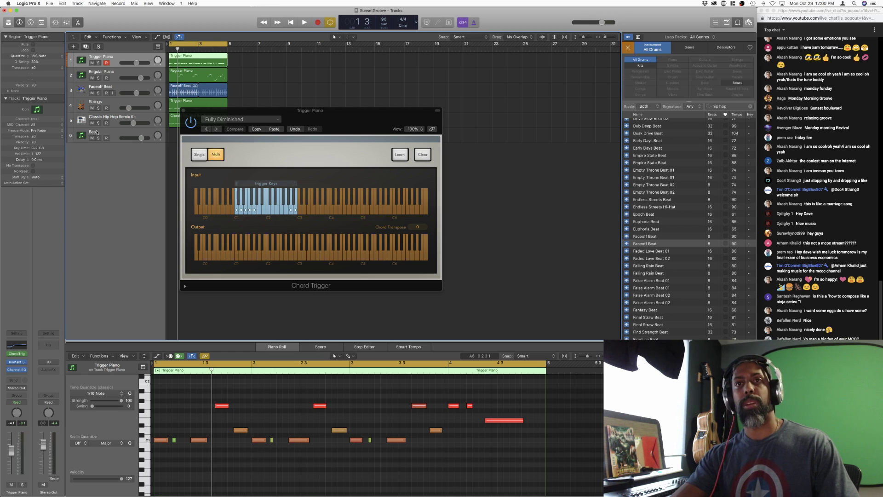
pyautogui.click(97, 132)
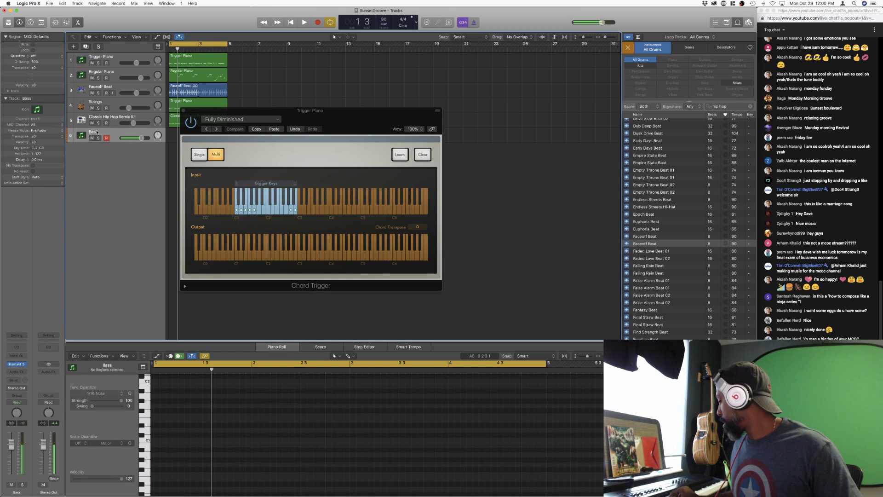
pyautogui.press('space')
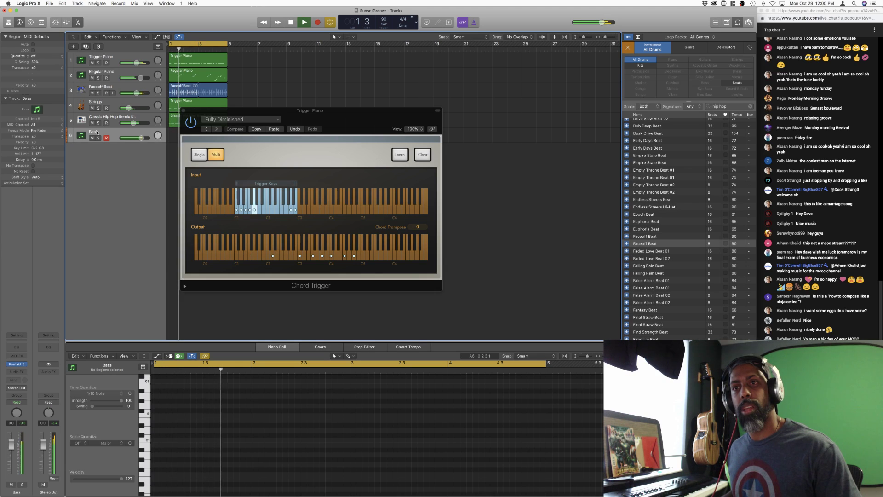
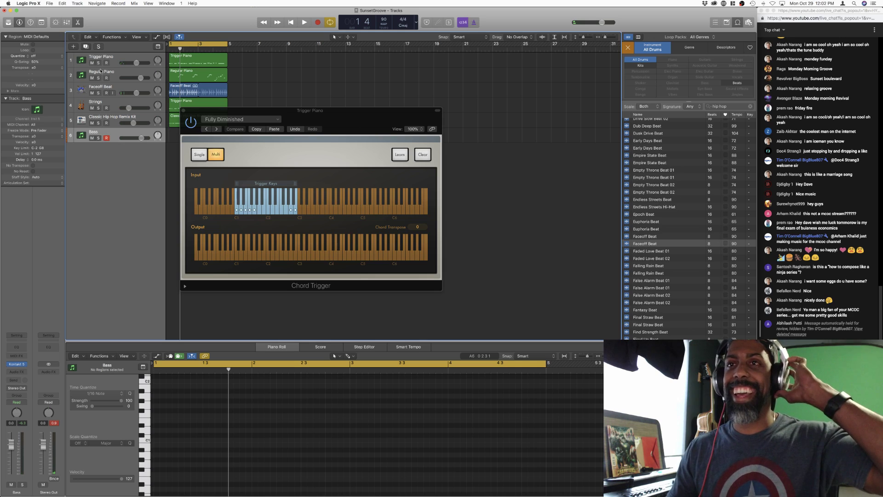
pyautogui.moveTo(325, 113); pyautogui.dragTo(291, 168)
pyautogui.press('space')
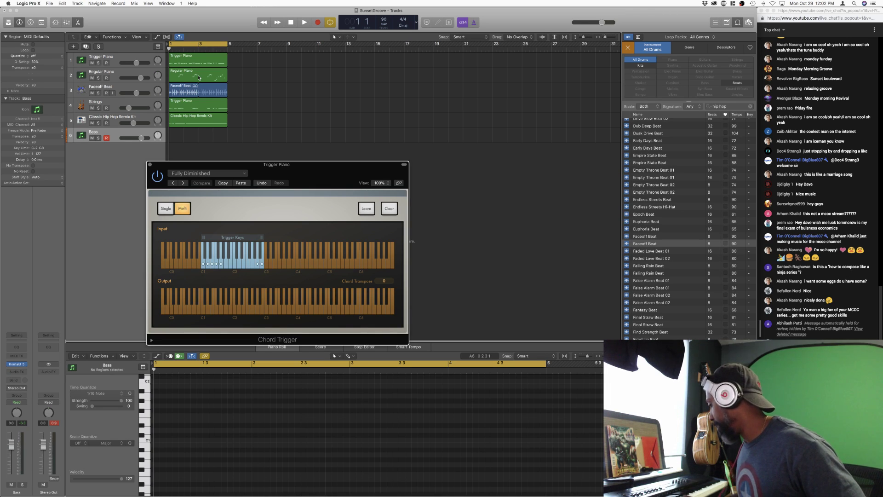
pyautogui.press('super+space')
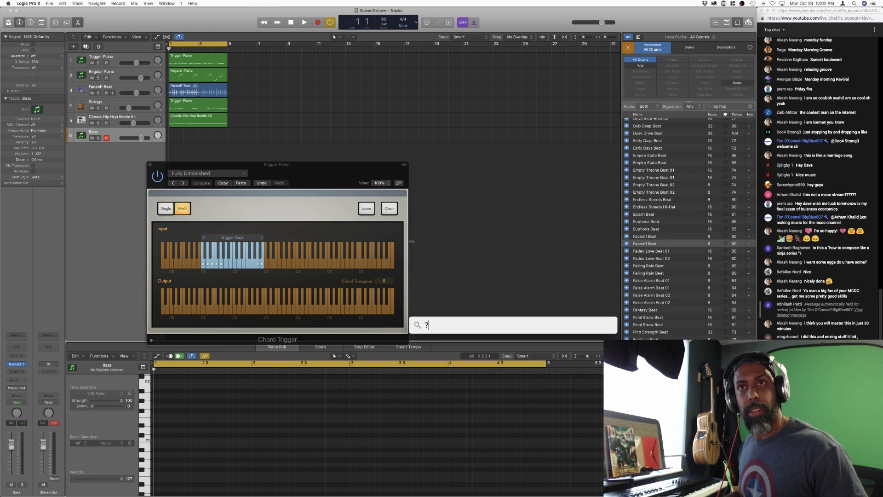
pyautogui.write('?')
pyautogui.press('BackSpace')
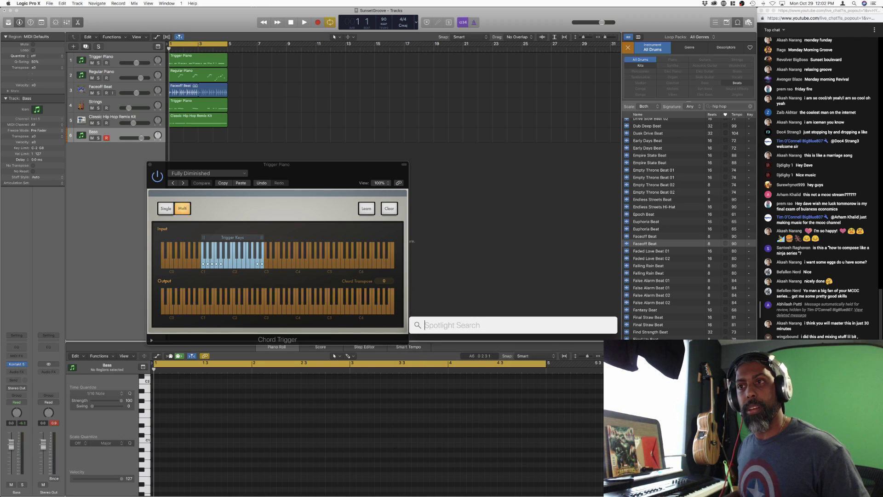
pyautogui.press('Escape')
# - Record a first bass take over bars 1 to 4 on the Bass track and delete it
pyautogui.press('space')
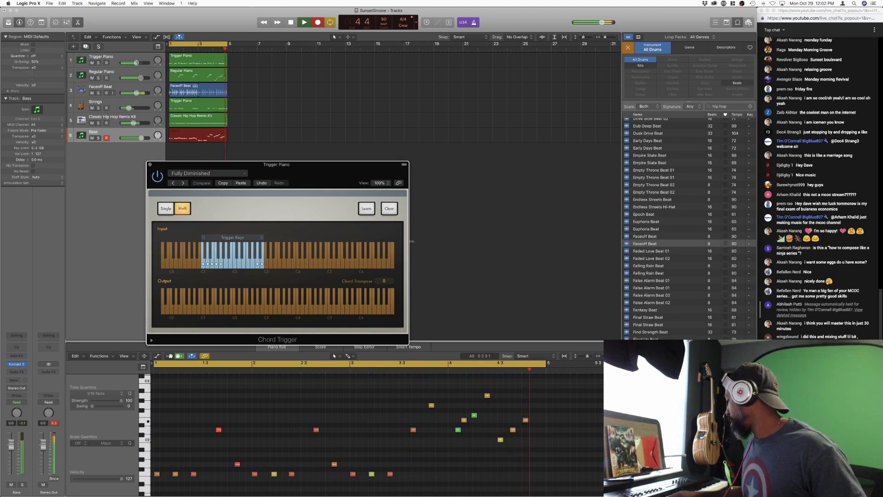
pyautogui.press('space')
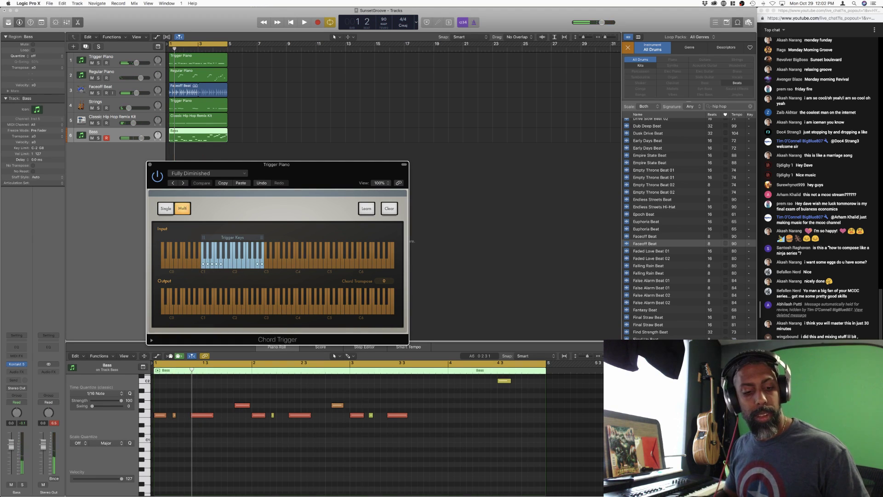
pyautogui.press('Delete')
# - Record a new four-bar part on the Bass track, return to bar 1 and close the Chord Trigger window
pyautogui.press('r')
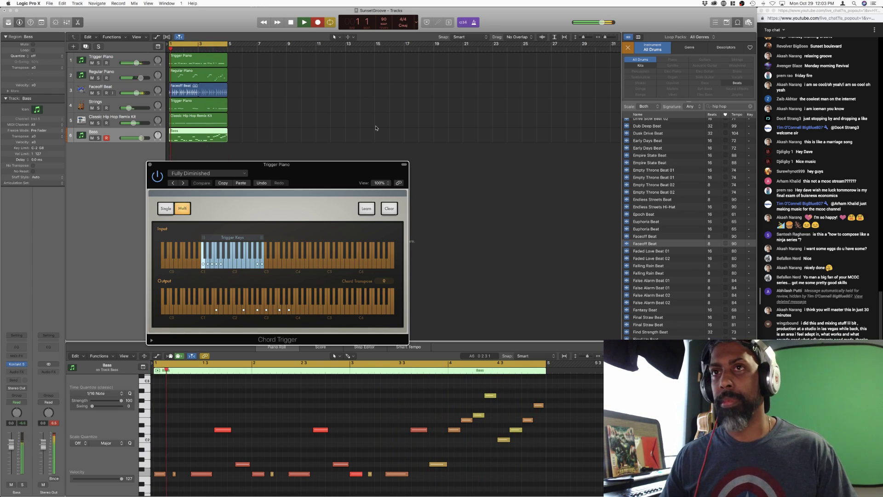
pyautogui.press('space')
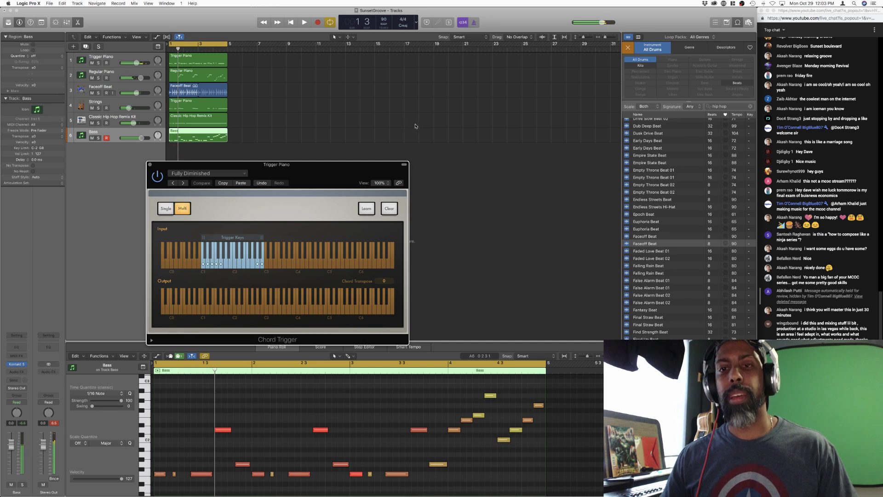
pyautogui.press('Return')
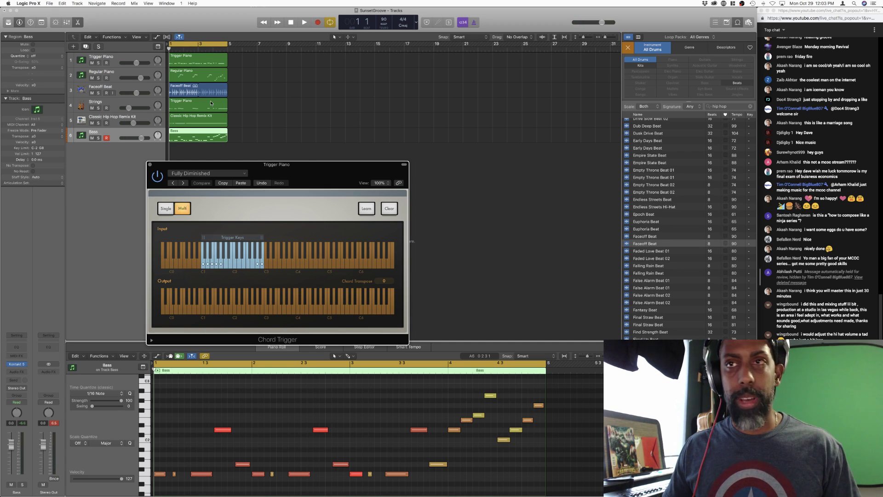
pyautogui.click(149, 164)
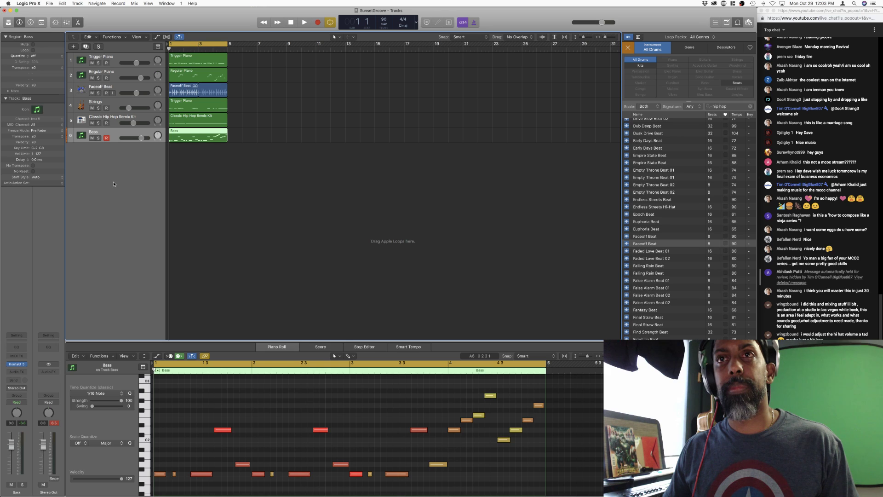
# - Play back the arrangement, clear the All Drums filter from the hip hop loop search and browse the loops of all instruments
pyautogui.press('space')
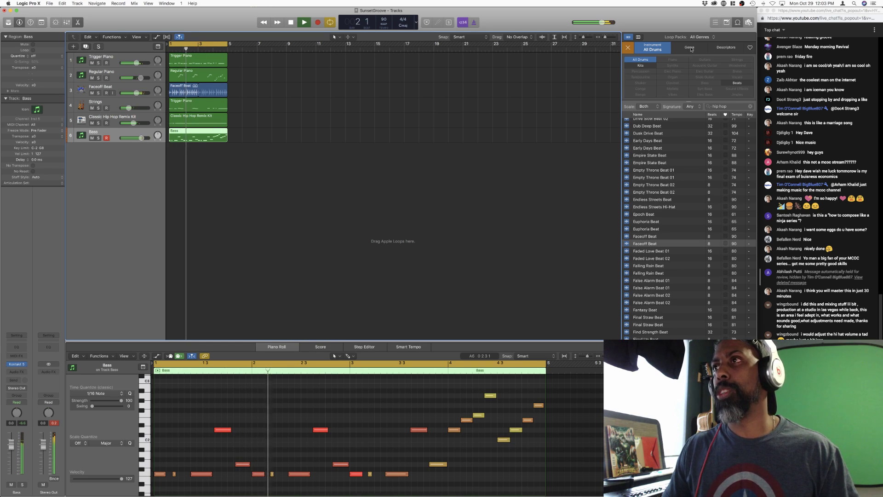
pyautogui.click(643, 60)
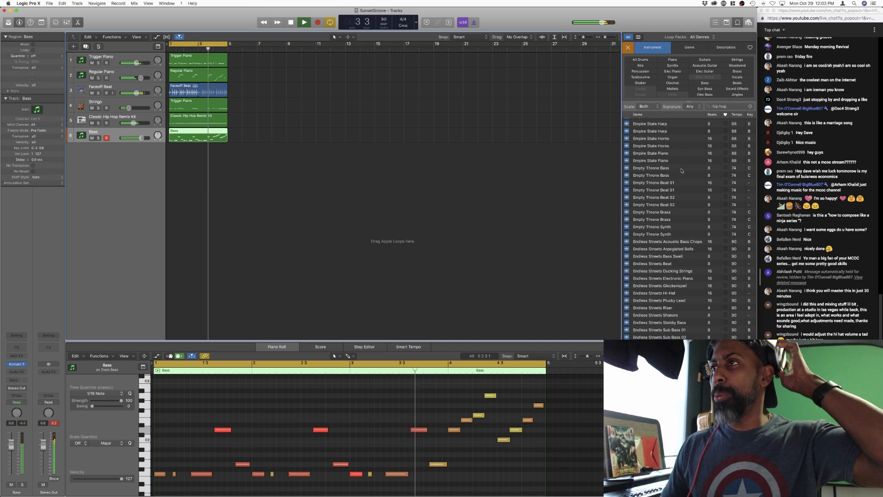
pyautogui.scroll(-5, 673, 283)
pyautogui.scroll(-10, 672, 283)
pyautogui.scroll(-6, 645, 284)
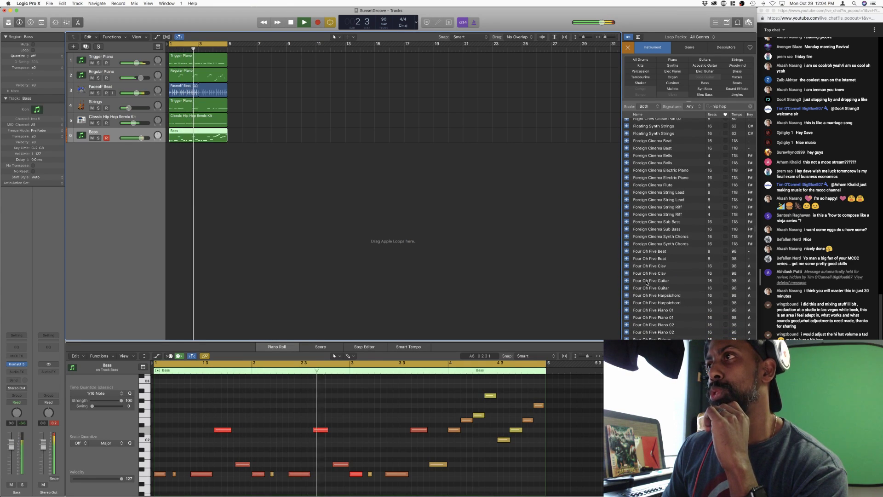
pyautogui.click(647, 281)
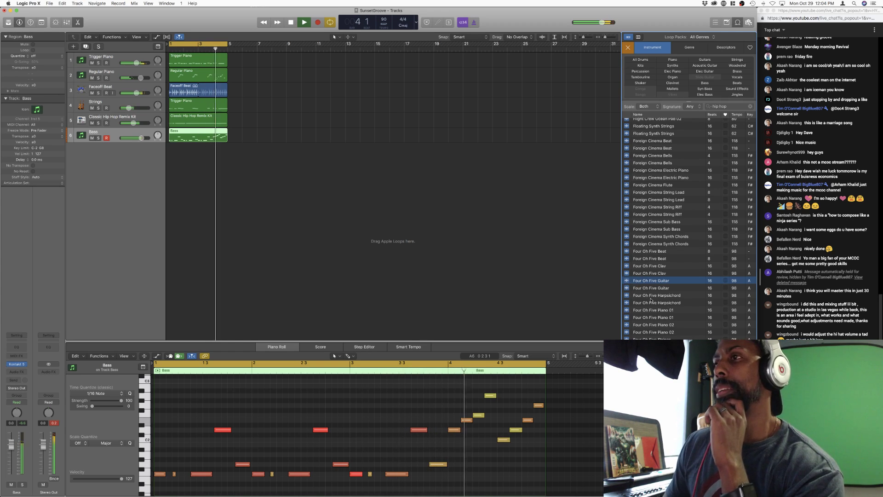
pyautogui.scroll(-10, 651, 300)
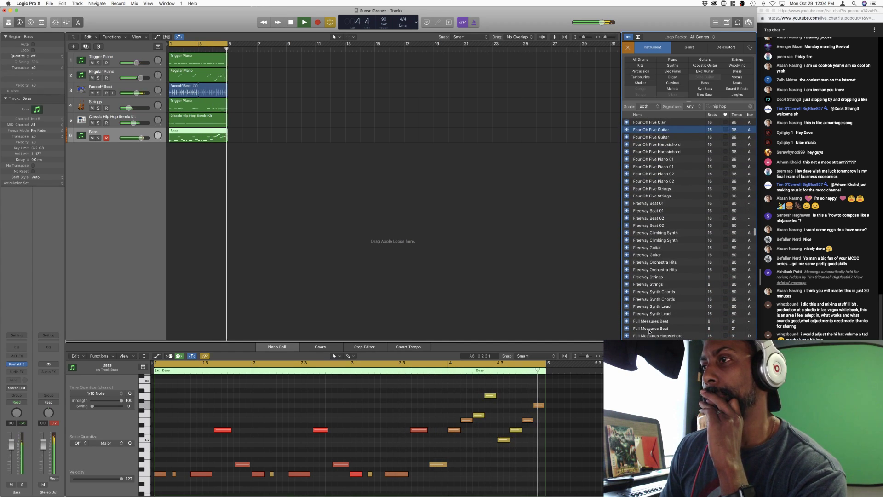
pyautogui.scroll(-15, 650, 332)
pyautogui.scroll(7, 650, 331)
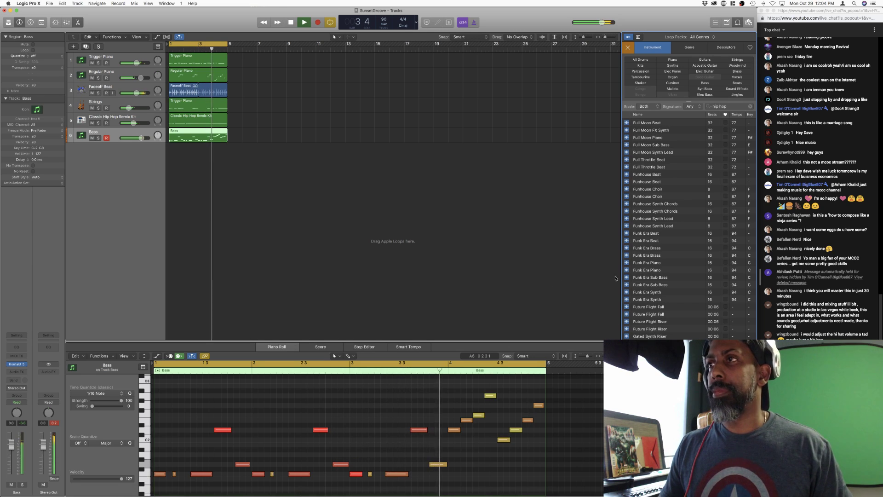
# - Stop playback and audition hip hop loops including Funk Era Piano, Funk Era Synth, Ghostly Steel Drum and Golden Age Piano
pyautogui.click(502, 253)
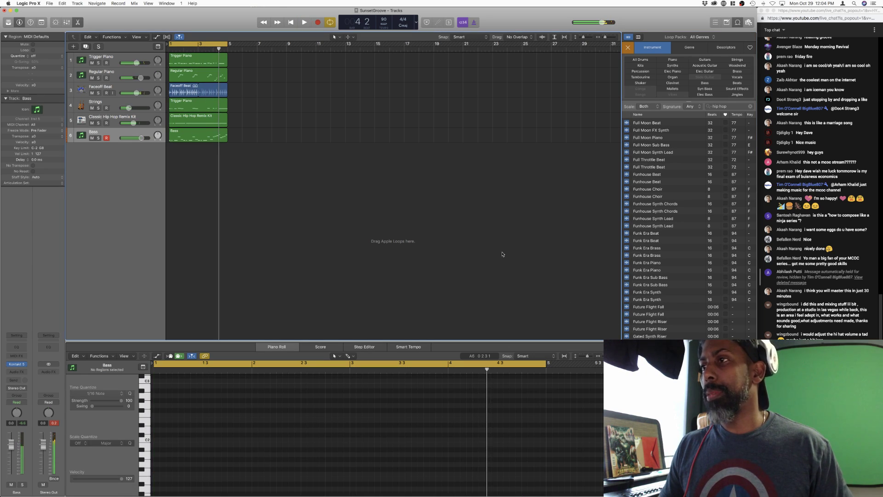
pyautogui.click(650, 263)
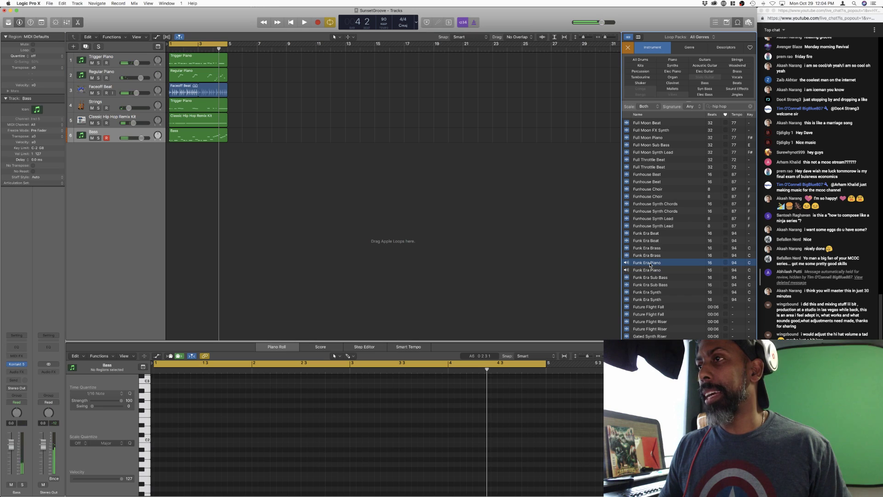
pyautogui.click(650, 300)
pyautogui.scroll(-5, 650, 301)
pyautogui.click(650, 305)
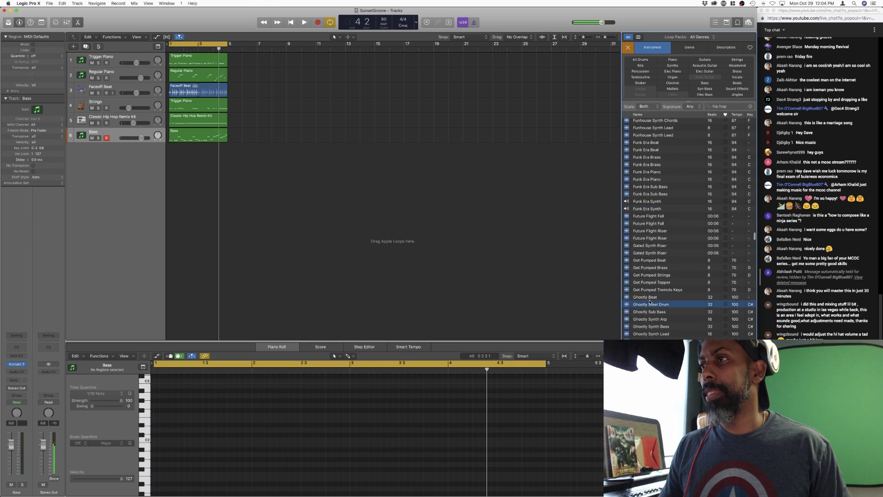
pyautogui.scroll(-5, 651, 304)
pyautogui.click(651, 328)
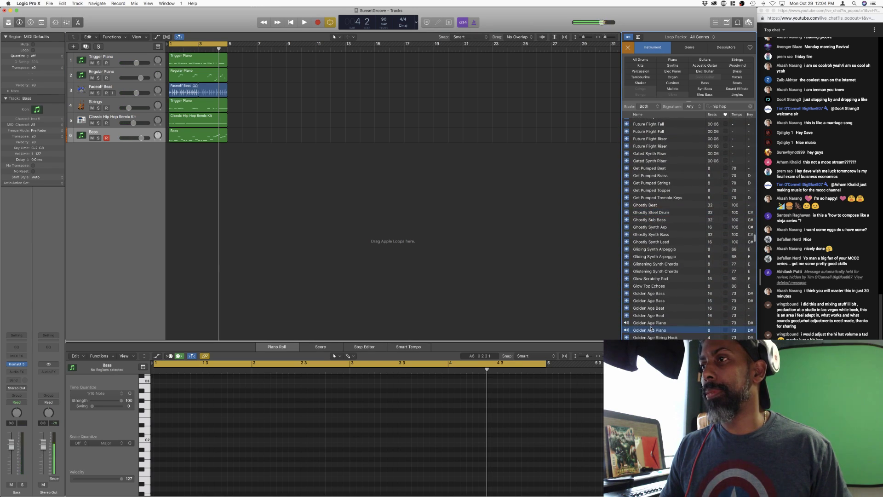
# - Audition further hip hop loops, including Got Game Arpeggio and Good Life Beat
pyautogui.scroll(-1, 651, 329)
pyautogui.scroll(-8, 651, 329)
pyautogui.click(650, 257)
pyautogui.scroll(-2, 651, 257)
pyautogui.scroll(-2, 650, 257)
pyautogui.click(647, 264)
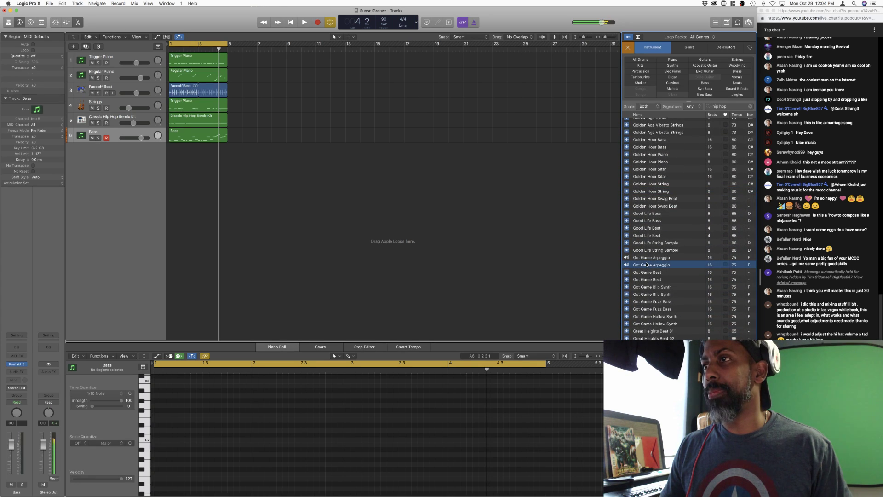
pyautogui.click(645, 228)
pyautogui.scroll(-2, 647, 279)
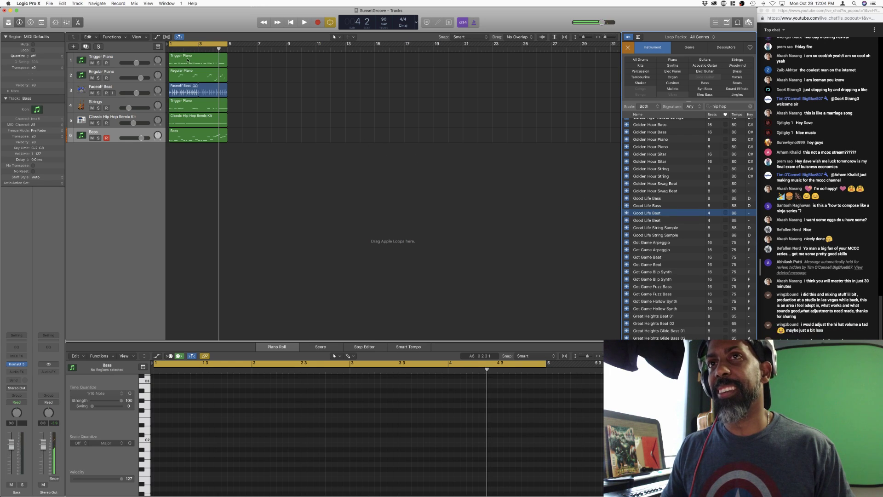
# - With the arrangement playing, add the Good Life Beat loop to the Faceoff Beat track at bar 5 and loop it to bar 9
pyautogui.click(174, 49)
pyautogui.press('space')
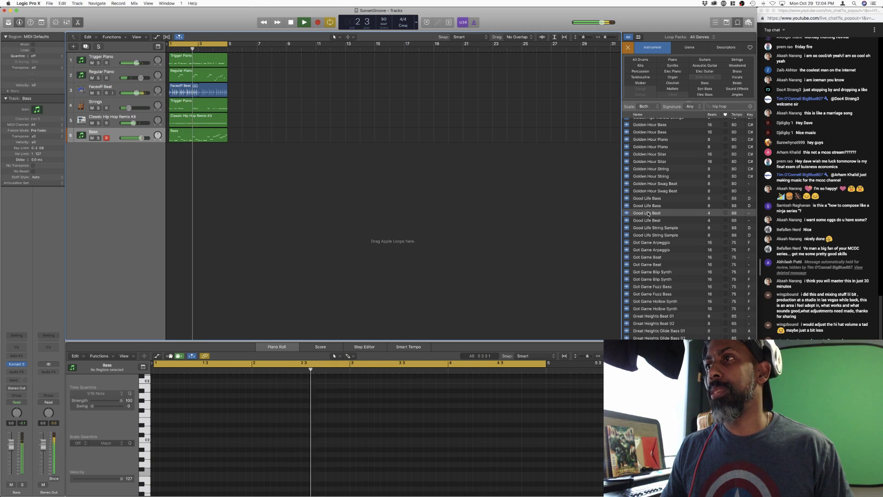
pyautogui.moveTo(648, 213); pyautogui.dragTo(243, 88)
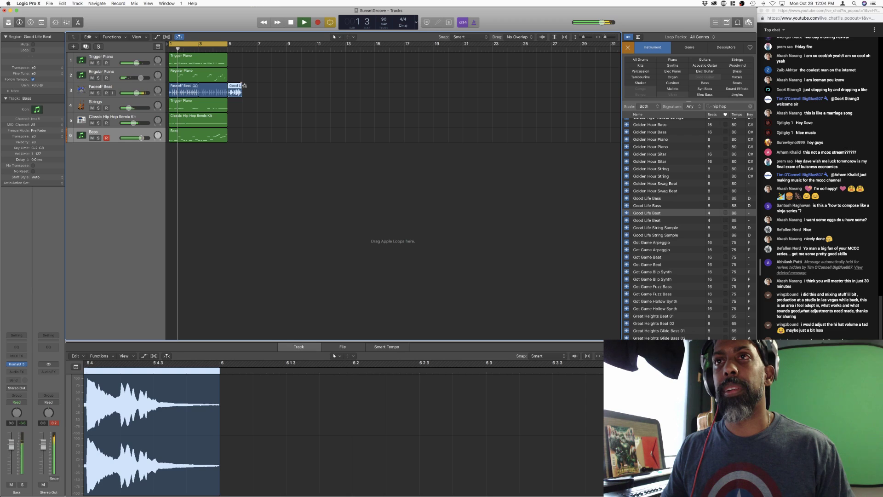
pyautogui.moveTo(244, 86); pyautogui.dragTo(288, 87)
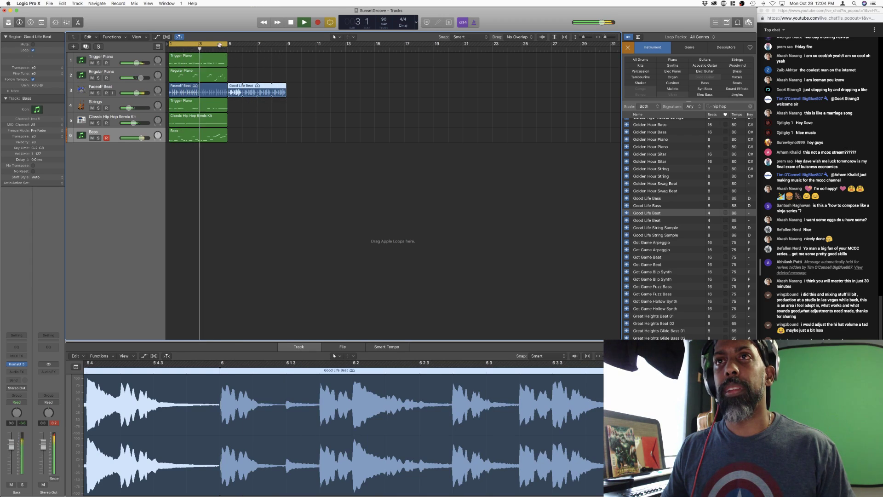
# - Turn off cycling, select the Trigger Piano region and track, and play the arrangement through the Good Life Beat section
pyautogui.click(216, 63)
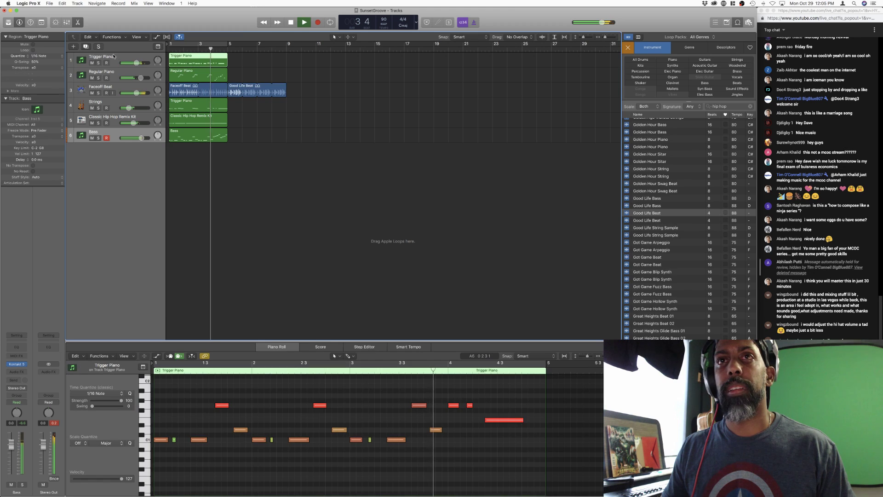
pyautogui.click(104, 57)
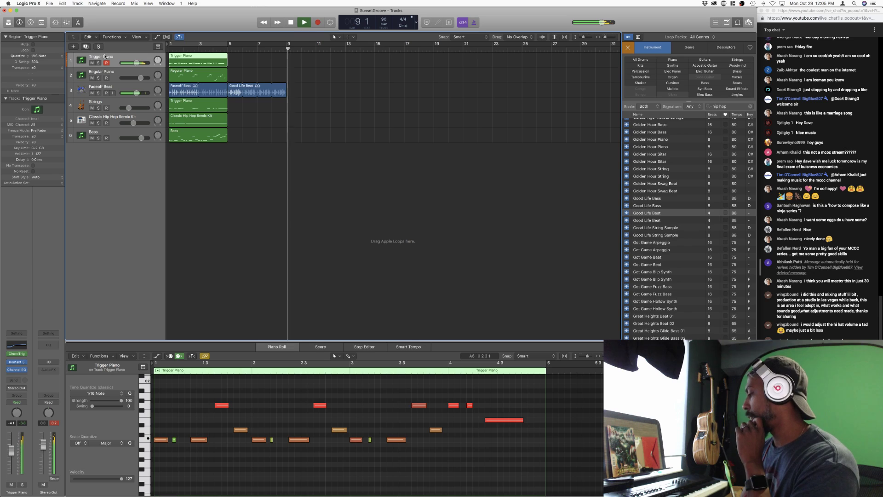
pyautogui.press('space')
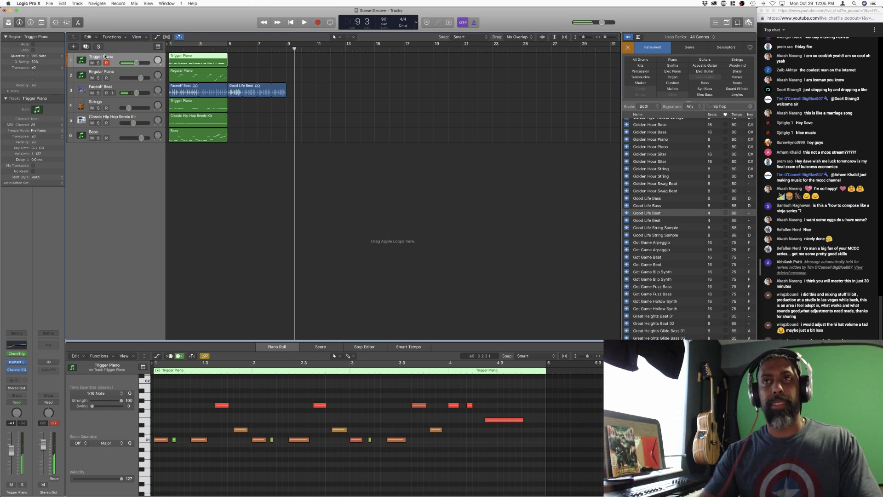
pyautogui.press('space')
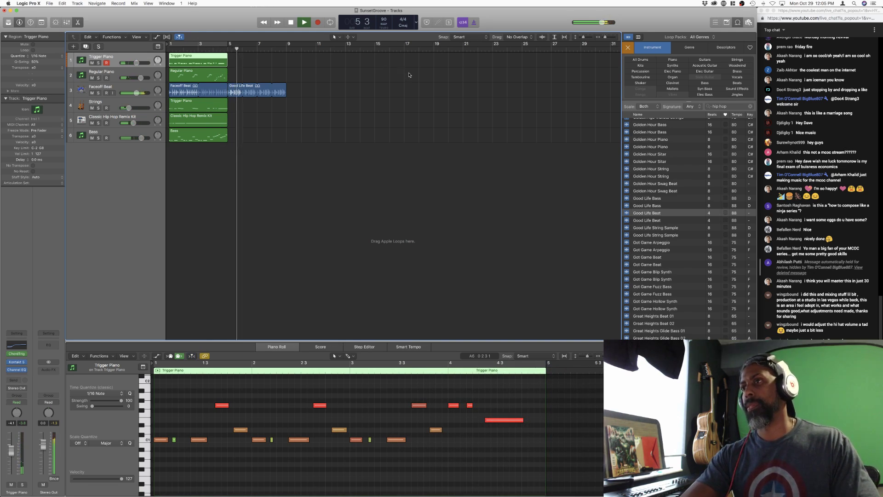
pyautogui.press('space')
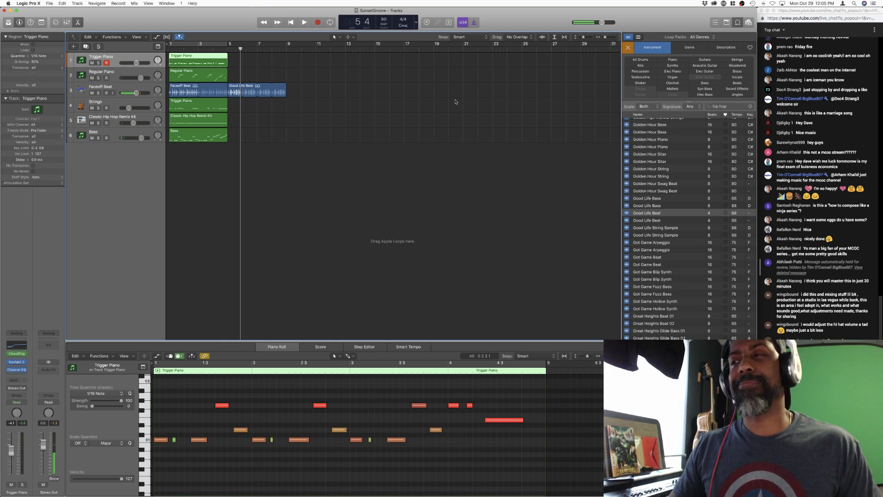
# - Audition more hip hop loops, including Got Game Arpeggio, Got Game Blip Synth, Great Heights Beat 02, Great Heights Wide Chords 01 and Gridlock Beat
pyautogui.click(654, 242)
pyautogui.scroll(-2, 664, 288)
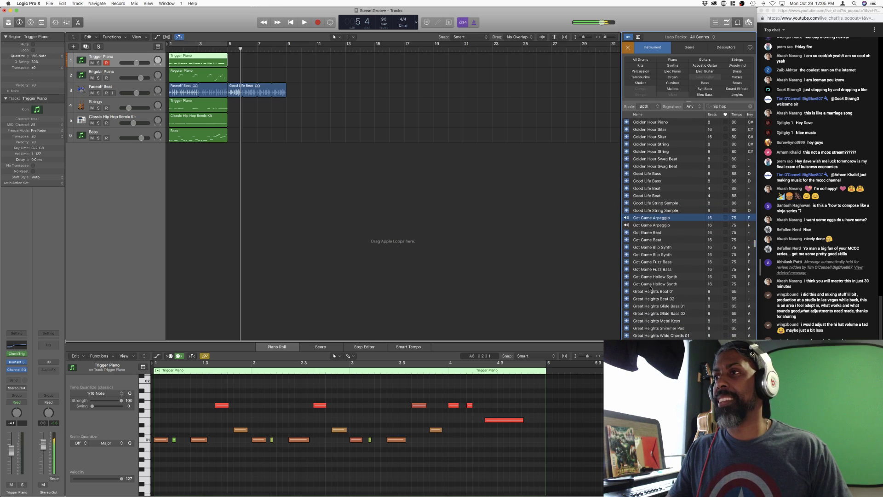
pyautogui.click(647, 249)
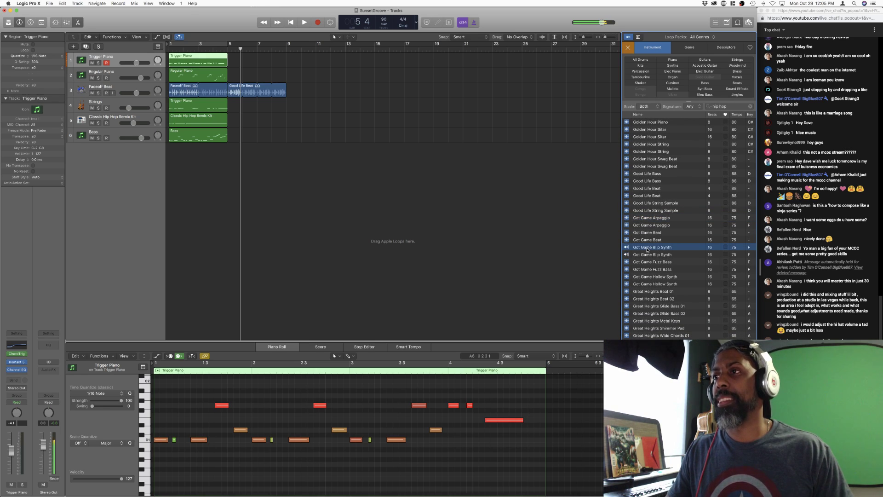
pyautogui.scroll(-2, 647, 299)
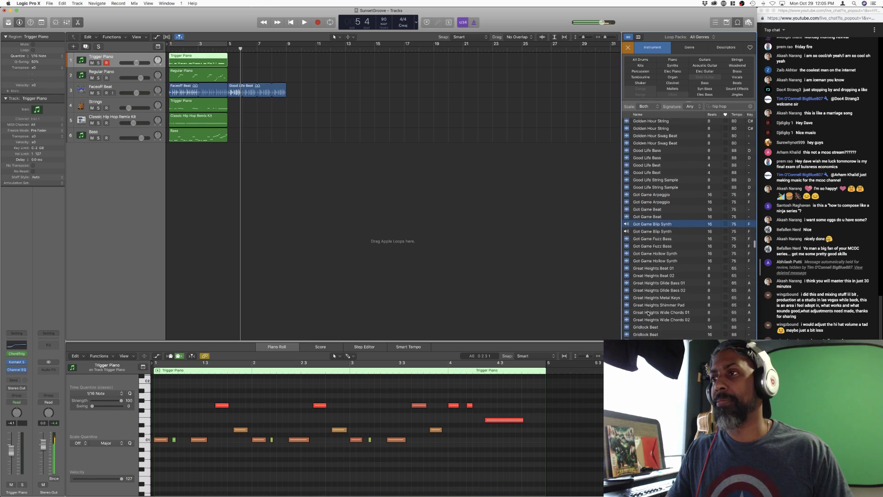
pyautogui.click(647, 276)
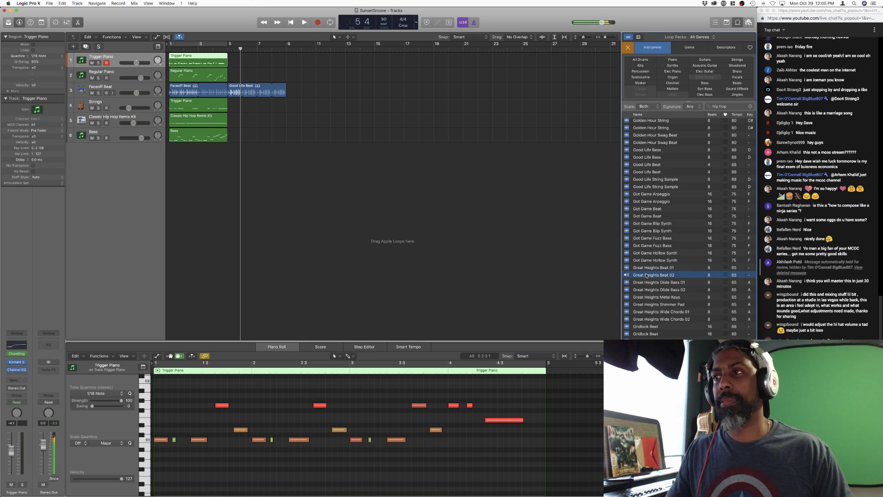
pyautogui.click(646, 311)
pyautogui.scroll(-4, 649, 294)
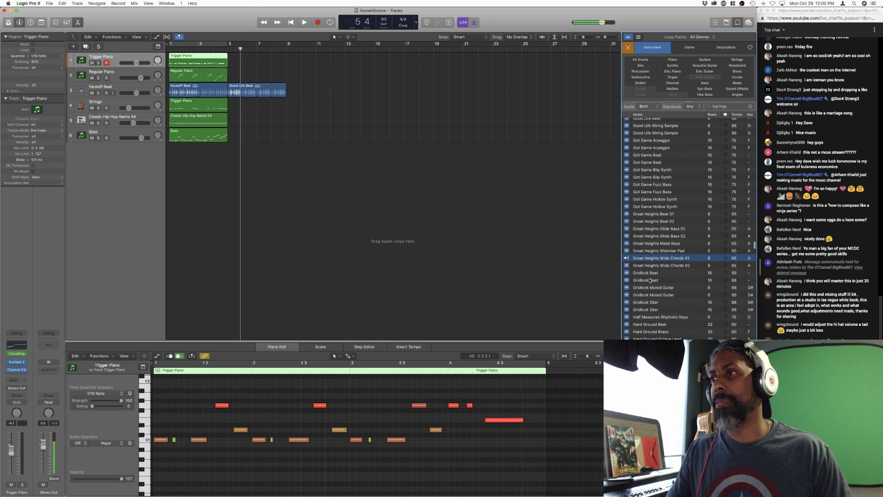
pyautogui.click(651, 274)
pyautogui.scroll(-2, 650, 275)
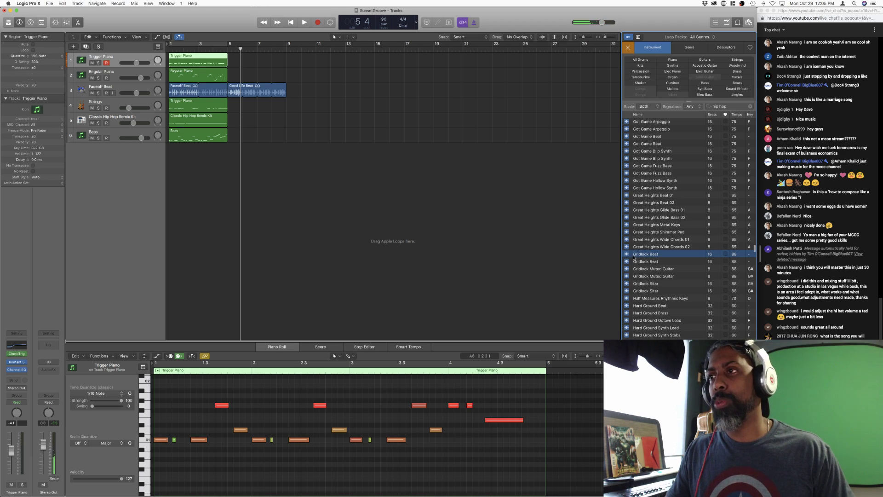
# - Replace the Good Life Beat at bar 5 of the Faceoff Beat track with the Gridlock Beat loop and play the arrangement through to bar 9
pyautogui.moveTo(635, 254); pyautogui.dragTo(229, 91)
pyautogui.click(171, 58)
pyautogui.press('space')
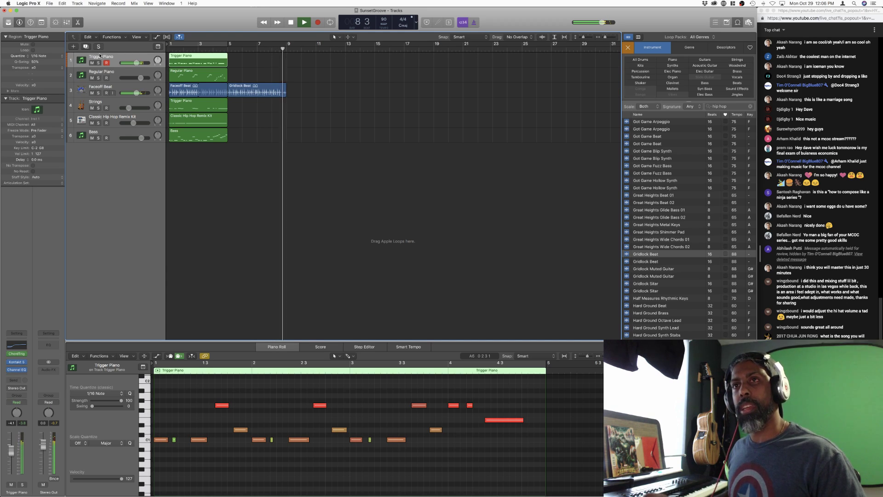
pyautogui.press('space')
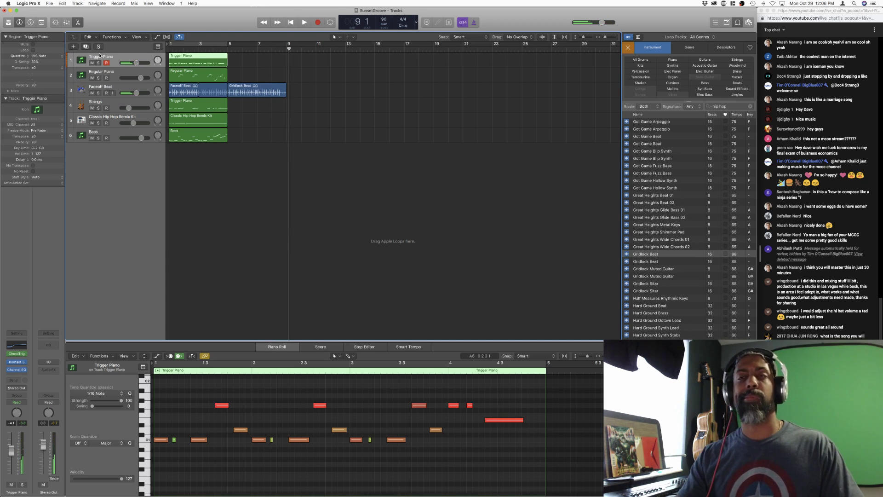
# - Position the playhead at bar 5 and teach Trigger Piano's Chord Trigger a new chord on a black key in the C1 octave
pyautogui.click(227, 50)
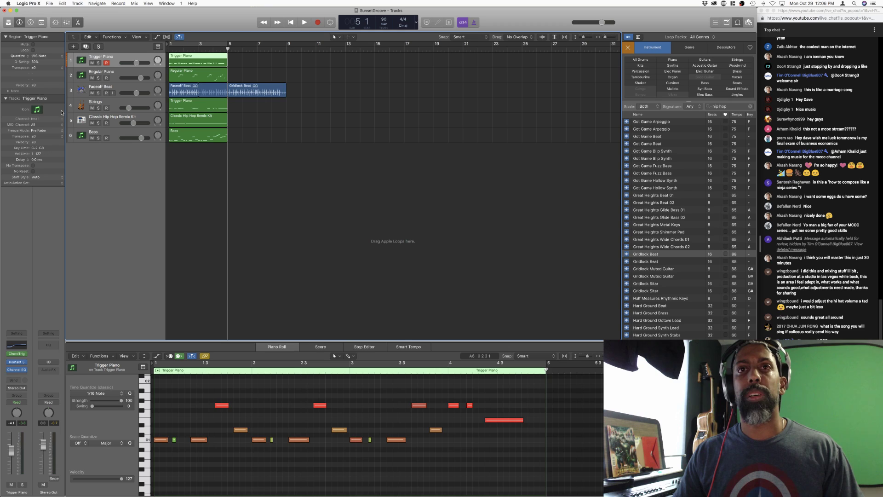
pyautogui.click(17, 354)
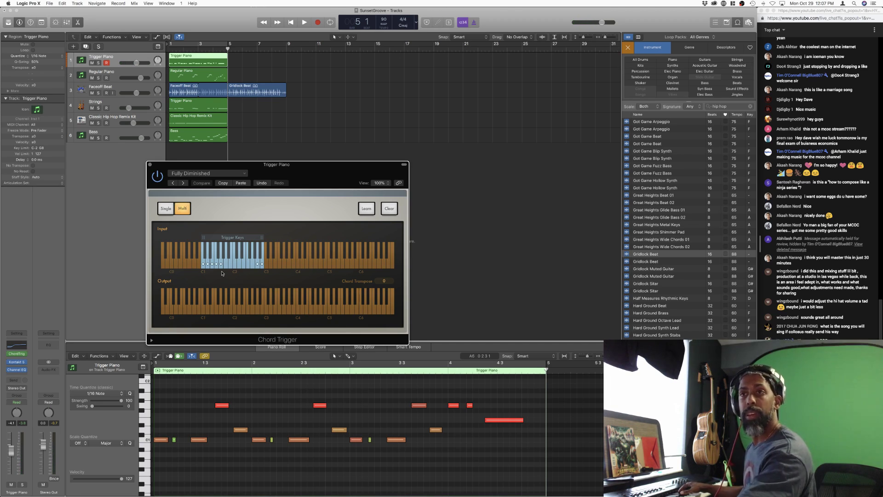
pyautogui.click(359, 208)
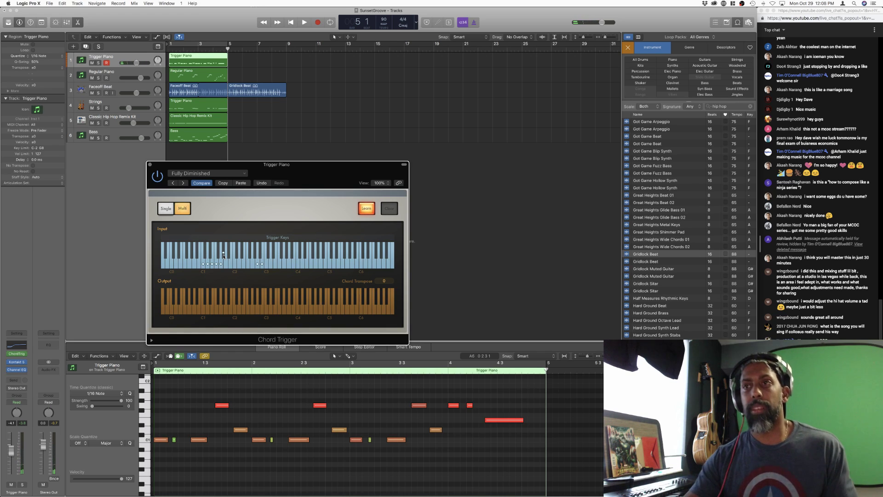
pyautogui.click(371, 210)
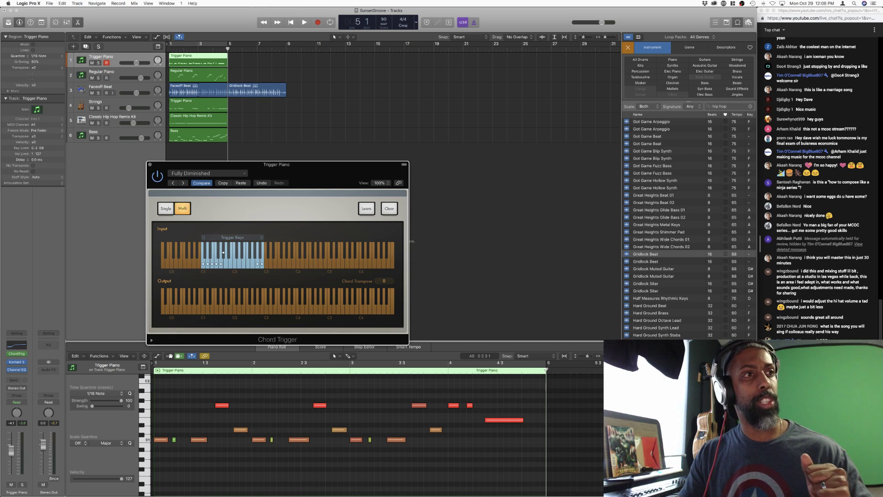
pyautogui.press('super+Tab')
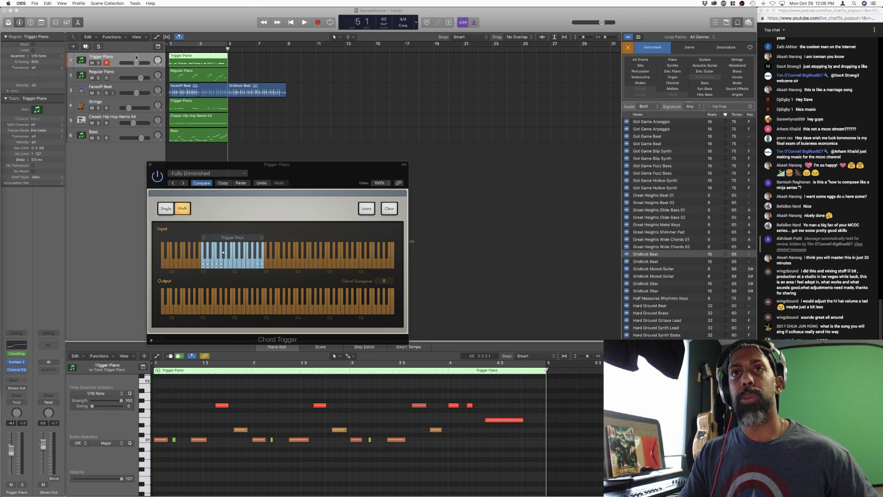
pyautogui.click(117, 58)
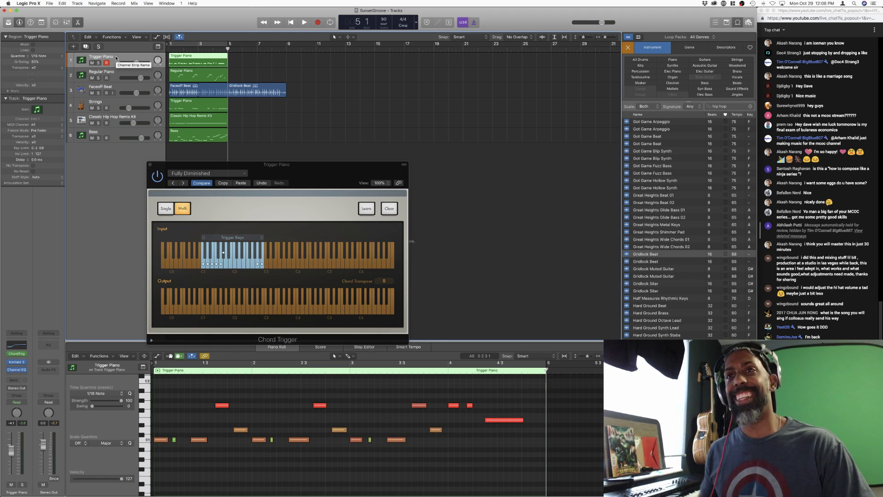
pyautogui.press('super+Tab')
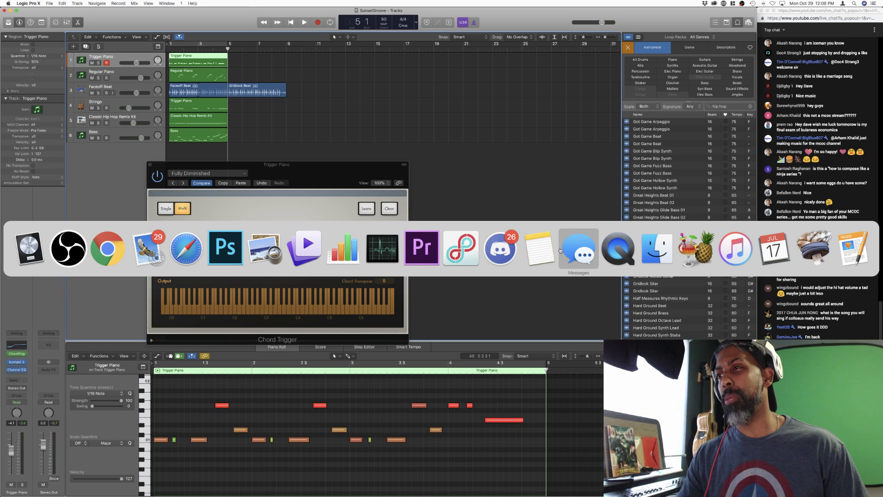
pyautogui.click(30, 248)
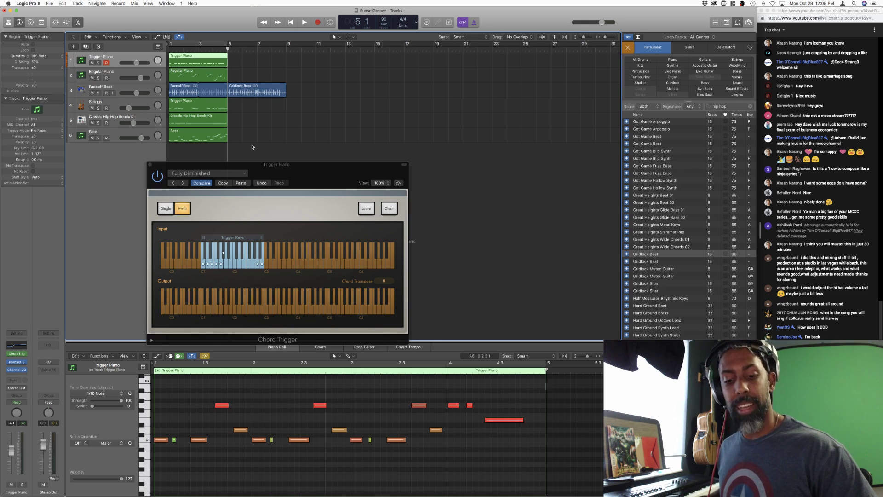
# - Record a second Trigger Piano part from bar 5 to bar 9 and quantize it to 1/16 Note
pyautogui.press('r')
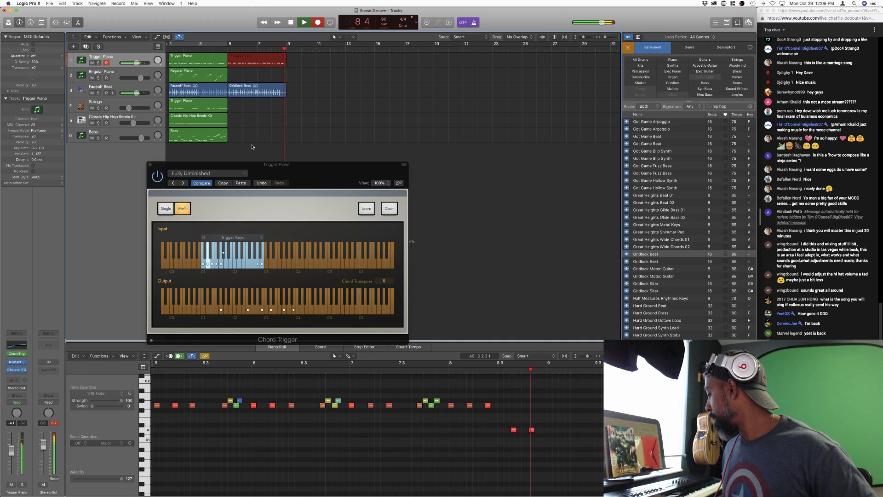
pyautogui.press('space')
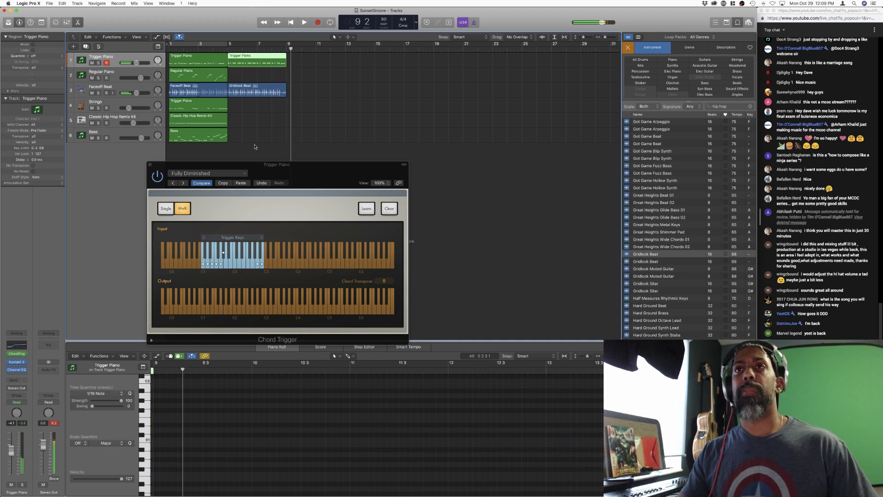
pyautogui.click(192, 49)
pyautogui.press('space')
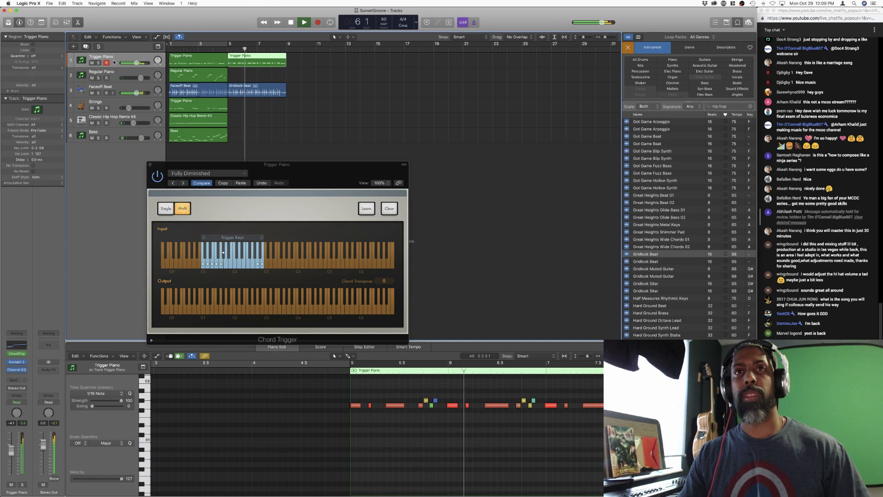
pyautogui.click(33, 56)
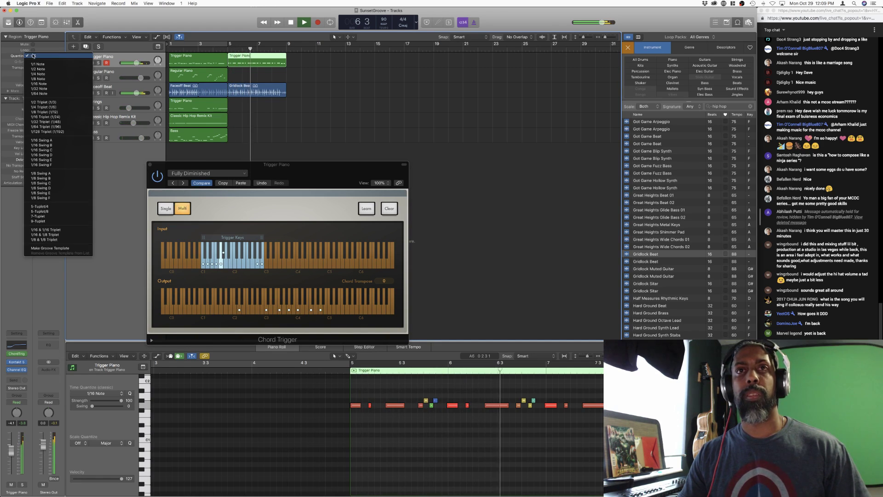
pyautogui.click(41, 83)
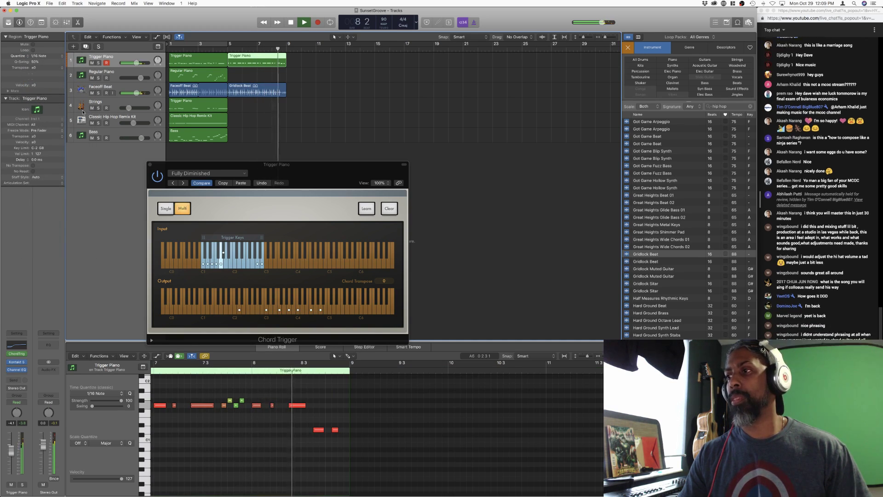
pyautogui.press('space')
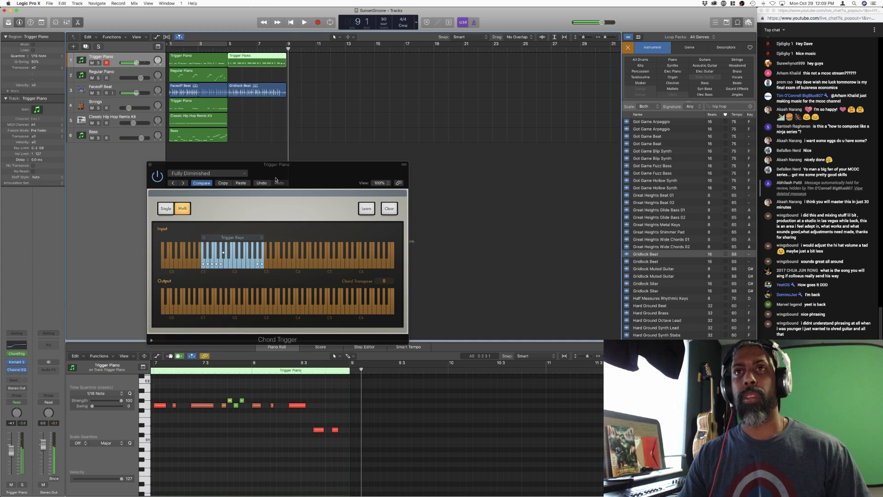
# - Set the cycle range to cover bars 1 to 9 and play it back
pyautogui.click(219, 43)
pyautogui.moveTo(228, 44); pyautogui.dragTo(286, 47)
pyautogui.press('space')
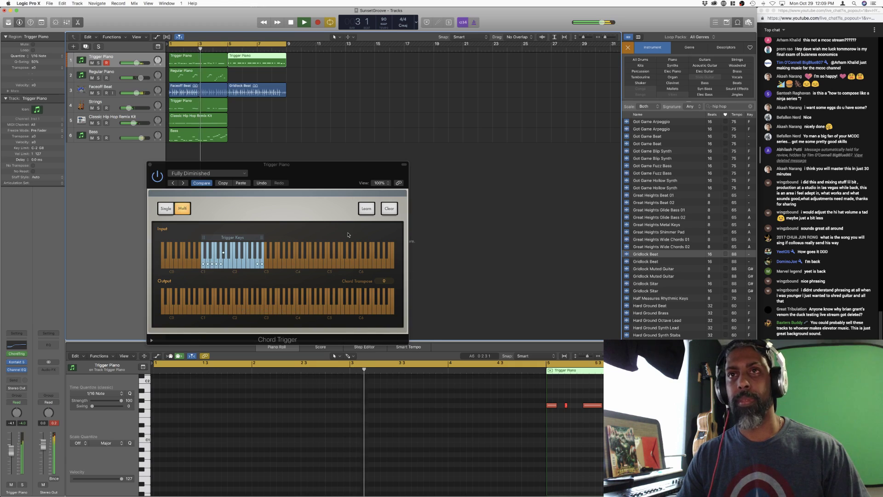
# - Record a new bass part on the Bass track from bar 5 past bar 9 with cycling turned off
pyautogui.click(99, 134)
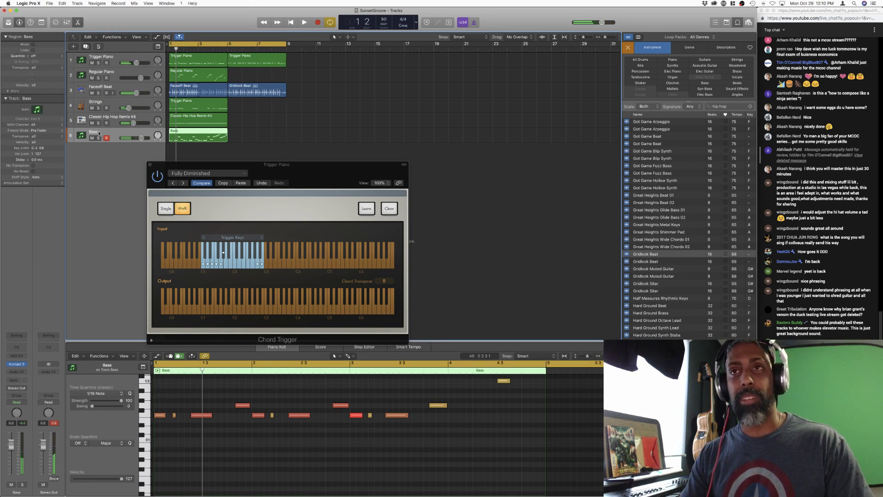
pyautogui.press('space')
pyautogui.click(116, 151)
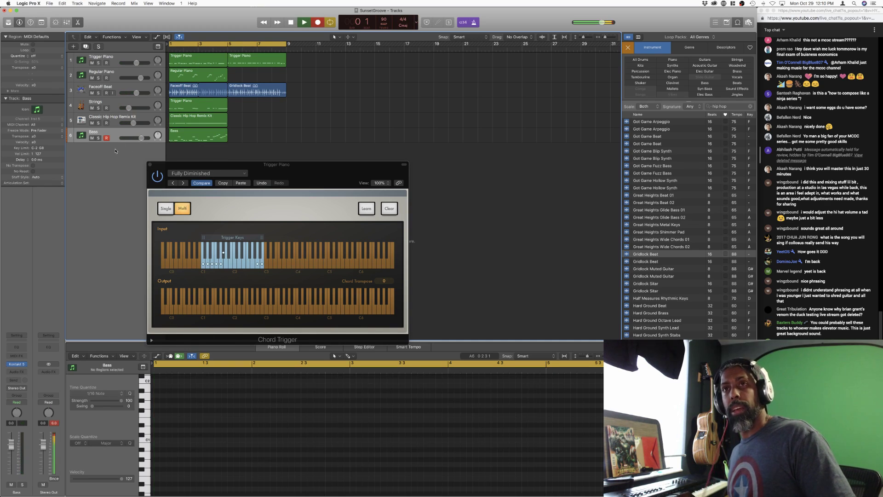
pyautogui.press('space')
pyautogui.click(223, 47)
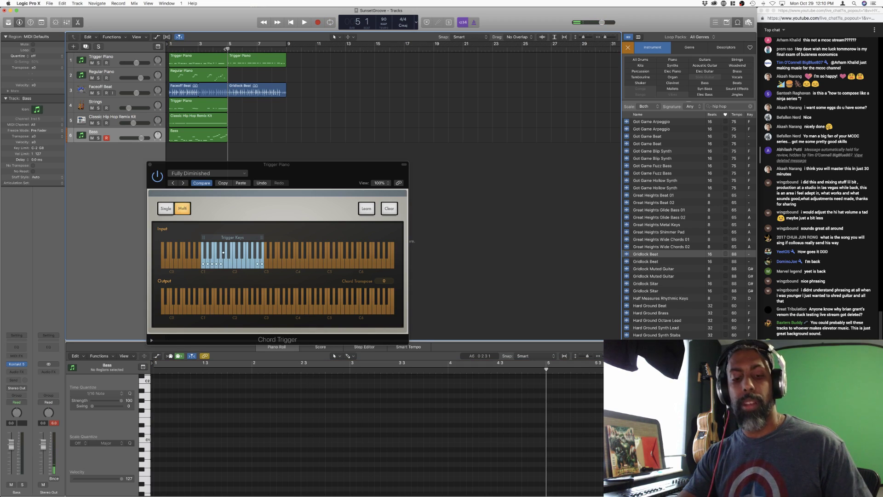
pyautogui.press('r')
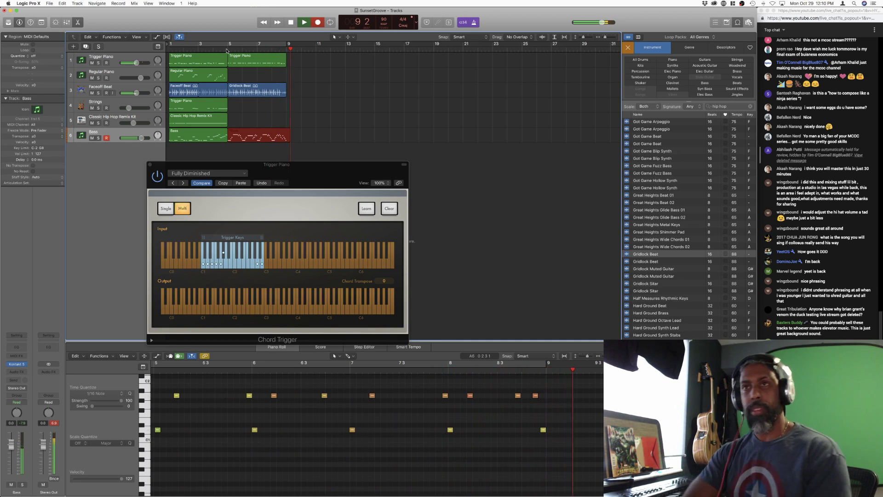
pyautogui.press('space')
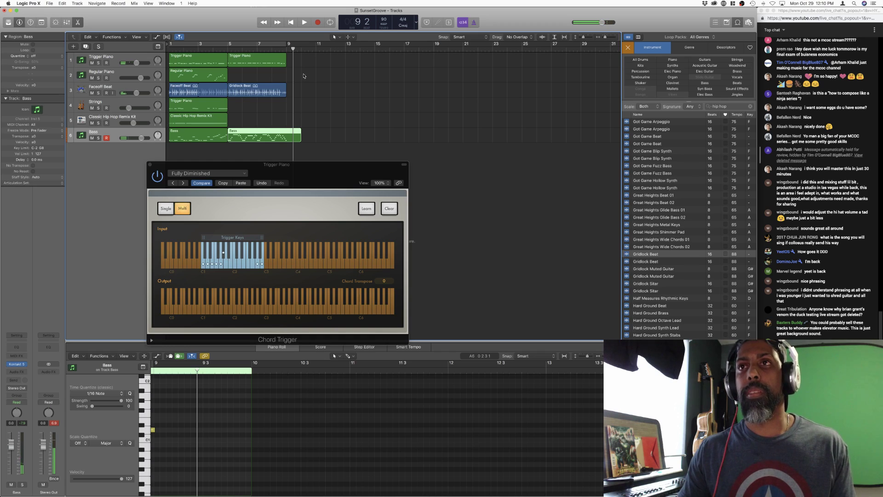
# - Delete the stray bass note at bar 9, then split the new Bass region there and remove the leftover piece
pyautogui.click(287, 48)
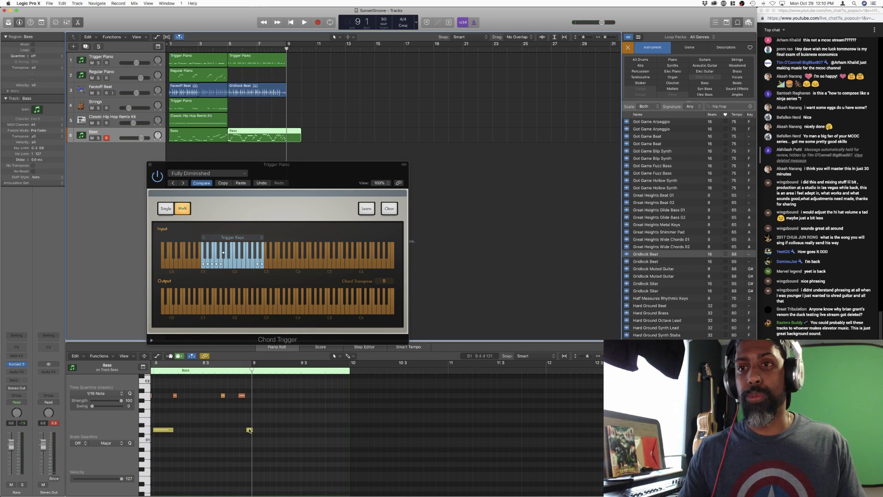
pyautogui.moveTo(230, 409); pyautogui.dragTo(281, 452)
pyautogui.press('Delete')
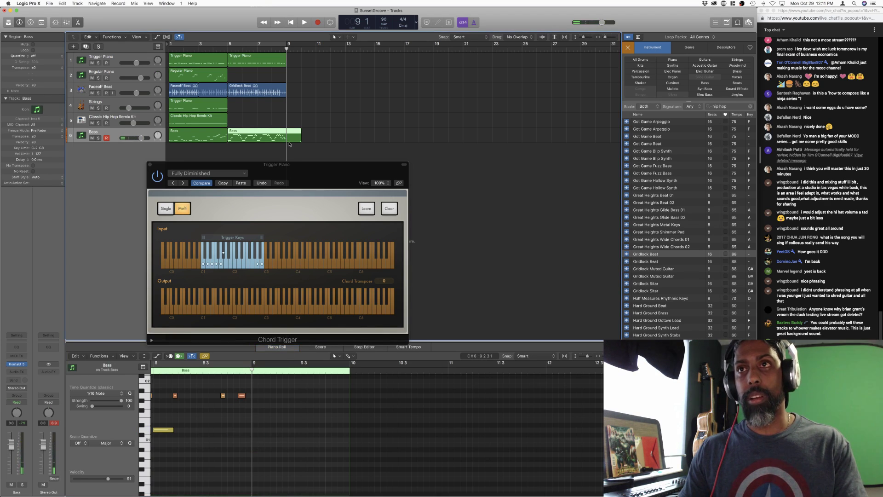
pyautogui.press('super+t')
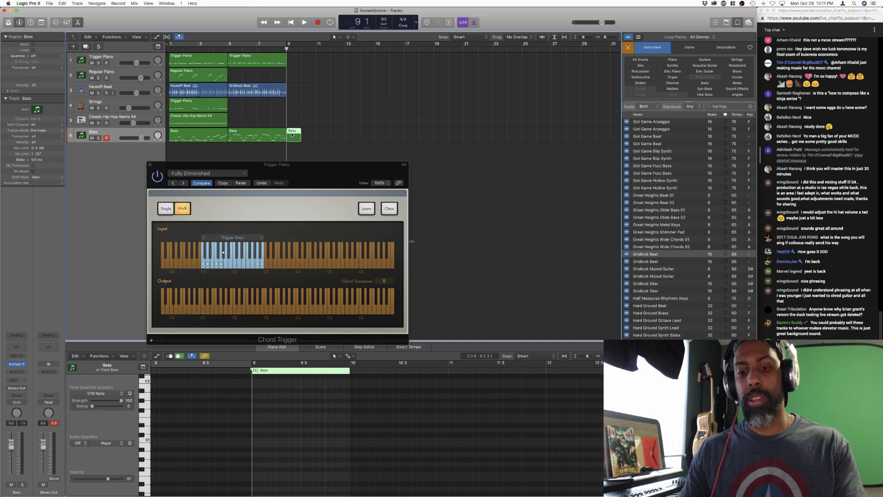
pyautogui.press('Delete')
# - Turn cycling back on and play the arrangement with the new bass part
pyautogui.click(248, 43)
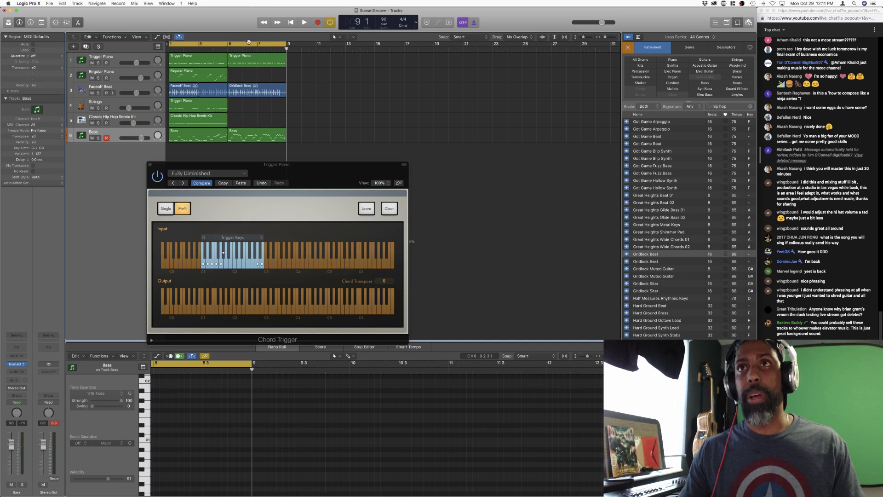
pyautogui.press('space')
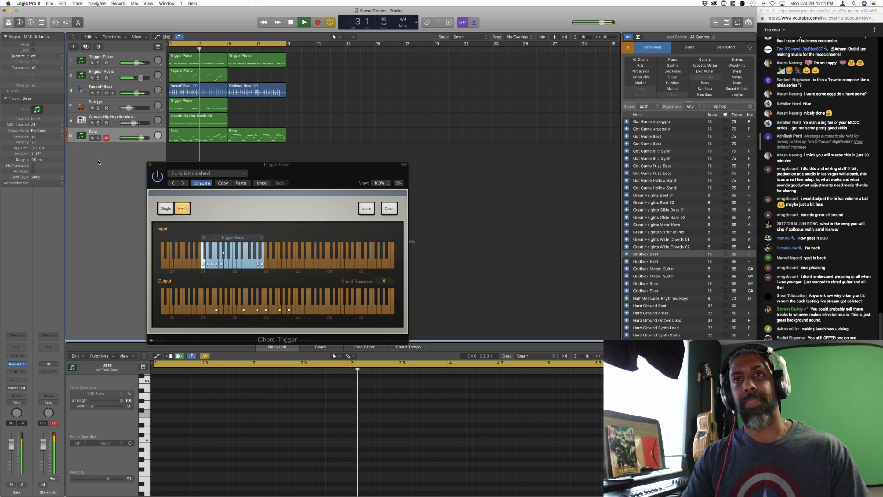
# - Add one software instrument track with an empty channel strip, close the Chord Trigger window, and name the track Muted Trumpet
pyautogui.moveTo(299, 166); pyautogui.dragTo(435, 188)
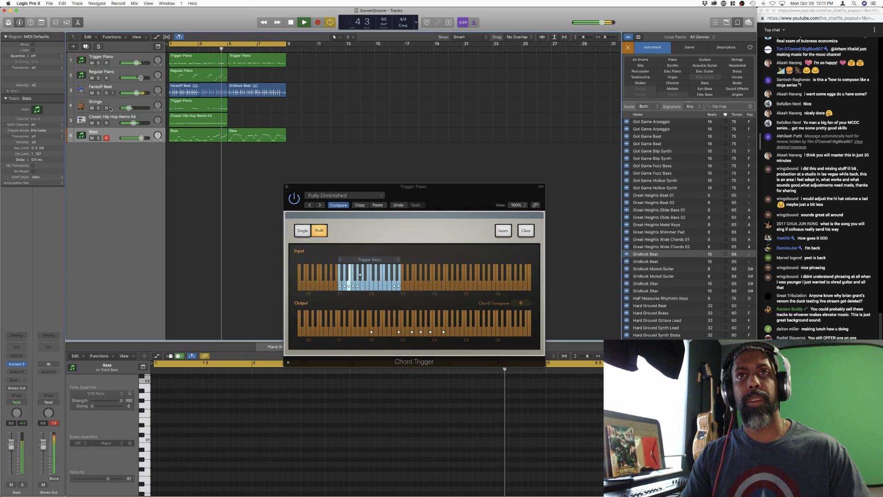
pyautogui.click(74, 47)
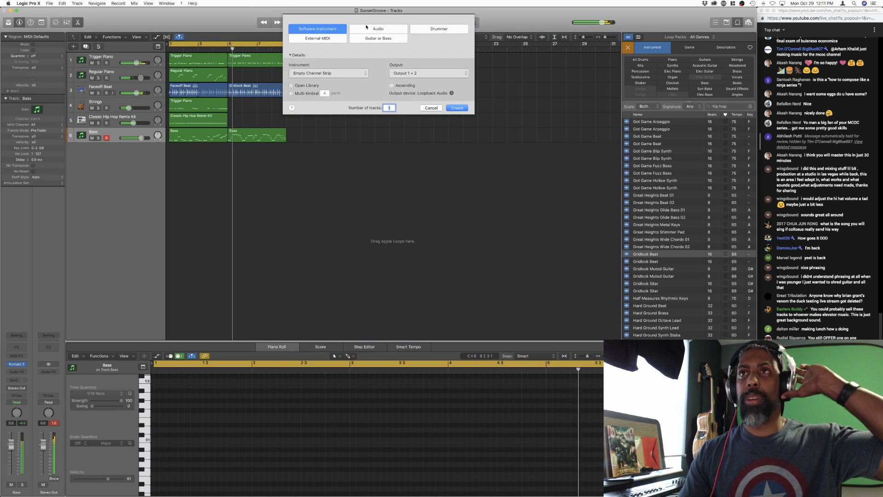
pyautogui.press('Return')
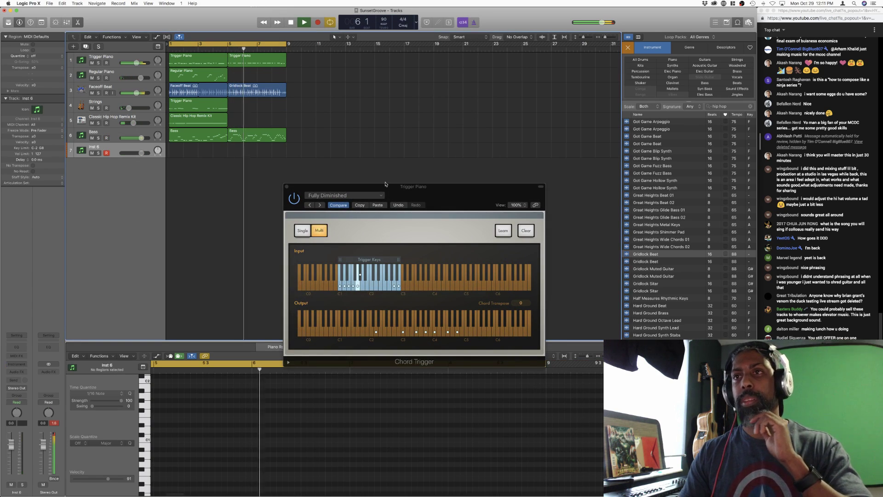
pyautogui.click(286, 187)
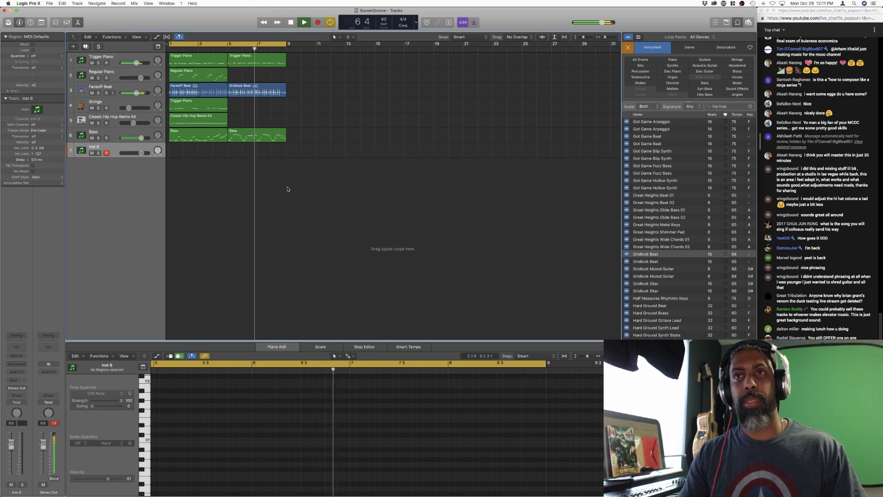
pyautogui.doubleClick(94, 146)
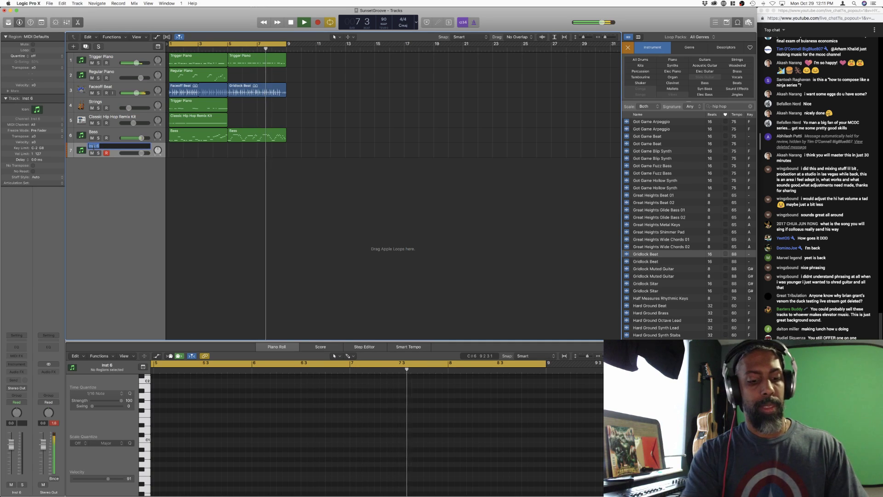
pyautogui.write('Muted')
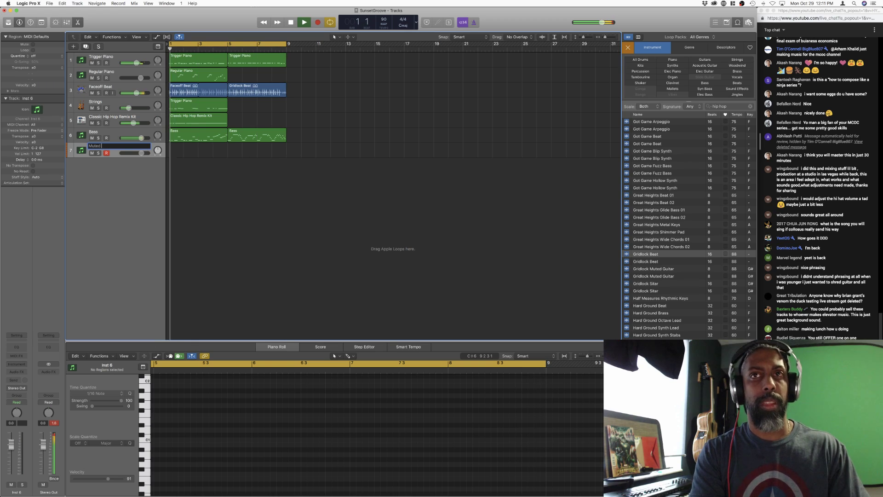
pyautogui.write('Trumpet')
pyautogui.press('Return')
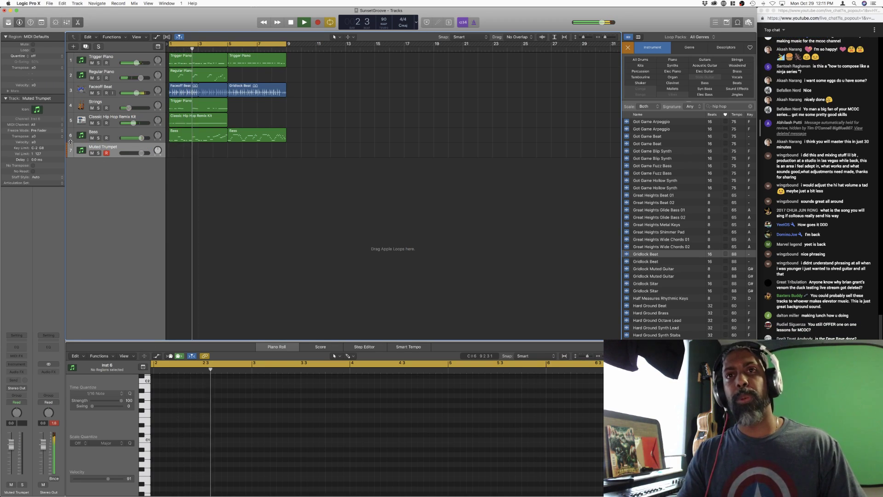
# - Load the stereo version of Kontakt 5 as the Muted Trumpet track's instrument
pyautogui.click(17, 364)
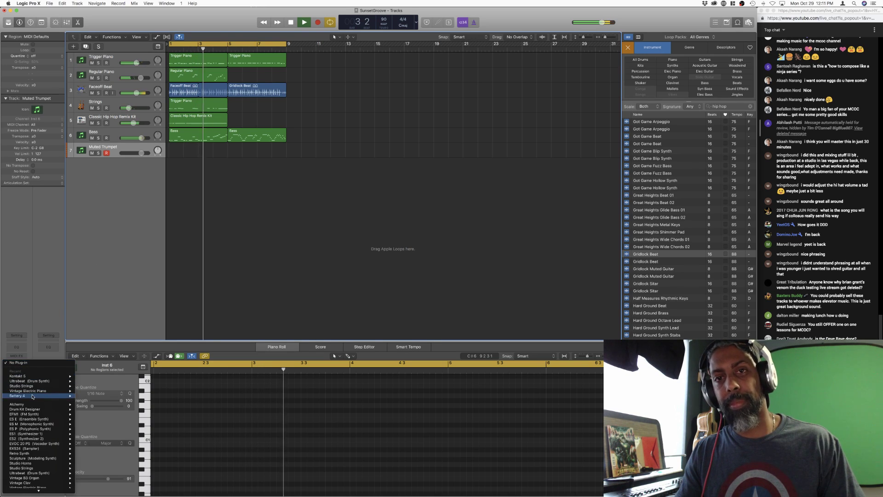
pyautogui.moveTo(37, 376)
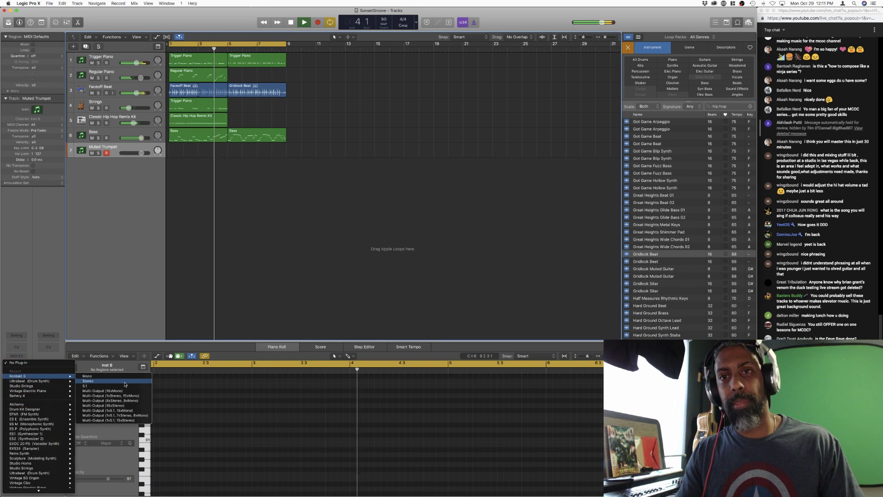
pyautogui.click(101, 381)
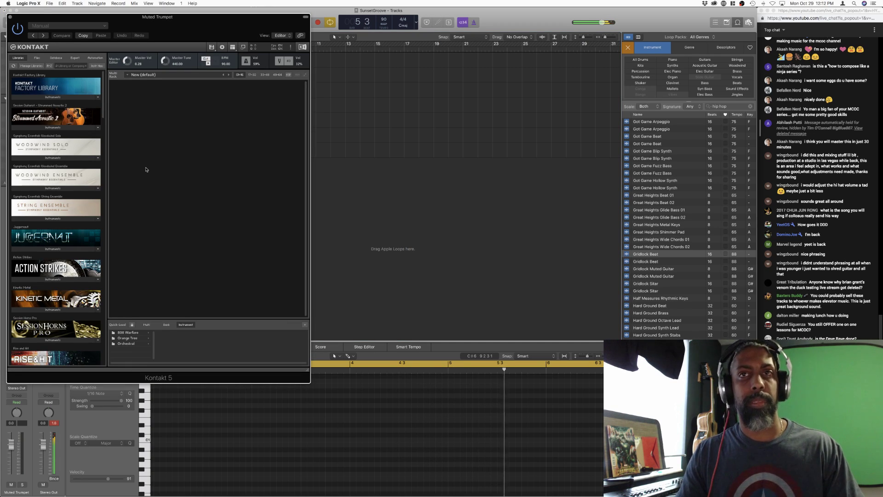
# - Move the Kontakt window clear of the track list and look through its instrument libraries for a brass library
pyautogui.moveTo(155, 17); pyautogui.dragTo(312, 13)
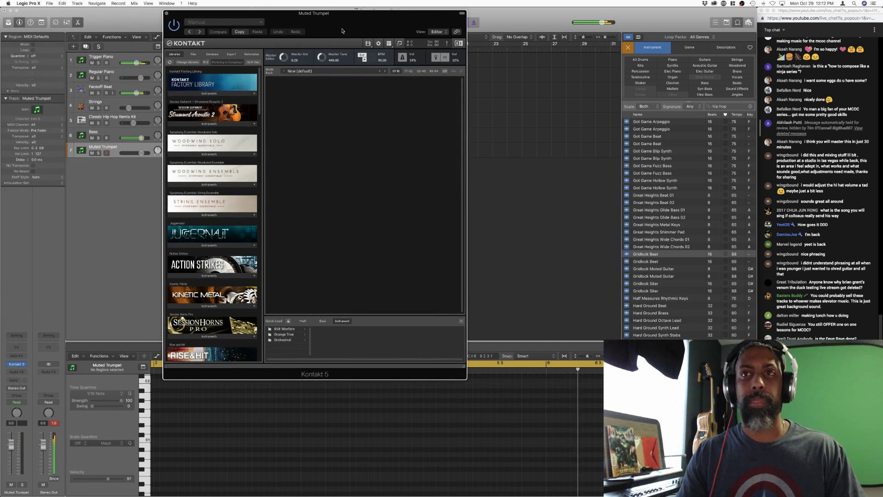
pyautogui.scroll(-5, 200, 293)
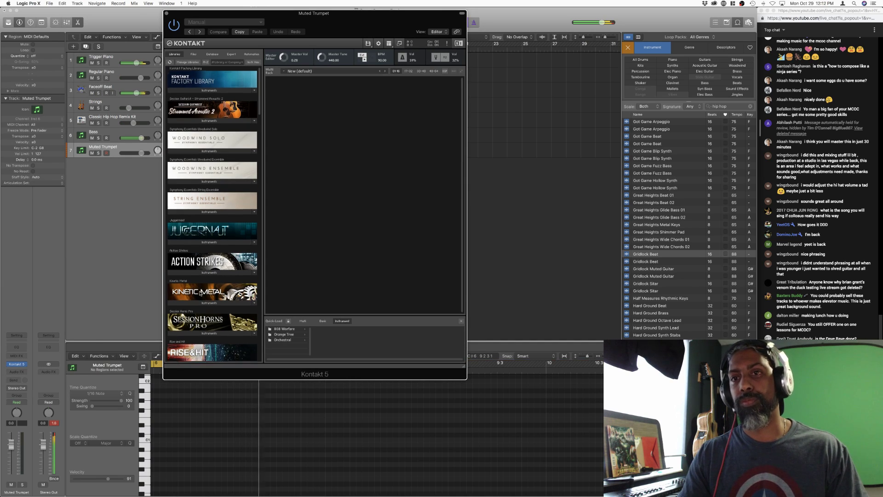
pyautogui.scroll(-5, 200, 293)
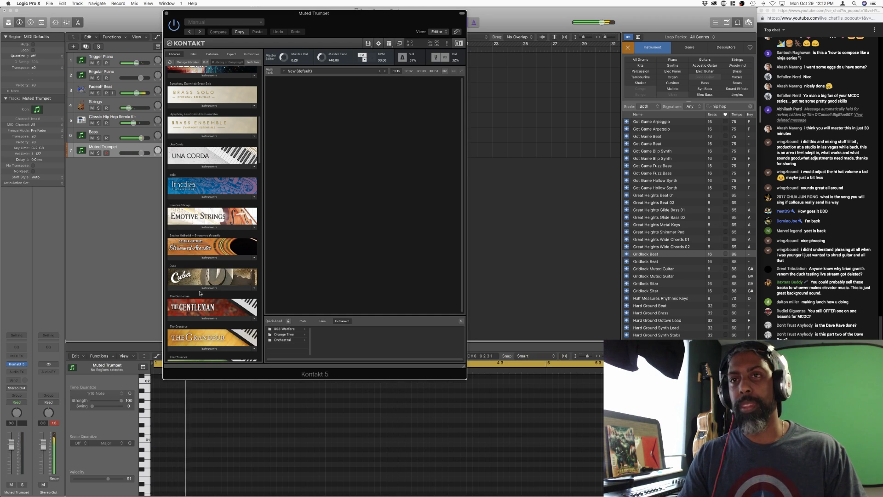
pyautogui.scroll(-1, 208, 252)
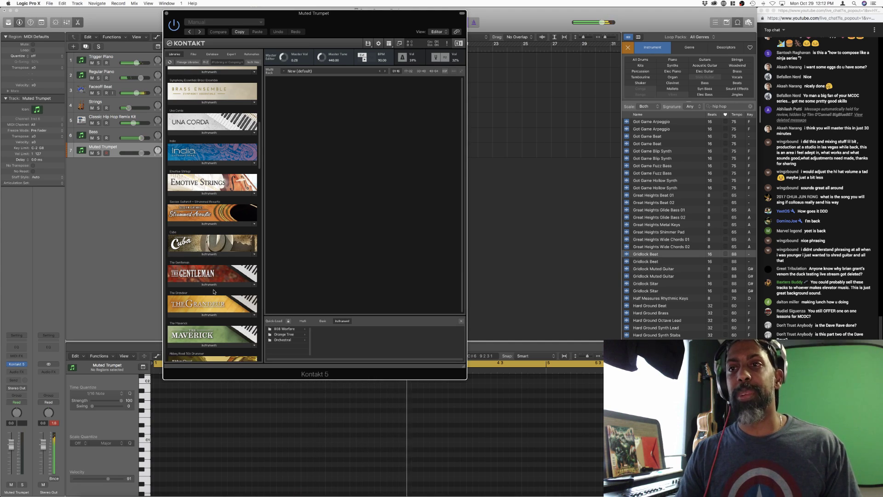
pyautogui.scroll(-1, 213, 291)
pyautogui.scroll(-3, 212, 299)
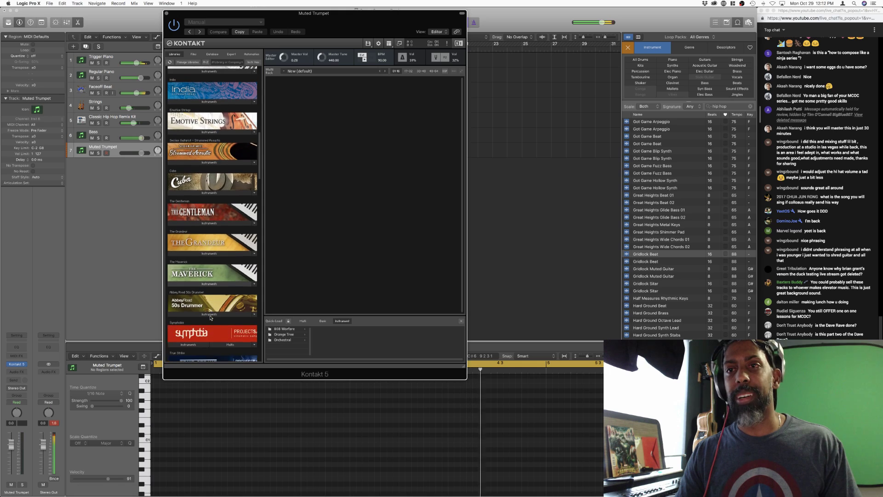
pyautogui.scroll(-2, 210, 318)
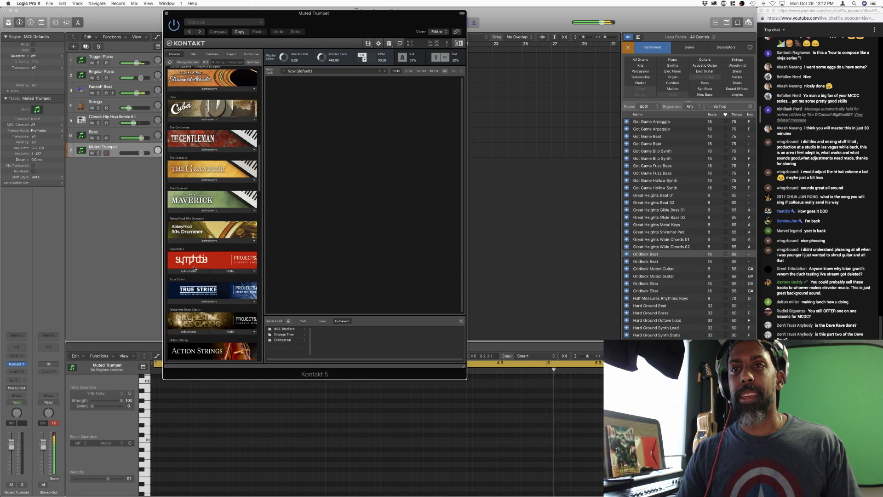
pyautogui.scroll(-2, 200, 294)
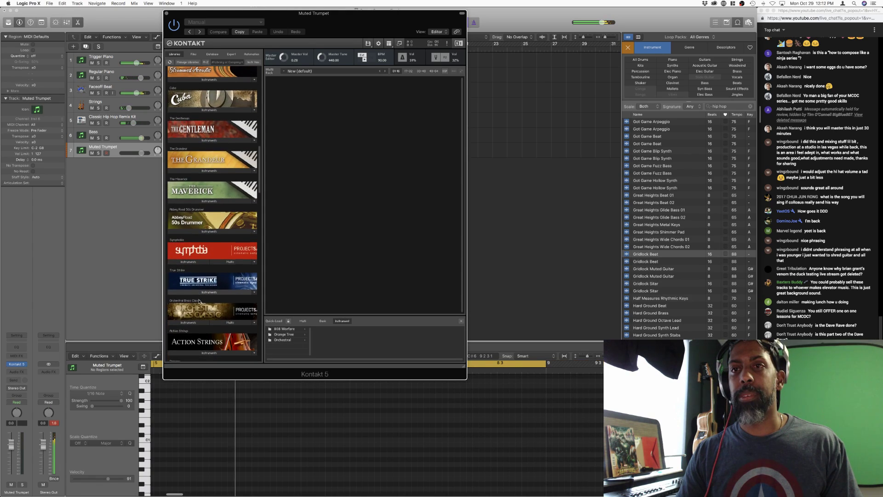
# - Examine the Trumpet Solo and Trumpet Section patches of Orchestral Brass Classic for a muted trumpet, then collapse the library
pyautogui.click(192, 316)
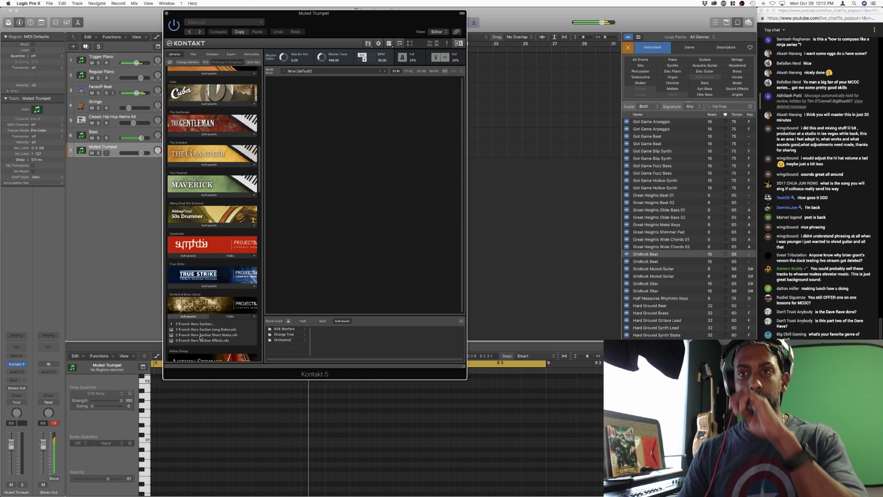
pyautogui.scroll(-2, 193, 325)
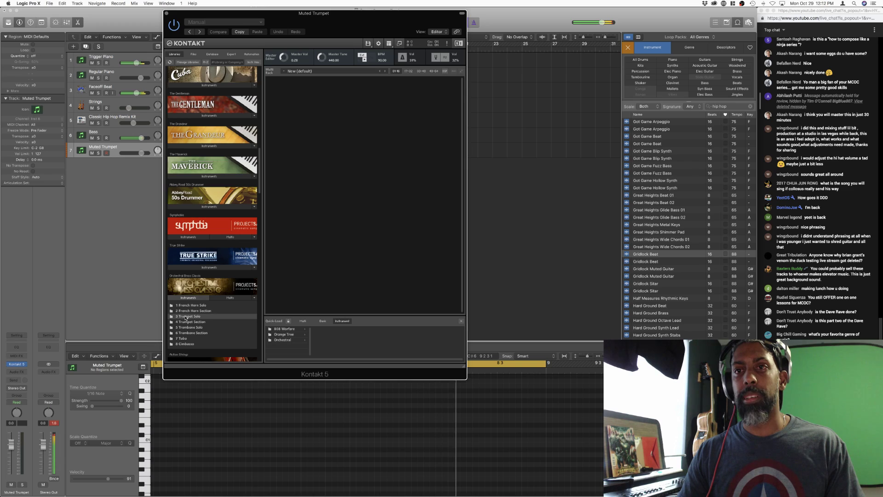
pyautogui.doubleClick(186, 316)
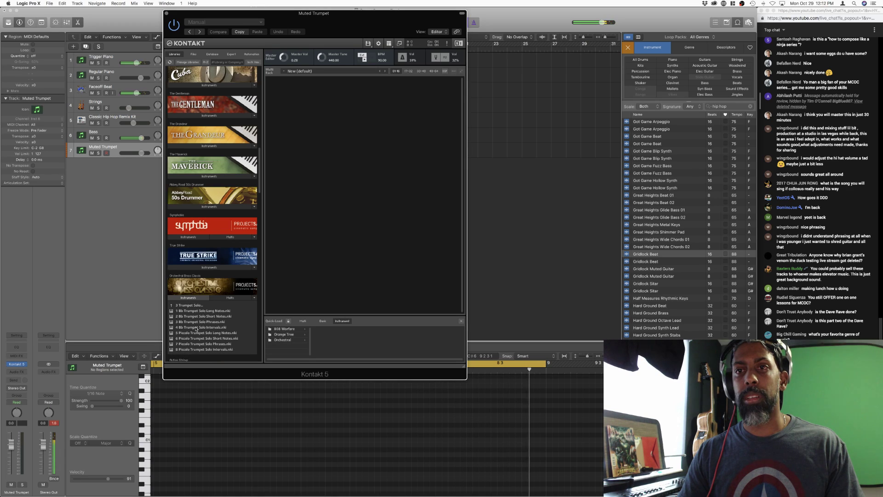
pyautogui.scroll(-1, 200, 336)
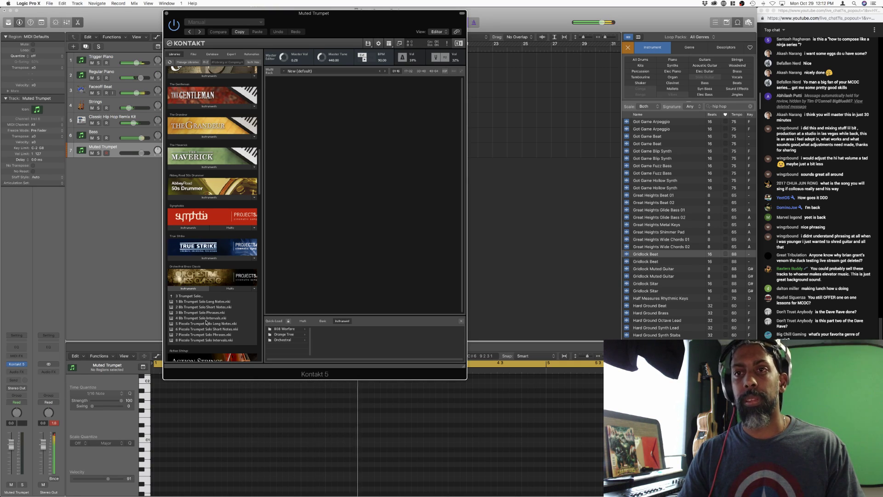
pyautogui.click(189, 297)
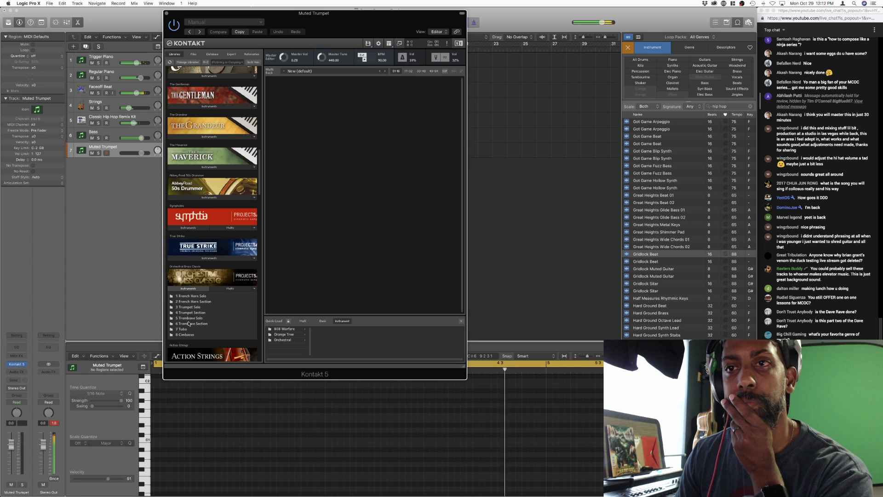
pyautogui.click(188, 313)
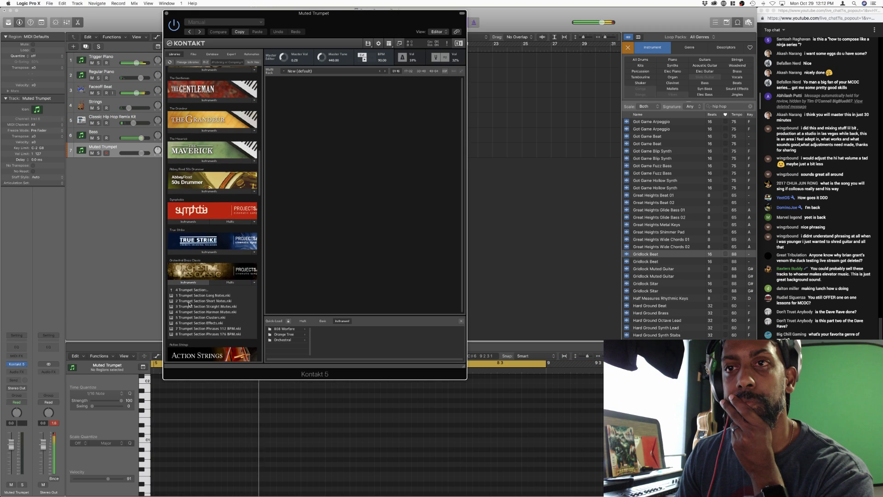
pyautogui.click(188, 291)
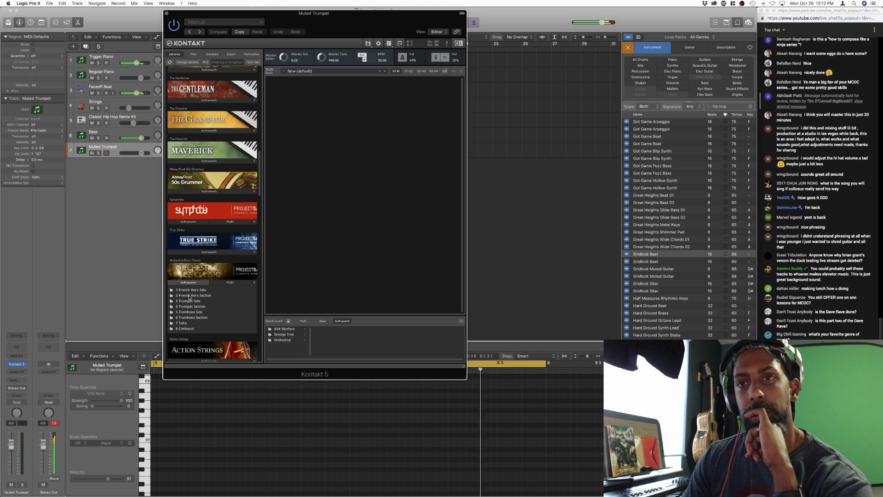
pyautogui.click(188, 281)
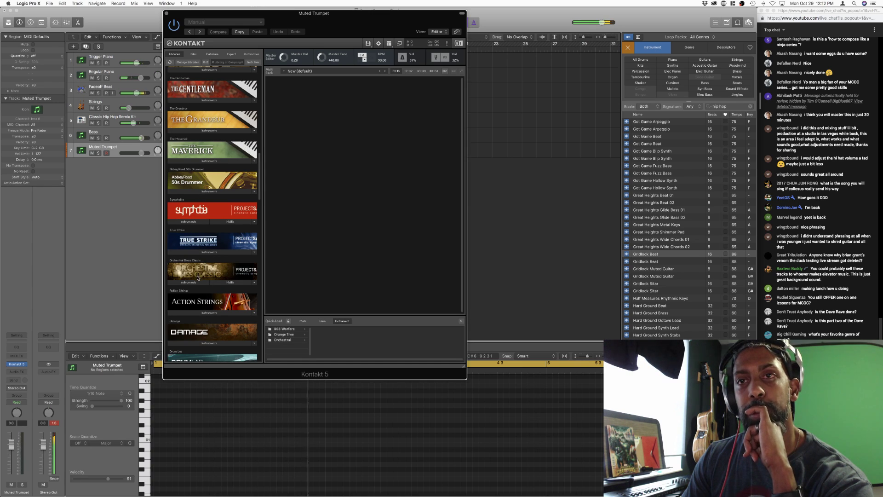
# - Load Trumpet Mute from the Horns folder of the Band category in the Kontakt Factory Library
pyautogui.scroll(10, 199, 272)
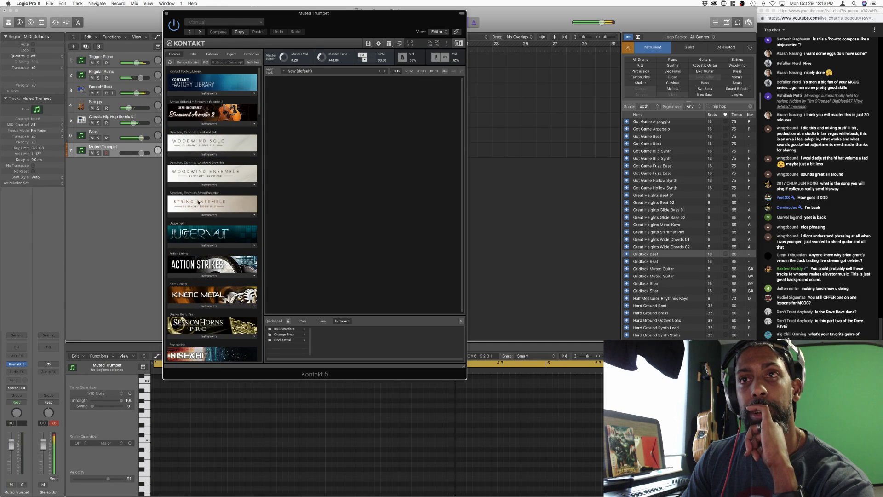
pyautogui.click(203, 94)
pyautogui.click(180, 101)
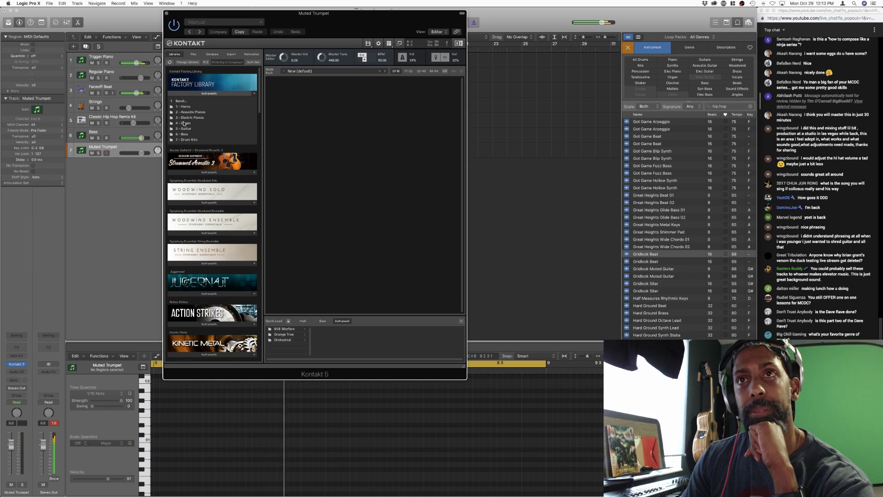
pyautogui.click(184, 107)
pyautogui.click(184, 108)
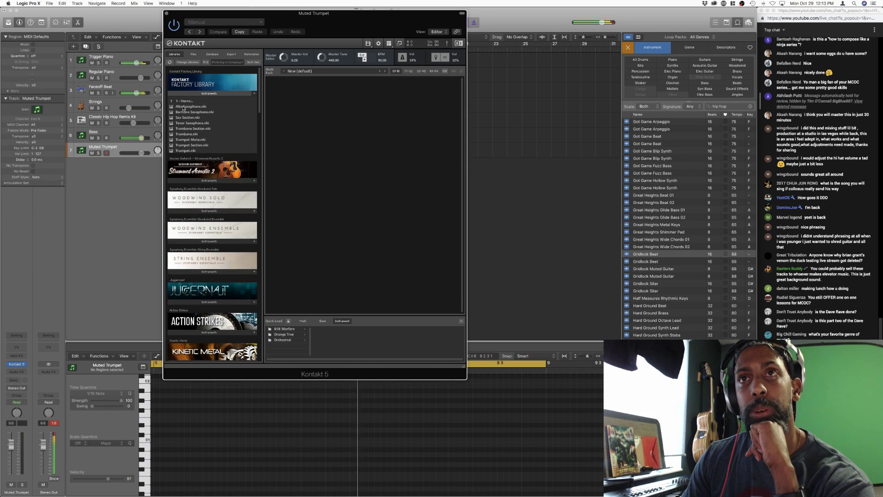
pyautogui.doubleClick(185, 139)
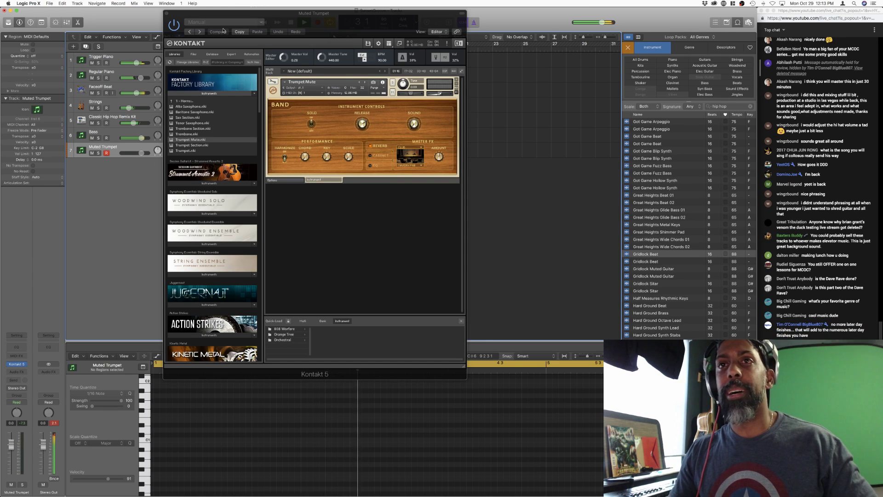
# - Move the Kontakt window off the arrangement and record a muted trumpet melody over the second section from bar 5 to bar 9
pyautogui.moveTo(277, 15); pyautogui.dragTo(467, 62)
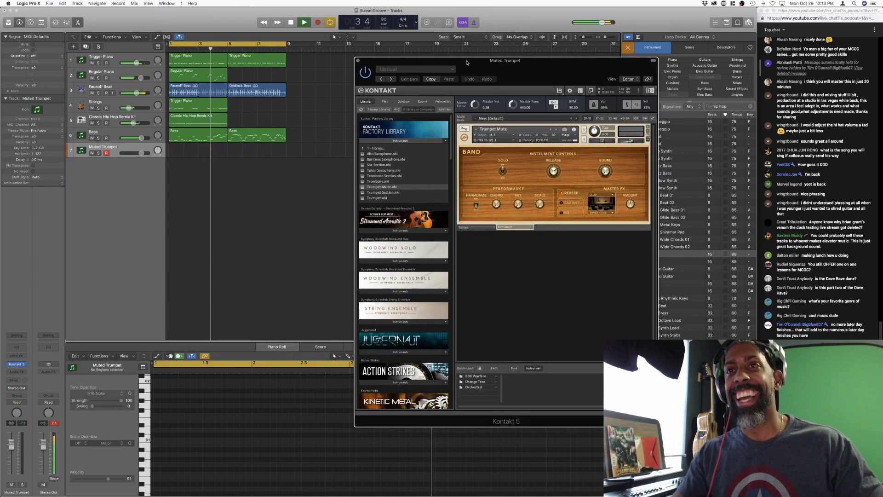
pyautogui.press('r')
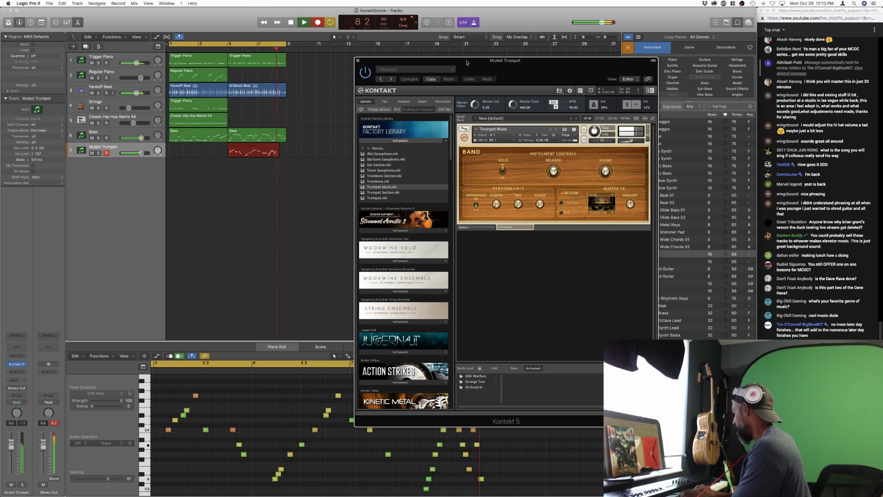
pyautogui.press('space')
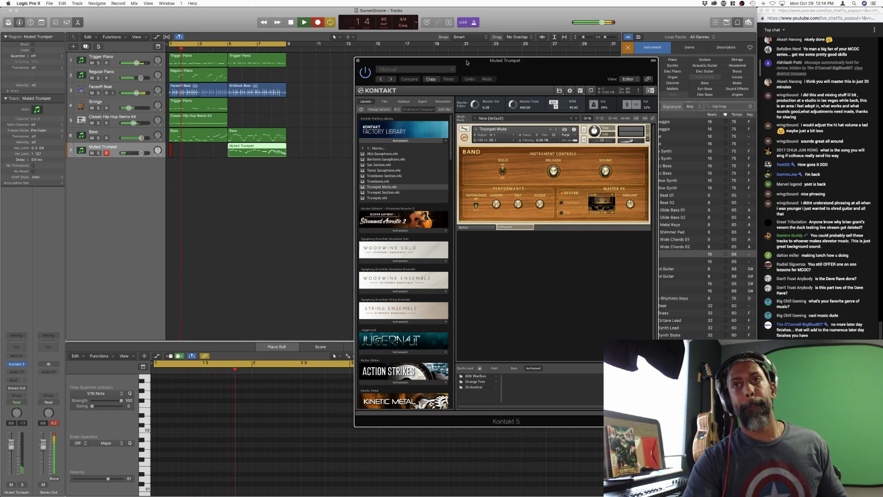
pyautogui.press('space')
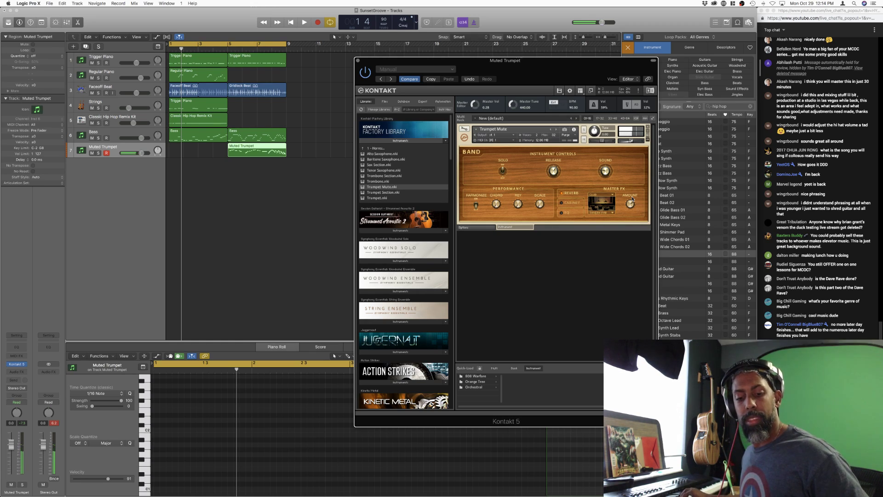
# - Play back the arrangement with the trumpet part and set the project tempo to 85
pyautogui.press('space')
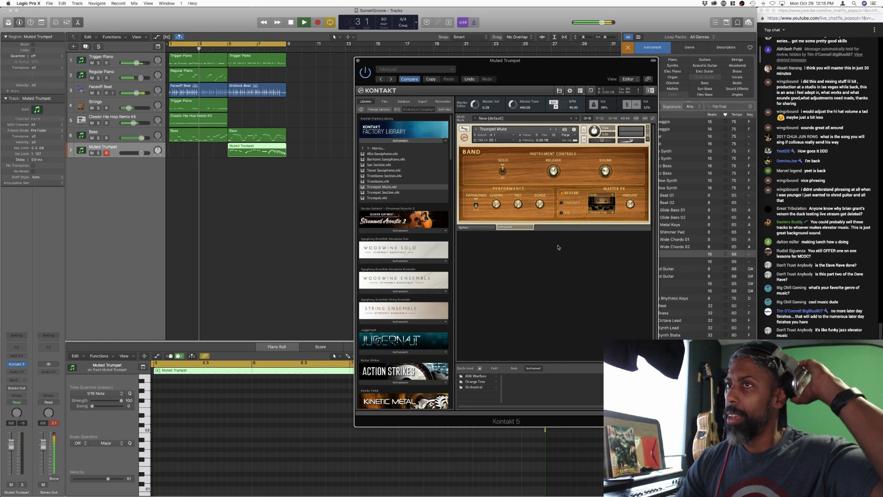
pyautogui.moveTo(384, 20); pyautogui.dragTo(384, 24)
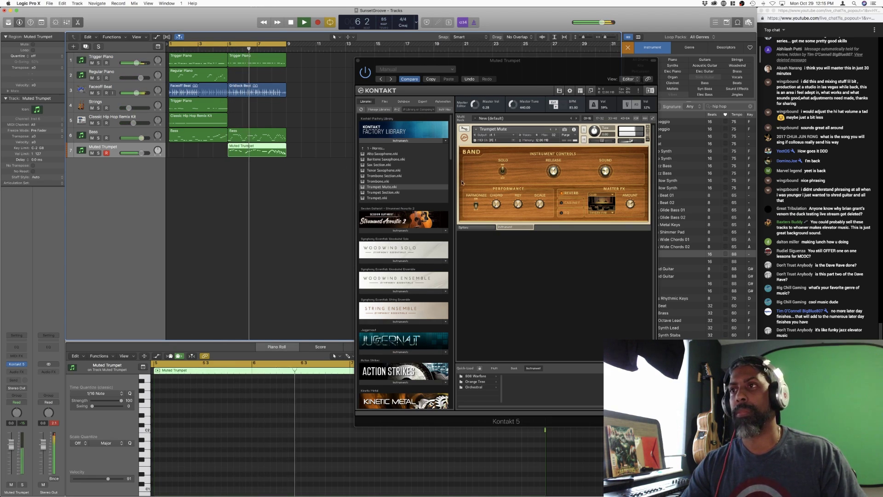
# - Try the Club reverb on the Trumpet Mute instrument, then set its reverb type to Room
pyautogui.click(562, 194)
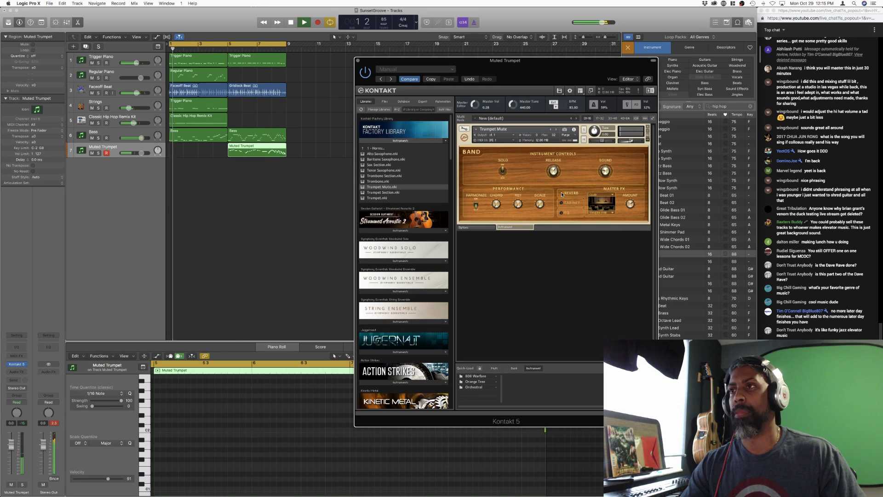
pyautogui.click(599, 199)
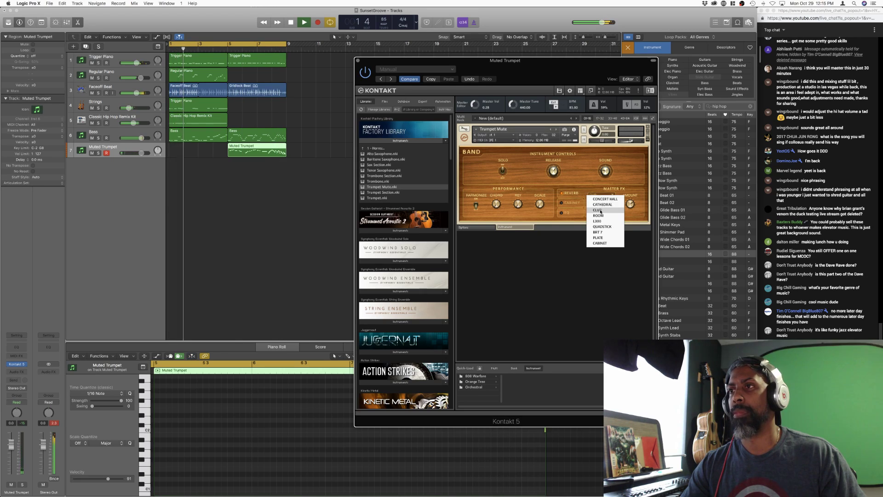
pyautogui.click(600, 210)
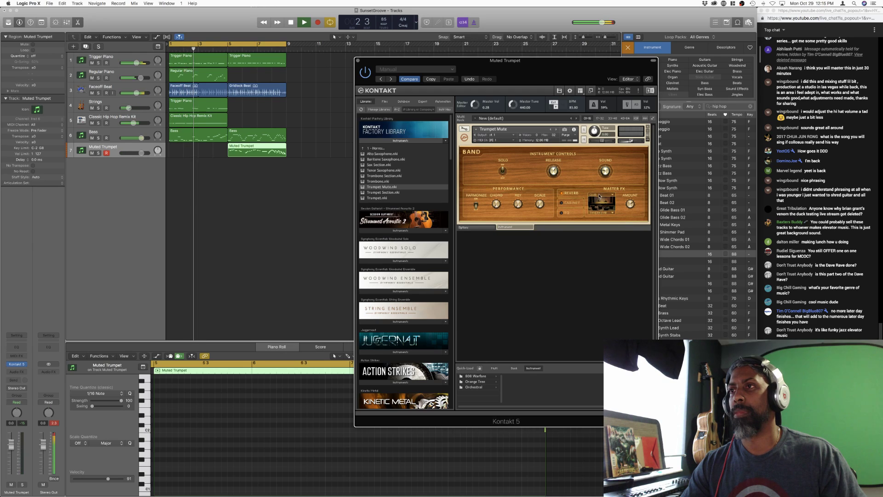
pyautogui.click(599, 198)
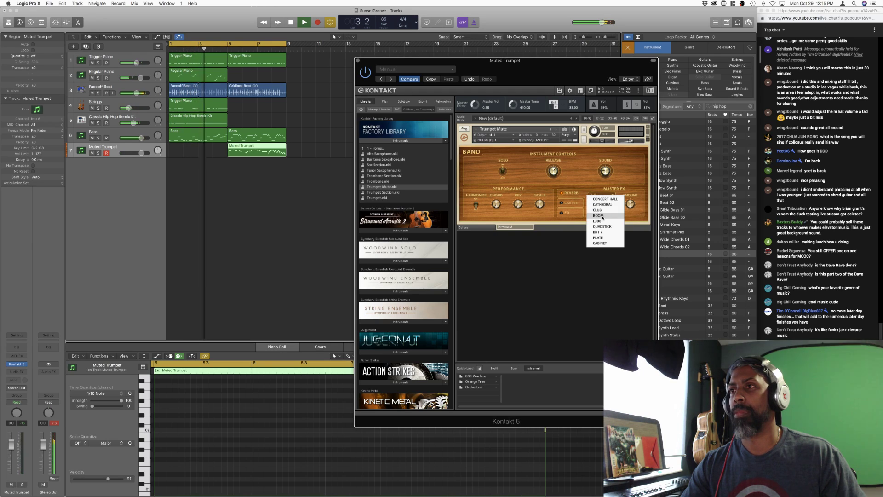
pyautogui.click(600, 215)
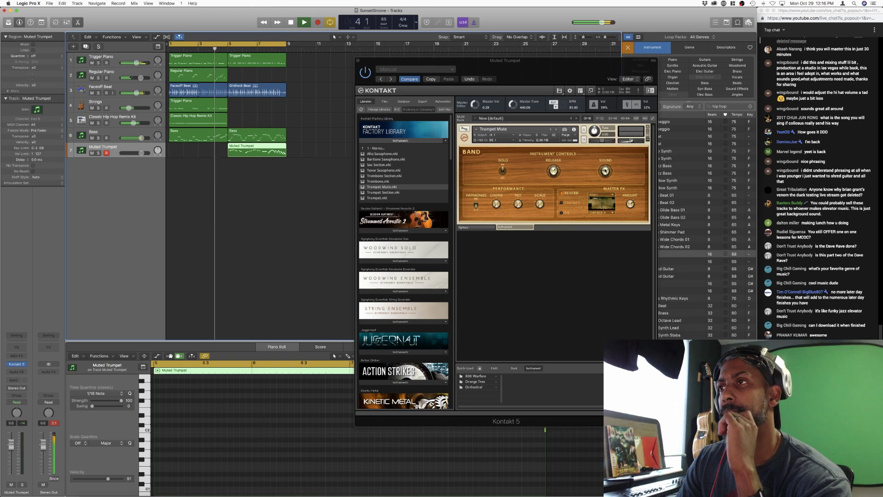
# - Adjust the Trumpet Mute instrument's Sound and reverb Amount settings while playing the section from bar 5
pyautogui.click(606, 171)
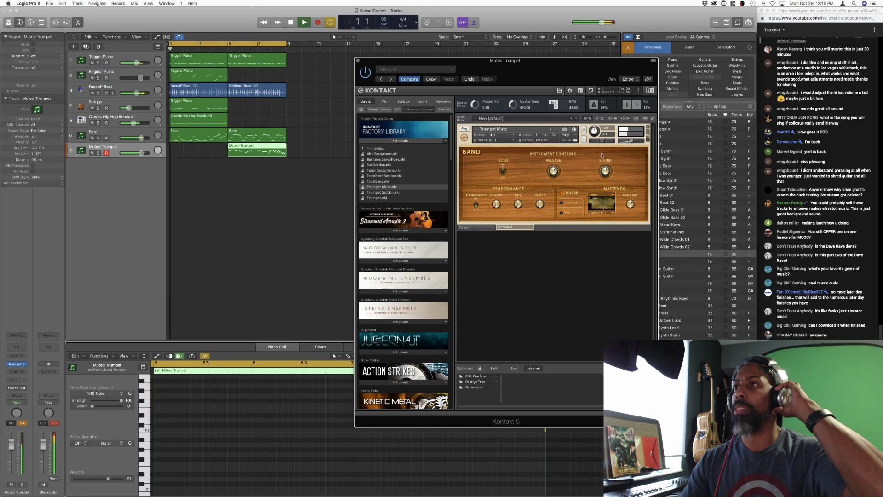
pyautogui.click(229, 49)
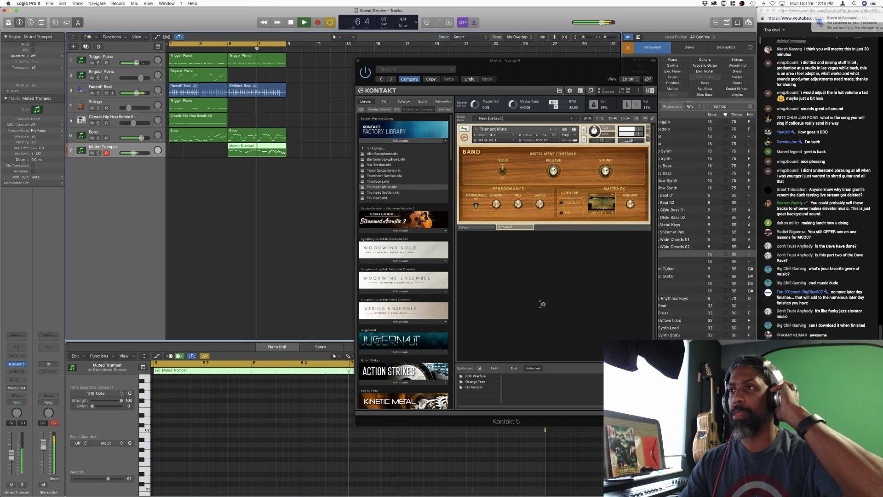
pyautogui.click(631, 196)
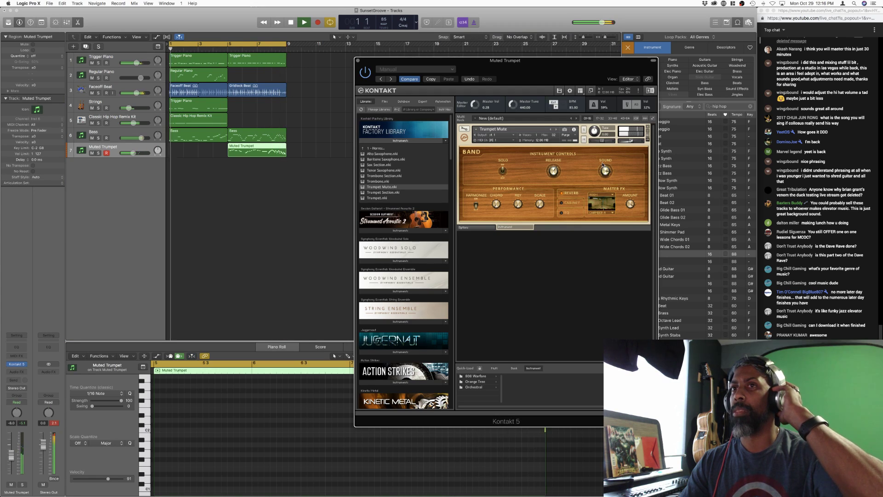
pyautogui.click(230, 46)
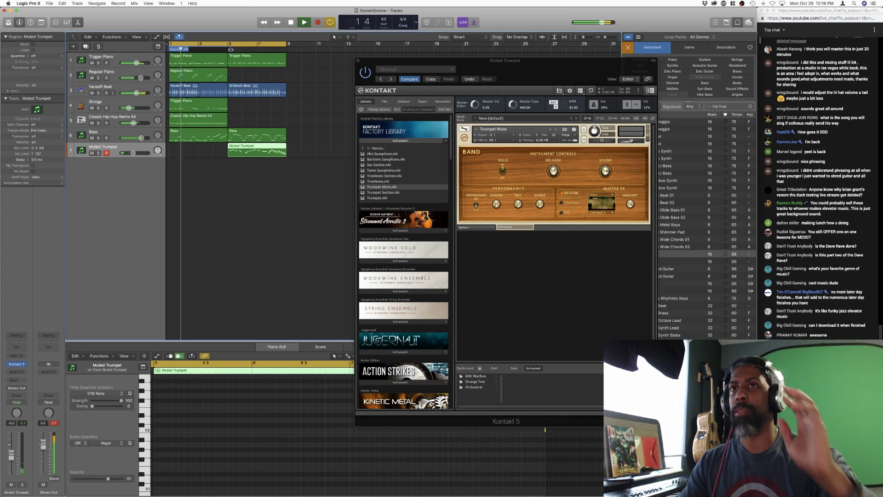
pyautogui.click(633, 202)
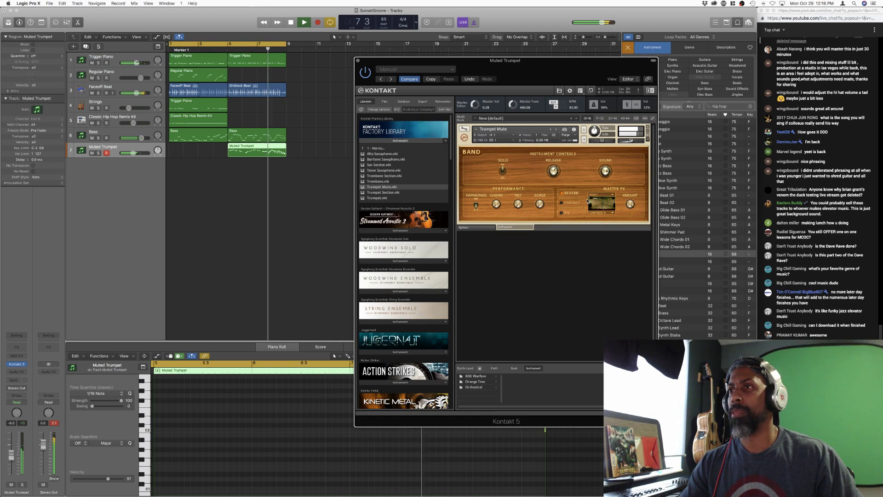
# - Bring up the Trumpet Mute instrument's master EQ and adjust its Treble while playing the section from bar 5
pyautogui.click(564, 213)
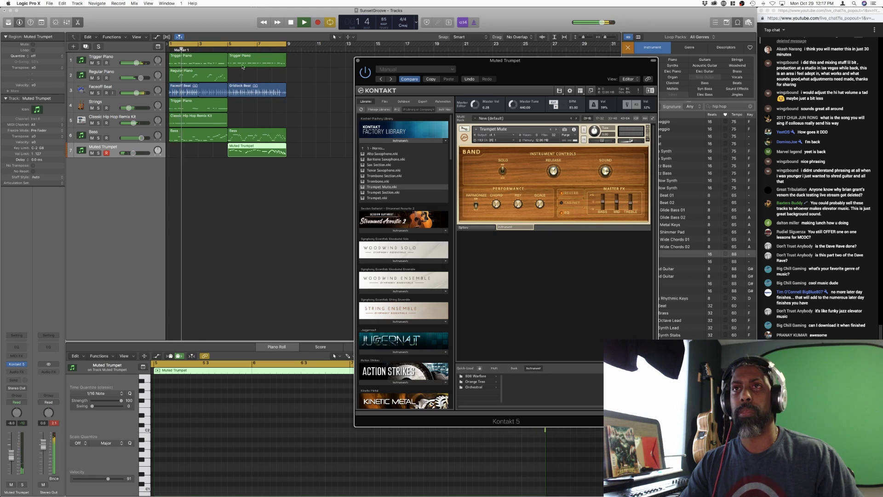
pyautogui.click(229, 48)
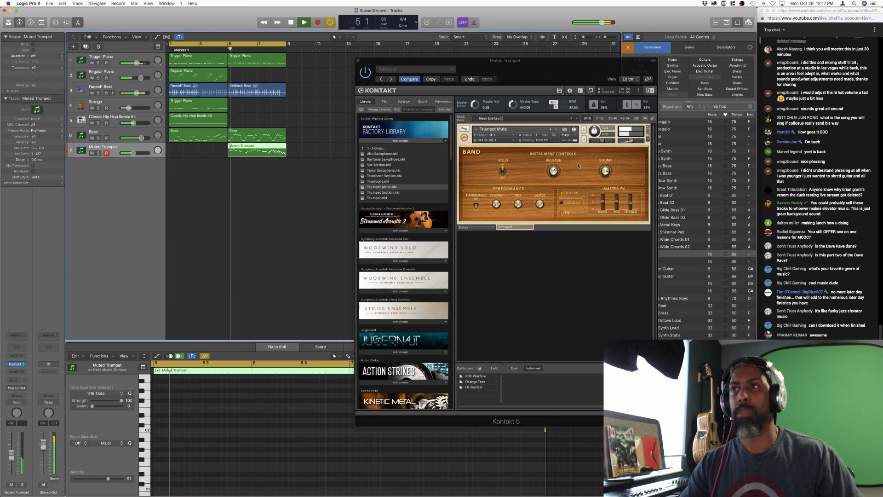
pyautogui.click(631, 208)
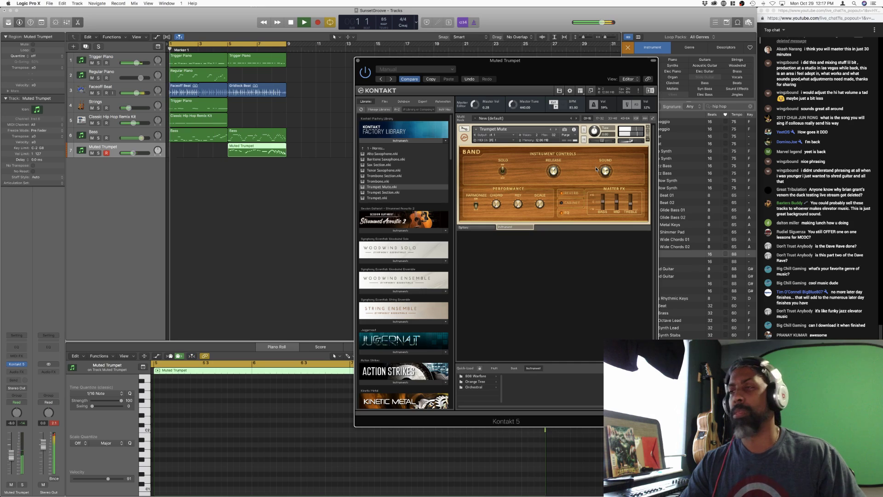
# - Set the project tempo to 90 and check it in playback
pyautogui.press('space')
pyautogui.moveTo(384, 21); pyautogui.dragTo(384, 18)
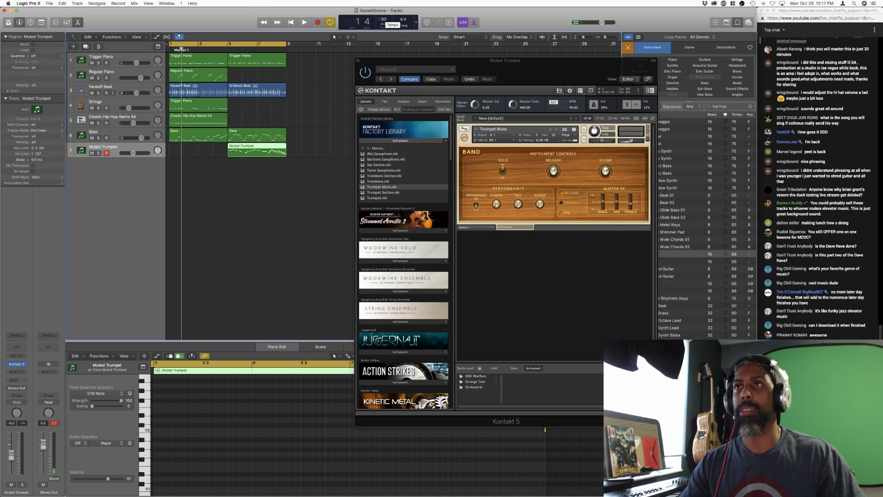
pyautogui.press('space')
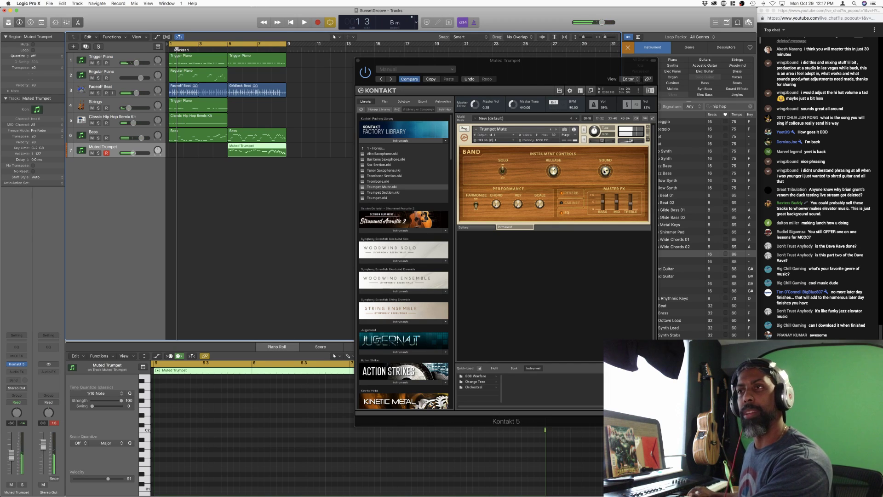
# - Play the second section from bar 5, raise the Muted Trumpet track's volume to about -1 dB and adjust its pan
pyautogui.click(606, 172)
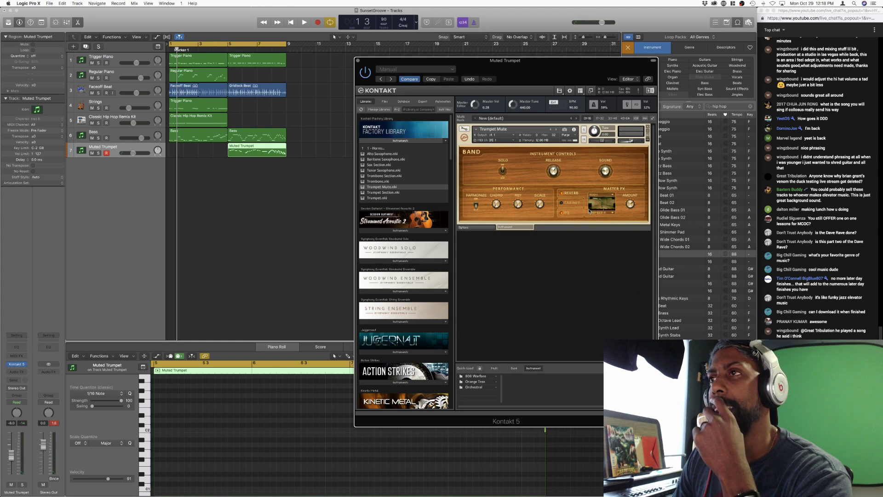
pyautogui.click(227, 50)
pyautogui.press('space')
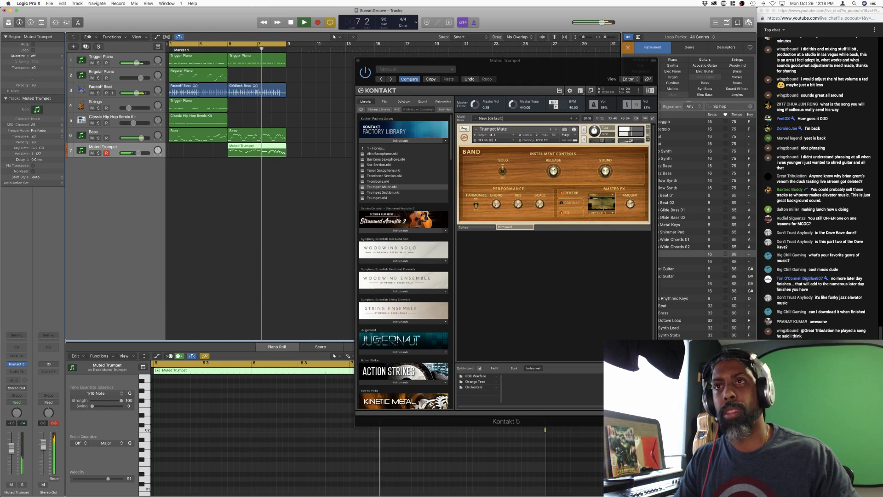
pyautogui.moveTo(10, 450); pyautogui.dragTo(12, 445)
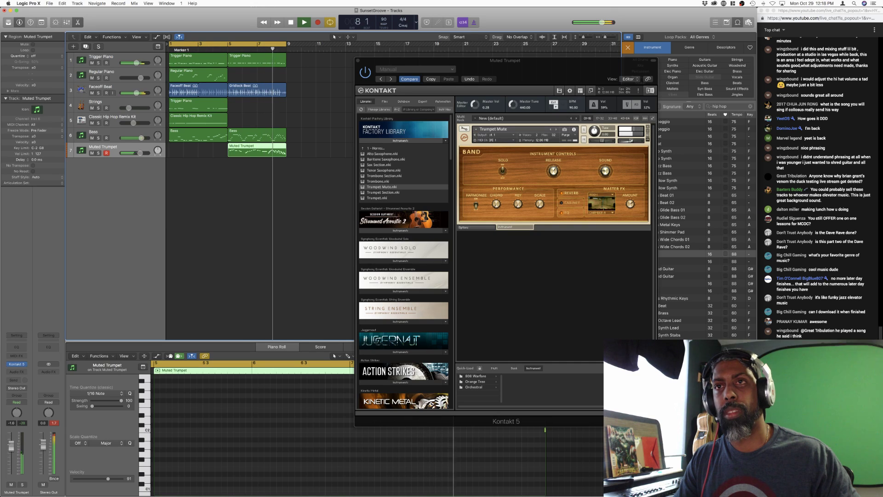
pyautogui.moveTo(17, 413); pyautogui.dragTo(17, 400)
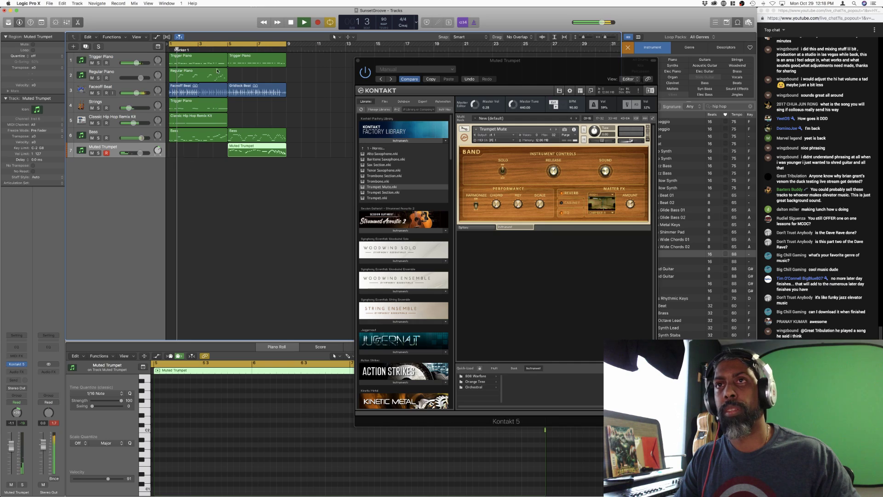
# - Adjust the Trumpet Mute instrument's Sound setting and check its master EQ while playing from bar 5
pyautogui.click(605, 170)
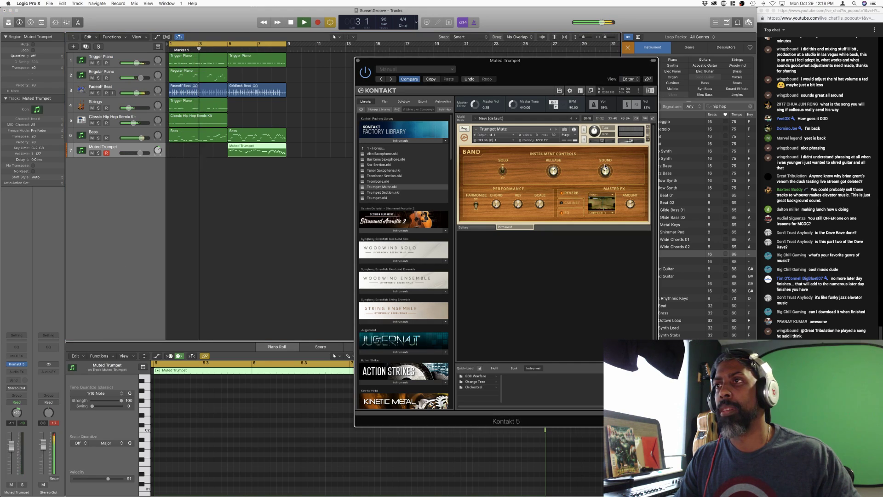
pyautogui.click(225, 51)
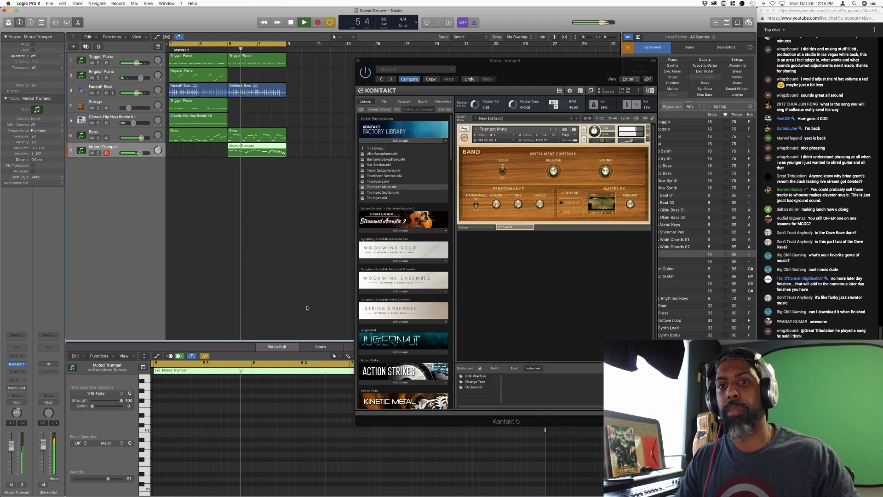
pyautogui.click(565, 212)
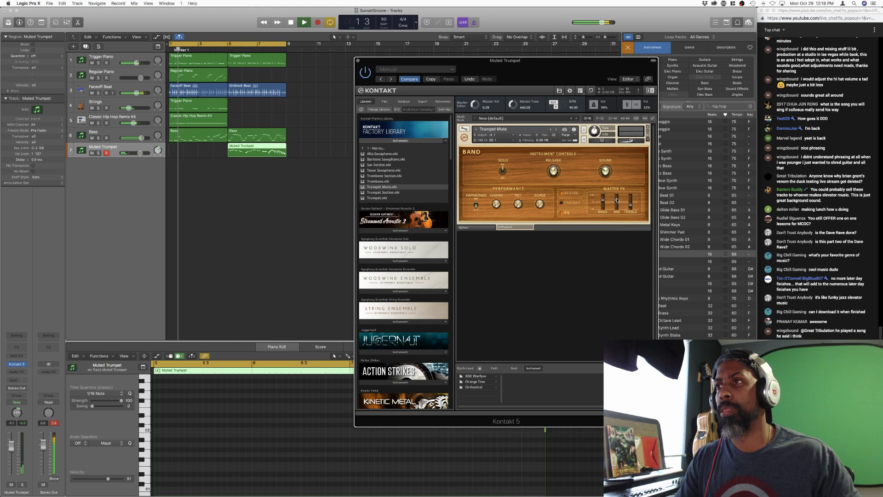
pyautogui.click(226, 50)
# - Lower the Muted Trumpet track's volume to about -3.5 dB and reduce the Trigger Piano track's volume slightly
pyautogui.moveTo(14, 446); pyautogui.dragTo(12, 454)
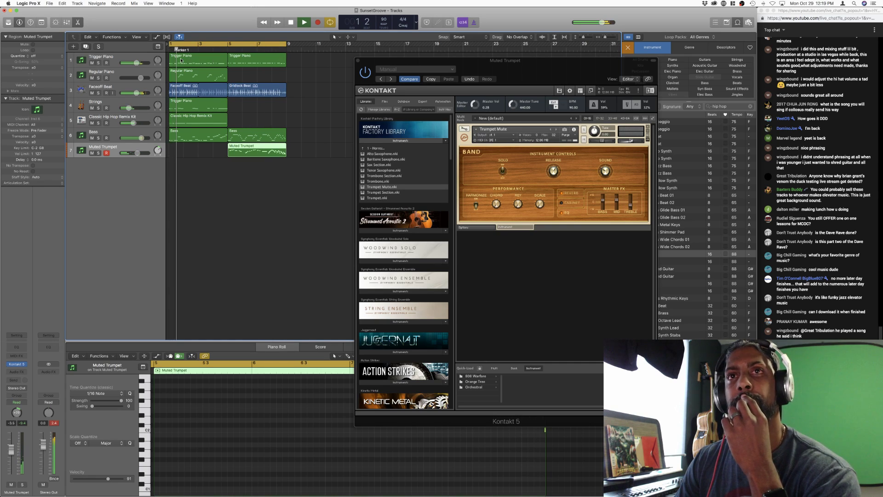
pyautogui.click(120, 61)
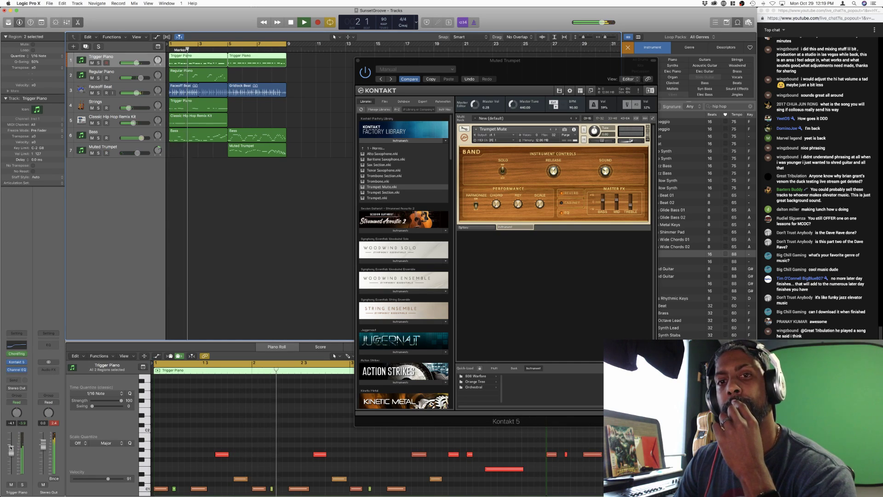
pyautogui.moveTo(10, 453); pyautogui.dragTo(11, 454)
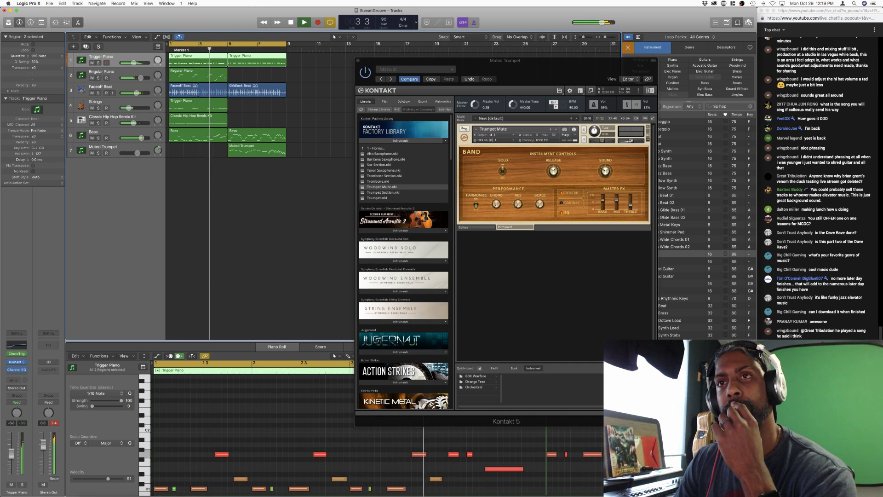
# - Open the first Bass region's notes, locate the overly loud low note at bar 3 during playback and select it
pyautogui.click(197, 134)
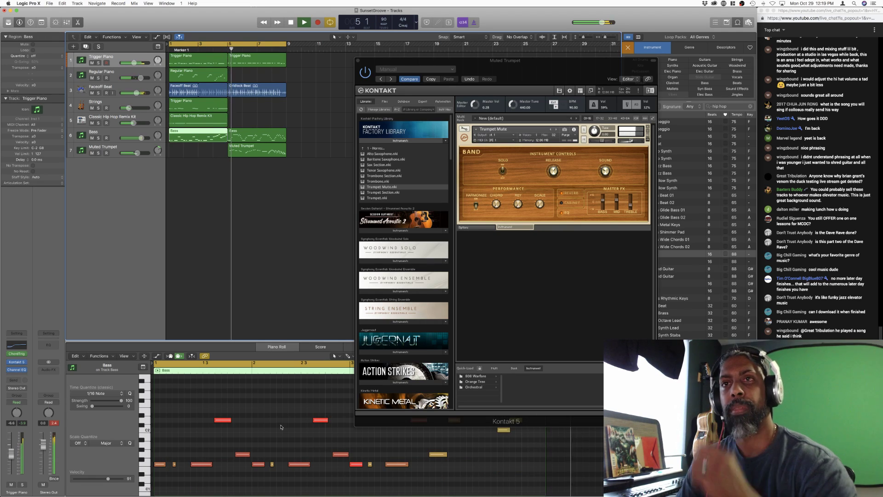
pyautogui.press('Return')
pyautogui.click(231, 418)
pyautogui.hscroll(3, 292, 446)
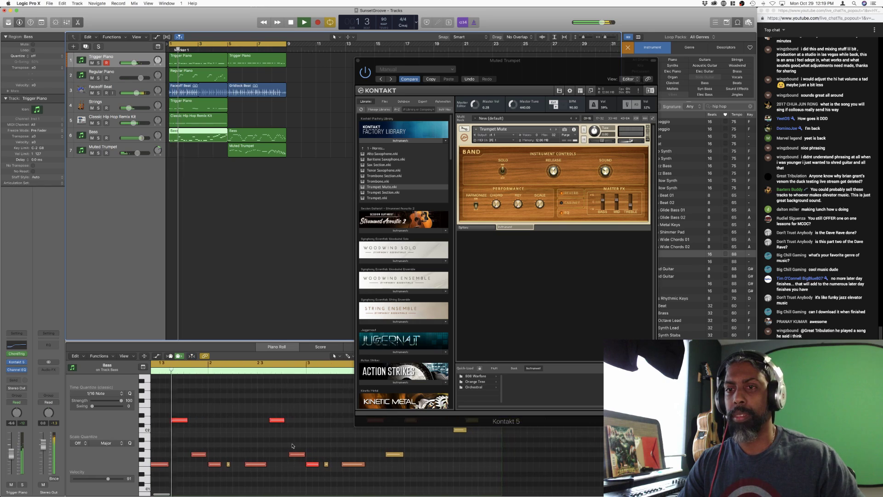
pyautogui.hscroll(5, 293, 445)
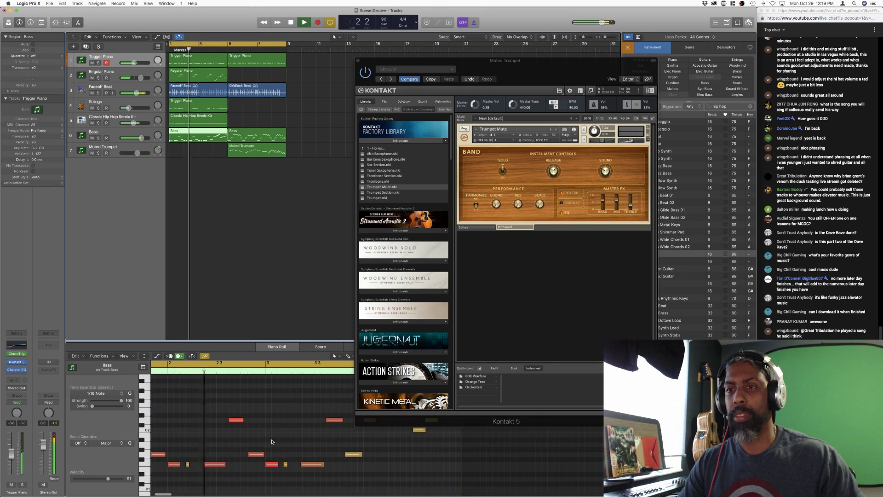
pyautogui.click(246, 464)
pyautogui.press('space')
pyautogui.hscroll(2, 296, 397)
pyautogui.click(340, 357)
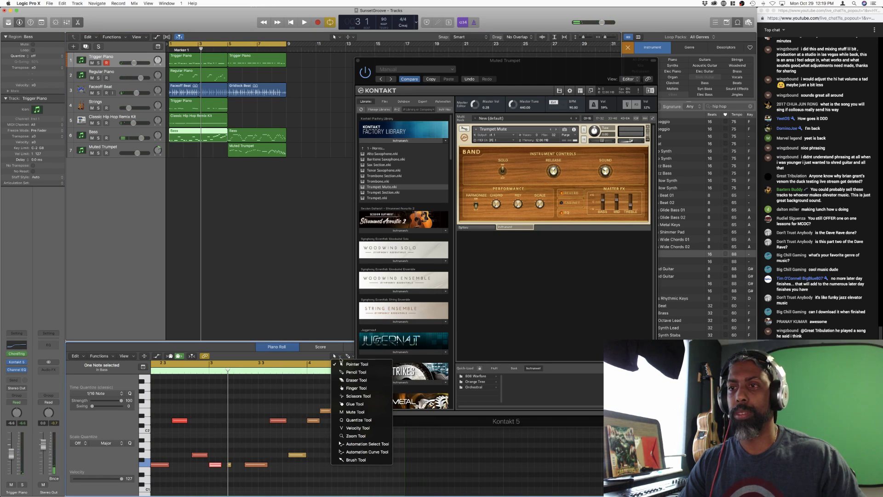
pyautogui.click(358, 420)
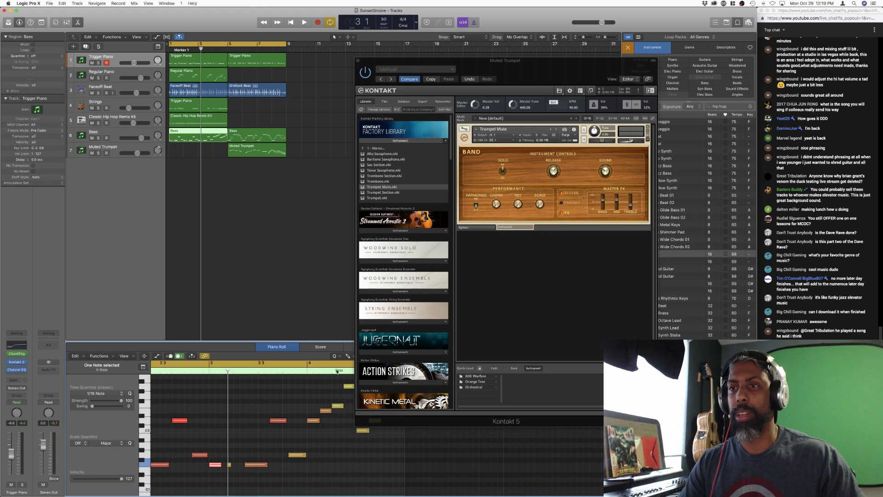
pyautogui.click(340, 349)
pyautogui.click(340, 357)
pyautogui.click(292, 351)
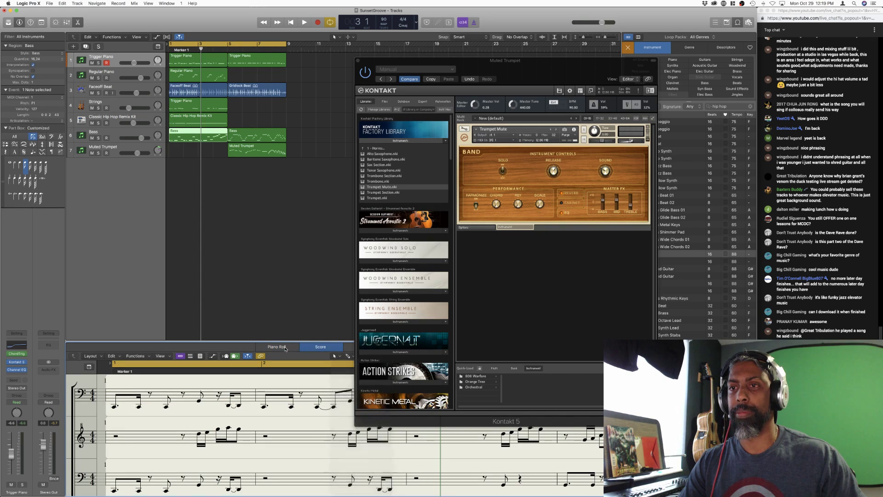
pyautogui.click(281, 347)
# - Set the selected bass note's velocity to 115 with the Velocity tool and play the track from the start
pyautogui.click(335, 356)
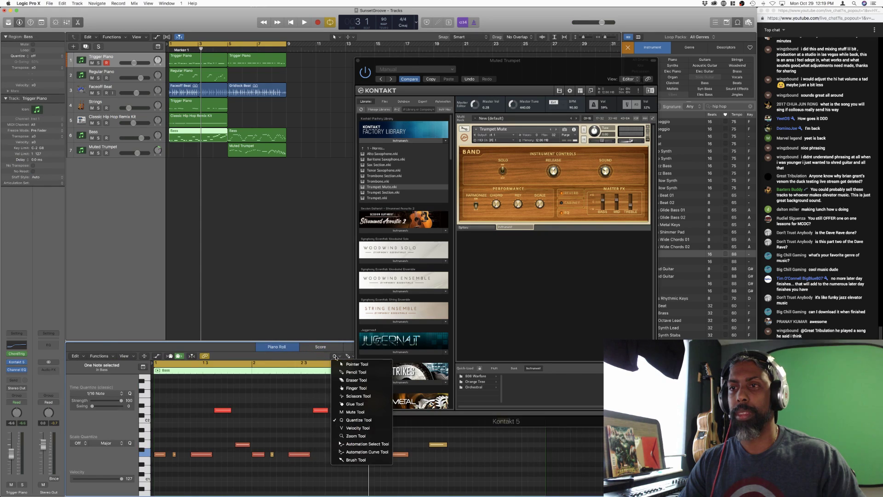
pyautogui.click(284, 437)
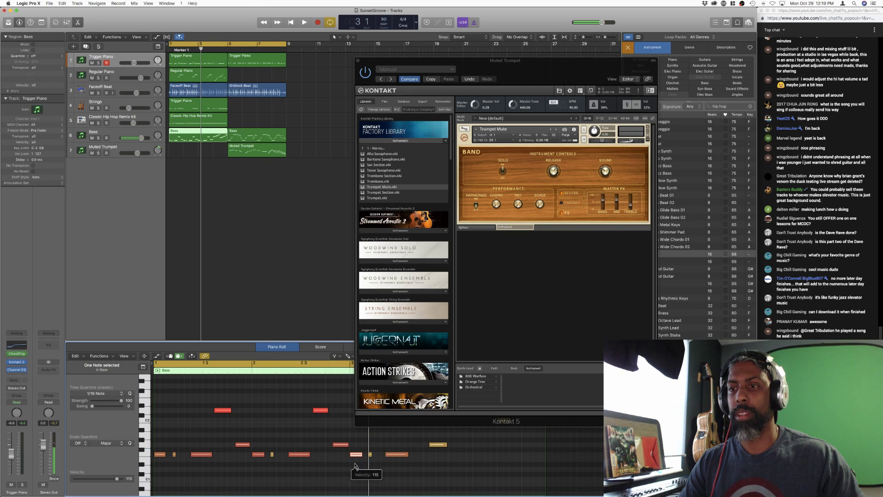
pyautogui.press('space')
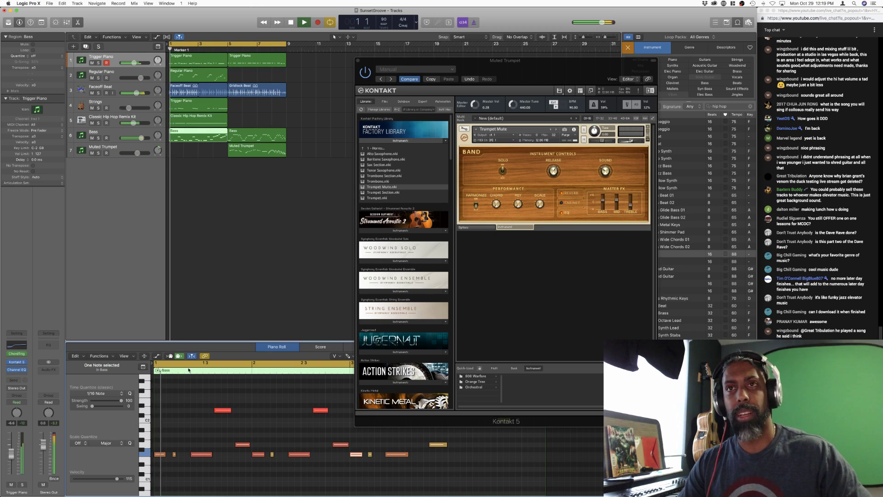
# - Check another master effect of the Trumpet Mute instrument and return to its reverb settings during playback
pyautogui.click(810, 460)
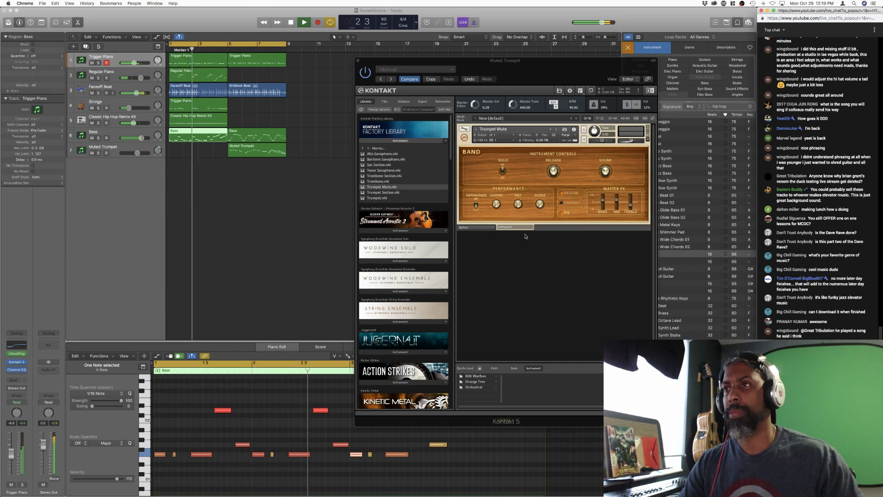
pyautogui.click(573, 204)
pyautogui.click(573, 204)
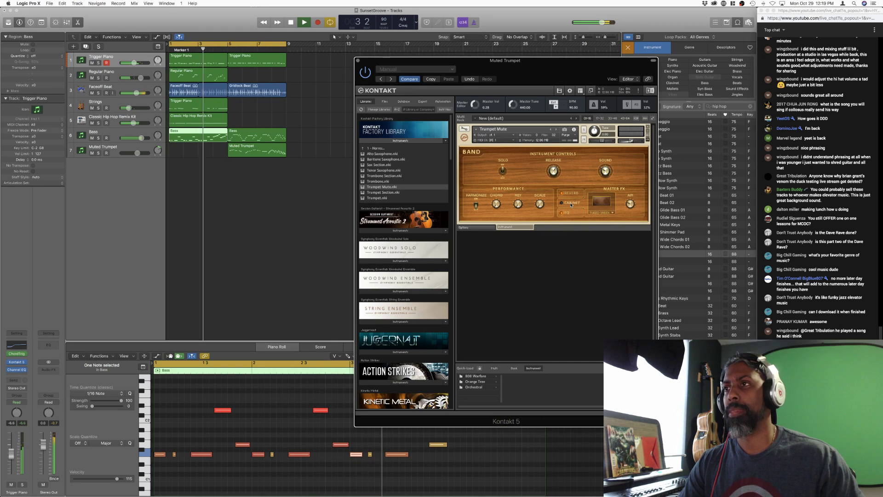
pyautogui.click(573, 194)
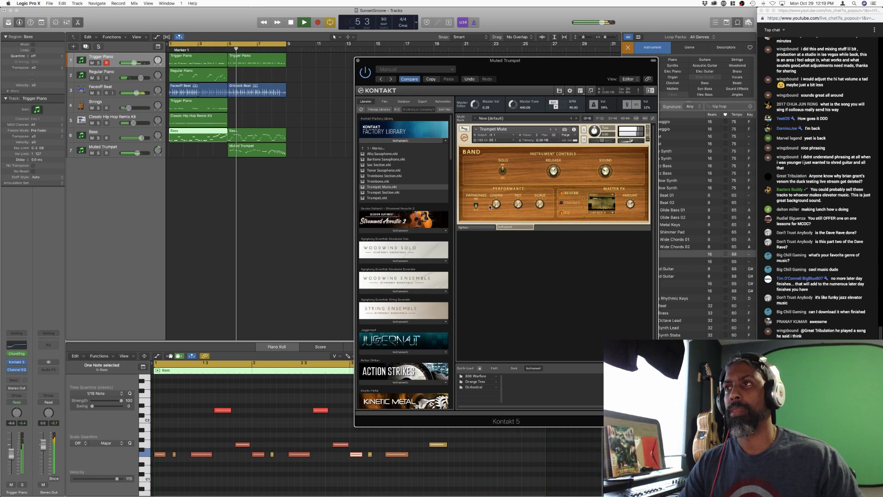
# - Move the second section's piano, beat, bass and muted trumpet regions together from bar 5 to bar 9
pyautogui.moveTo(286, 172); pyautogui.dragTo(237, 58)
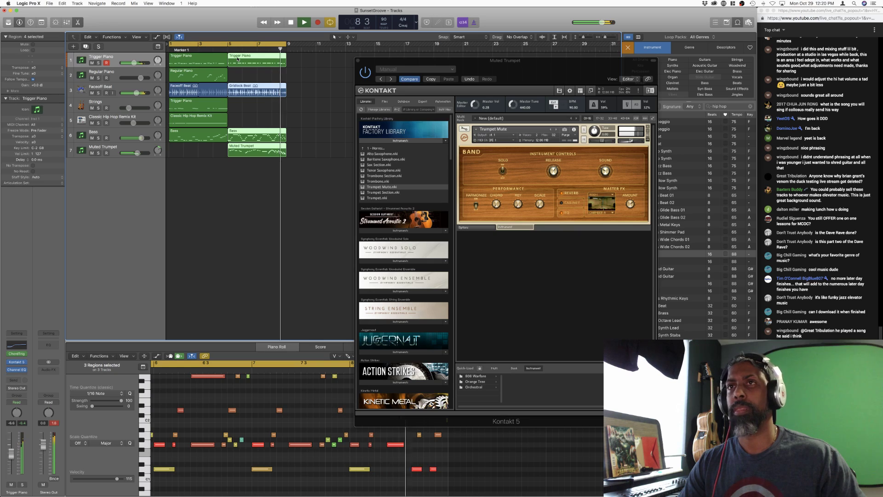
pyautogui.moveTo(237, 59); pyautogui.dragTo(291, 65)
# - Loop the first-section regions on all six tracks up to bar 9 and extend the cycle range to bar 13
pyautogui.moveTo(229, 154); pyautogui.dragTo(290, 63)
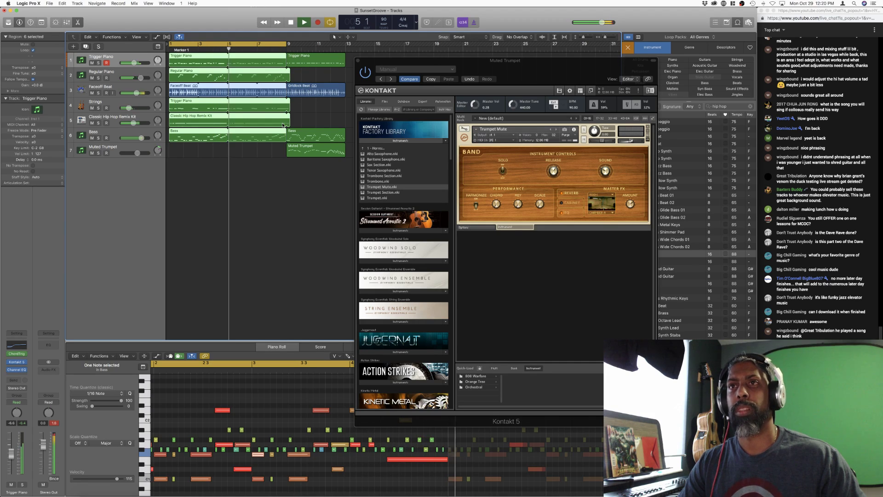
pyautogui.moveTo(289, 73); pyautogui.dragTo(290, 55)
pyautogui.click(292, 77)
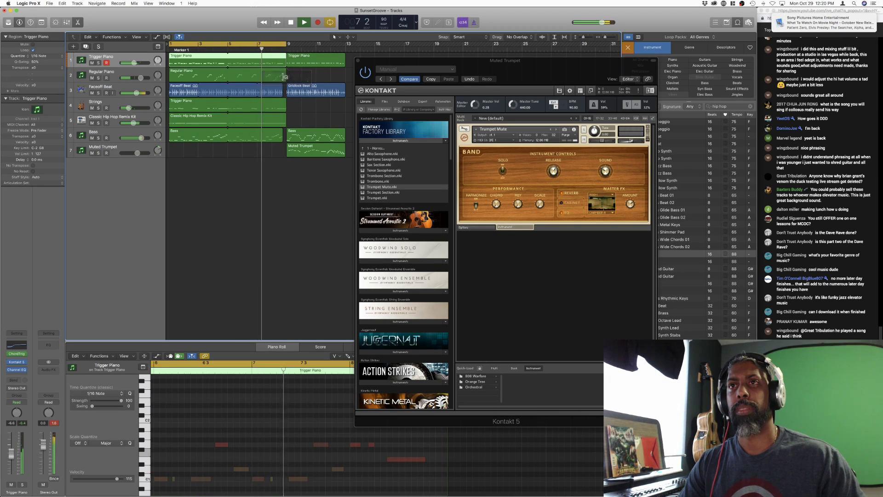
pyautogui.moveTo(282, 87); pyautogui.dragTo(295, 89)
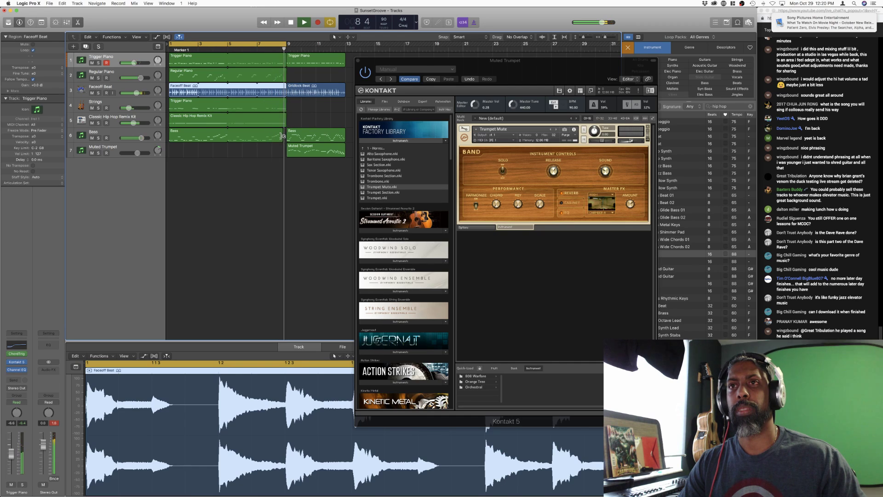
pyautogui.click(281, 137)
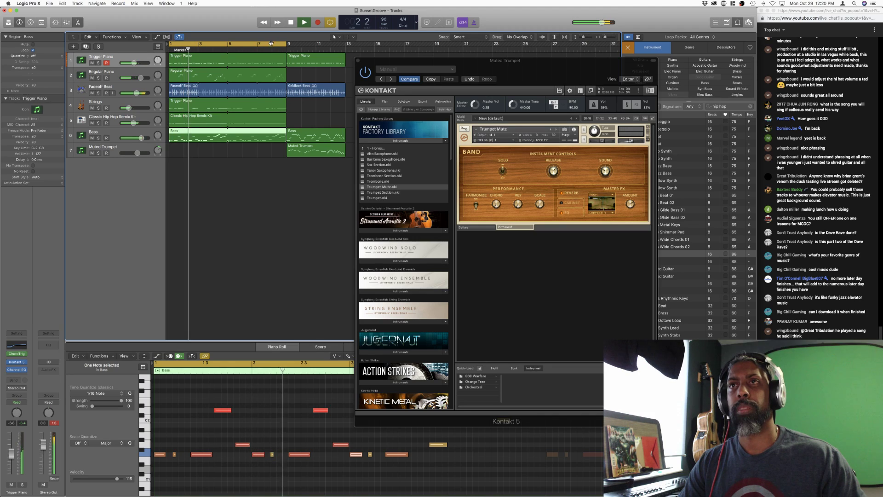
pyautogui.moveTo(295, 46); pyautogui.dragTo(347, 45)
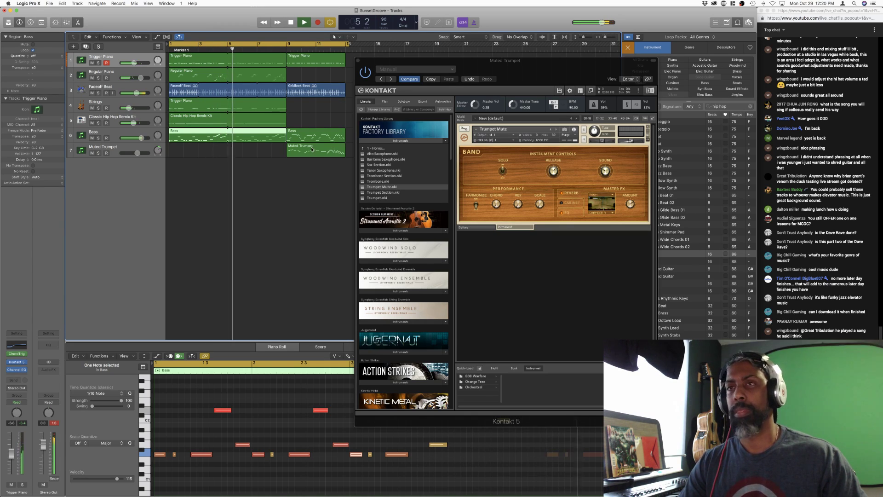
# - Add a new software instrument track below Muted Trumpet and rename it Jazz Electric
pyautogui.click(99, 149)
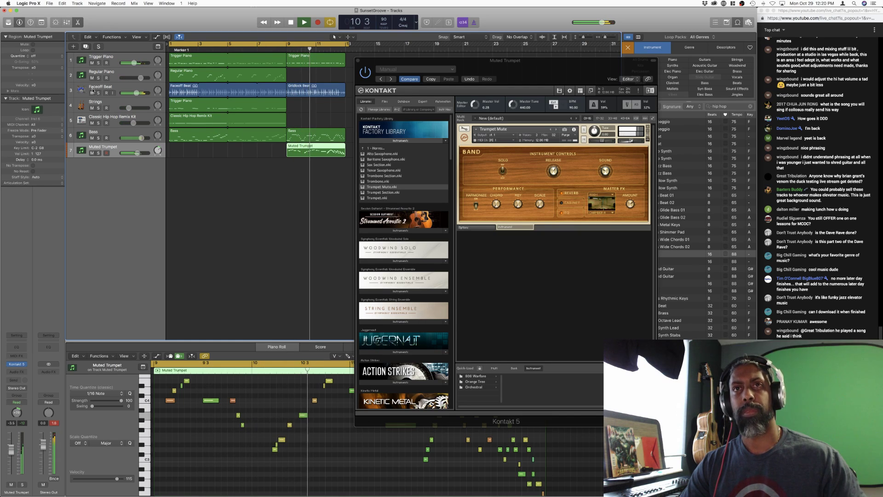
pyautogui.press('alt+super+n')
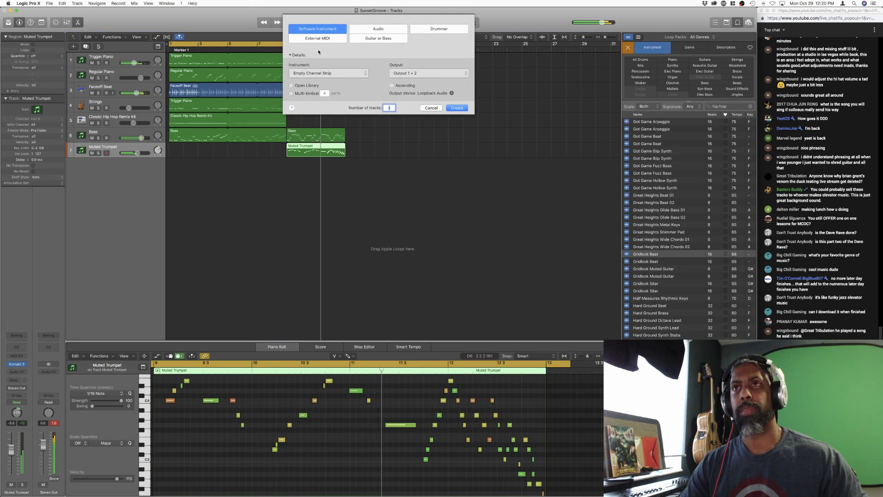
pyautogui.click(457, 108)
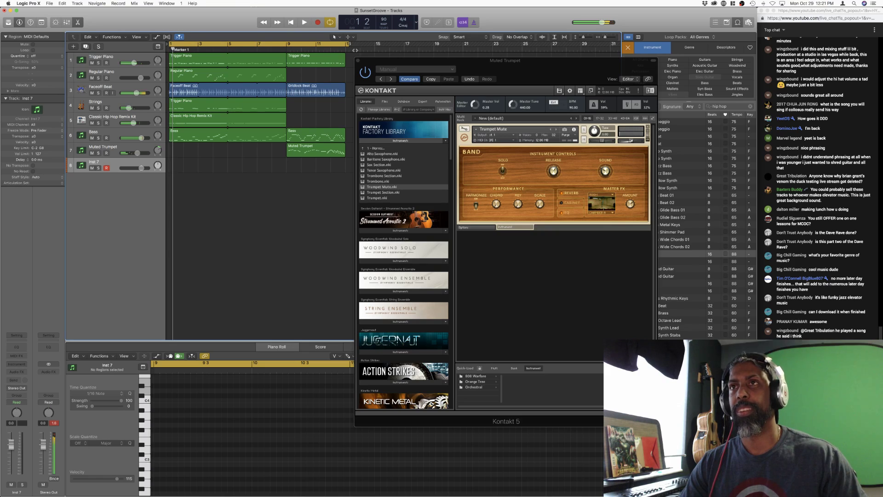
pyautogui.moveTo(348, 44); pyautogui.dragTo(346, 45)
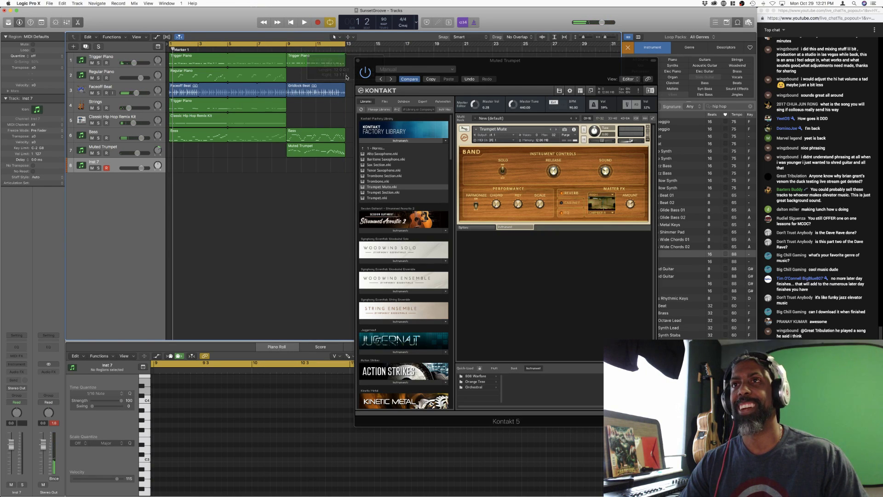
pyautogui.doubleClick(93, 163)
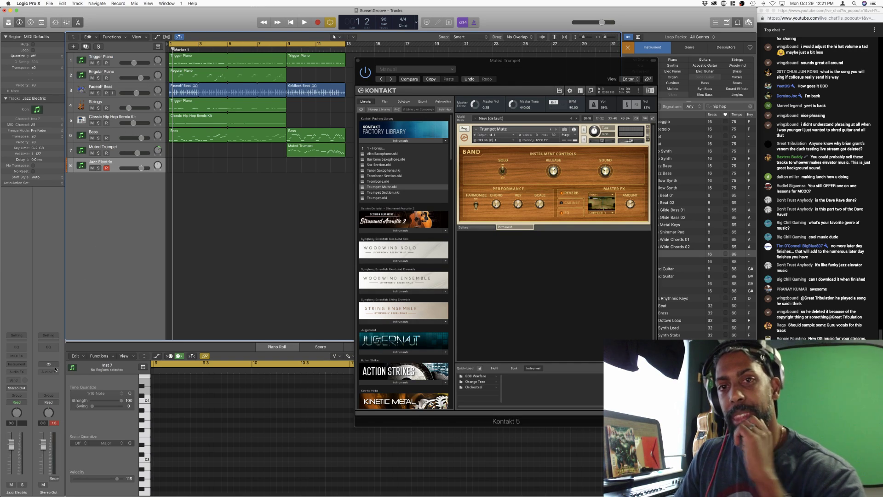
# - Load Kontakt 5 on the Jazz Electric track and open the EAG Steel Strings instrument from the Orange Tree quick-load folder
pyautogui.click(26, 364)
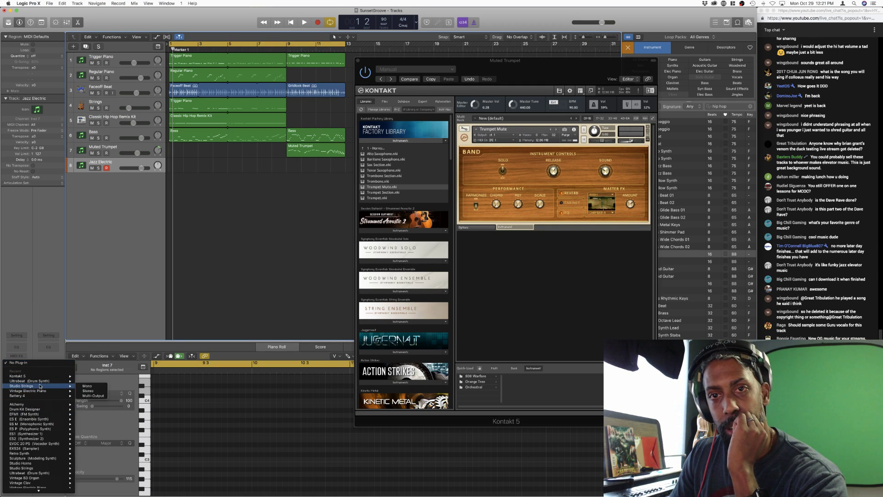
pyautogui.moveTo(40, 376)
pyautogui.click(87, 381)
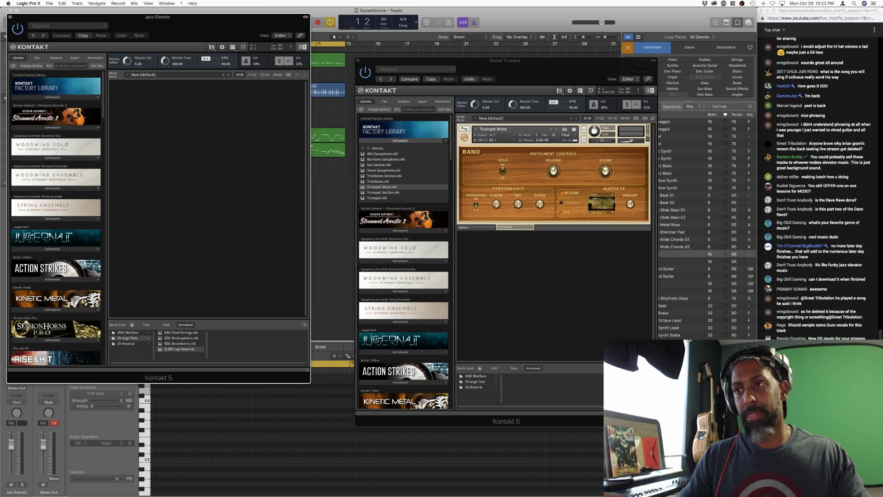
pyautogui.scroll(-10, 77, 218)
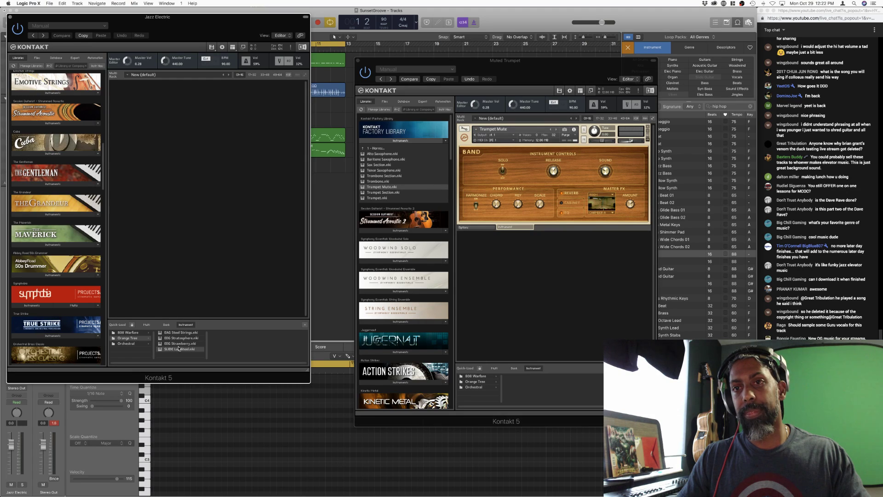
pyautogui.click(183, 339)
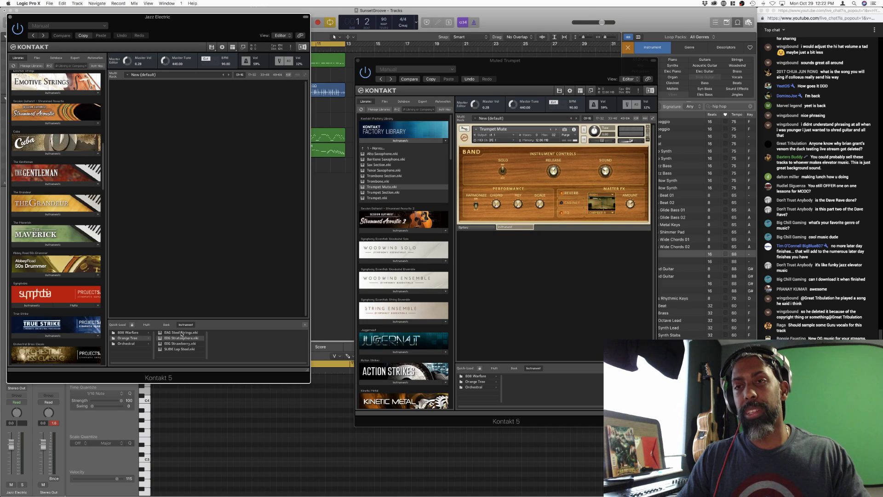
pyautogui.click(183, 333)
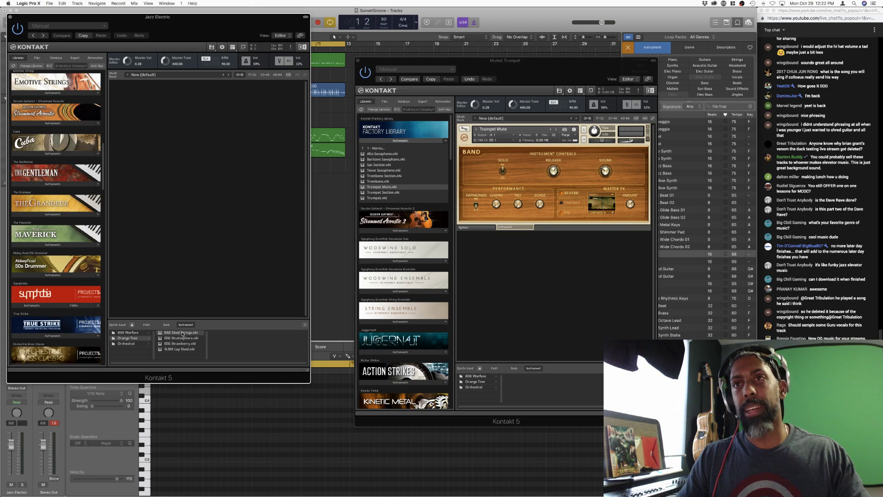
pyautogui.doubleClick(174, 334)
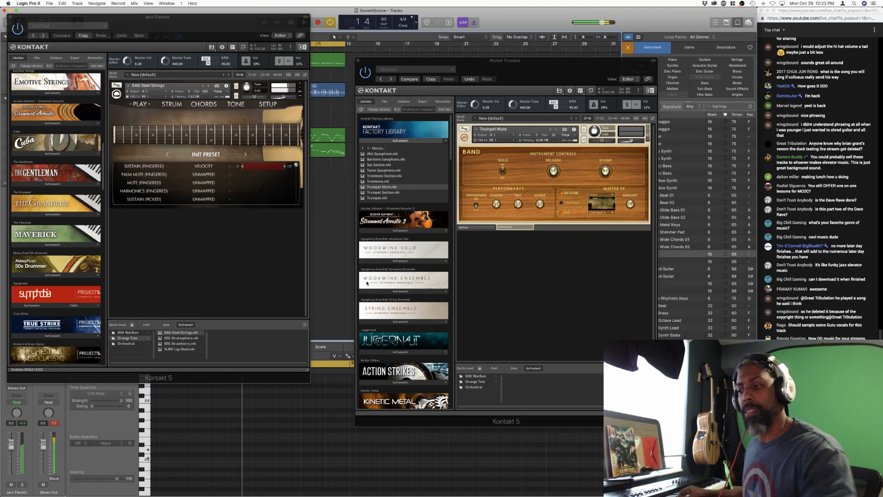
# - Audition the EAG Steel Strings presets during playback and choose Bluesy Lead
pyautogui.click(245, 153)
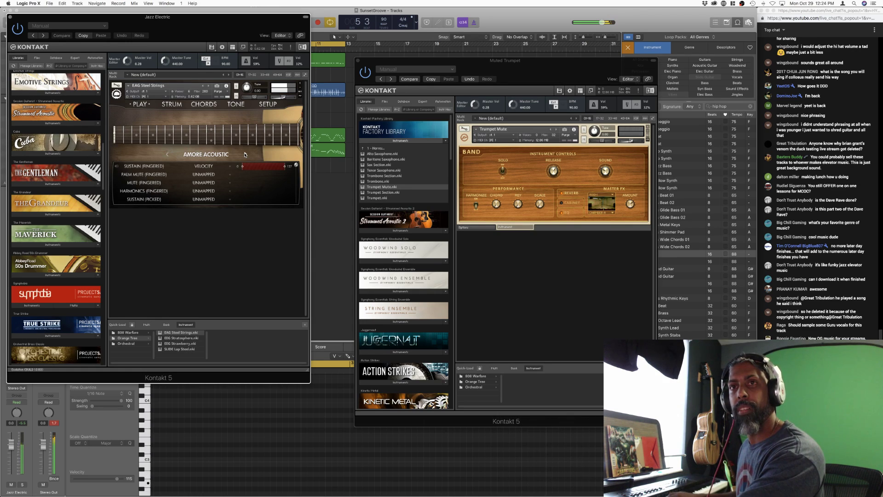
pyautogui.click(245, 155)
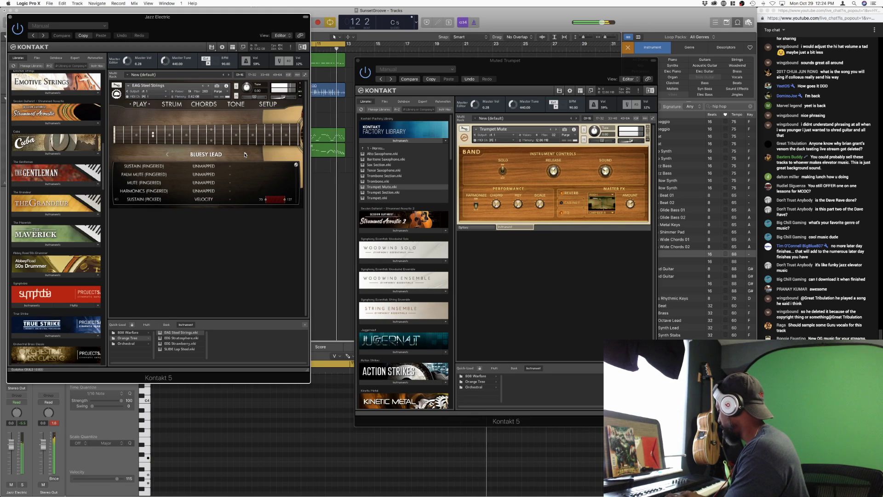
pyautogui.press('space')
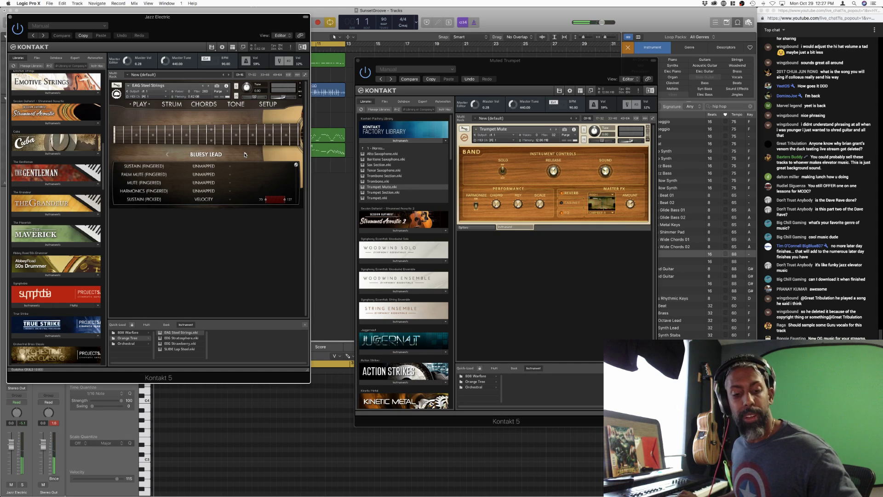
# - Hide the plug-in windows, turn off cycle mode, and record a chord part on Jazz Electric from bar 9 to bar 13
pyautogui.press('v')
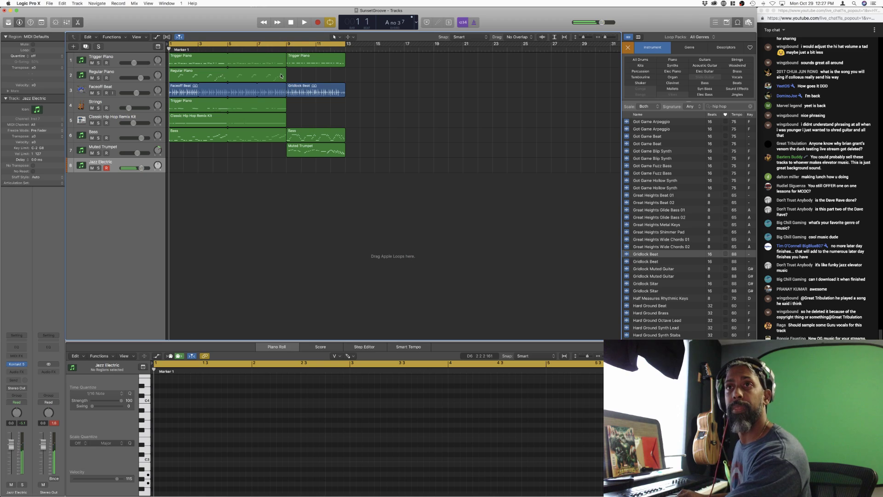
pyautogui.click(292, 44)
pyautogui.click(286, 47)
pyautogui.moveTo(286, 48)
pyautogui.mouseDown()
pyautogui.moveTo(272, 47)
pyautogui.moveTo(286, 48)
pyautogui.mouseUp()
pyautogui.press('r')
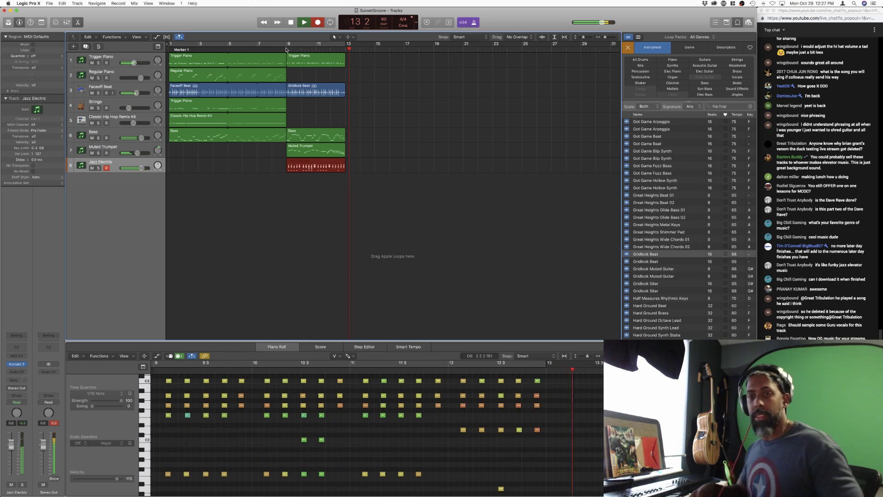
pyautogui.press('space')
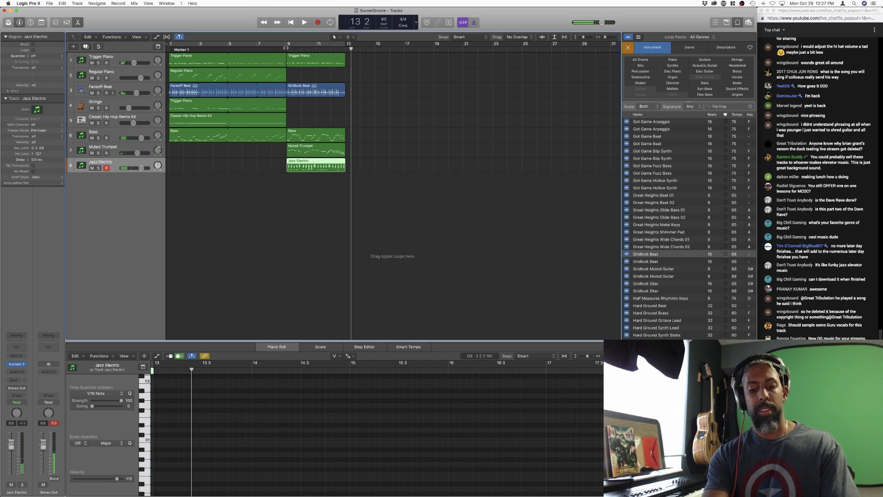
# - Quantize the recorded Jazz Electric region to 1/16 Note and listen to it from bar 9
pyautogui.click(286, 47)
pyautogui.press('space')
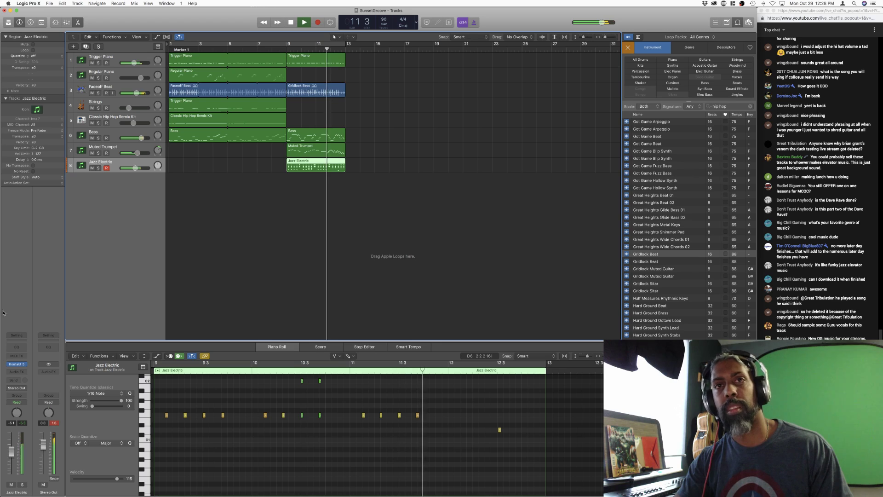
pyautogui.click(43, 54)
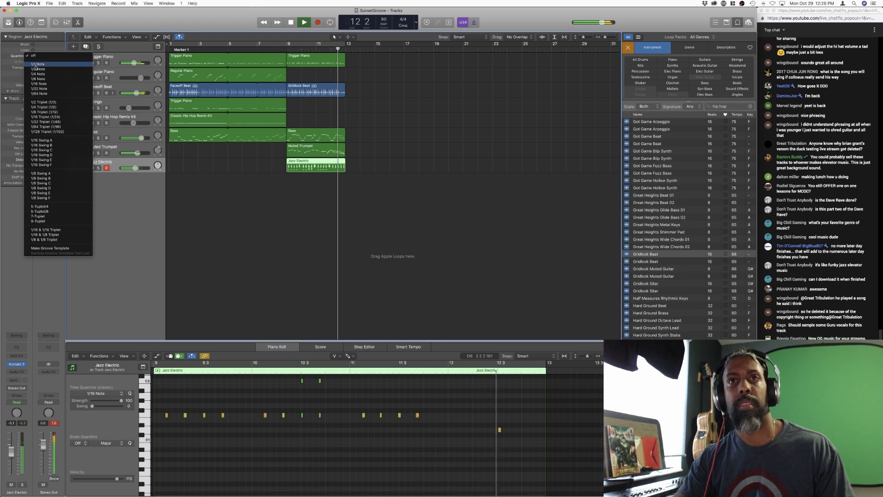
pyautogui.click(36, 84)
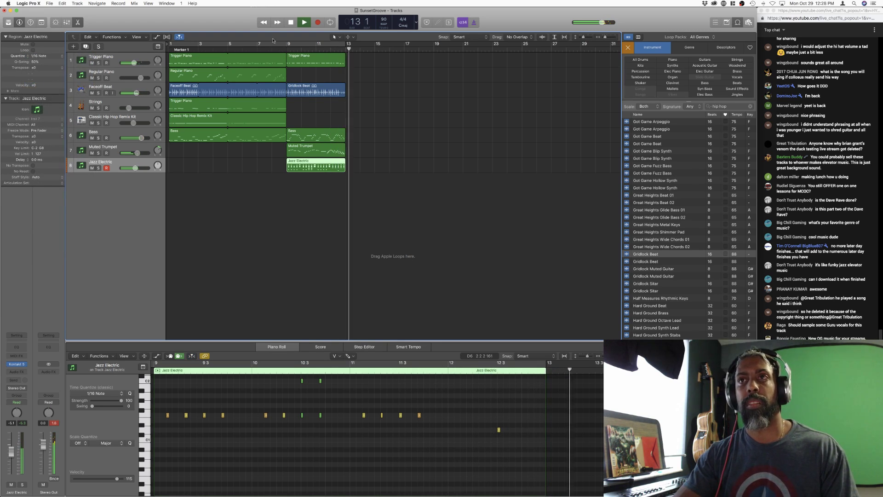
pyautogui.click(286, 49)
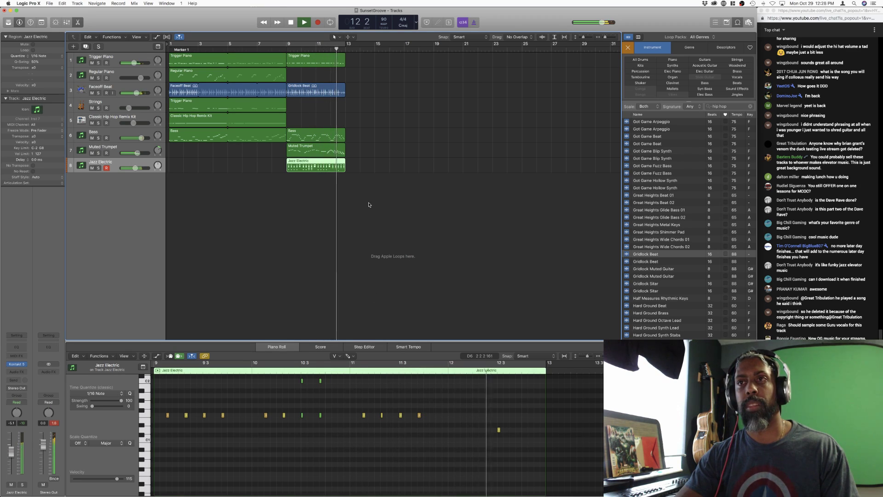
pyautogui.press('space')
# - Transpose the last two chords of the Jazz Electric region up one semitone with the Pointer tool and check them by ear
pyautogui.scroll(5, 467, 432)
pyautogui.hscroll(3, 467, 432)
pyautogui.hscroll(2, 466, 432)
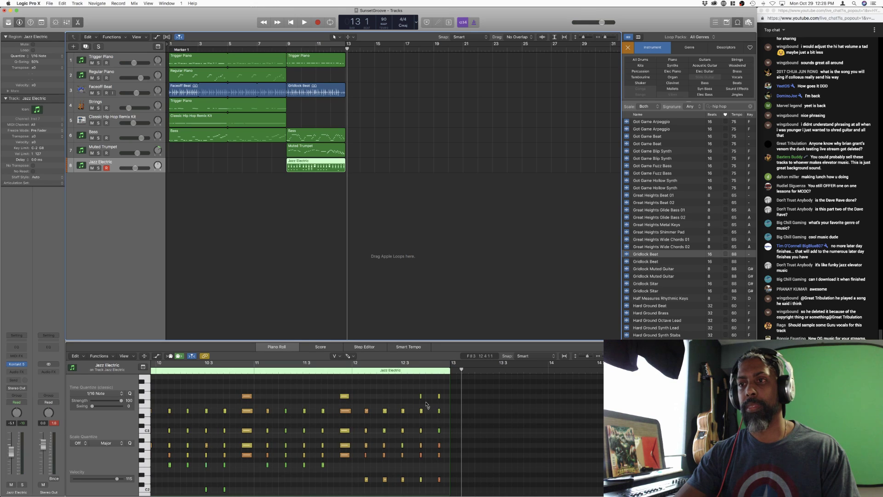
pyautogui.moveTo(416, 383); pyautogui.dragTo(443, 444)
pyautogui.scroll(5, 435, 443)
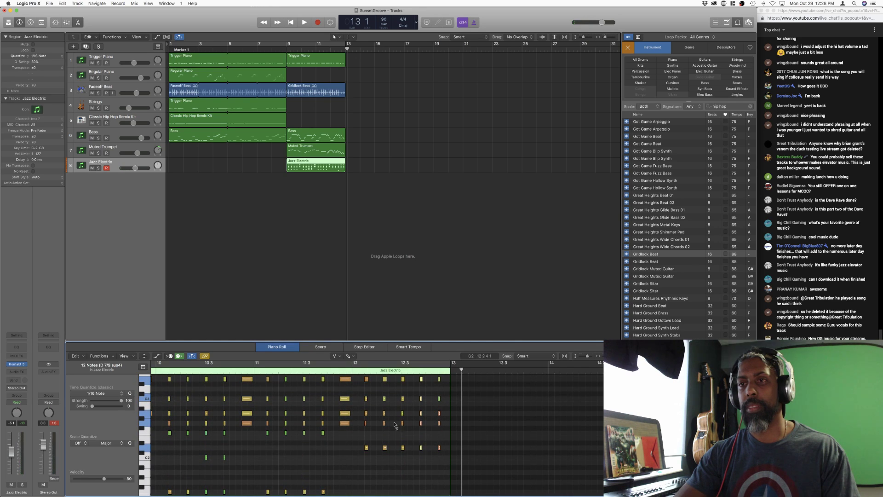
pyautogui.click(336, 355)
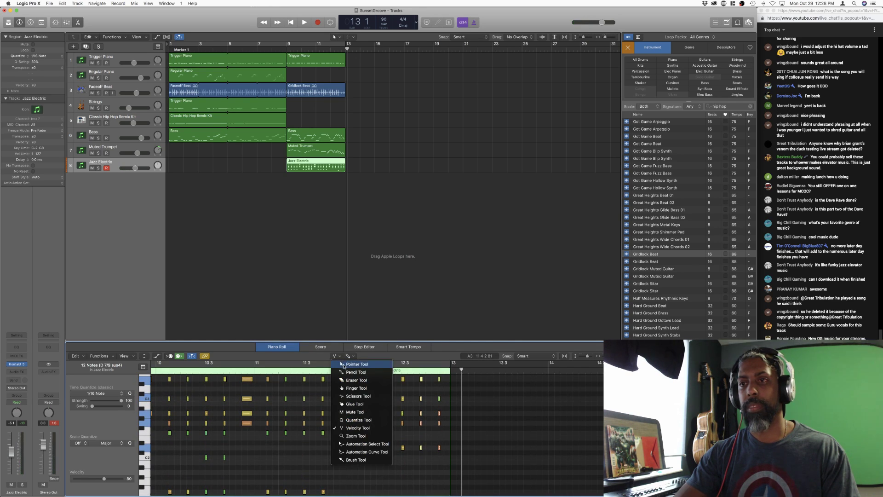
pyautogui.click(358, 364)
pyautogui.click(422, 449)
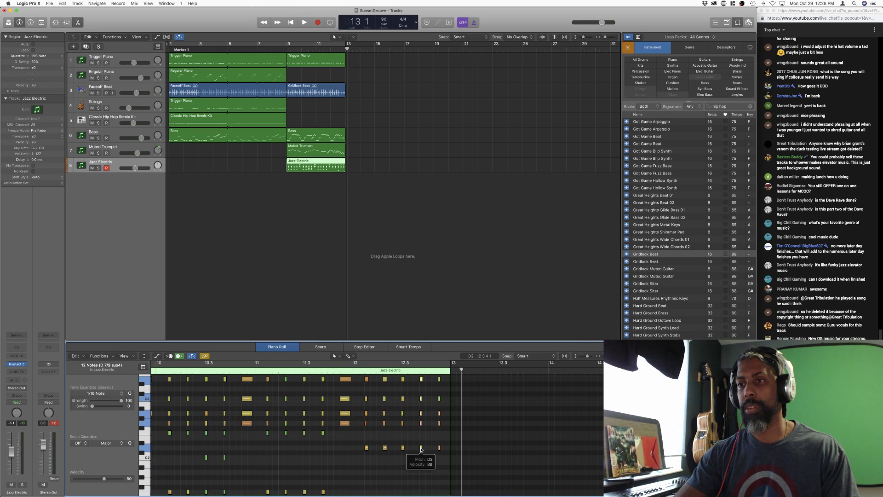
pyautogui.moveTo(421, 448); pyautogui.dragTo(421, 445)
pyautogui.press('space')
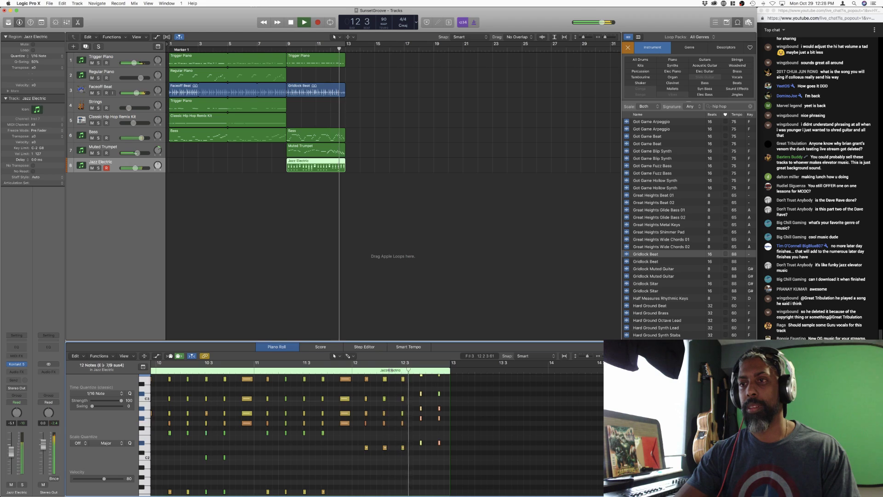
pyautogui.press('space')
# - Play the track from the start and show the aux section in Jazz Electric's Kontakt instrument
pyautogui.press('Return')
pyautogui.press('space')
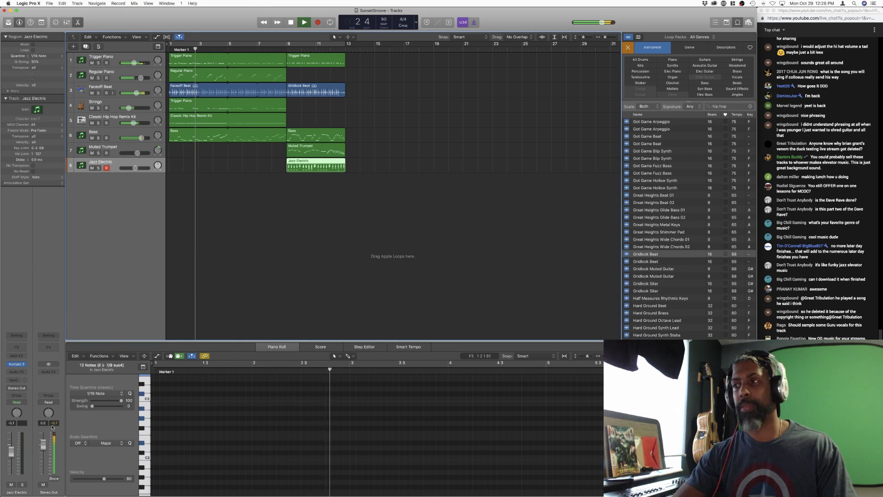
pyautogui.click(17, 364)
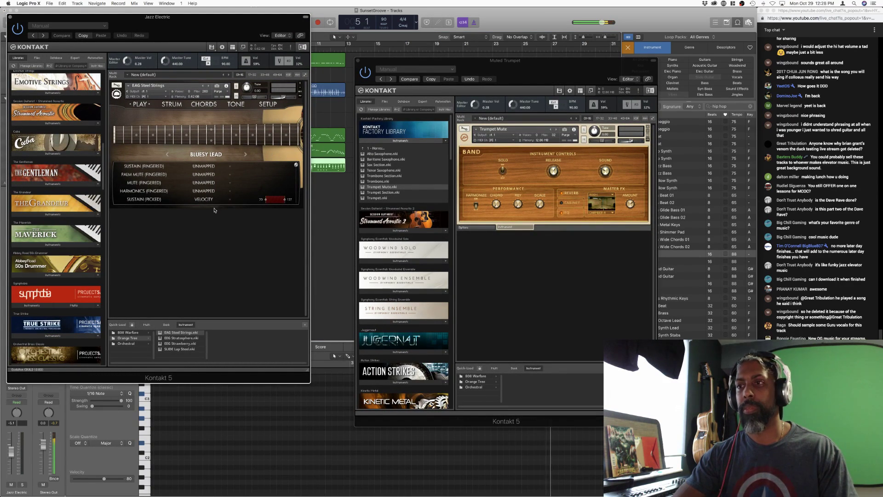
pyautogui.click(288, 75)
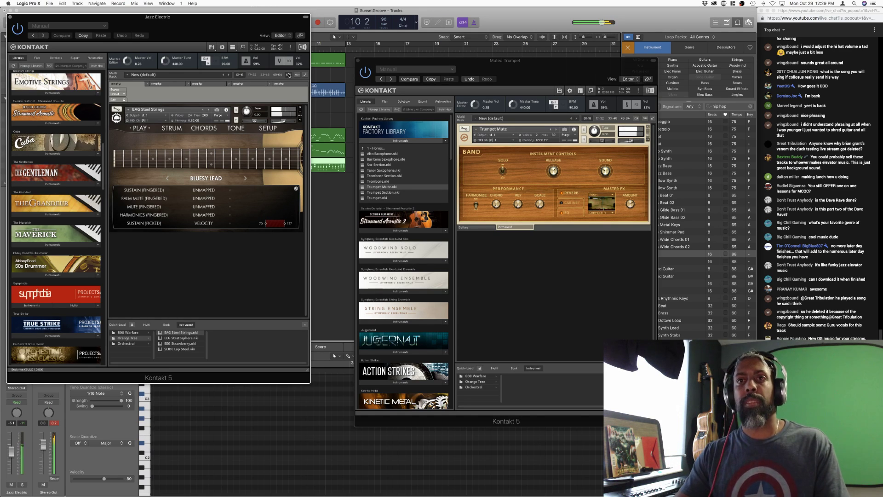
pyautogui.moveTo(202, 26); pyautogui.dragTo(409, 143)
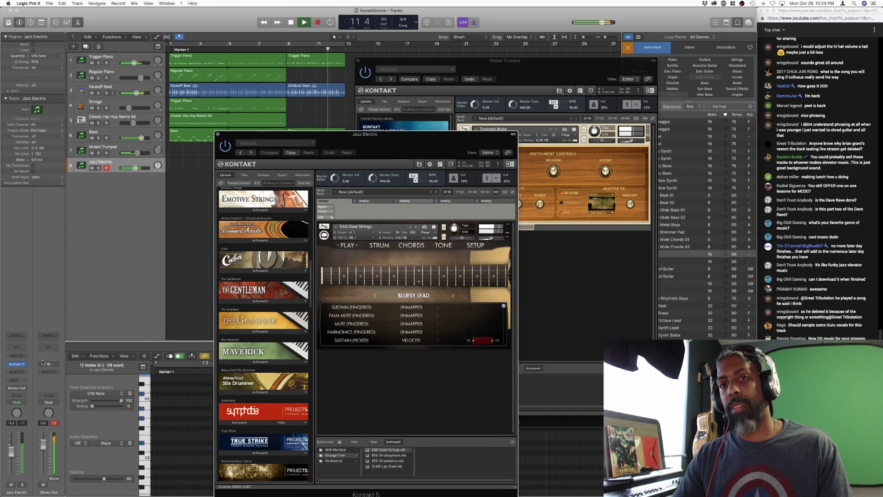
# - Insert a stereo ChromaVerb reverb on the Jazz Electric track and move its window clear of the track list
pyautogui.click(23, 371)
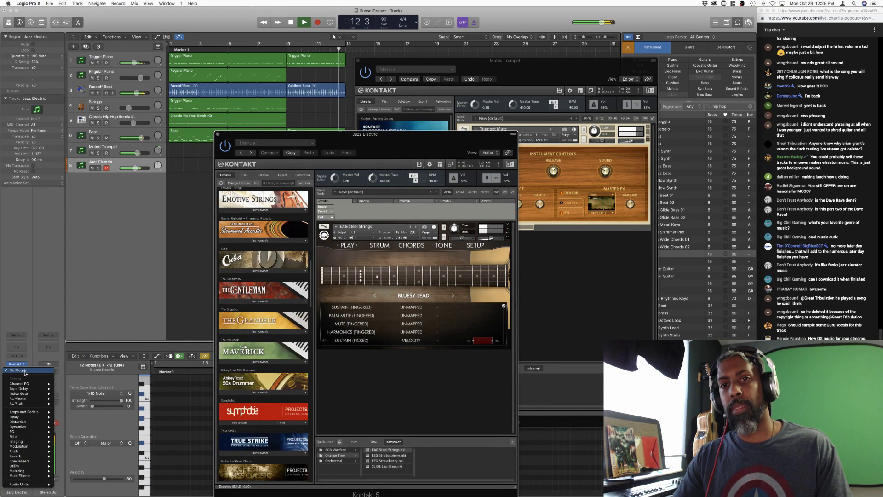
pyautogui.moveTo(30, 399)
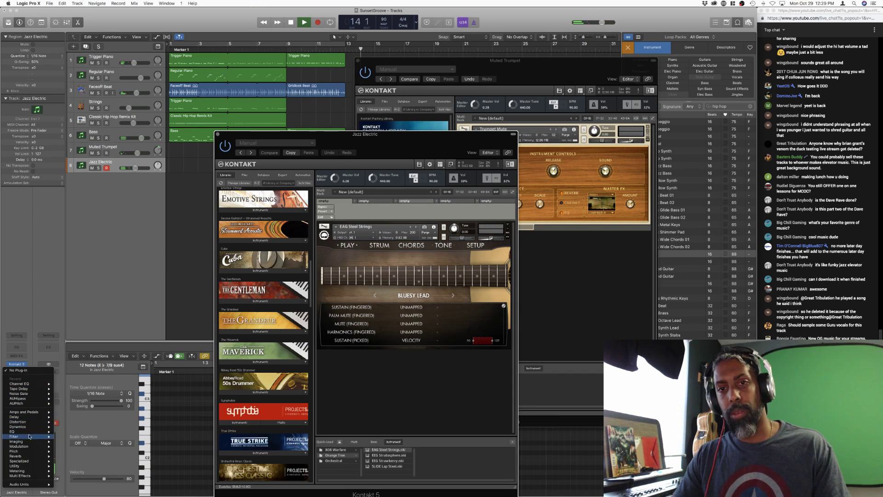
pyautogui.moveTo(28, 456)
pyautogui.moveTo(65, 457)
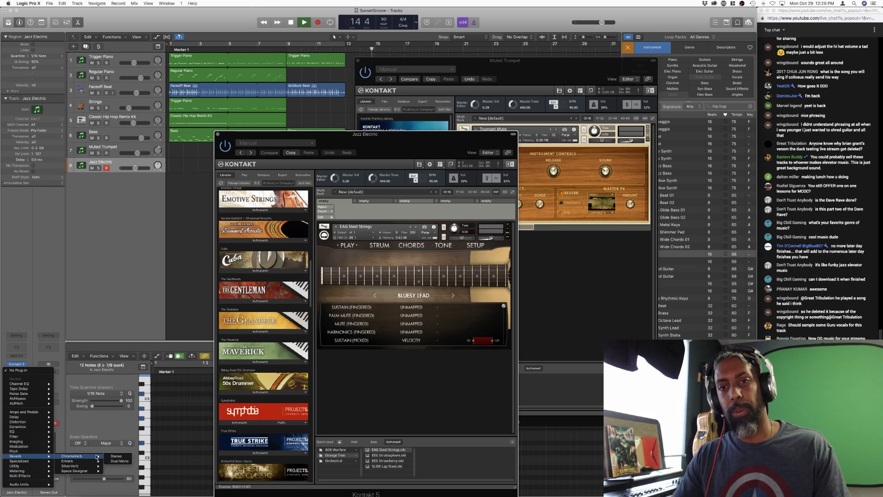
pyautogui.click(115, 456)
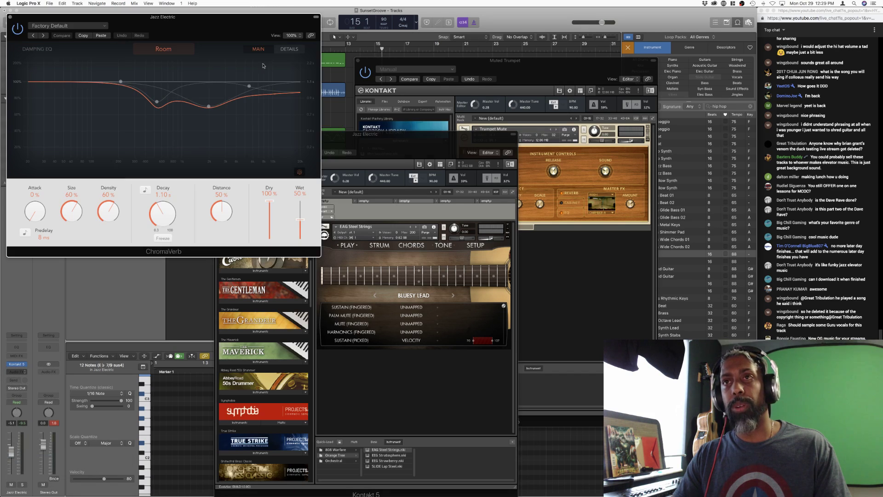
pyautogui.moveTo(290, 20); pyautogui.dragTo(287, 200)
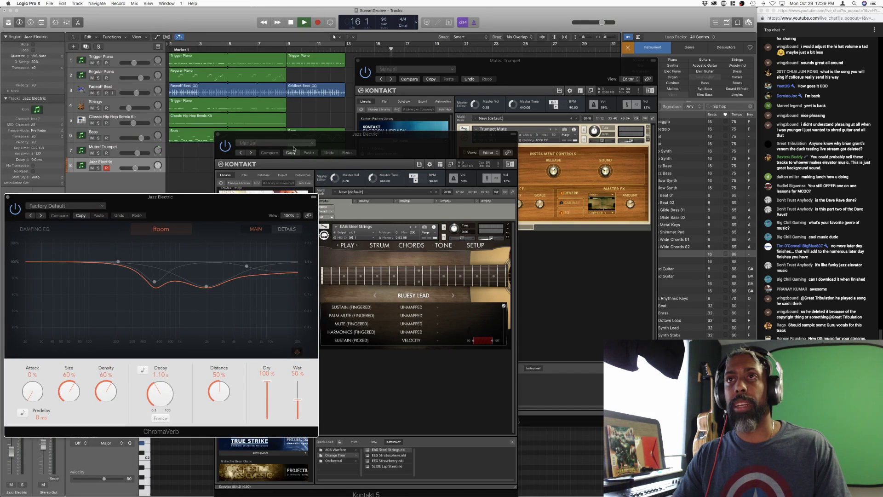
# - Play the reverb-treated Jazz Electric part from bar 9, close the ChromaVerb window and slightly lower the track's volume
pyautogui.click(286, 59)
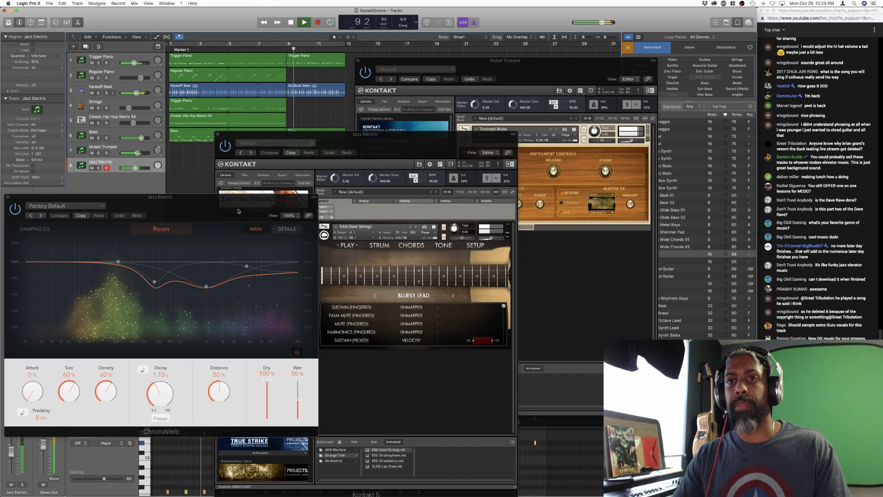
pyautogui.click(8, 198)
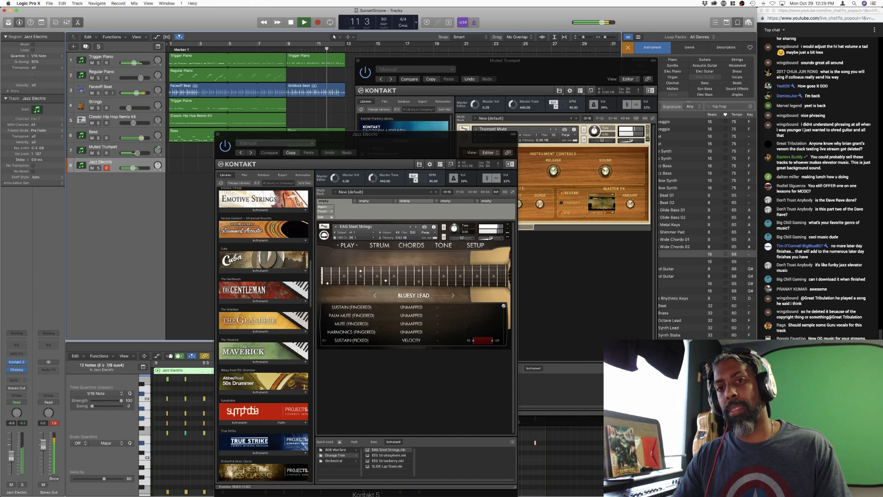
pyautogui.moveTo(10, 460); pyautogui.dragTo(11, 459)
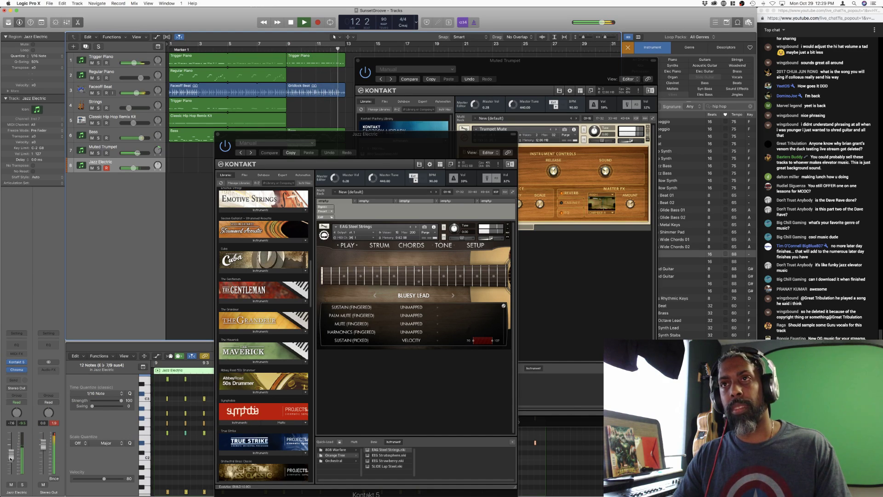
pyautogui.press('space')
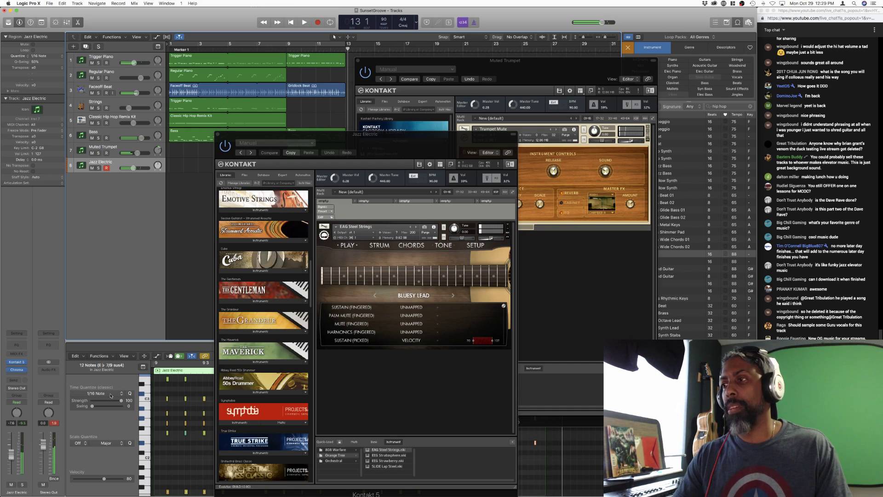
# - Close the Kontakt windows of Muted Trumpet and Jazz Electric to uncover the arrangement
pyautogui.click(299, 43)
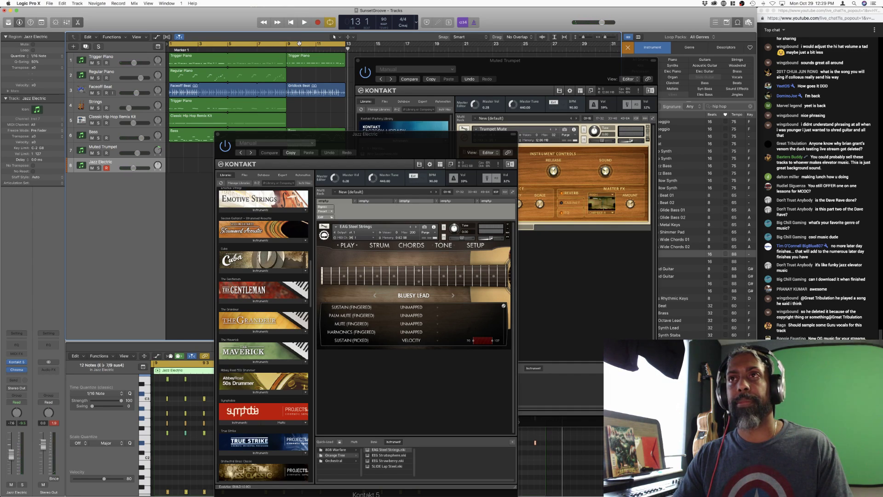
pyautogui.click(358, 60)
pyautogui.click(218, 135)
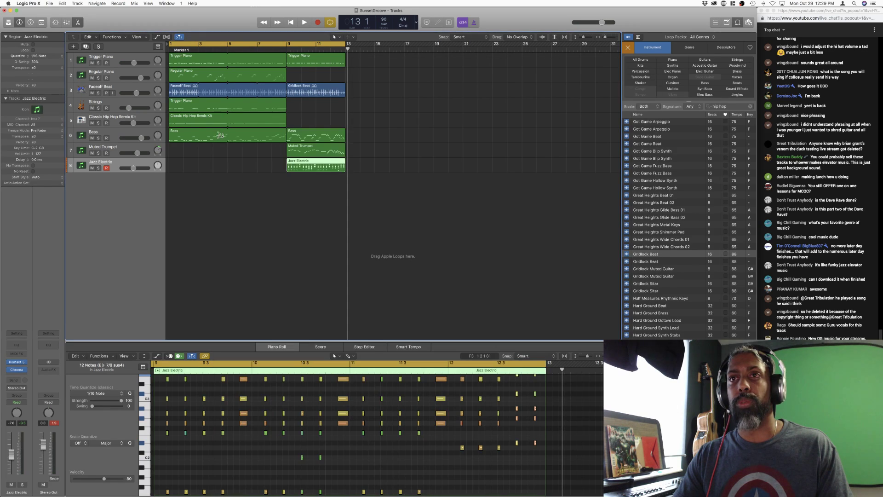
# - Copy the six regions of the first section to bar 13 and play the transition from bar 9 with cycling off
pyautogui.moveTo(278, 156); pyautogui.dragTo(359, 64)
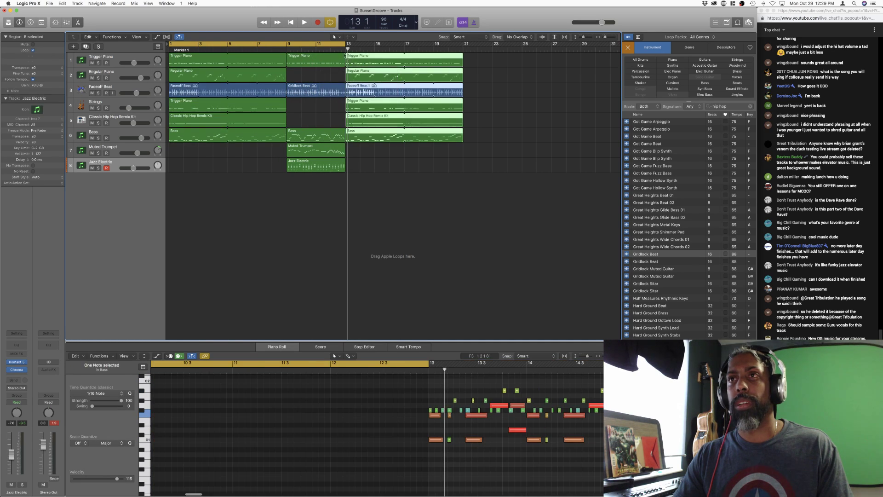
pyautogui.click(324, 45)
pyautogui.press('space')
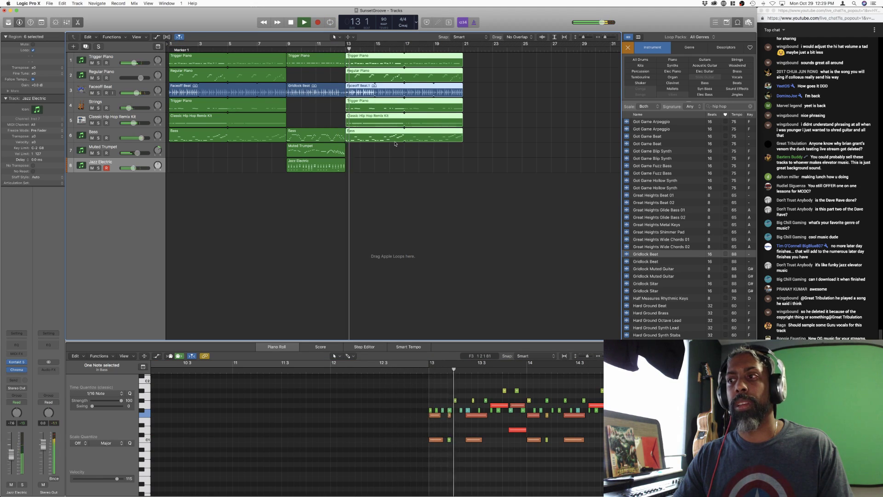
pyautogui.click(284, 49)
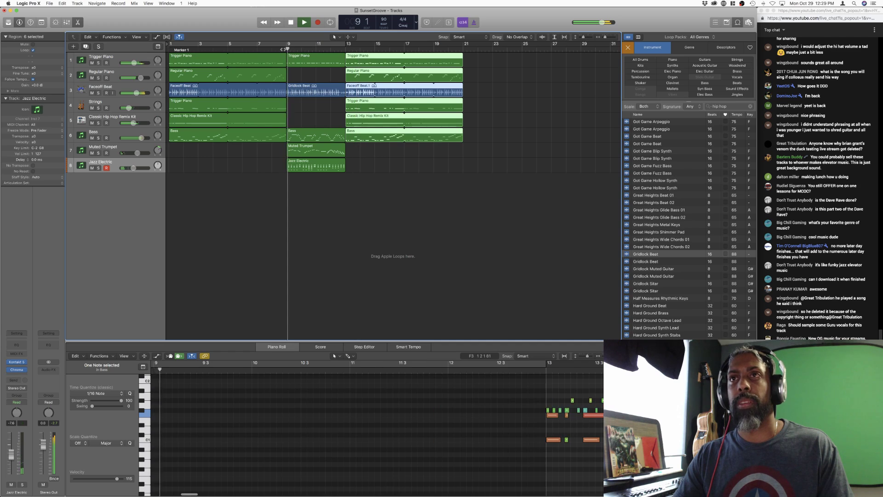
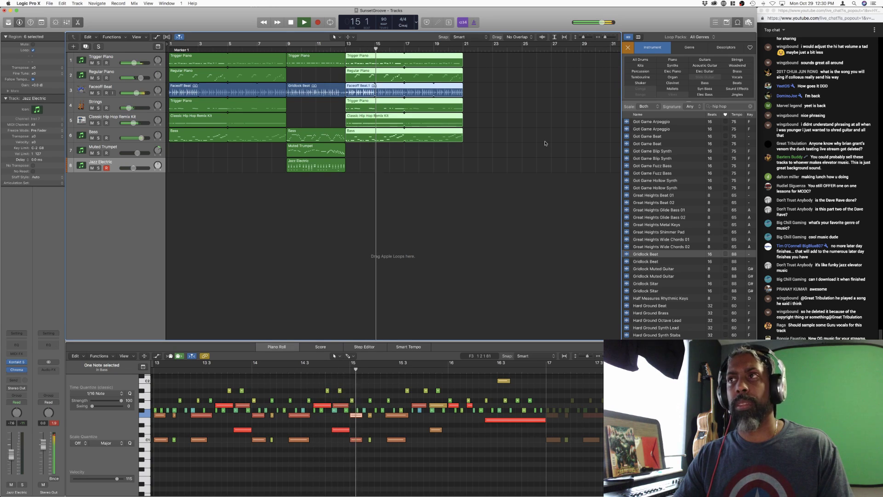
pyautogui.press('space')
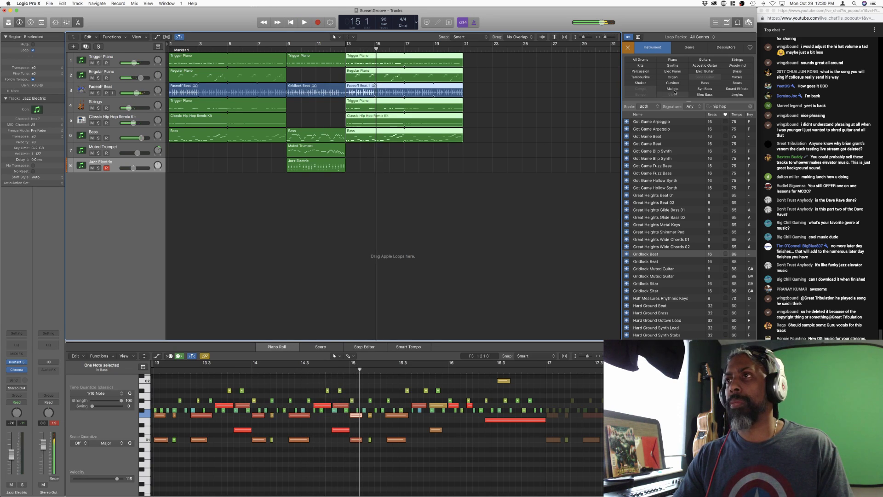
# - Search the Apple Loops for "riser" and audition Electro Riser 05, Electro Riser 06, Gated Synth Riser and other risers
pyautogui.doubleClick(724, 106)
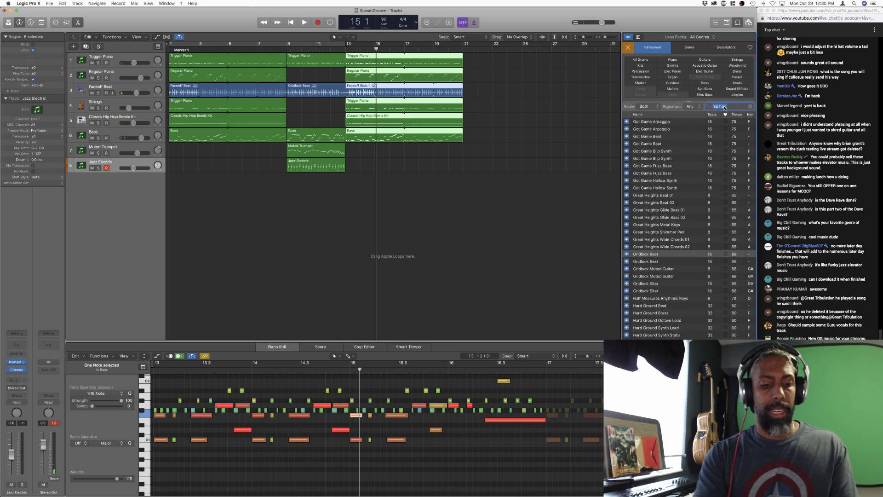
pyautogui.press('super+a')
pyautogui.write('riser')
pyautogui.press('Return')
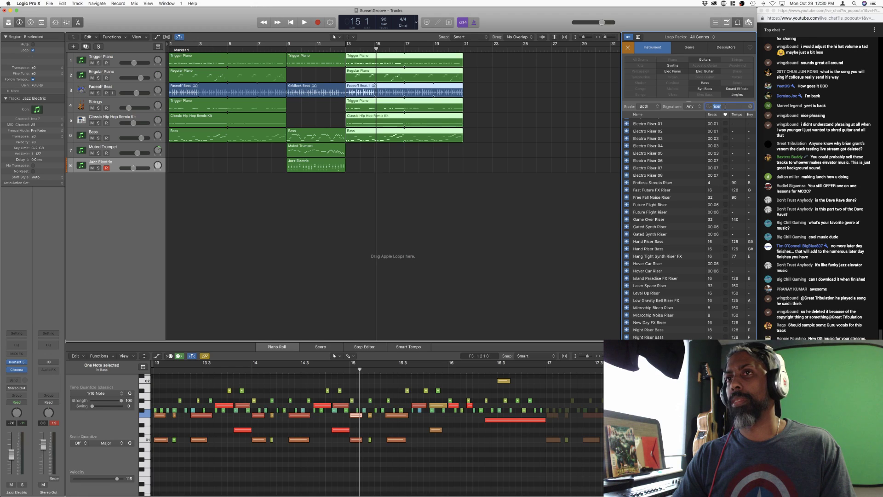
pyautogui.click(653, 155)
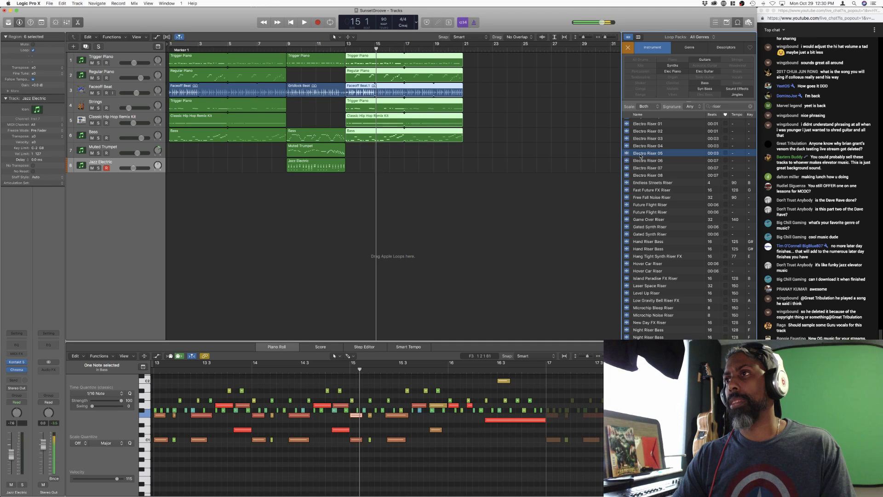
pyautogui.click(637, 162)
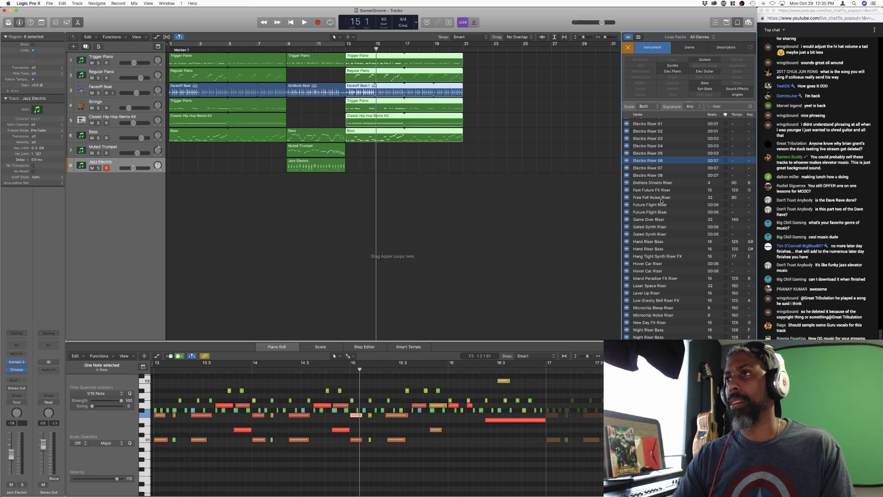
pyautogui.click(656, 227)
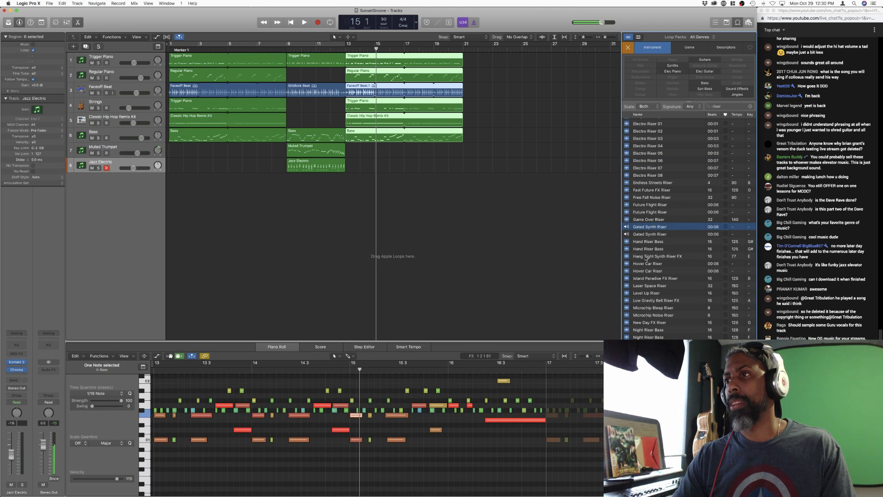
pyautogui.click(645, 190)
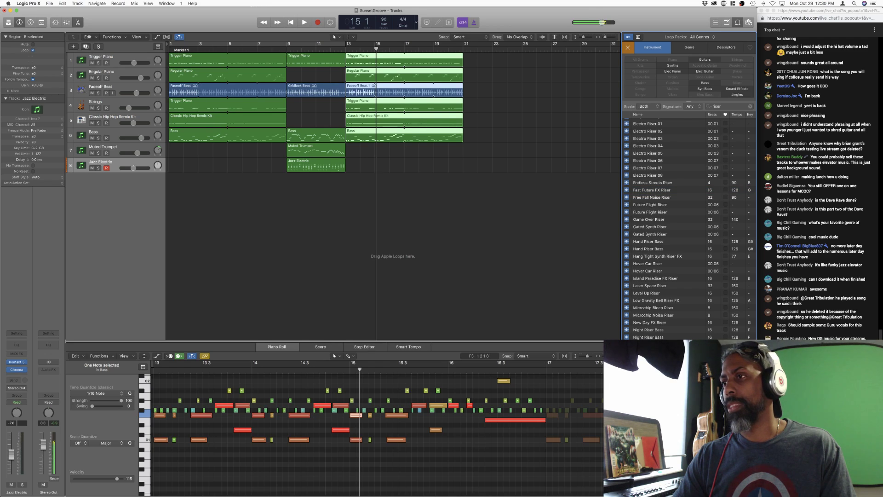
# - Place Noise Riser Effect 03 on a new track so it leads into bar 13, and listen to the transition
pyautogui.moveTo(399, 229); pyautogui.dragTo(328, 179)
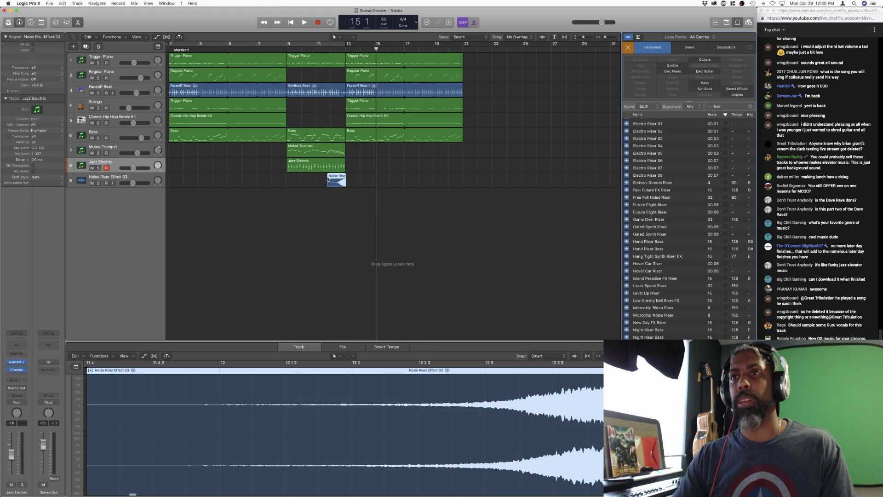
pyautogui.click(310, 48)
pyautogui.press('space')
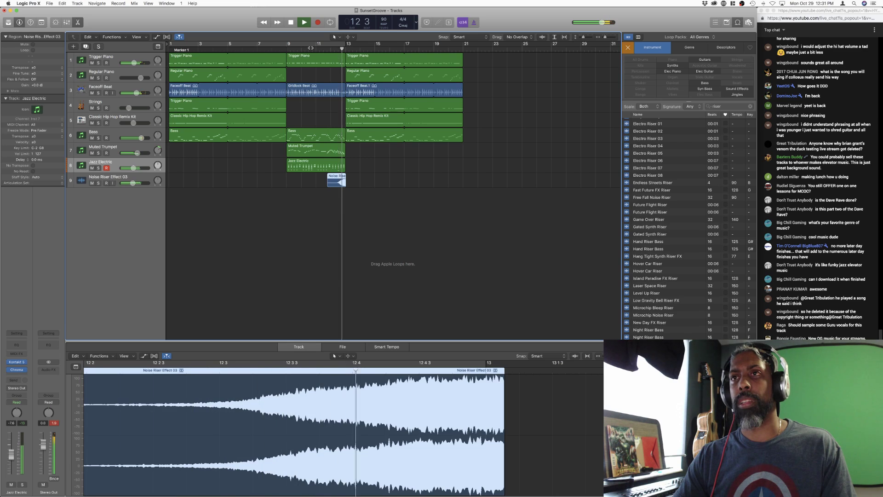
pyautogui.press('space')
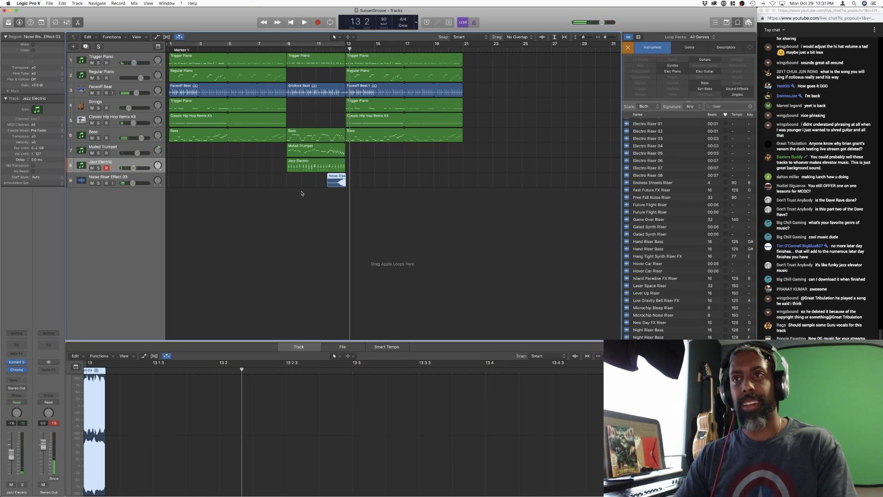
# - Delete the Noise Riser Effect 03 region along with its track
pyautogui.press('Delete')
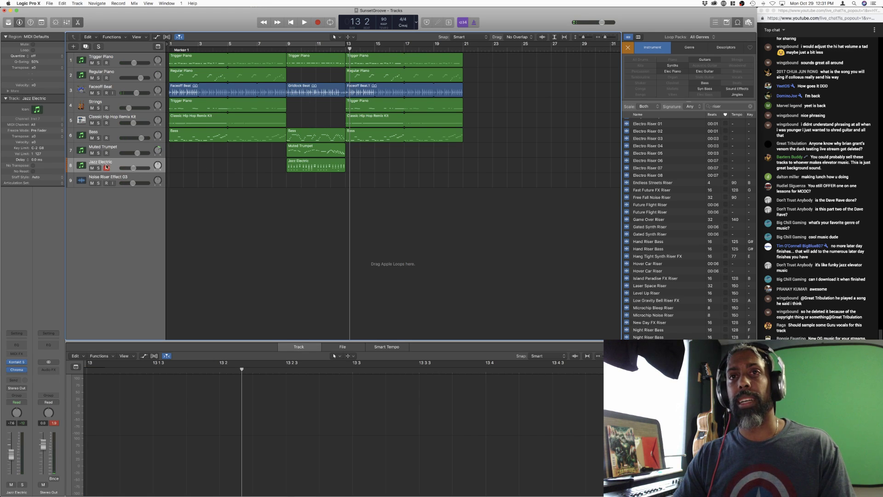
pyautogui.click(106, 167)
pyautogui.click(106, 180)
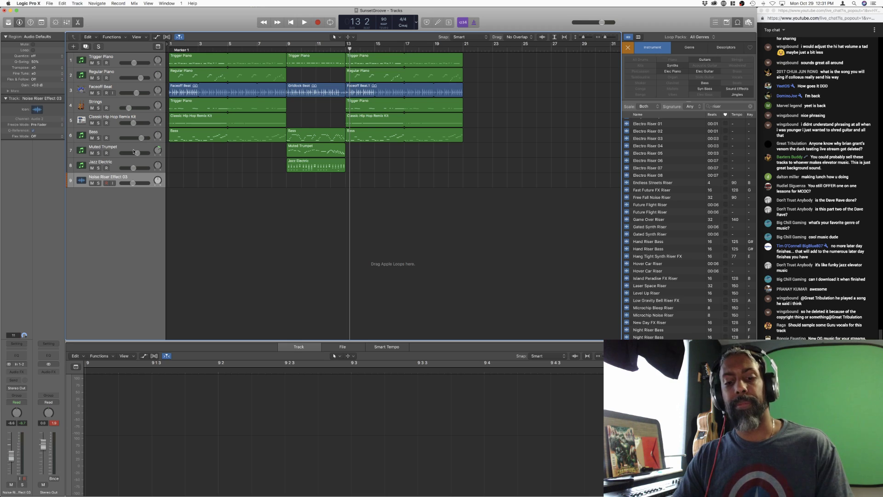
pyautogui.press('super+BackSpace')
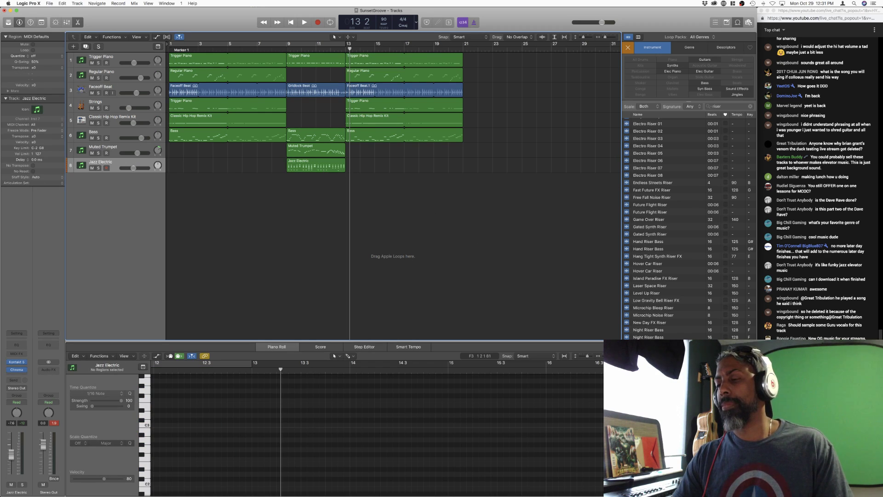
# - Search the Apple Loops for "cymbals" and audition Indulge Cymbals 01, Free Fall Cymbals, Colossus Cymbals and Magna Cymbals
pyautogui.doubleClick(717, 107)
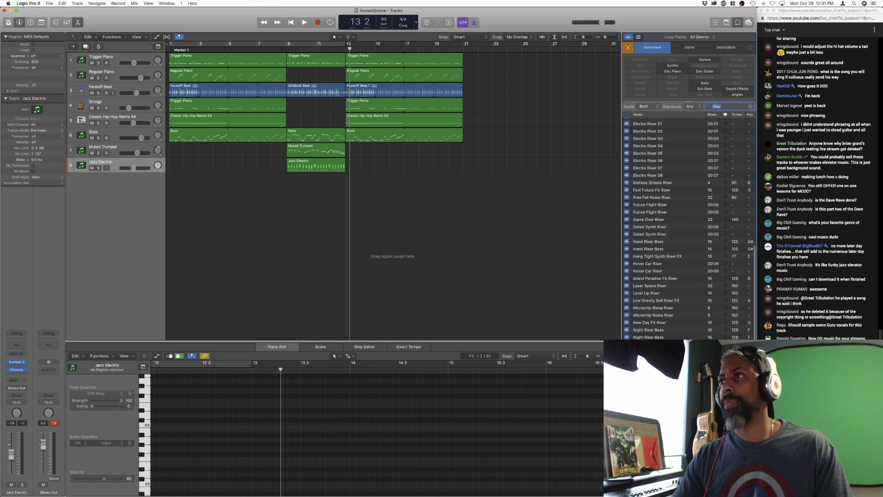
pyautogui.write('cymbals')
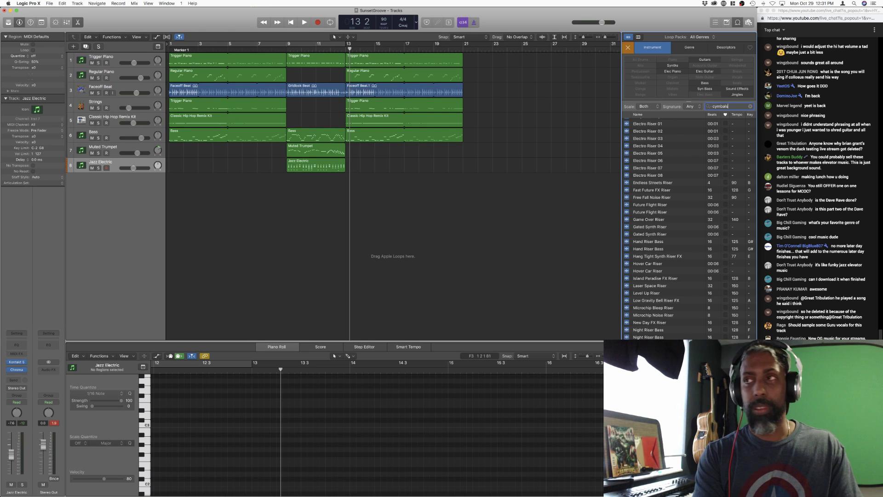
pyautogui.press('Return')
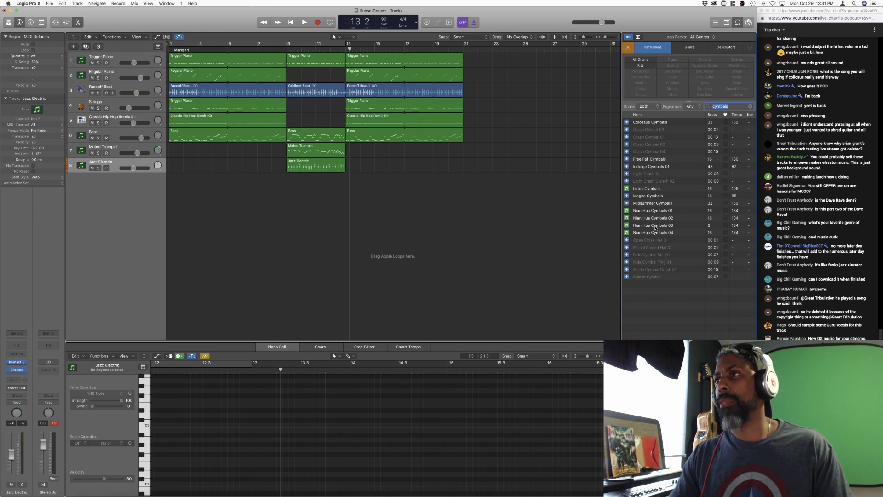
pyautogui.click(659, 166)
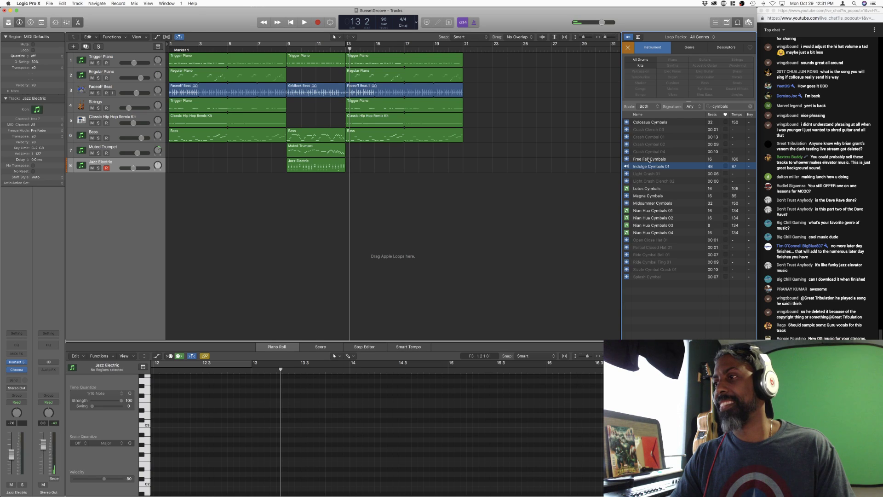
pyautogui.click(650, 159)
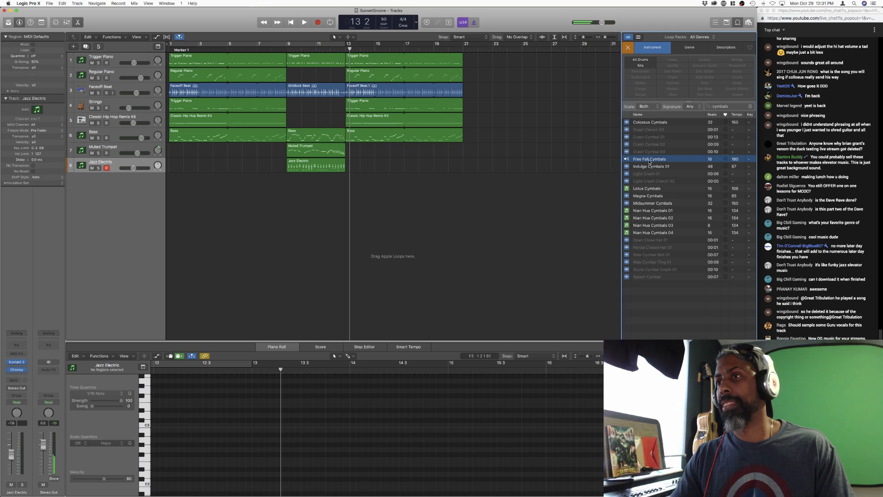
pyautogui.click(645, 123)
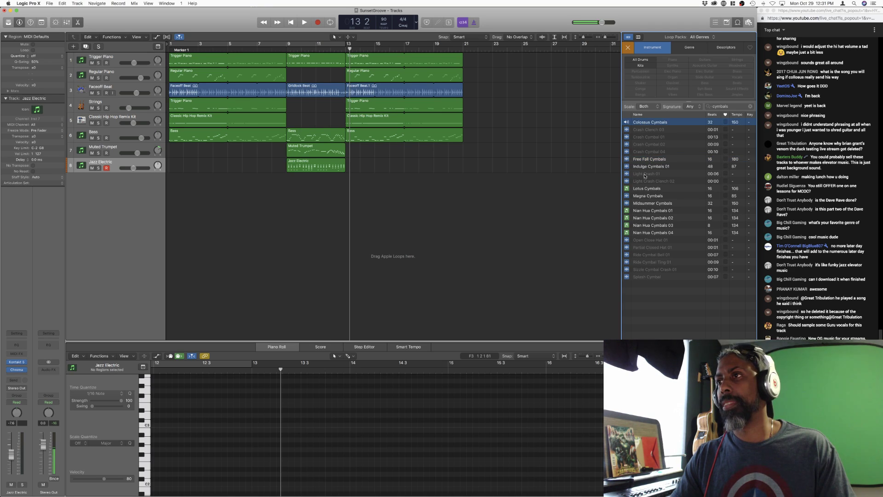
pyautogui.click(644, 198)
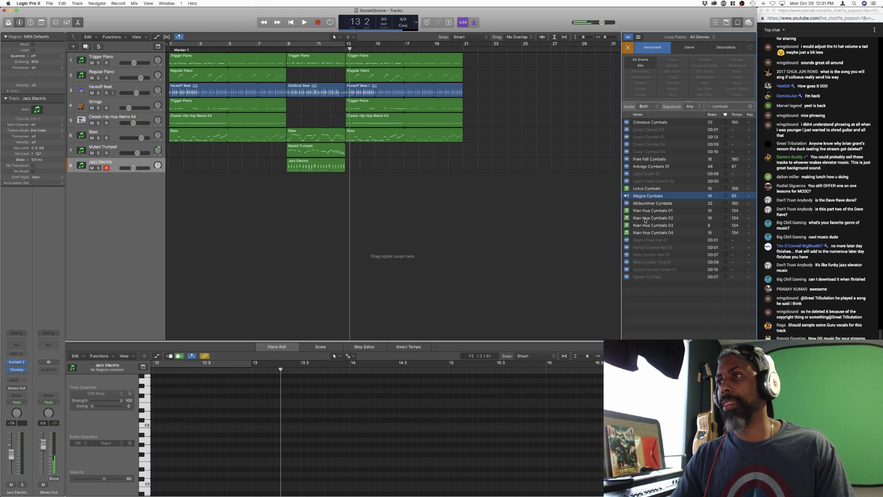
# - Search the Apple Loops for "jazz" and audition 12-8 Jazzy Drumset 13, Blue Jazz Organ Riff 08 and other loops
pyautogui.doubleClick(723, 106)
pyautogui.press('BackSpace')
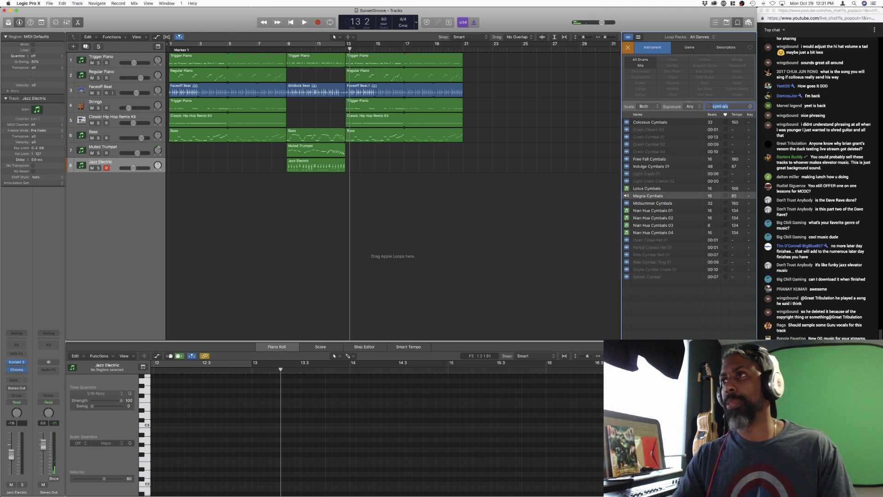
pyautogui.write('jazz')
pyautogui.press('Return')
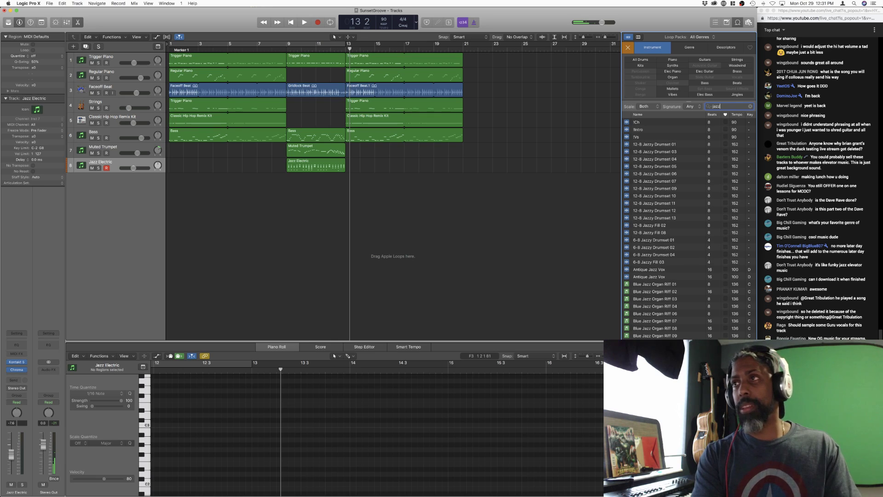
pyautogui.click(657, 189)
pyautogui.click(653, 218)
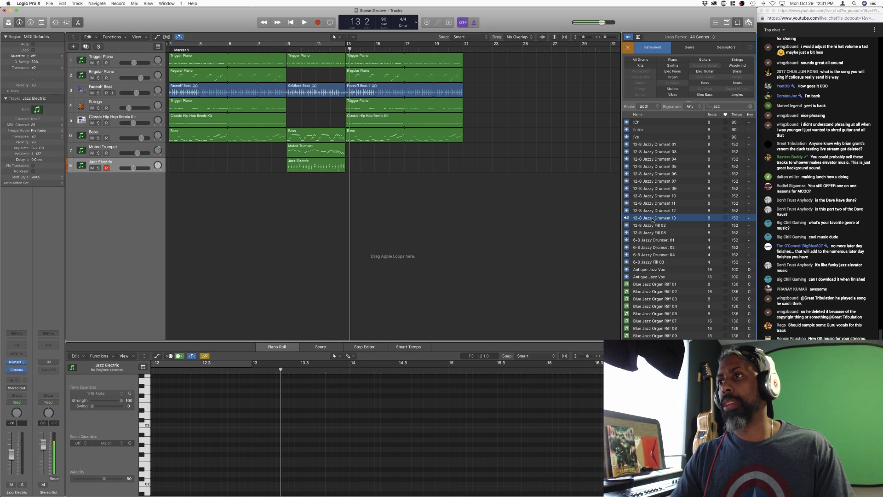
pyautogui.click(642, 276)
pyautogui.click(646, 328)
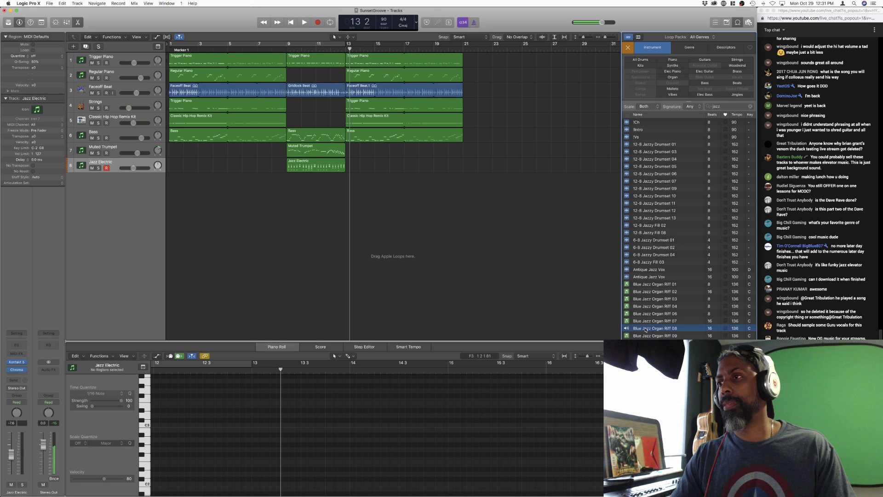
pyautogui.scroll(-4, 646, 328)
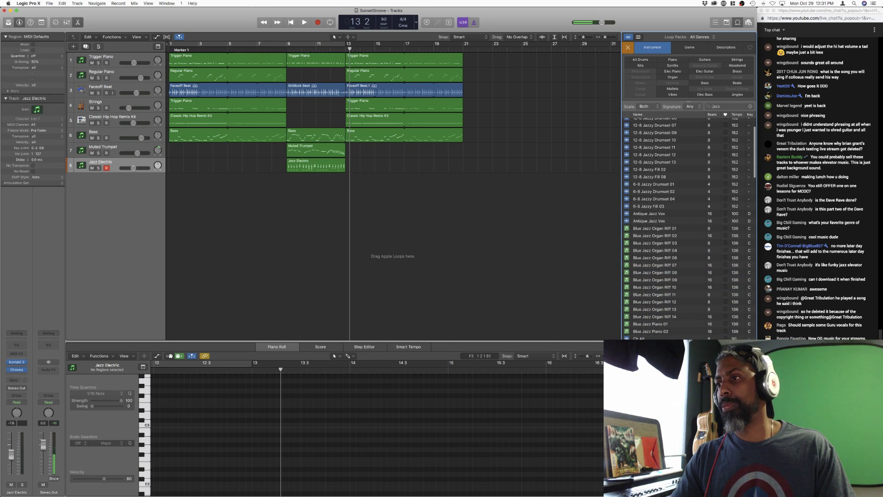
pyautogui.scroll(-4, 689, 230)
pyautogui.click(654, 294)
pyautogui.scroll(-6, 689, 229)
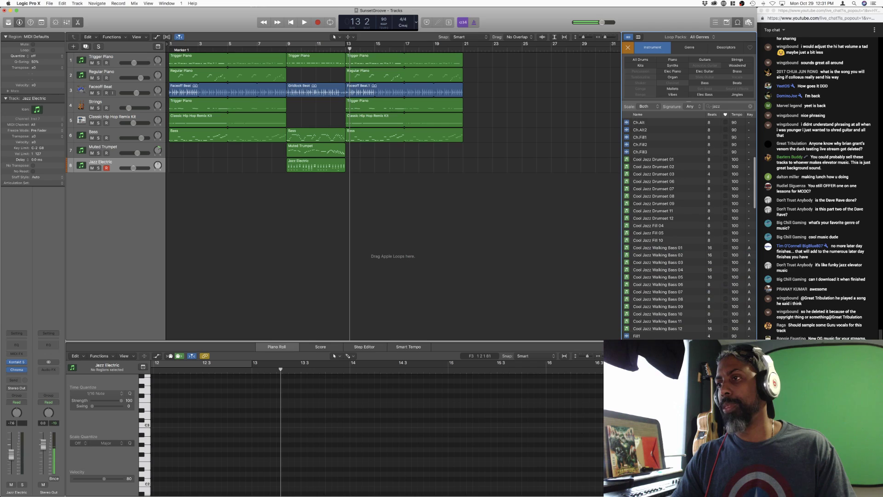
# - Filter the jazz loops to All Drums and audition Jazz Brush Drumset 02 and Jazzy Brush Ending
pyautogui.click(641, 59)
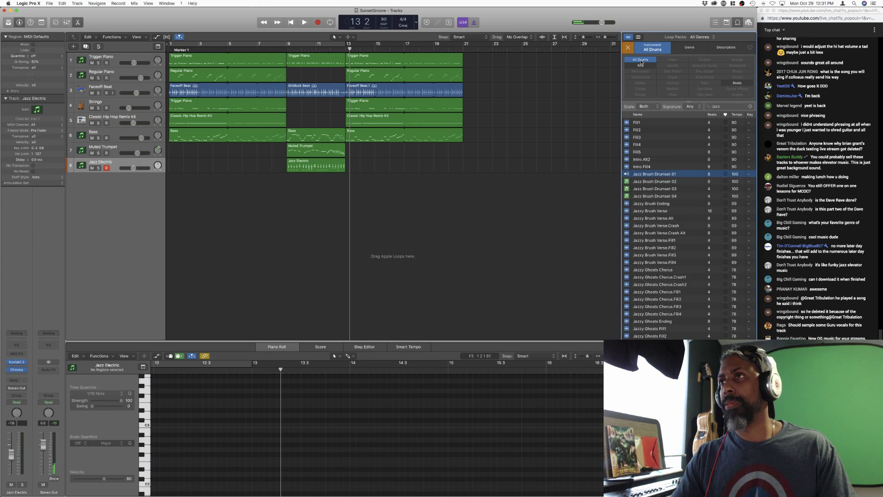
pyautogui.click(648, 184)
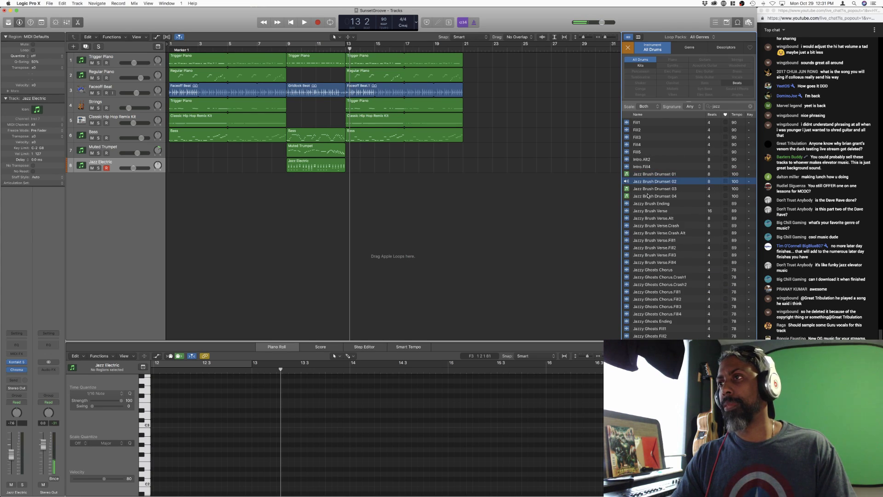
pyautogui.click(648, 204)
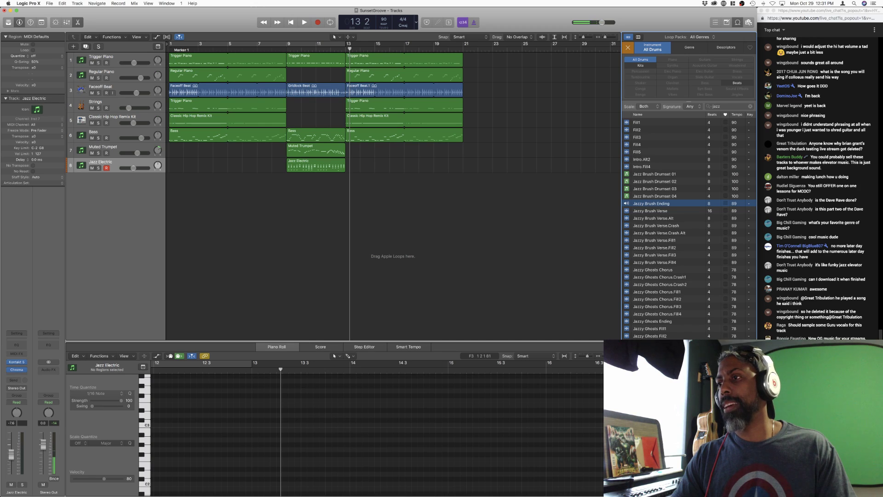
pyautogui.scroll(-3, 685, 225)
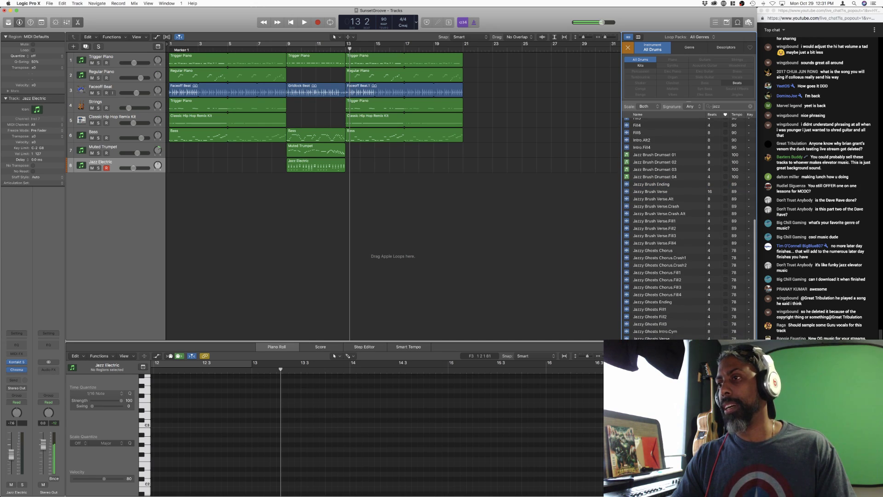
pyautogui.scroll(-6, 686, 225)
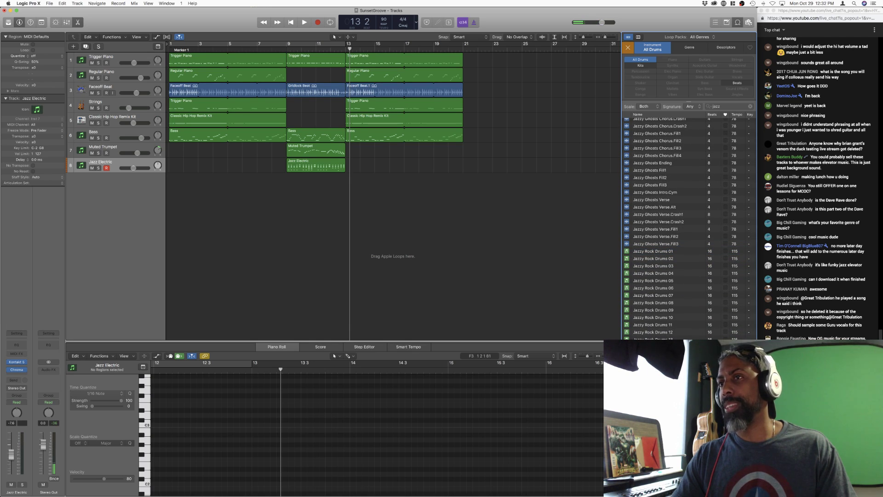
# - Place the LL.Snare loop on a new track at bar 9 and loop it up to bar 13 during playback
pyautogui.moveTo(322, 202); pyautogui.dragTo(287, 182)
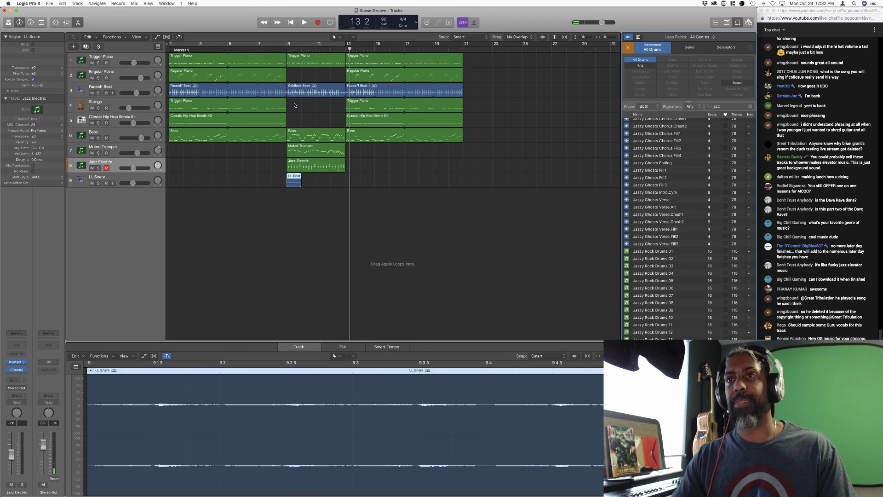
pyautogui.click(284, 51)
pyautogui.press('space')
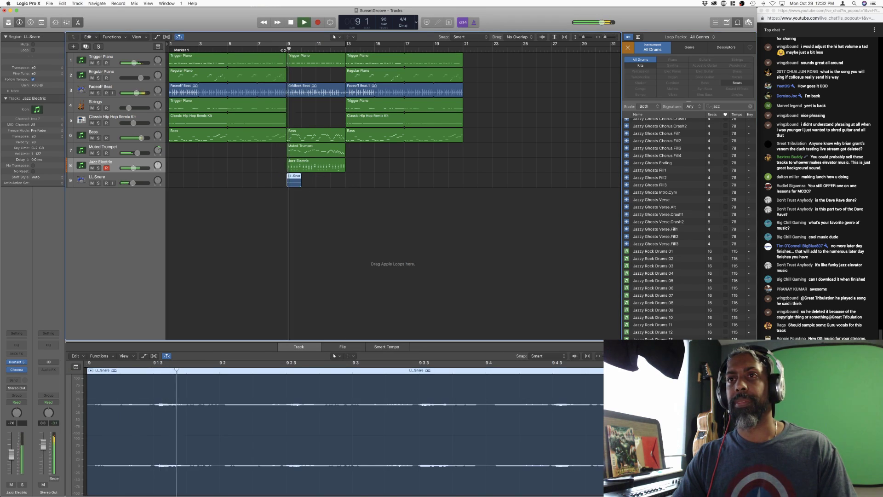
pyautogui.moveTo(299, 177); pyautogui.dragTo(346, 176)
# - Raise the LL.Snare track's volume and replay the section from just before bar 9
pyautogui.click(152, 181)
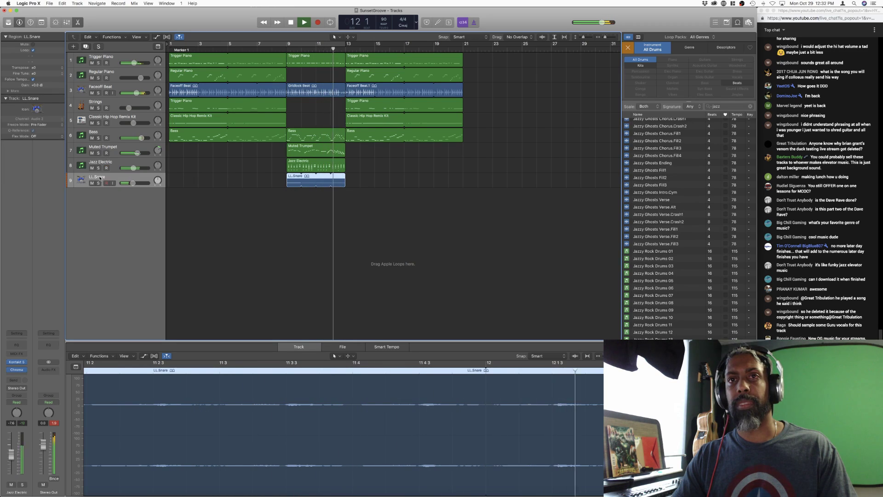
pyautogui.moveTo(12, 457); pyautogui.dragTo(11, 447)
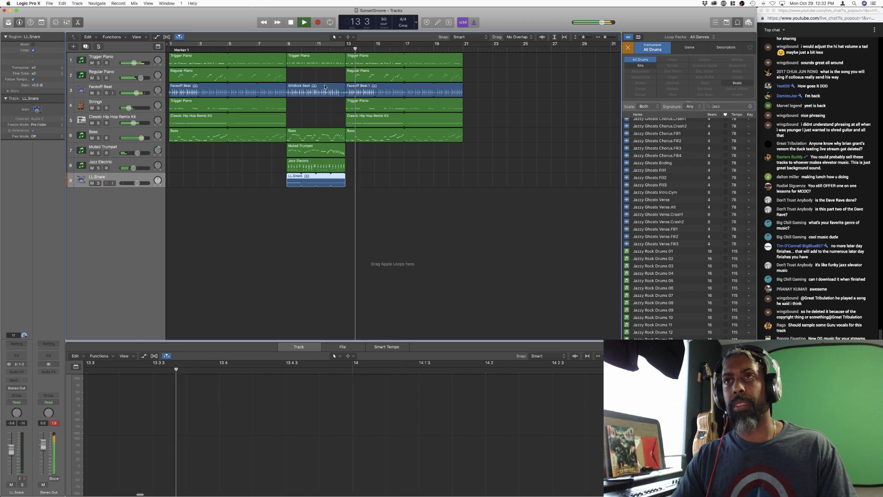
pyautogui.click(282, 48)
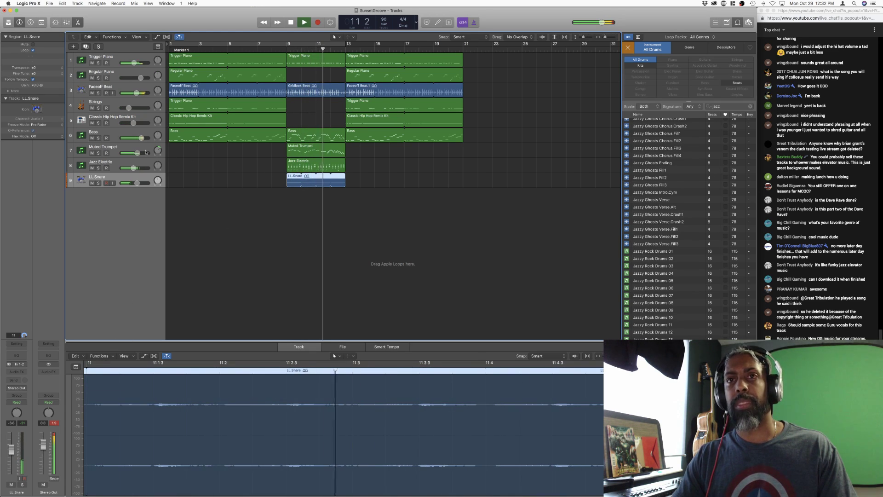
# - Lower the Muted Trumpet track's volume slightly and listen from bar 8 through the transition into bar 13
pyautogui.click(110, 150)
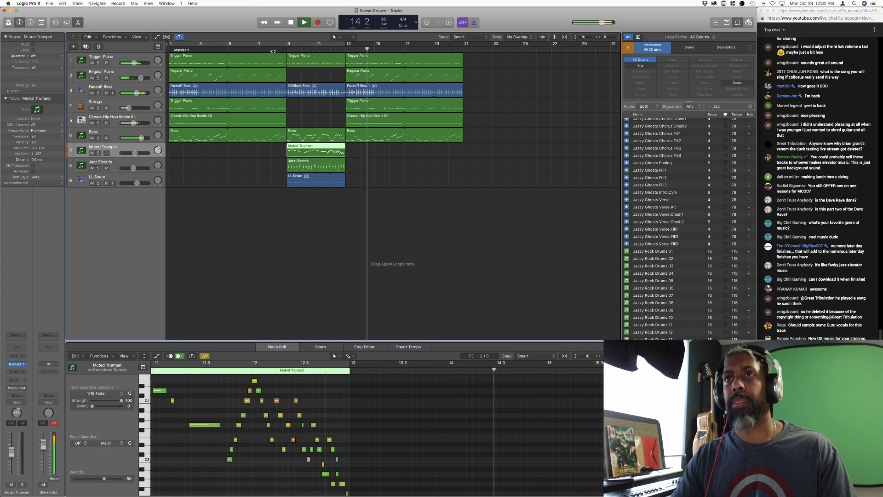
pyautogui.click(274, 49)
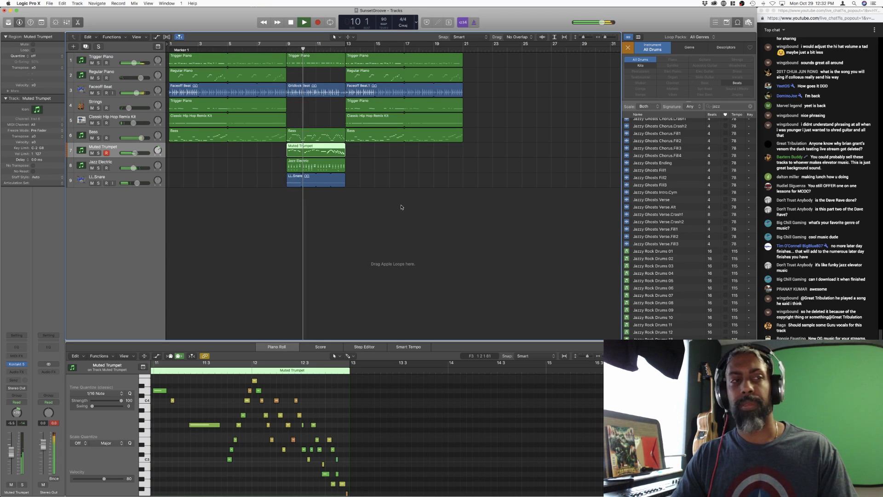
pyautogui.press('super+Tab')
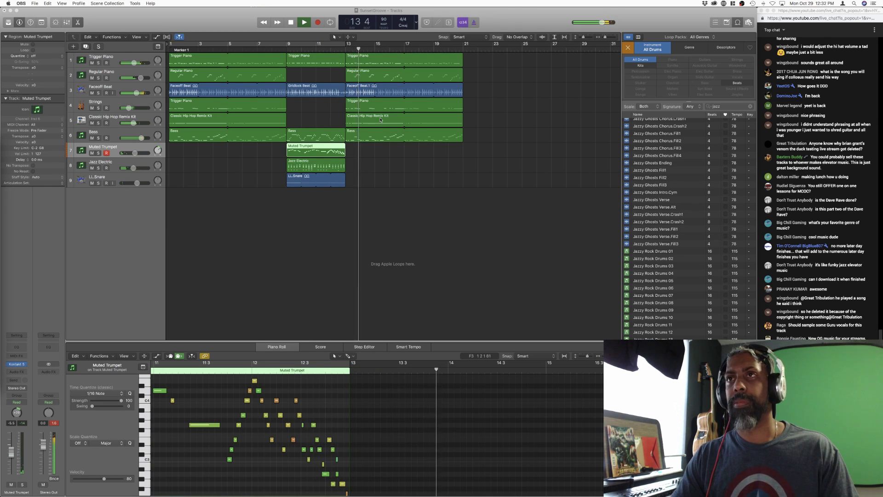
pyautogui.click(364, 49)
pyautogui.press('space')
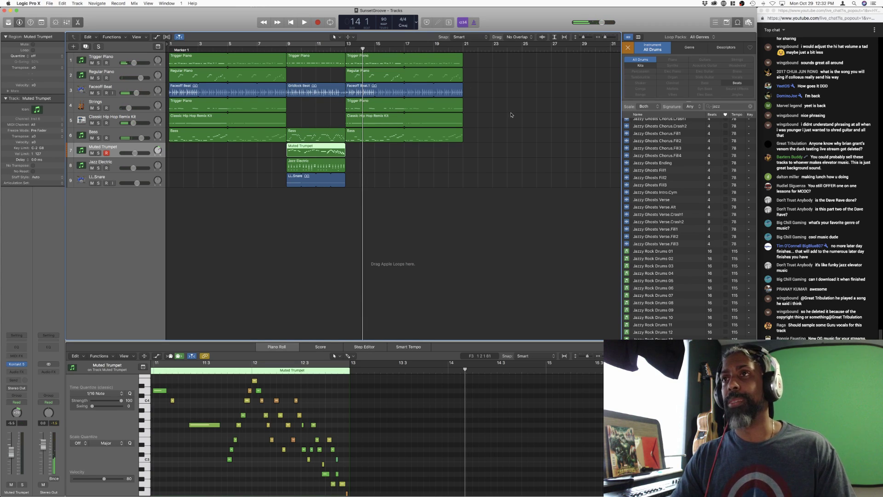
pyautogui.scroll(-10, 665, 304)
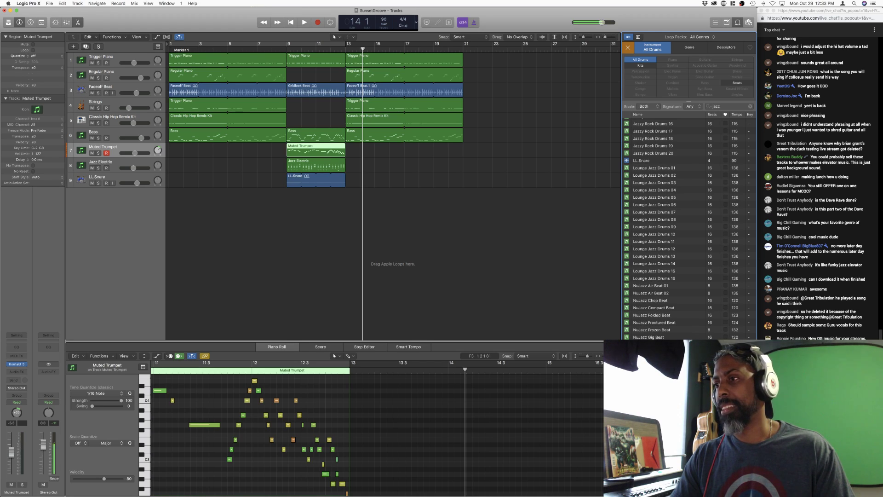
pyautogui.scroll(-1, 688, 230)
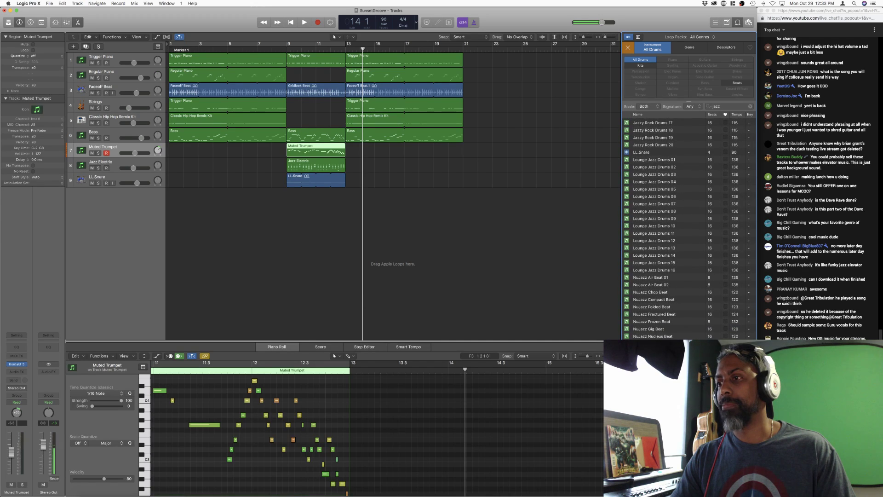
pyautogui.scroll(1, 688, 230)
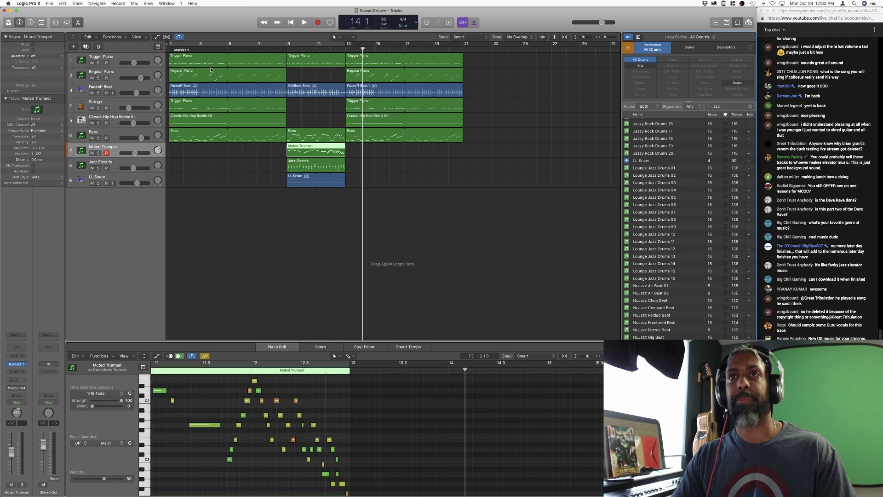
# - Play the arrangement from the beginning into bar 13 and select the LL.Snare track
pyautogui.press('Return')
pyautogui.press('space')
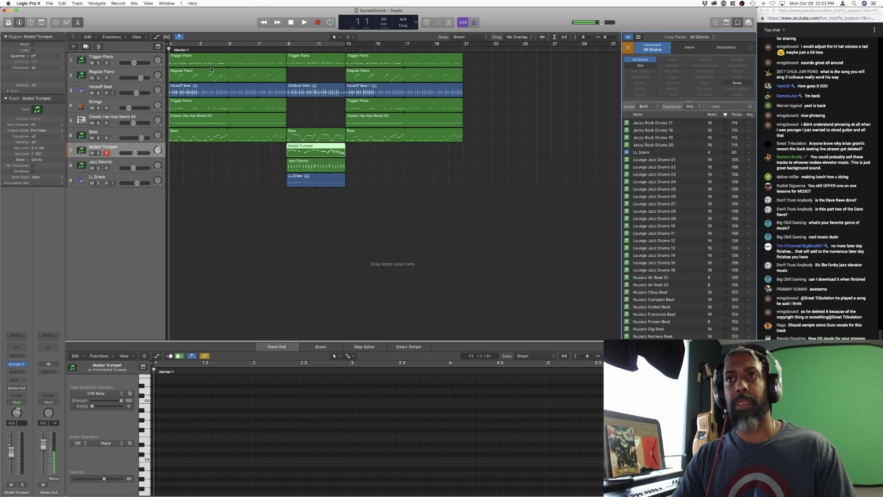
pyautogui.click(235, 170)
pyautogui.press('space')
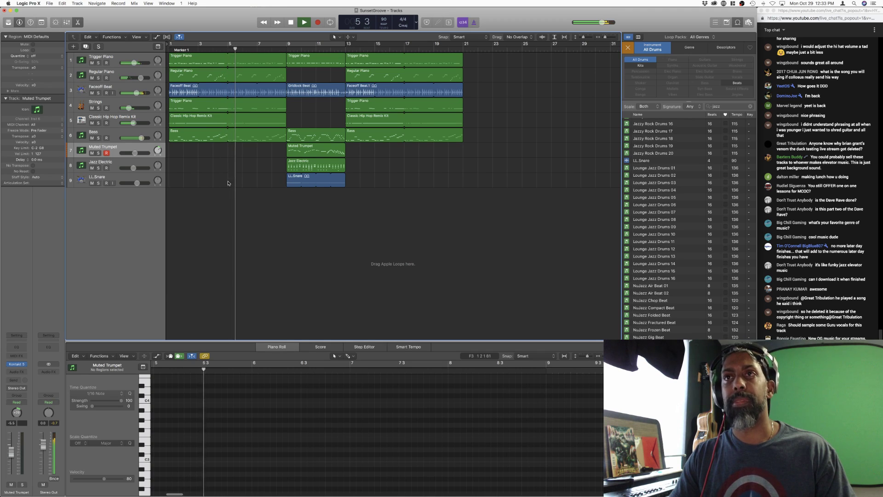
pyautogui.click(103, 178)
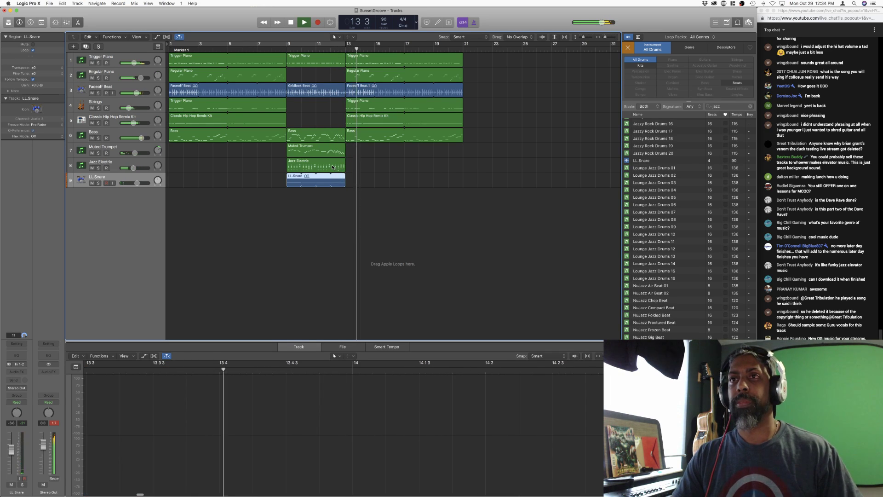
# - Rename the Jazz Electric track as "Jazz clean Guitar"
pyautogui.doubleClick(101, 161)
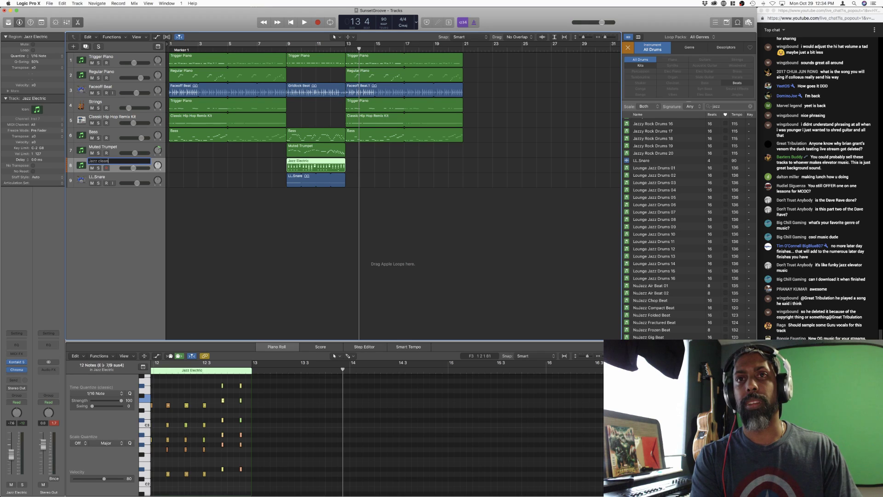
pyautogui.write('Jazz clean Guitar')
pyautogui.press('Return')
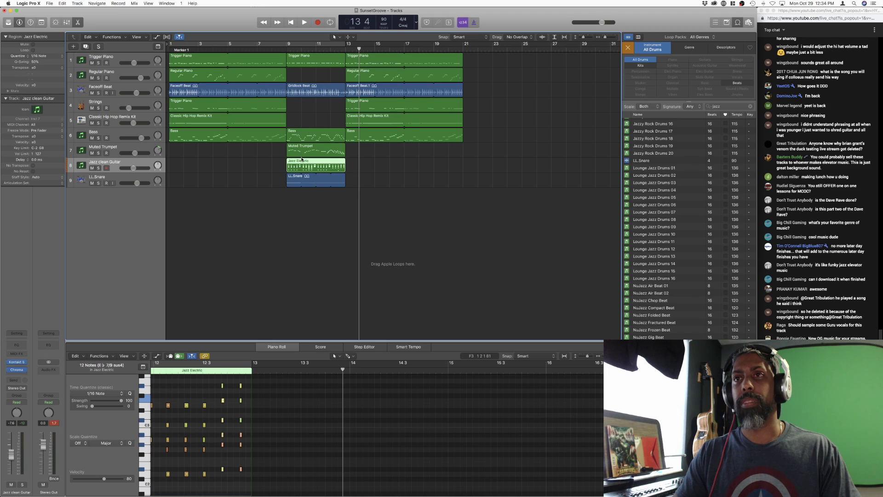
pyautogui.rightClick(301, 161)
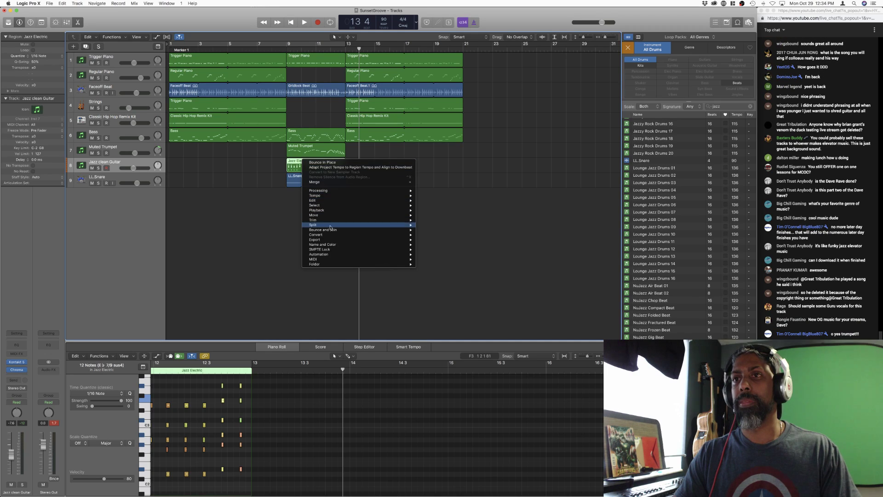
pyautogui.moveTo(335, 197)
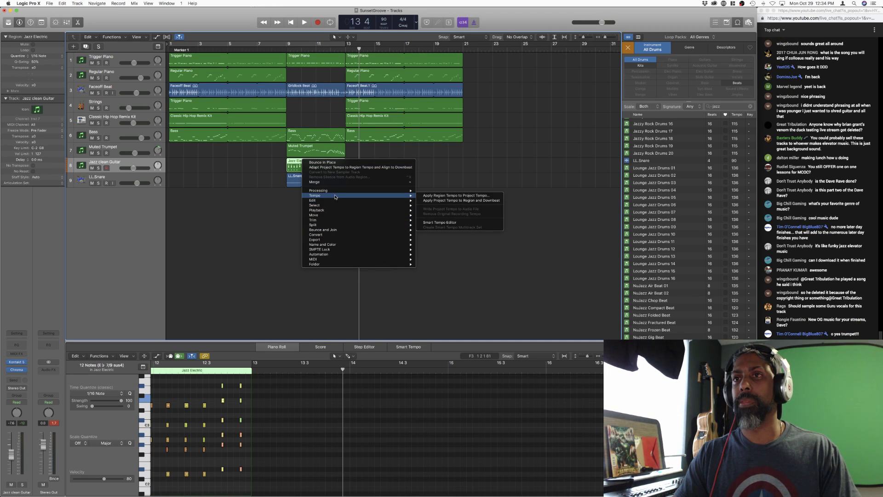
pyautogui.moveTo(333, 215)
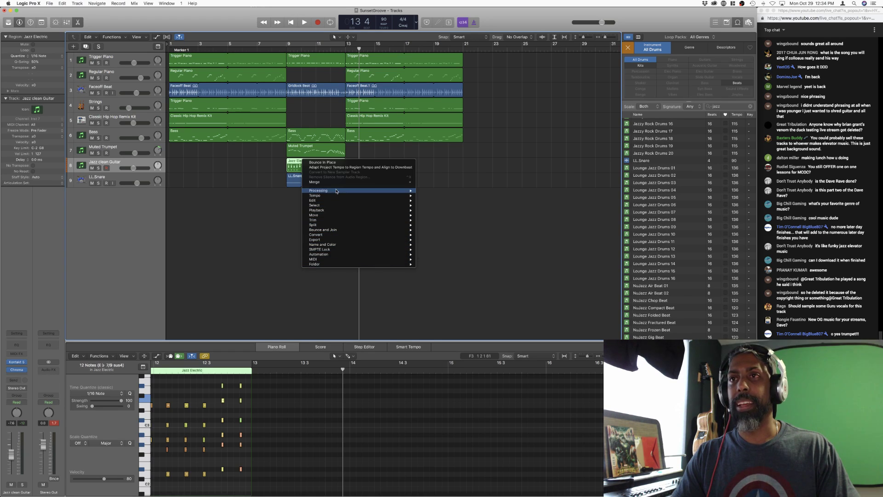
pyautogui.click(299, 178)
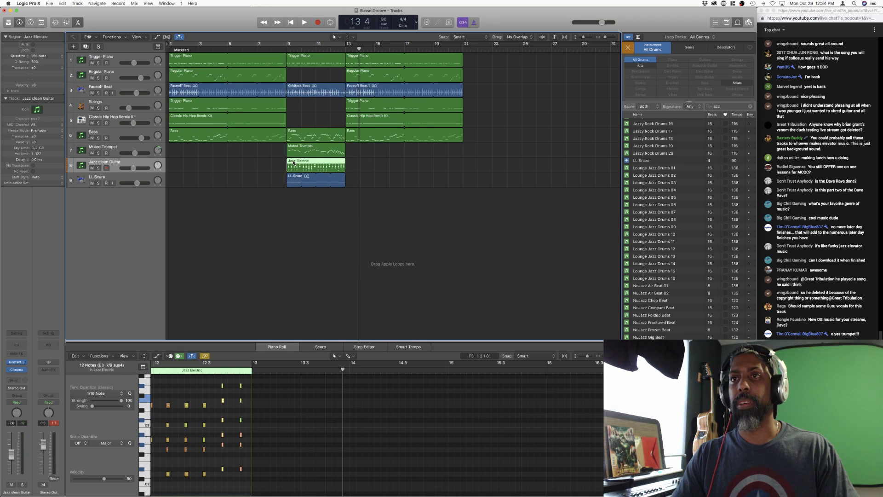
pyautogui.rightClick(294, 162)
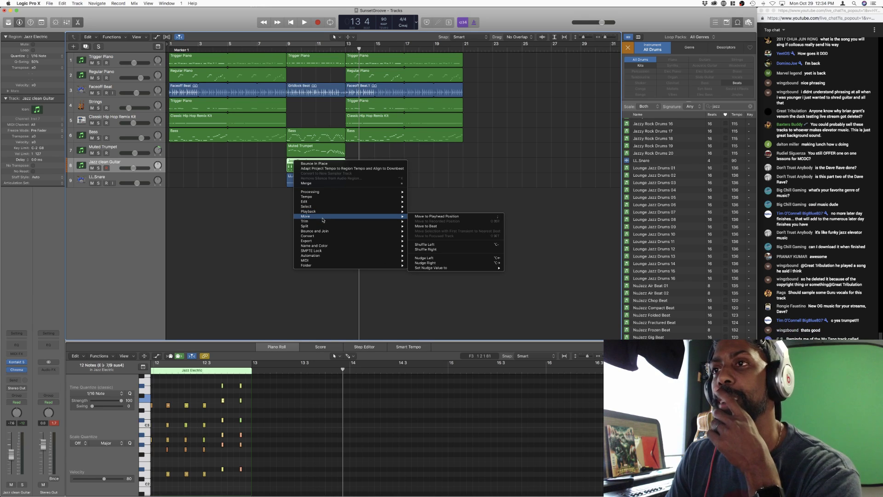
pyautogui.click(202, 194)
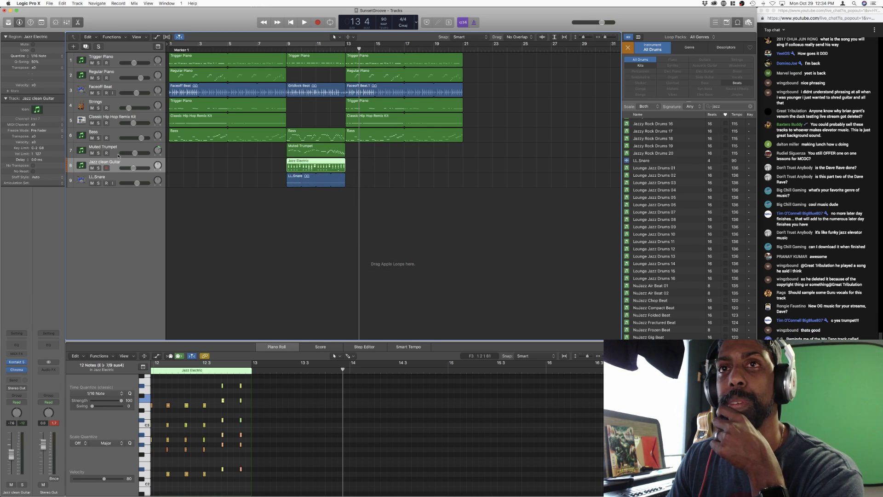
pyautogui.rightClick(119, 165)
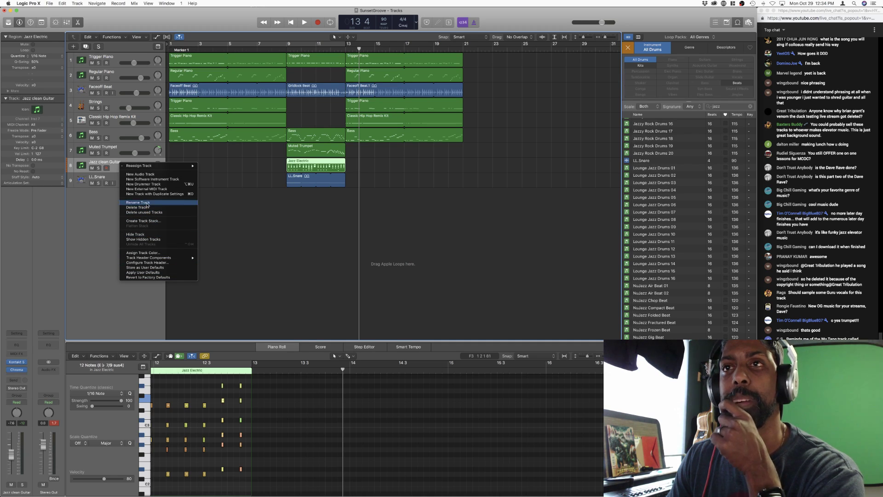
pyautogui.click(147, 203)
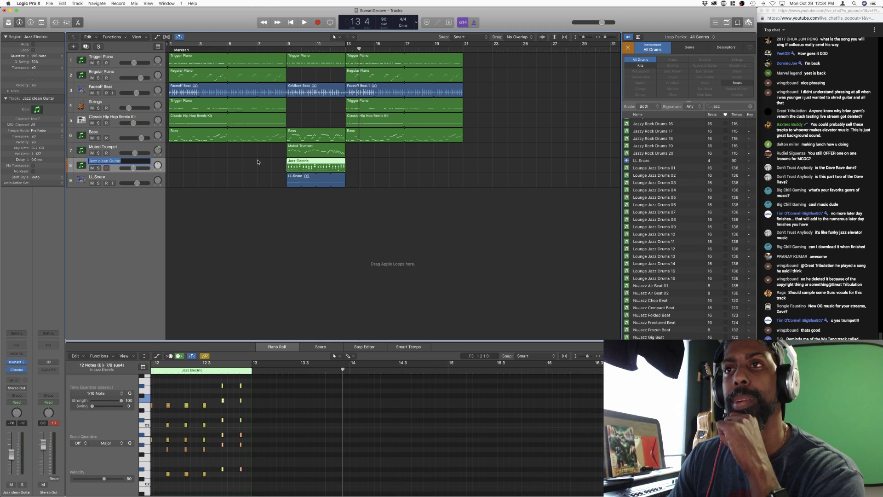
# - Rename the Jazz Electric region in bars 9–13 as "Jazz clean Guitar"
pyautogui.rightClick(296, 163)
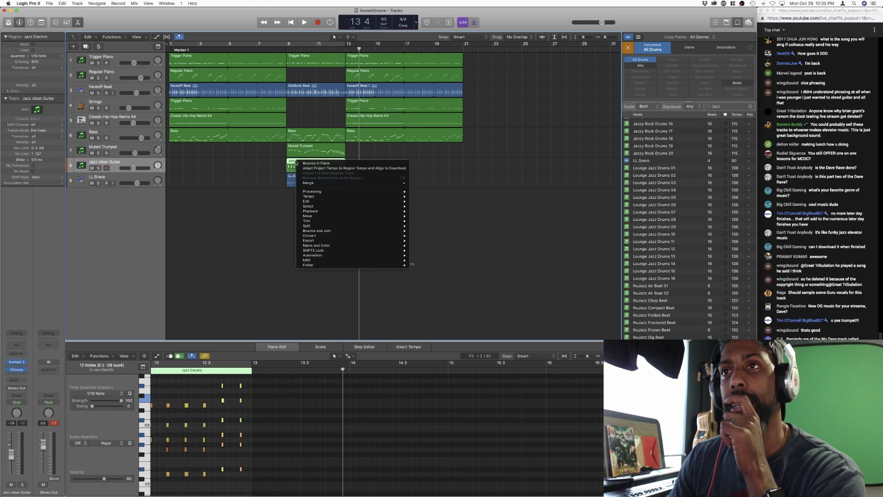
pyautogui.moveTo(306, 203)
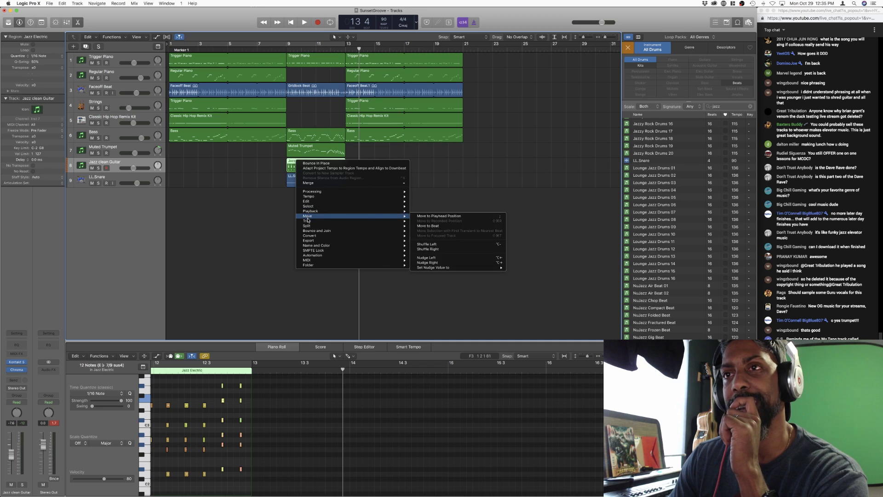
pyautogui.moveTo(308, 242)
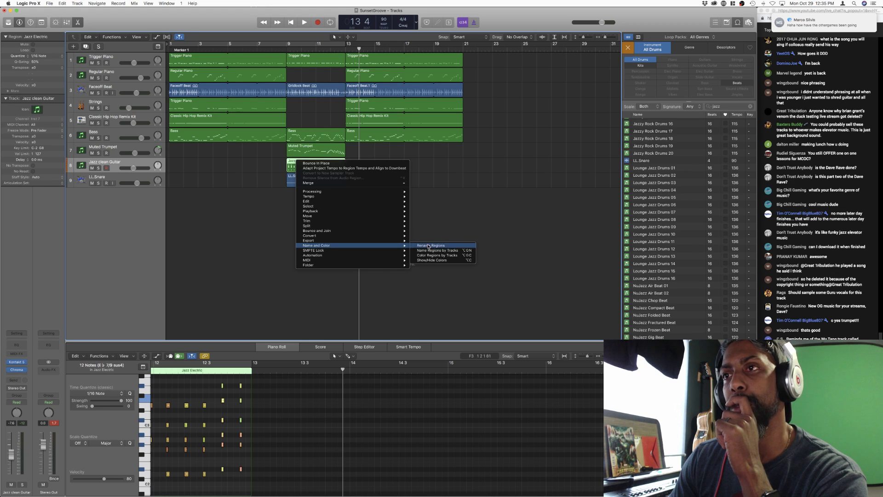
pyautogui.click(429, 246)
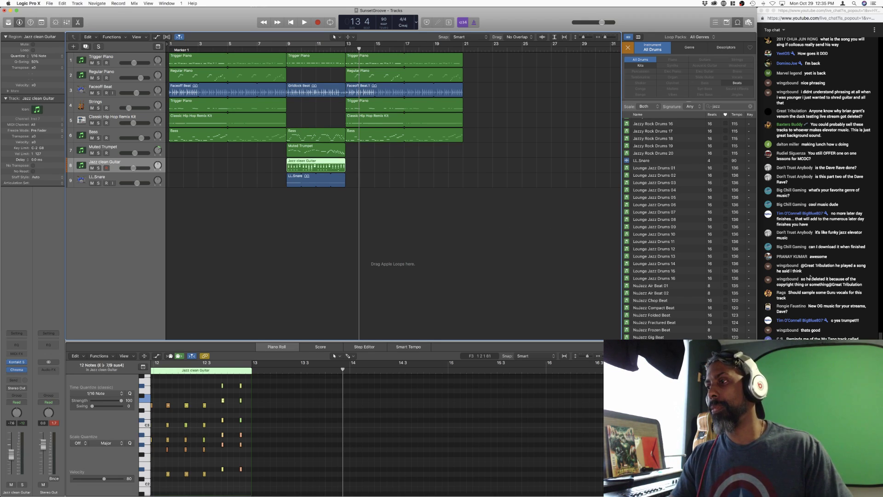
# - Turn on the cycle range, extend its end from bar 13 to bar 21, and play the arrangement through to the end
pyautogui.click(879, 323)
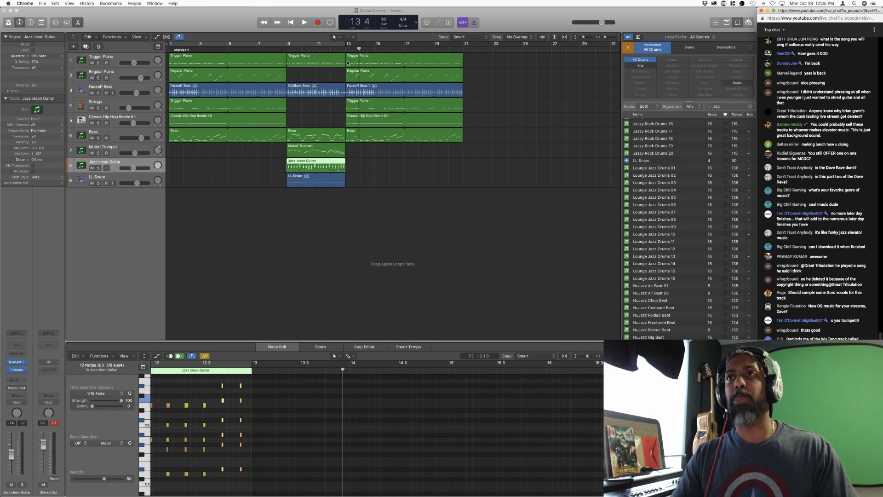
pyautogui.click(335, 45)
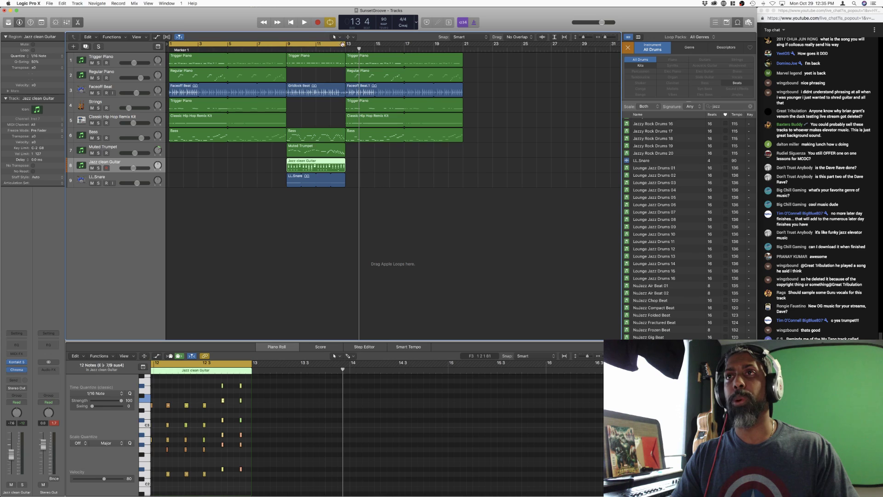
pyautogui.moveTo(344, 44); pyautogui.dragTo(461, 51)
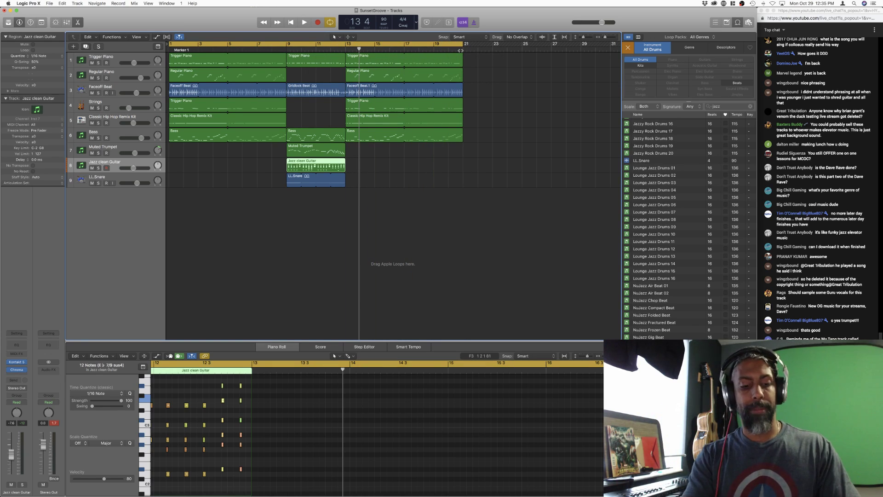
pyautogui.press('space')
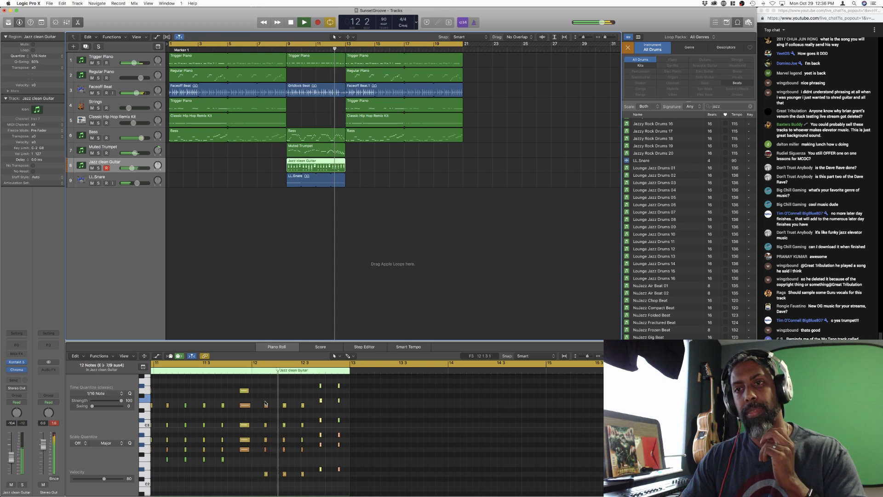
pyautogui.hscroll(-5, 258, 407)
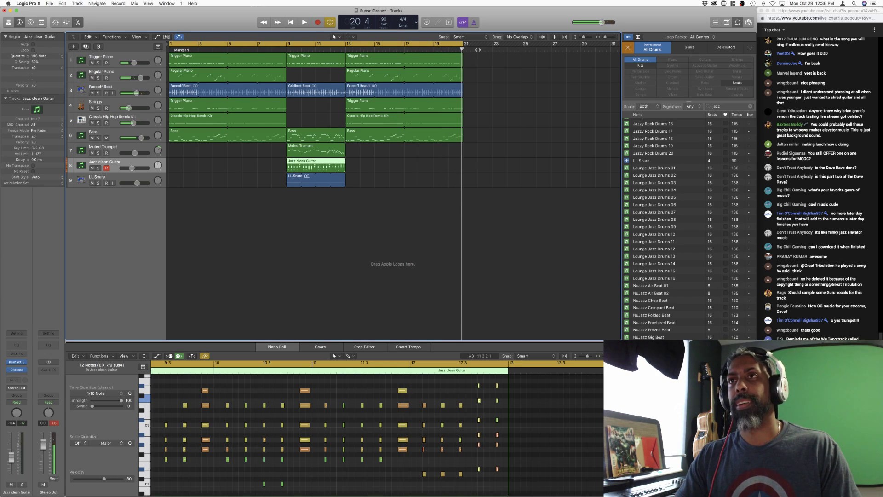
# - Copy the six regions of the bar 13–21 section to bar 21 and delete the Trigger Piano copy on the Strings track
pyautogui.moveTo(434, 156); pyautogui.dragTo(480, 57)
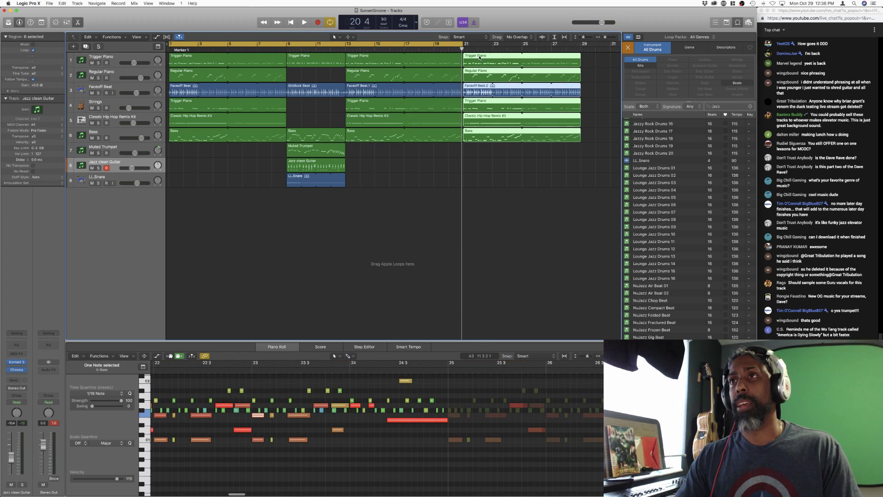
pyautogui.click(588, 109)
pyautogui.moveTo(588, 107); pyautogui.dragTo(533, 110)
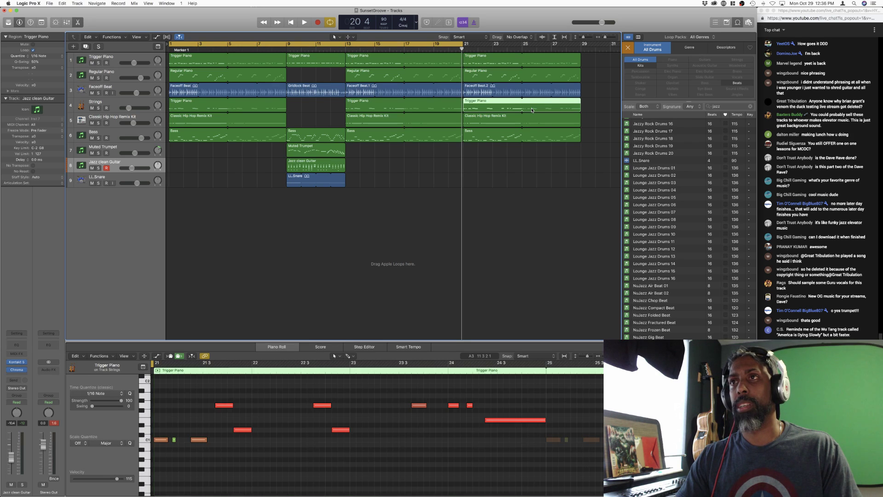
pyautogui.press('Delete')
# - Play the new section from bar 21, try it without the Classic Hip Hop Remix Kit region, and undo the deletion
pyautogui.press('space')
pyautogui.press('Return')
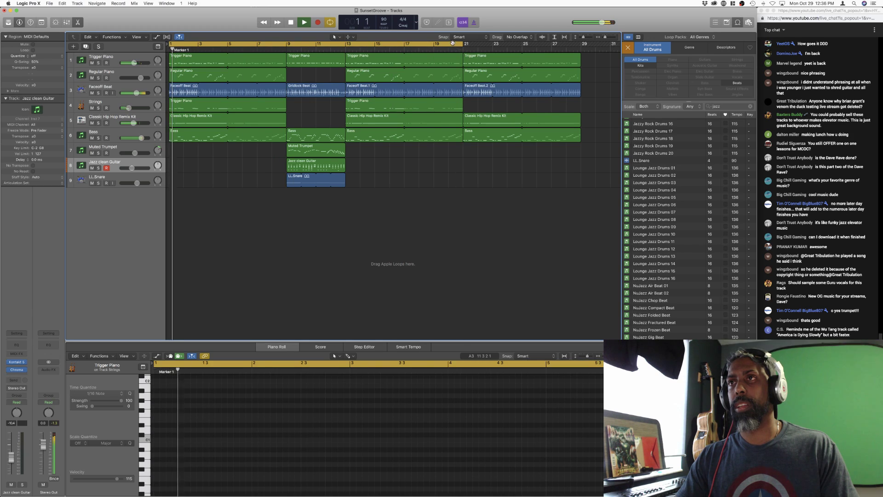
pyautogui.click(462, 50)
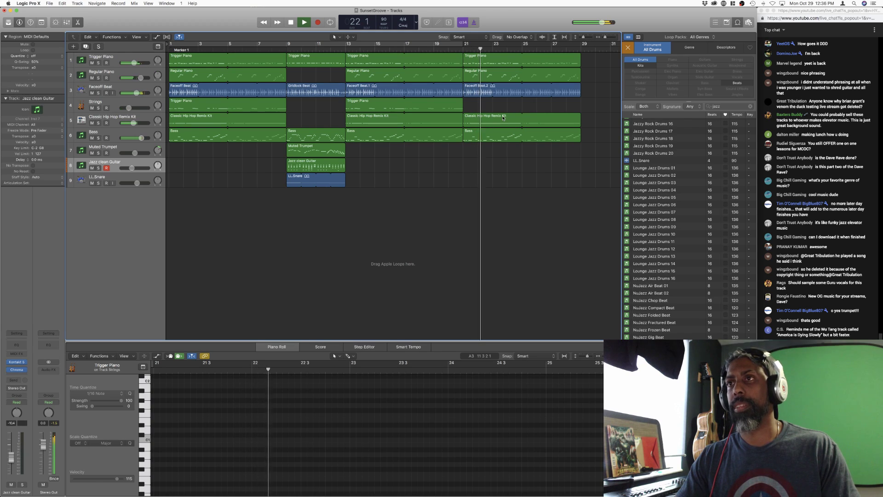
pyautogui.click(505, 119)
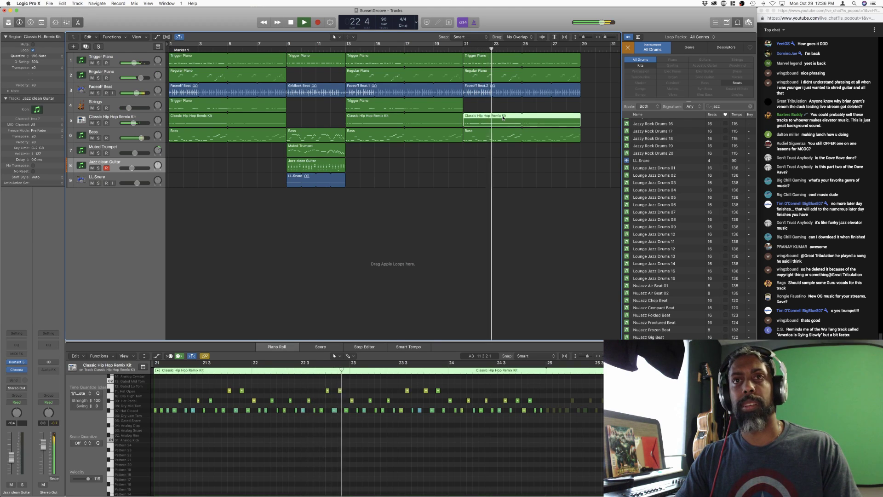
pyautogui.press('Delete')
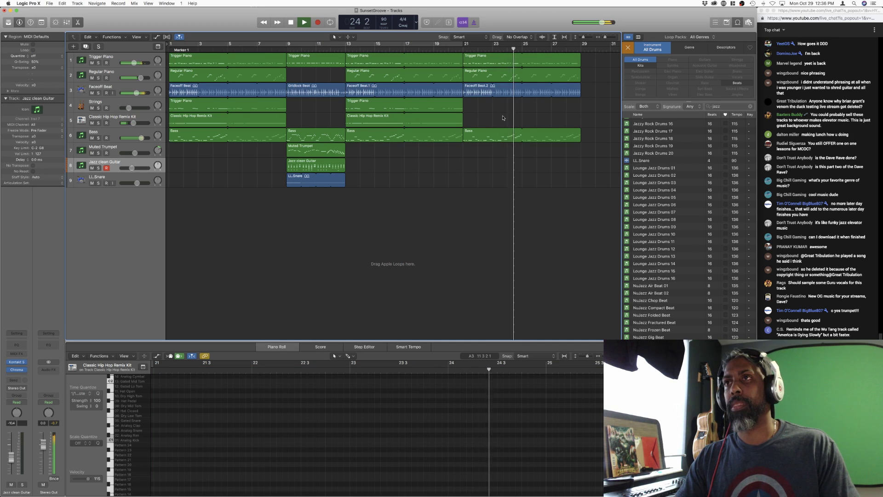
pyautogui.press('super+z')
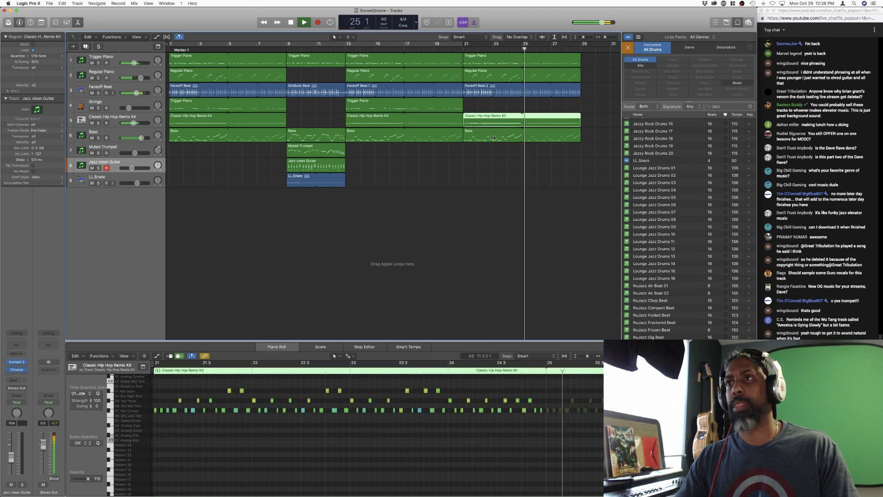
# - Delete the Bass region starting at bar 21 and replay the section from its first bar
pyautogui.click(495, 137)
pyautogui.press('Delete')
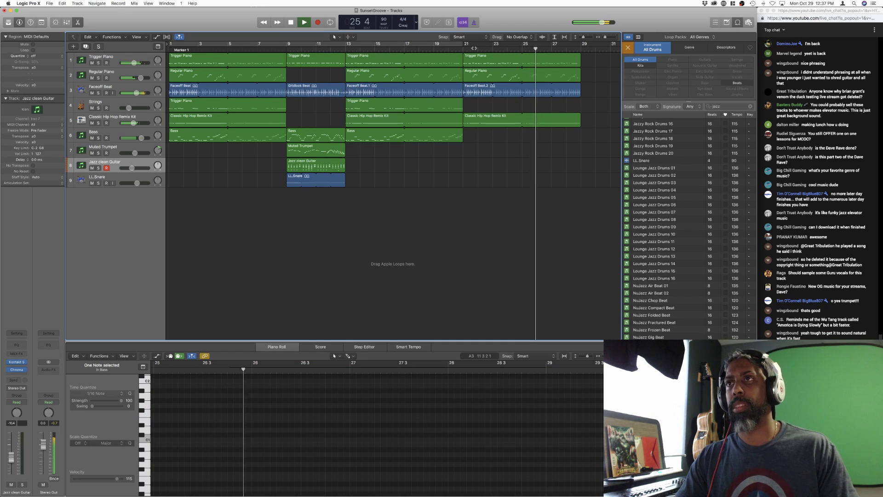
pyautogui.click(463, 48)
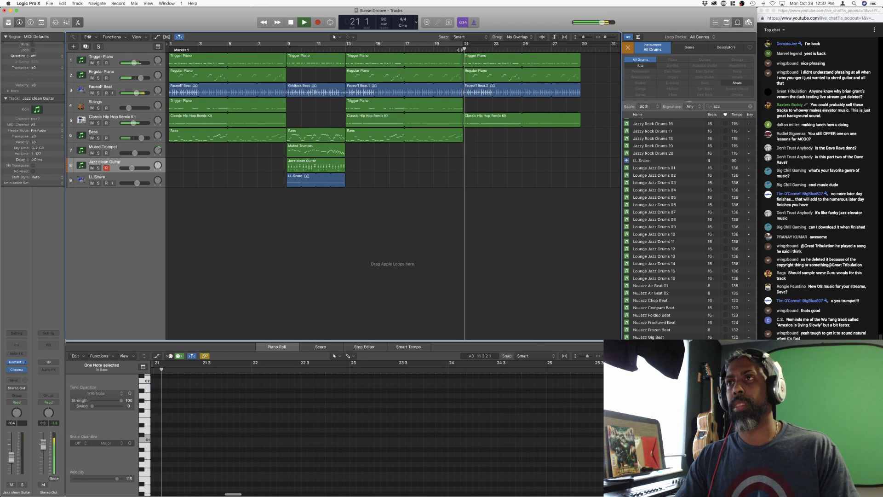
# - Delete the Regular Piano region starting at bar 21 and replay from just before that bar
pyautogui.click(491, 78)
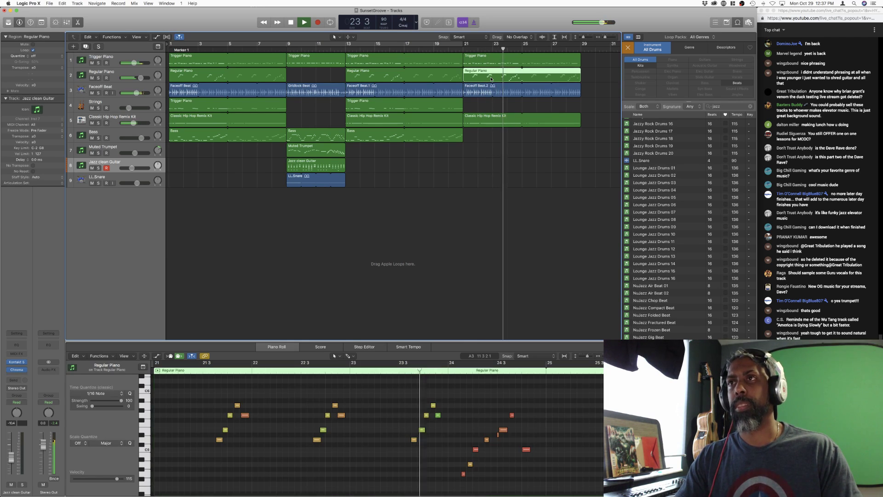
pyautogui.press('Delete')
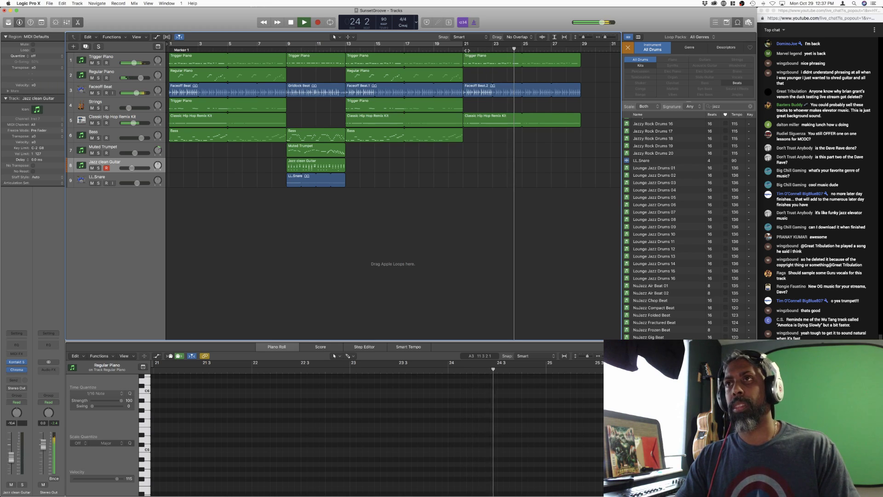
pyautogui.press(',')
pyautogui.press(',')
pyautogui.press(',')
pyautogui.press(',')
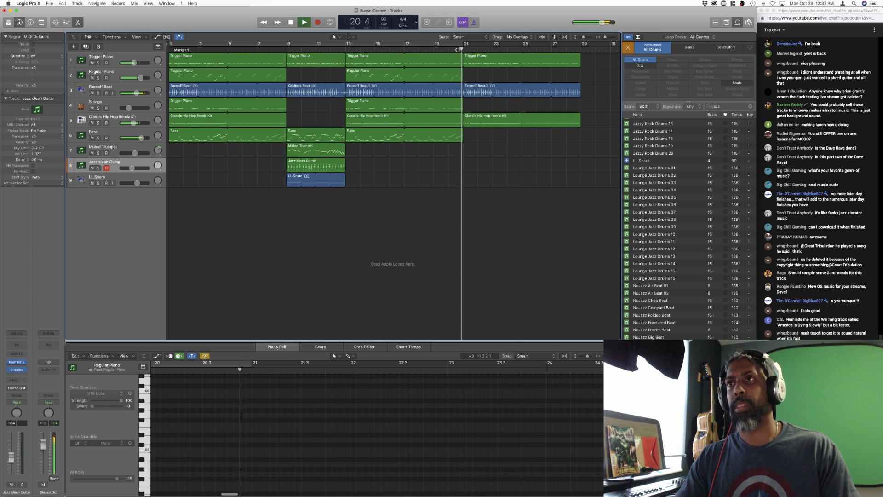
# - Listen to the transition into bar 21 from about bar 19, checking the Faceoff Beat and Classic Hip Hop Remix Kit regions there
pyautogui.click(478, 91)
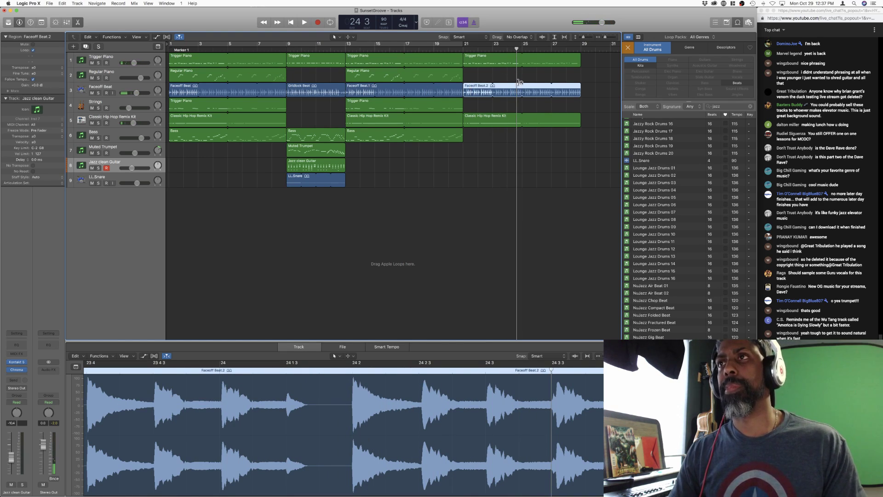
pyautogui.click(425, 46)
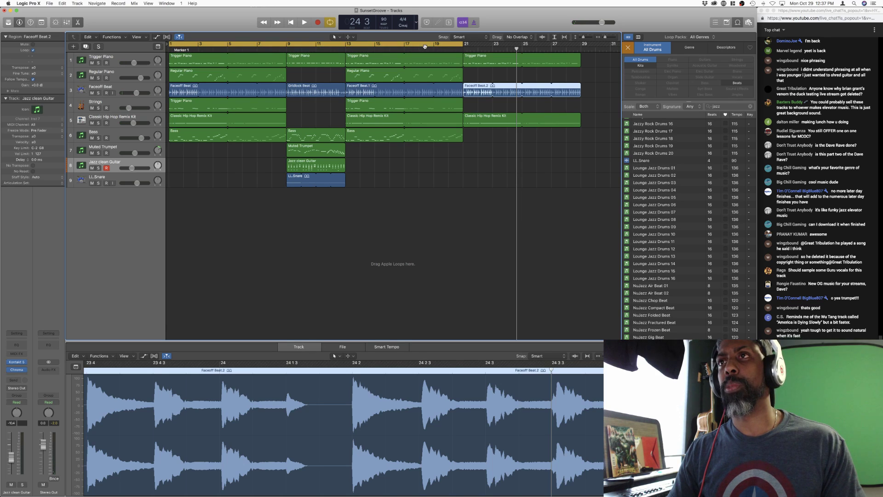
pyautogui.click(424, 47)
pyautogui.doubleClick(432, 49)
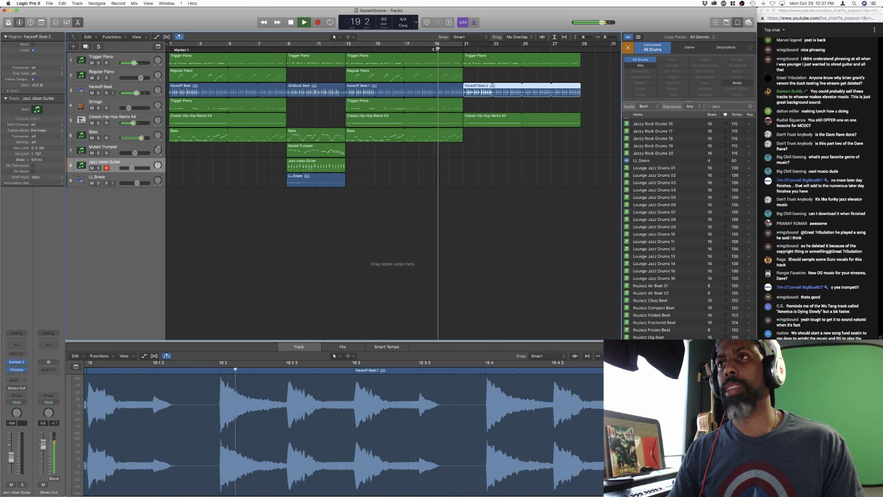
pyautogui.click(485, 121)
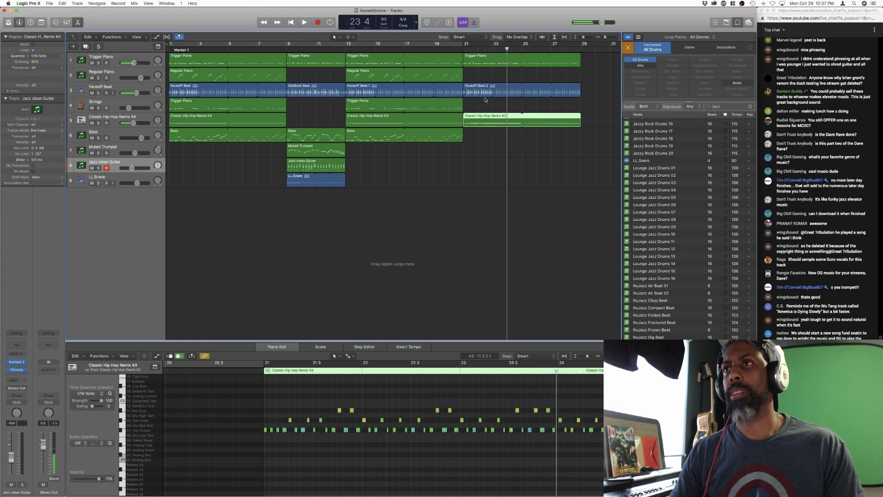
pyautogui.click(378, 107)
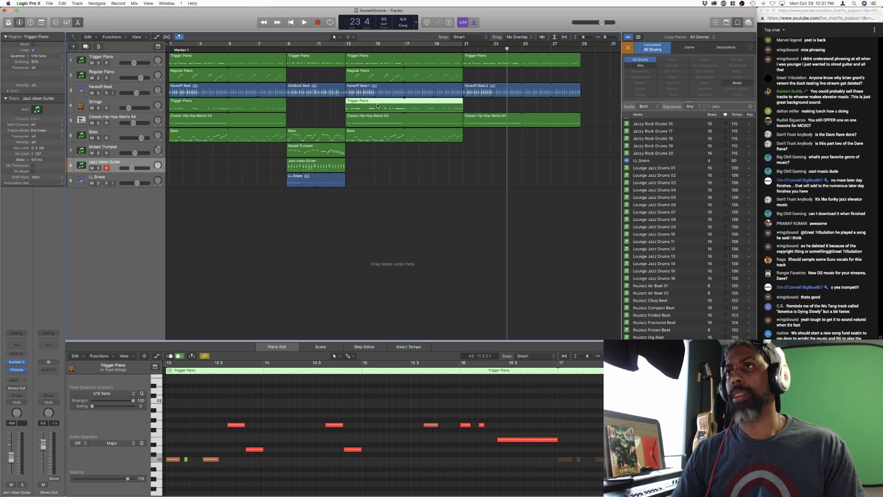
pyautogui.moveTo(378, 106); pyautogui.dragTo(490, 107)
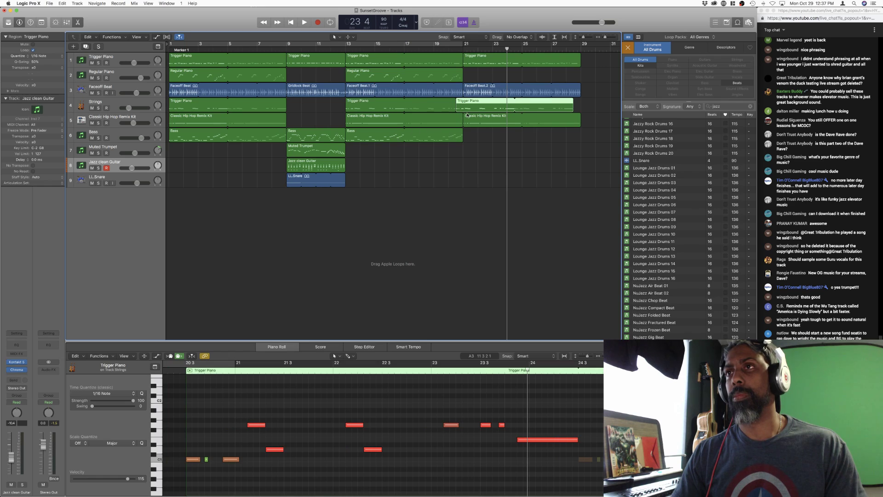
pyautogui.press('super+z')
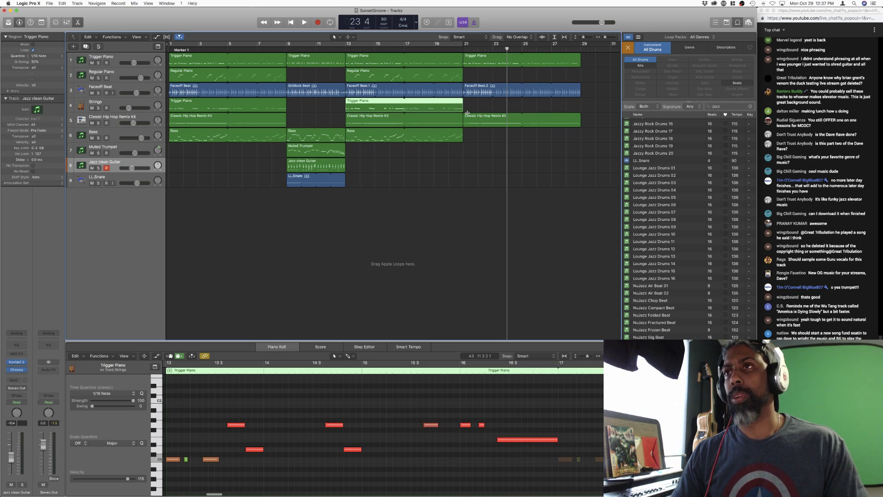
# - Copy the Regular Piano, Strings and Bass regions starting at bar 13 together to bar 21
pyautogui.click(385, 78)
pyautogui.keyDown('shift'); pyautogui.click(381, 104); pyautogui.keyUp('shift')
pyautogui.keyDown('shift'); pyautogui.click(385, 134); pyautogui.keyUp('shift')
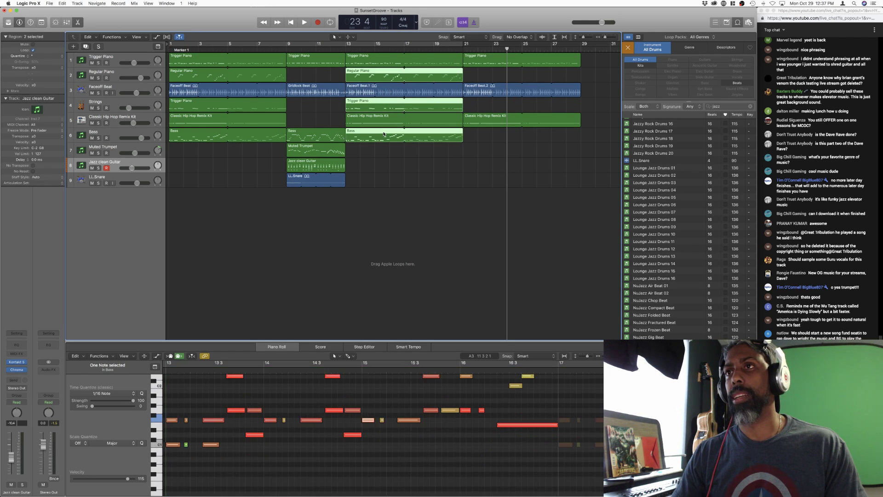
pyautogui.moveTo(373, 136); pyautogui.dragTo(496, 139)
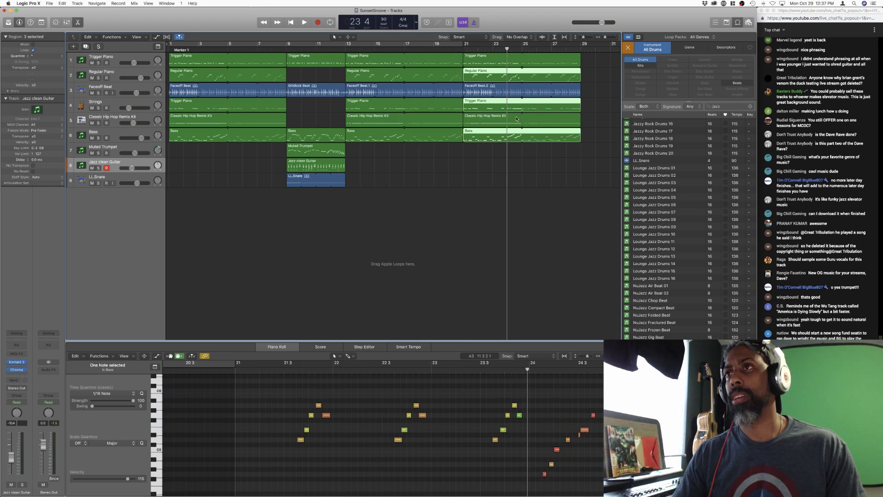
# - Split the copied Regular Piano, Strings and Bass regions at bar 24, keeping the notes that cross the split point
pyautogui.doubleClick(522, 49)
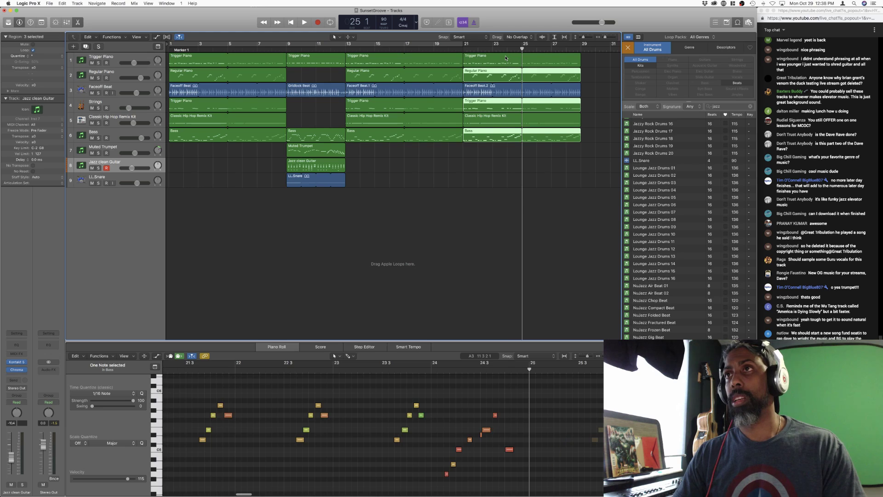
pyautogui.click(463, 158)
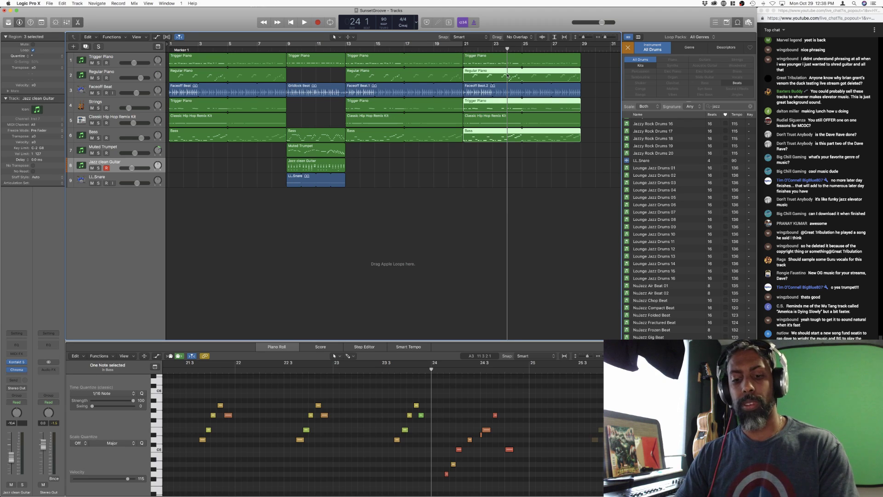
pyautogui.press('super+t')
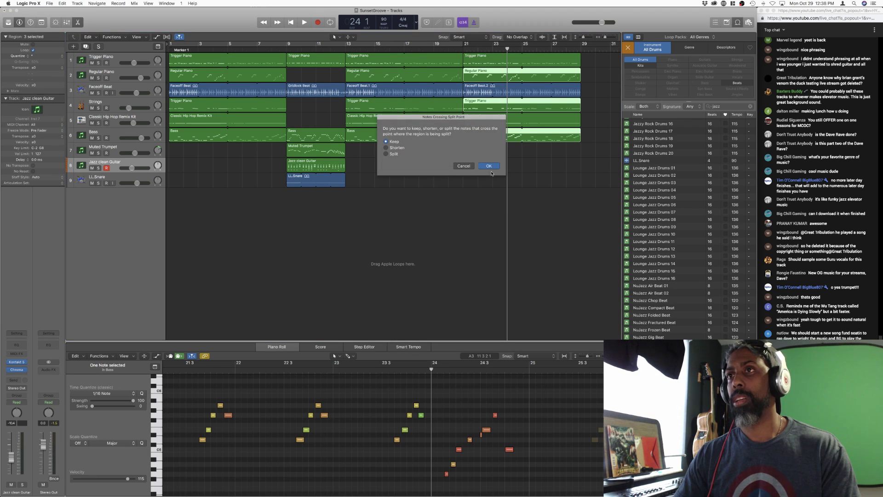
pyautogui.click(489, 167)
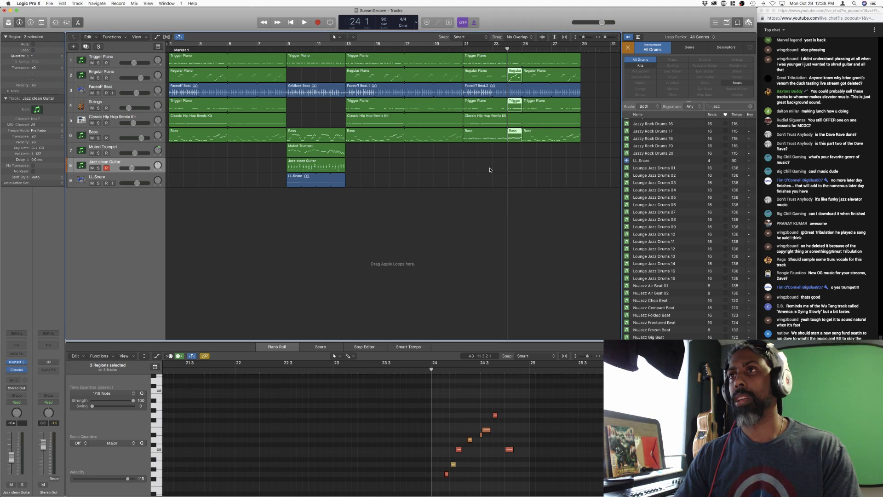
# - Delete the Bass, Strings and Regular Piano pieces between bars 21 and 24, and play the section back from about bar 21
pyautogui.click(484, 137)
pyautogui.doubleClick(485, 137)
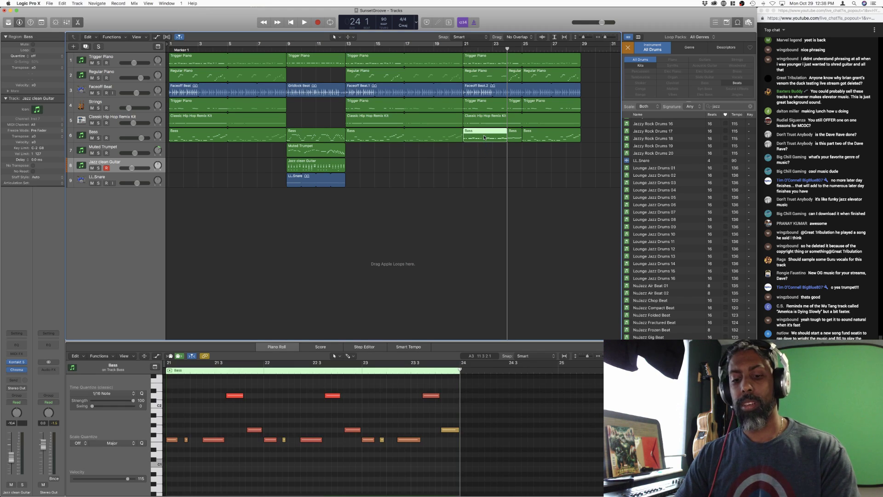
pyautogui.press('Delete')
pyautogui.click(483, 75)
pyautogui.press('Delete')
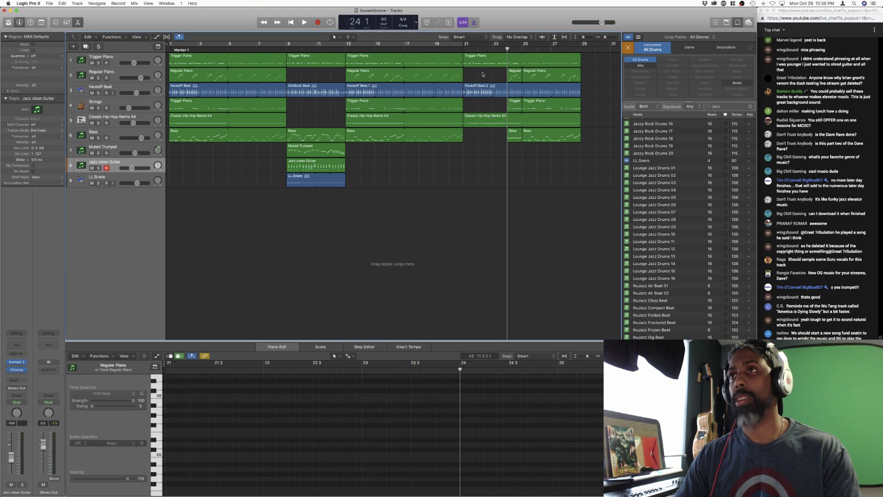
pyautogui.press('space')
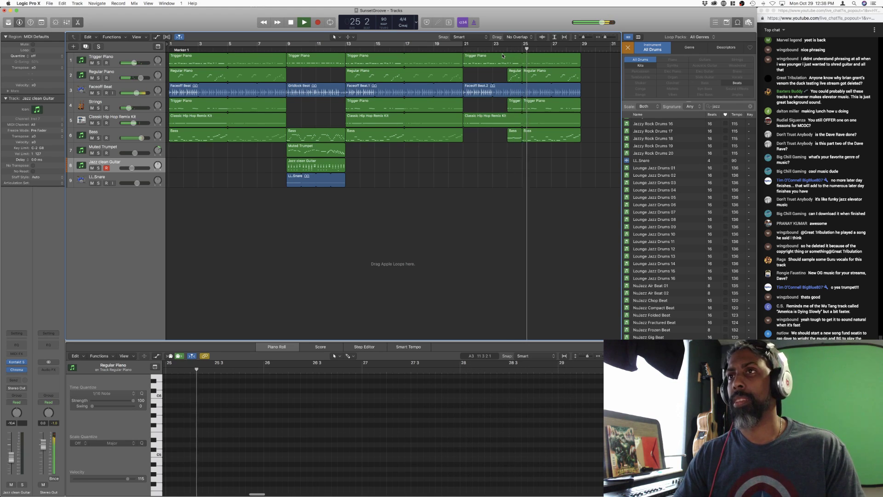
pyautogui.click(459, 50)
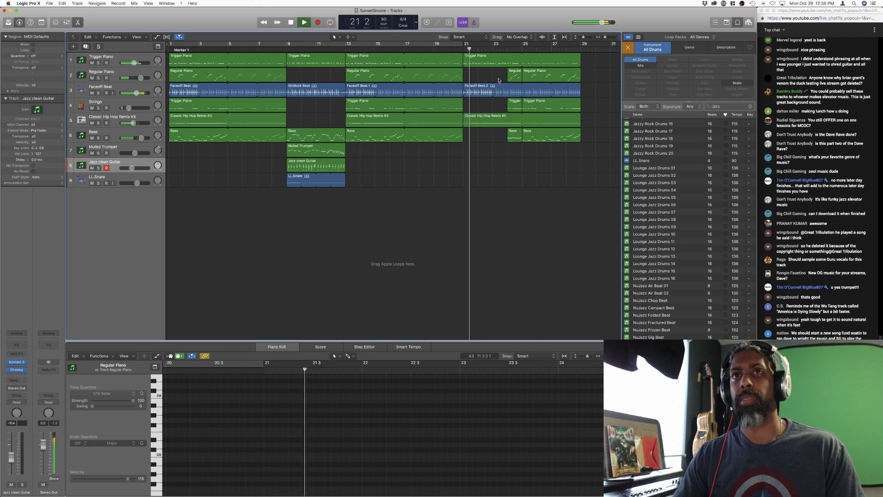
# - Stop playback and inspect the Channel EQ curve on the Trigger Piano track, closing it without changes
pyautogui.click(105, 56)
pyautogui.press('space')
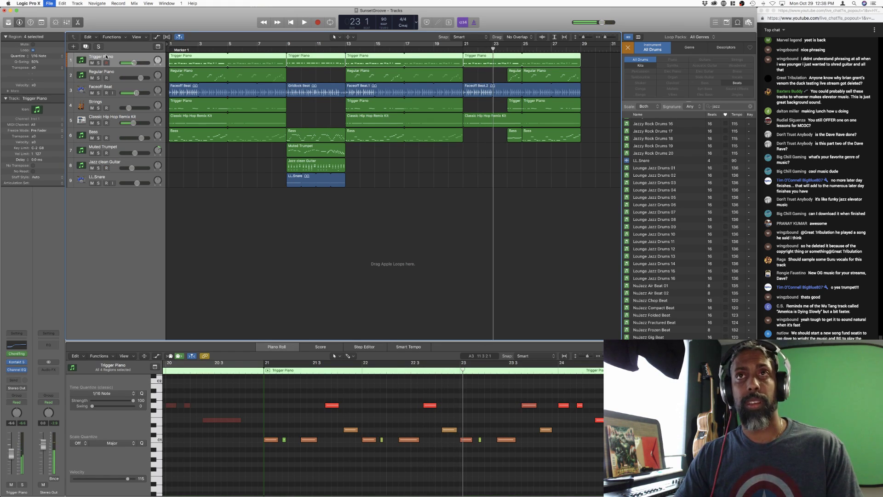
pyautogui.click(15, 346)
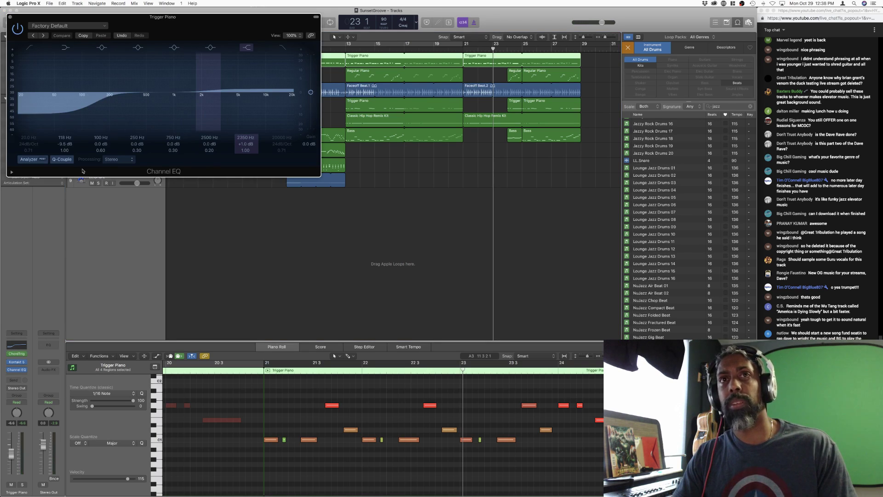
pyautogui.click(508, 50)
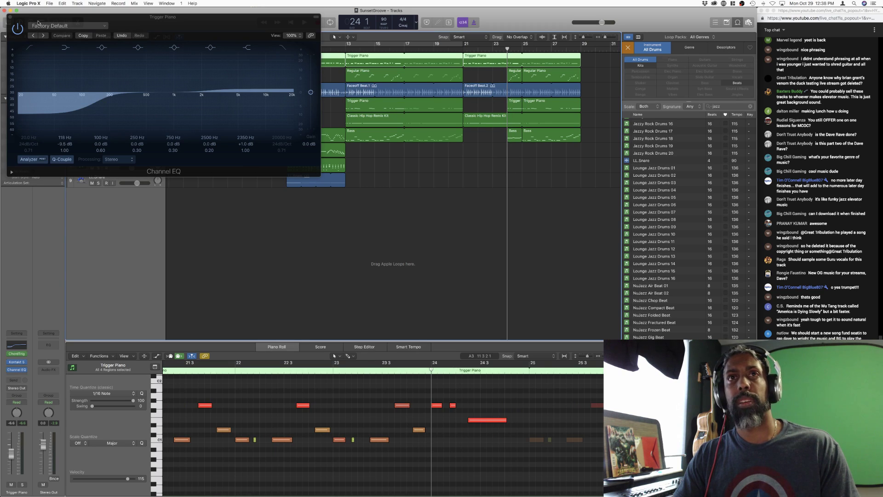
pyautogui.click(10, 17)
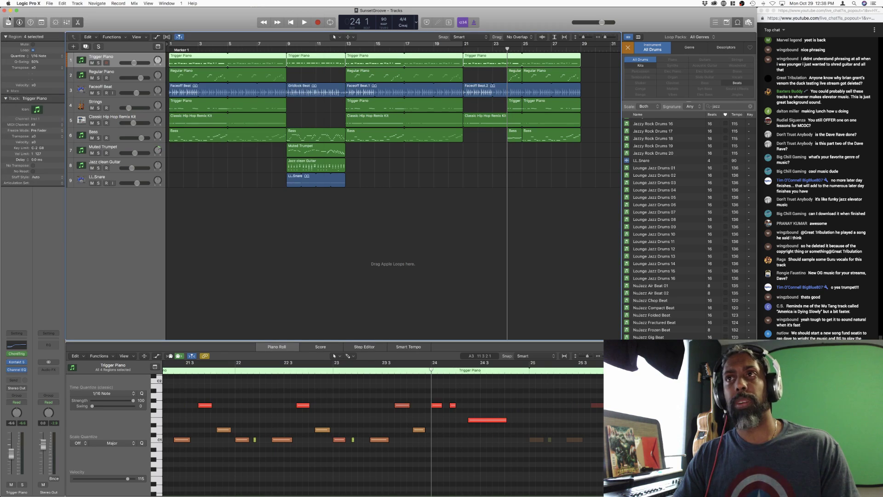
# - Save the project with the playhead back at bar 1, and switch to OBS
pyautogui.click(169, 50)
pyautogui.press('super+s')
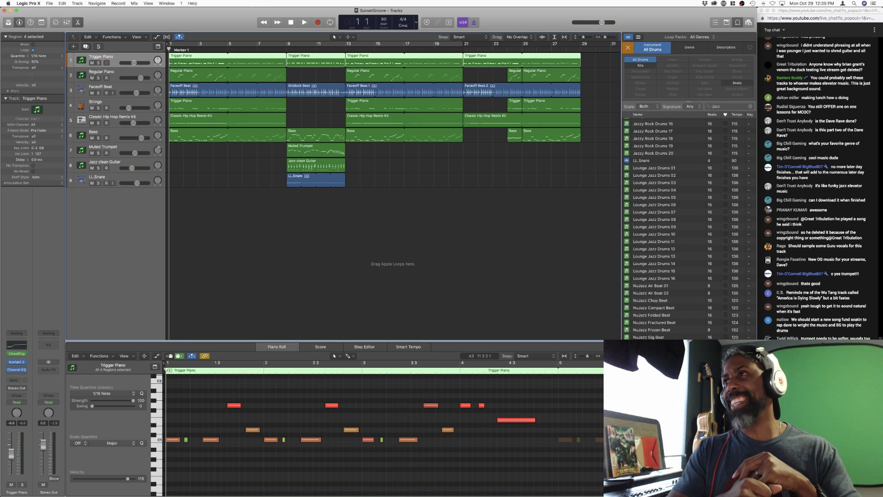
pyautogui.press('super+Tab')
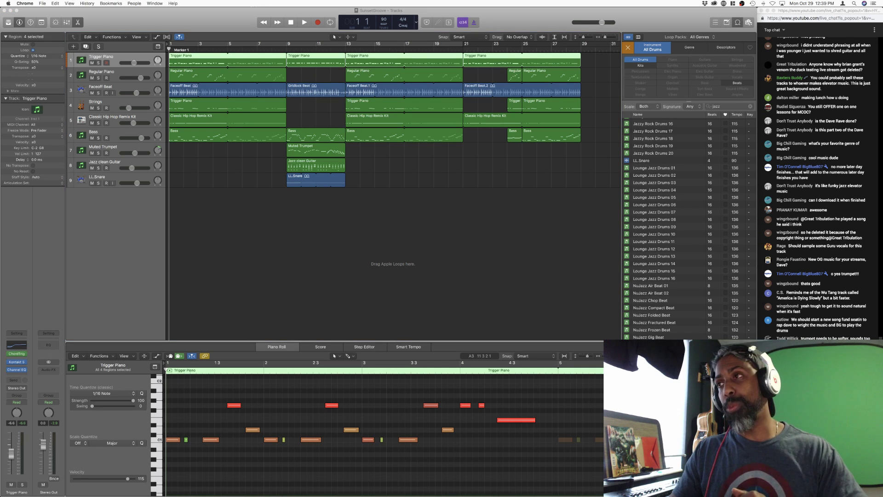
pyautogui.press('super+Tab')
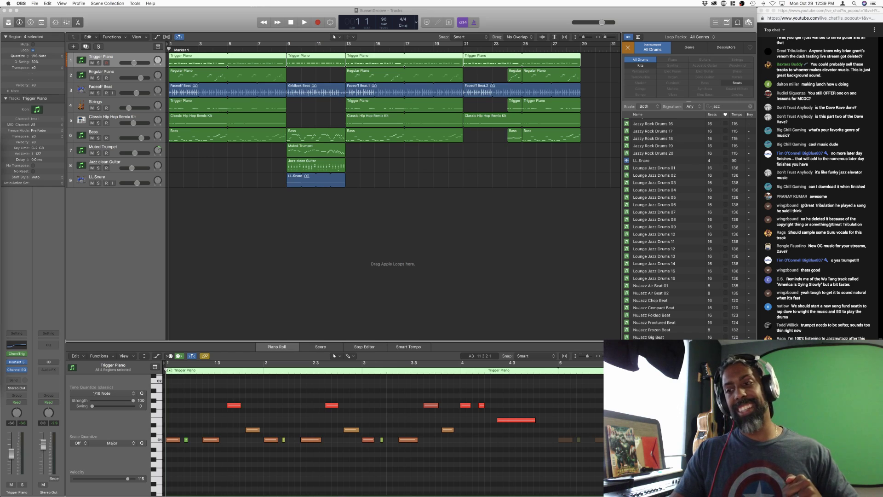